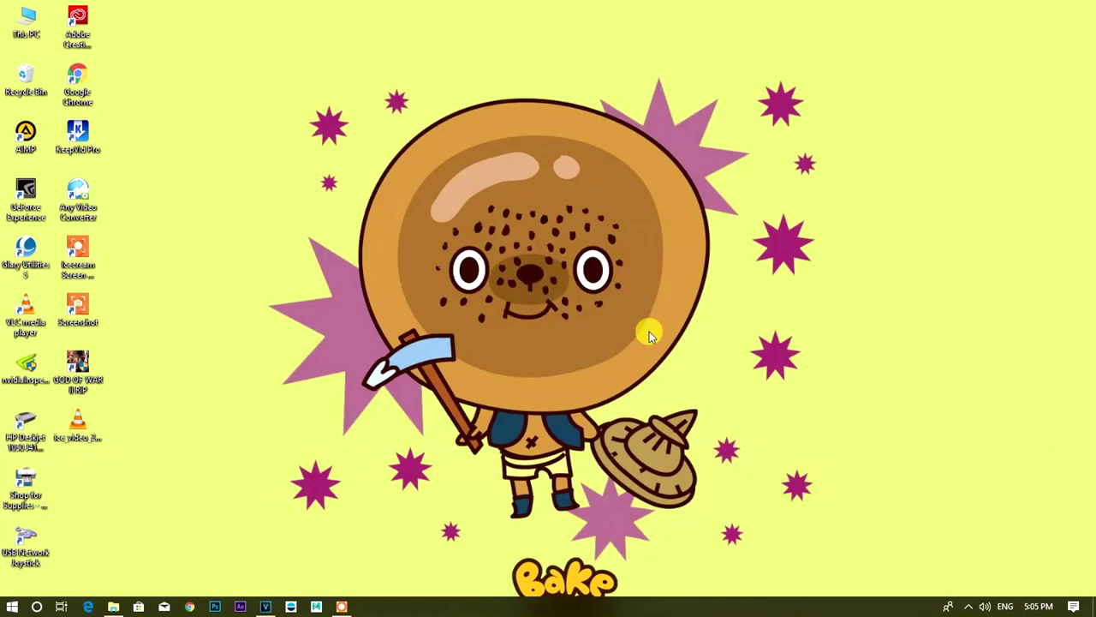
Step: Switch to VEGAS Pro, enlarge the video preview downward and toward the project media, and widen the Master Bus pane
{"action": "left_click", "coordinate": [266, 606]}
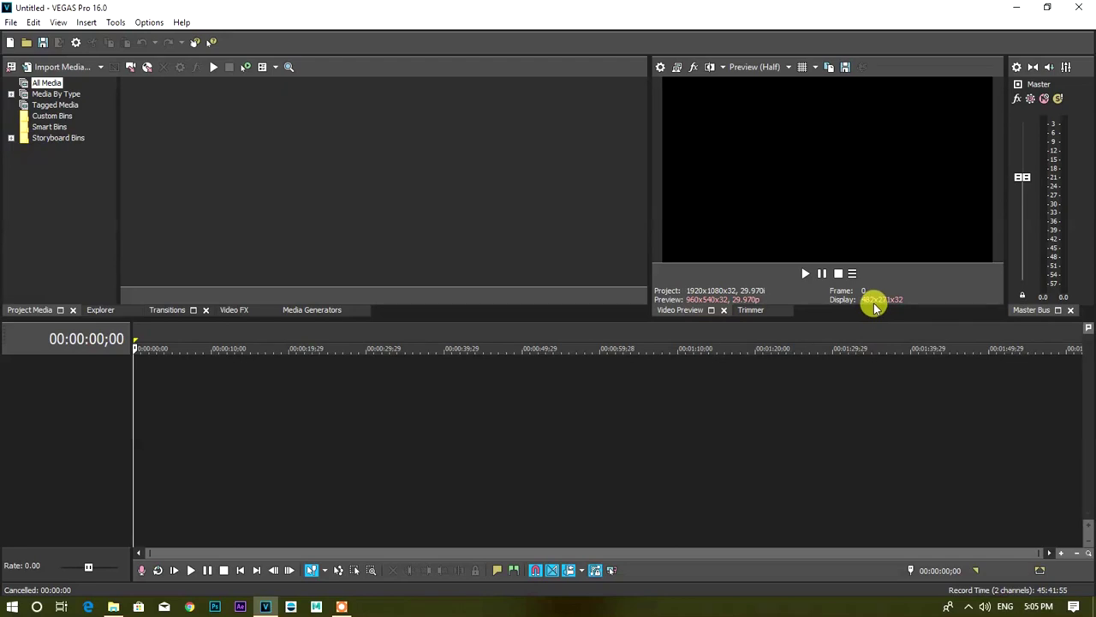
{"action": "left_click_drag", "start_coordinate": [870, 322], "coordinate": [851, 450]}
{"action": "left_click_drag", "start_coordinate": [648, 292], "coordinate": [360, 295]}
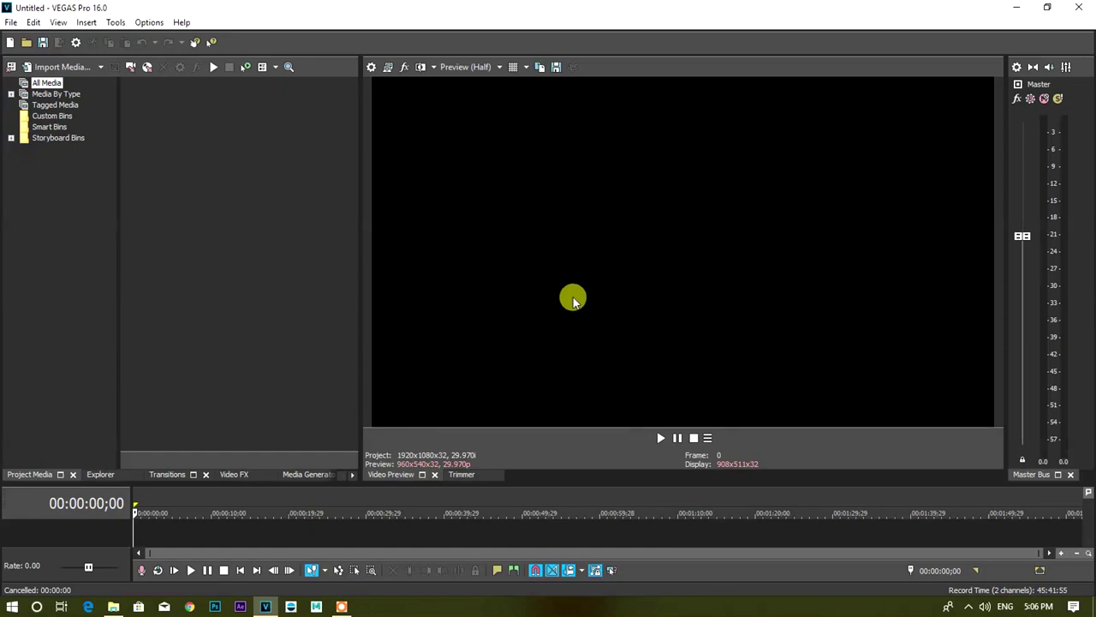
{"action": "left_click_drag", "start_coordinate": [1001, 272], "coordinate": [849, 289]}
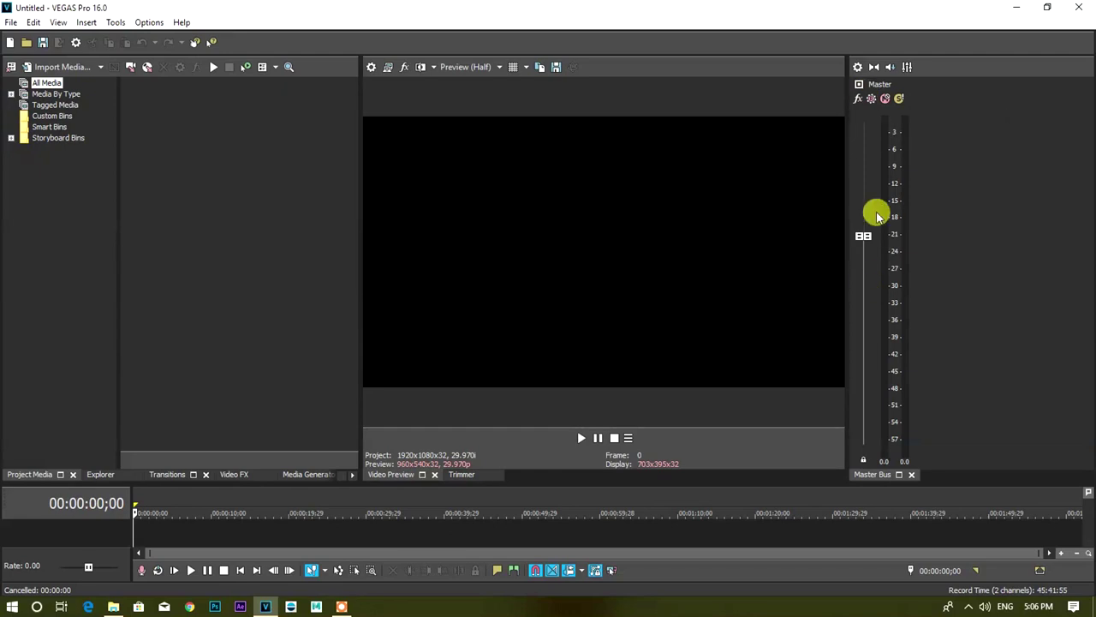
Step: Check the system speaker volume and close the volume display
{"action": "left_click", "coordinate": [986, 608]}
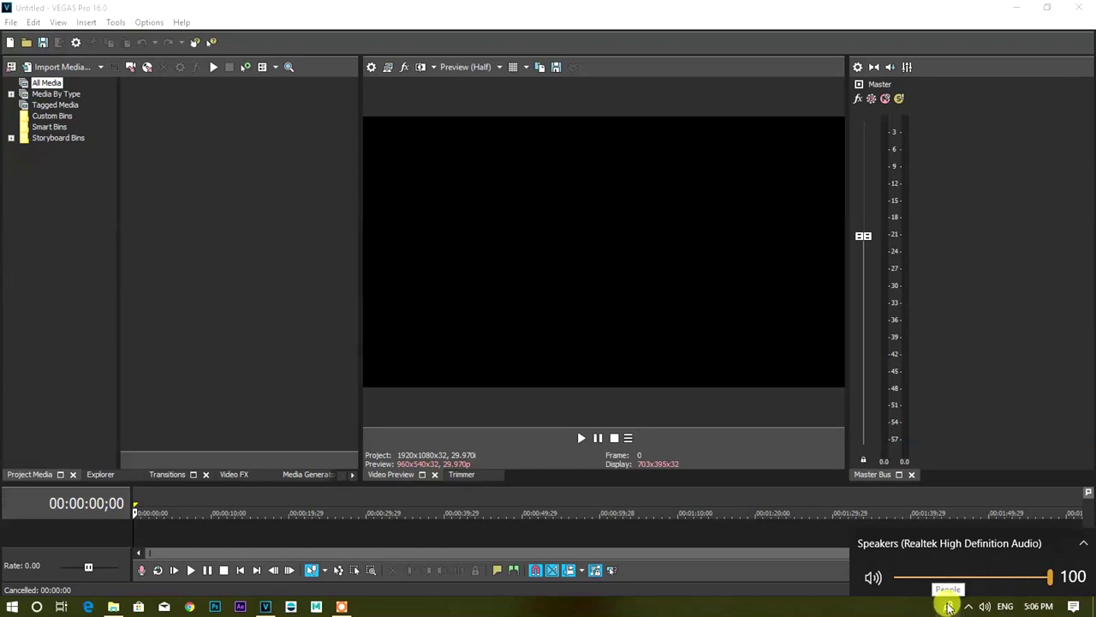
{"action": "left_click", "coordinate": [887, 489]}
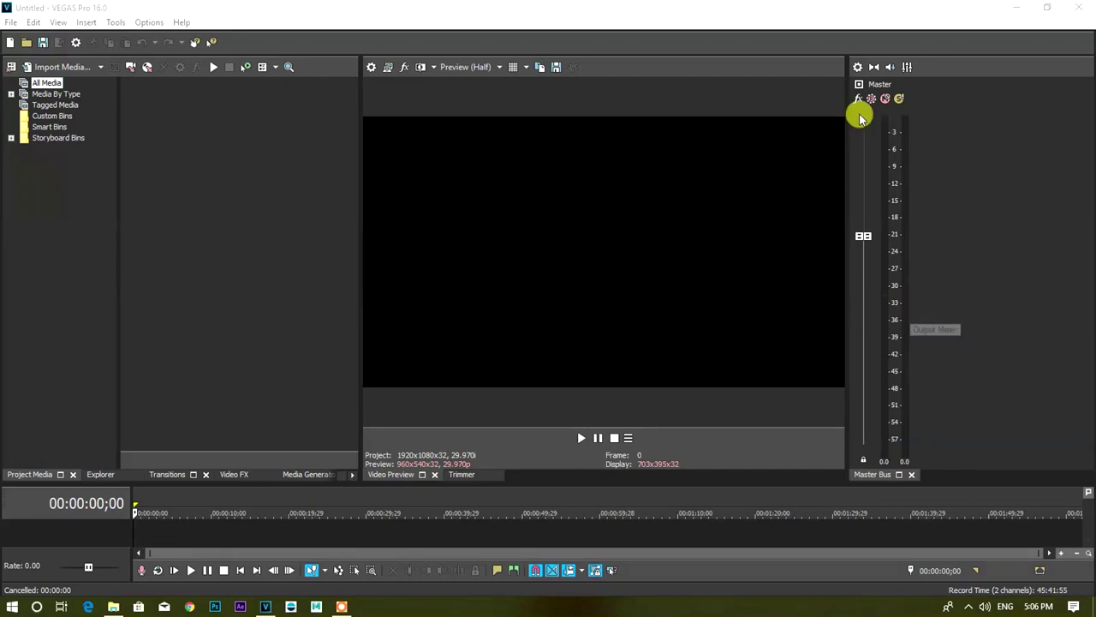
Step: Lower the Master Bus output fader in stages to about -38.1 dB, and raise it back to about -31.7 dB
{"action": "left_click_drag", "start_coordinate": [868, 239], "coordinate": [870, 297]}
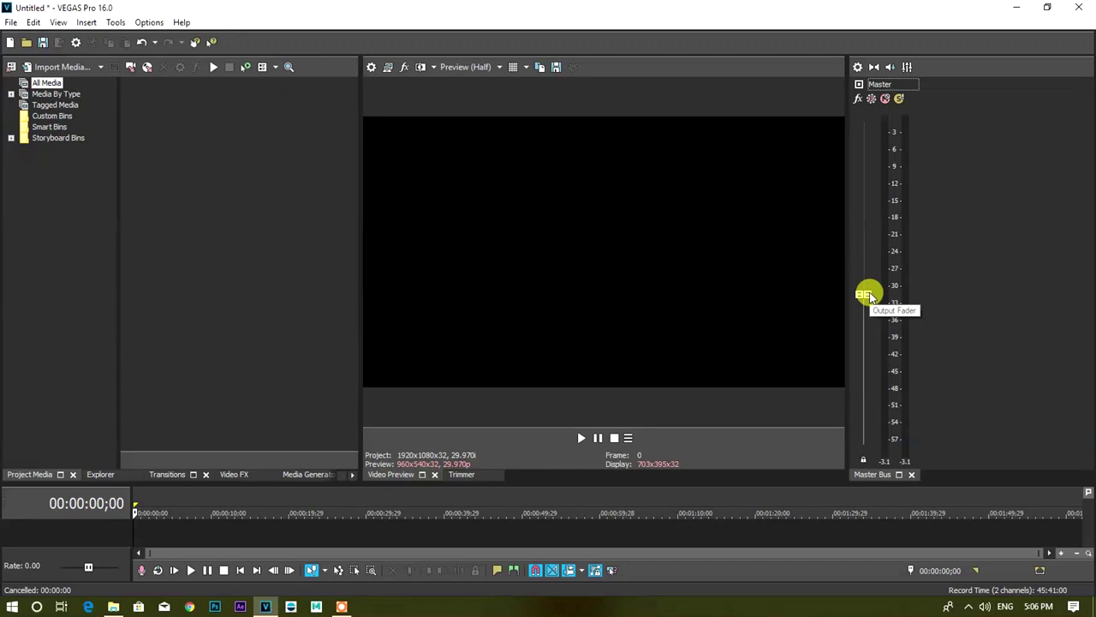
{"action": "left_click_drag", "start_coordinate": [868, 295], "coordinate": [867, 357]}
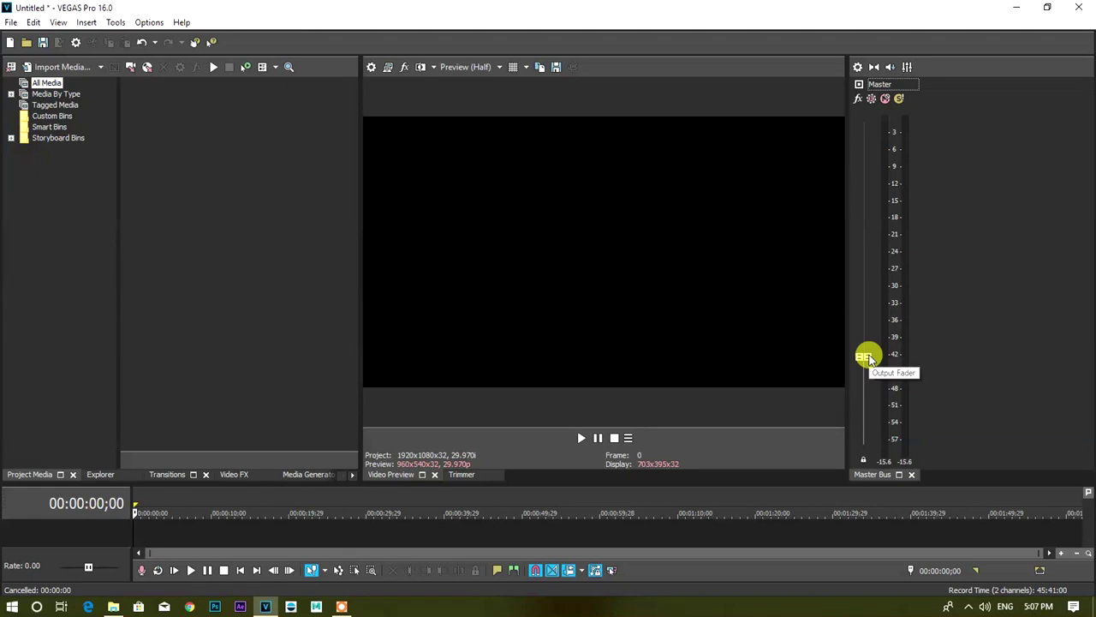
{"action": "left_click_drag", "start_coordinate": [863, 356], "coordinate": [863, 373]}
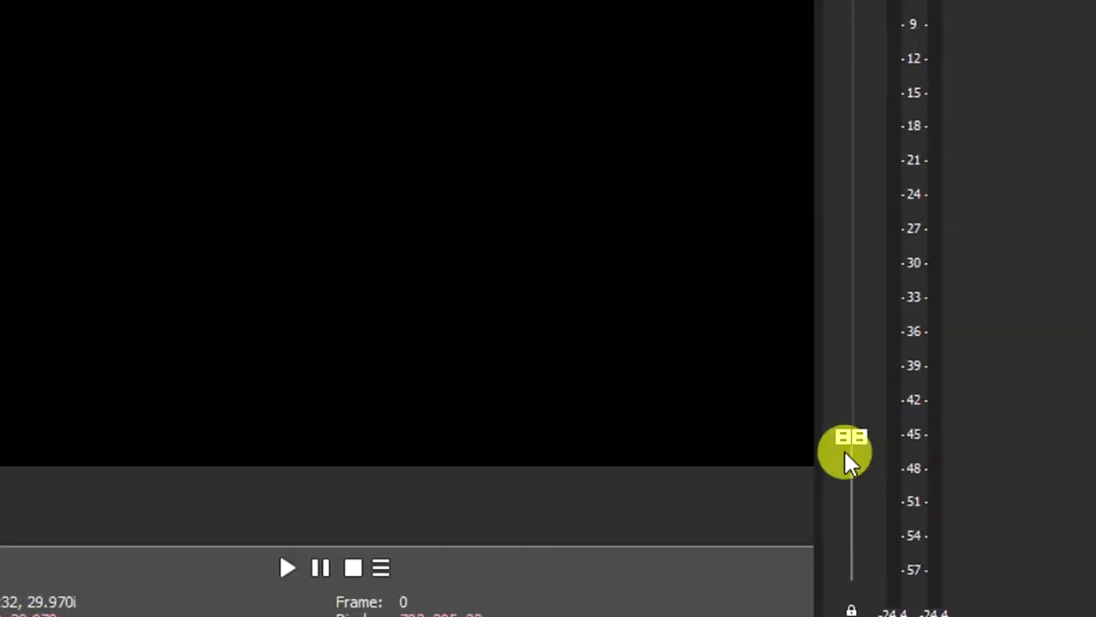
{"action": "left_click_drag", "start_coordinate": [857, 447], "coordinate": [860, 528]}
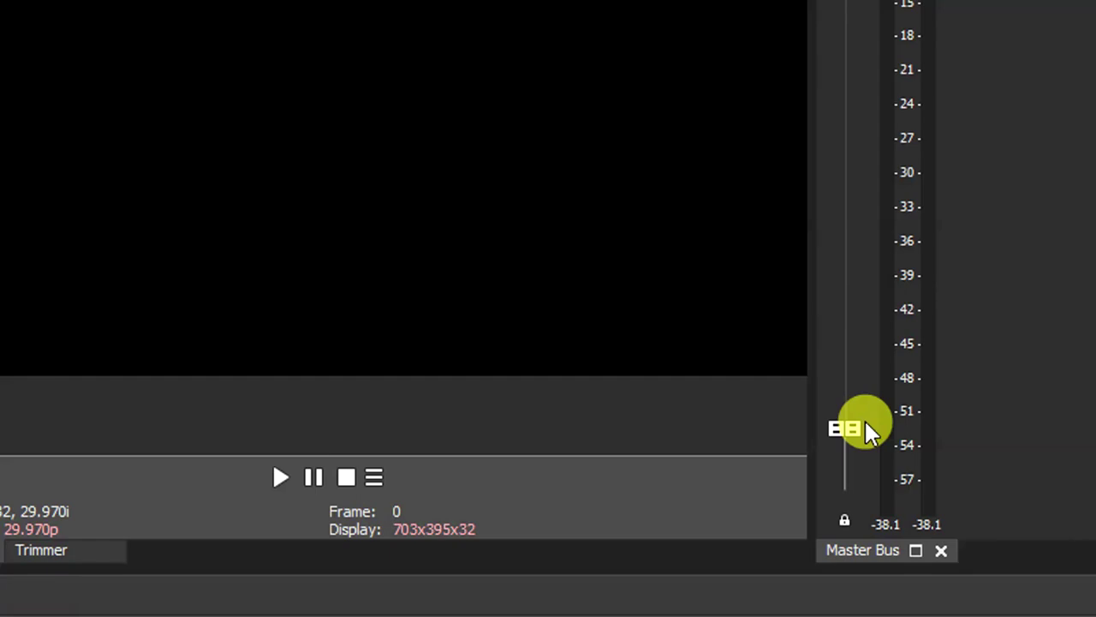
{"action": "left_click_drag", "start_coordinate": [861, 426], "coordinate": [856, 383]}
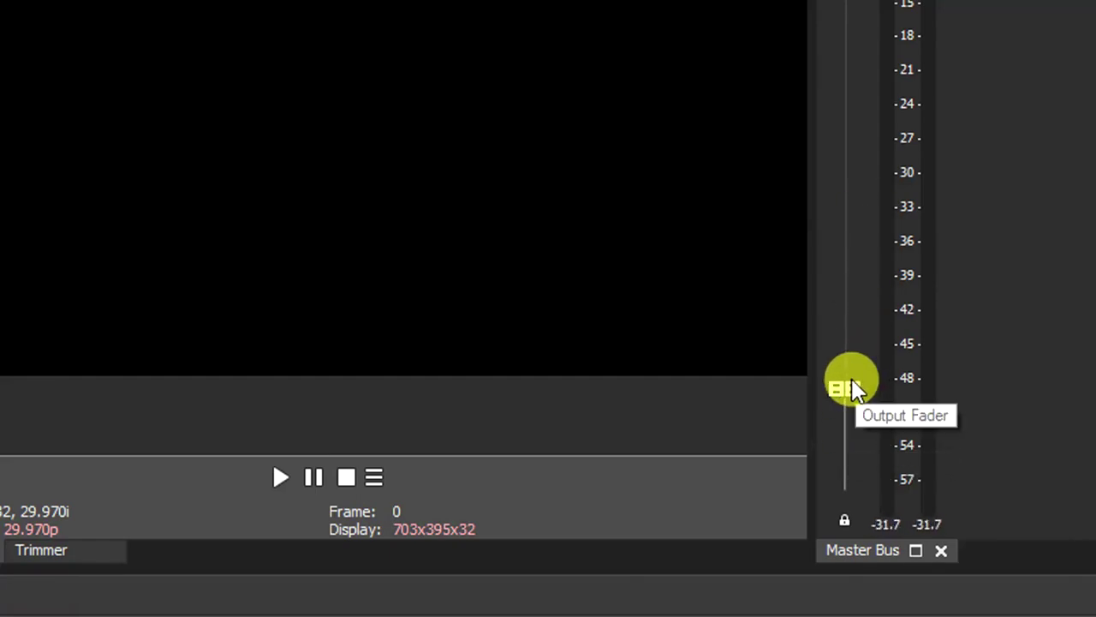
Step: Return the master output fader to 0.0 dB, try it at a higher level, and set it back to 0.0 dB
{"action": "left_click_drag", "start_coordinate": [855, 391], "coordinate": [866, 73]}
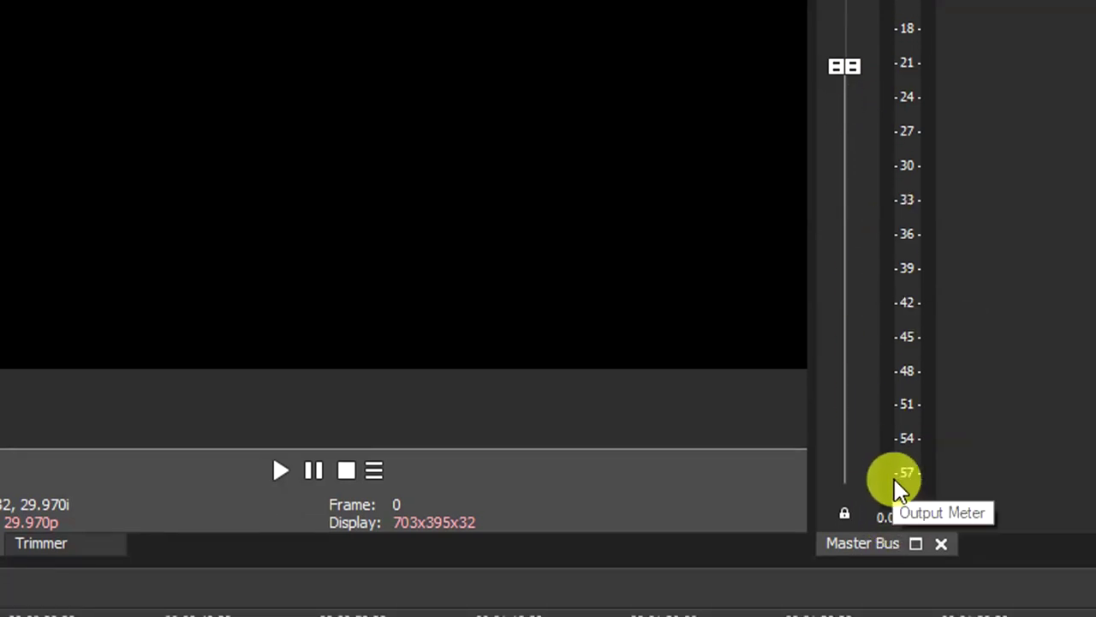
{"action": "left_click_drag", "start_coordinate": [849, 82], "coordinate": [849, 0]}
{"action": "left_click_drag", "start_coordinate": [851, 102], "coordinate": [848, 171]}
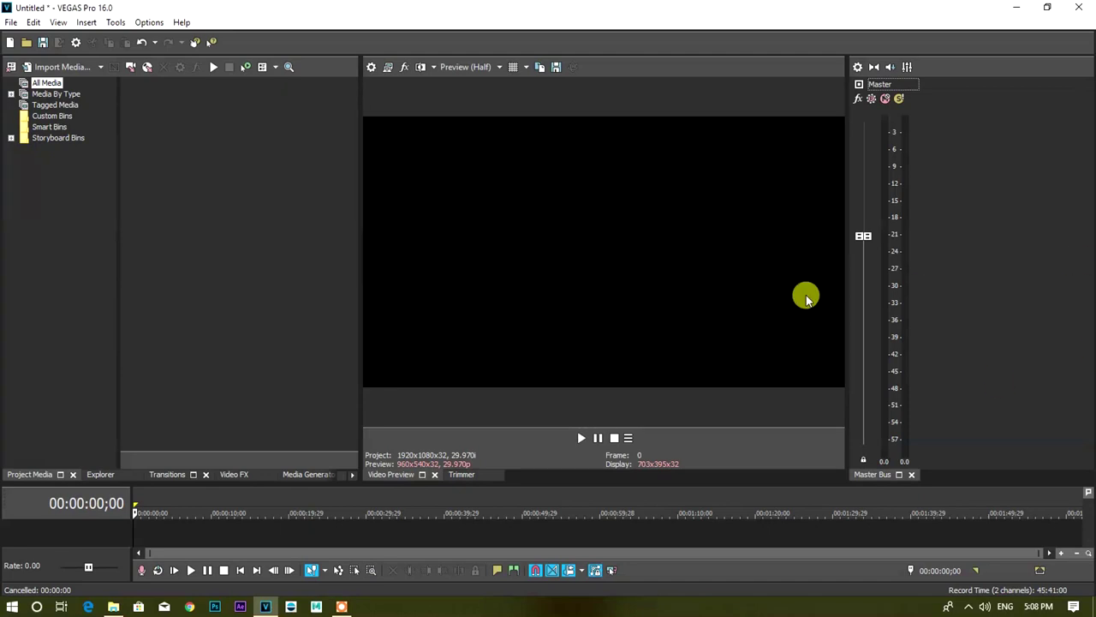
Step: Narrow the video preview pane and reset the window arrangement to the Default Layout
{"action": "left_click_drag", "start_coordinate": [837, 295], "coordinate": [718, 292]}
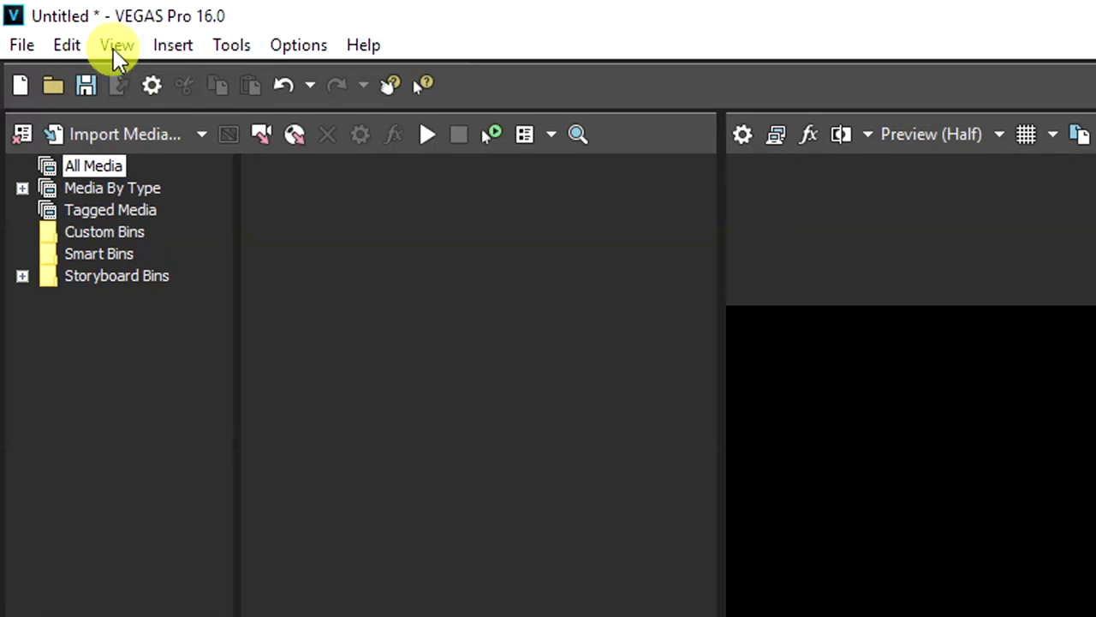
{"action": "left_click", "coordinate": [118, 53]}
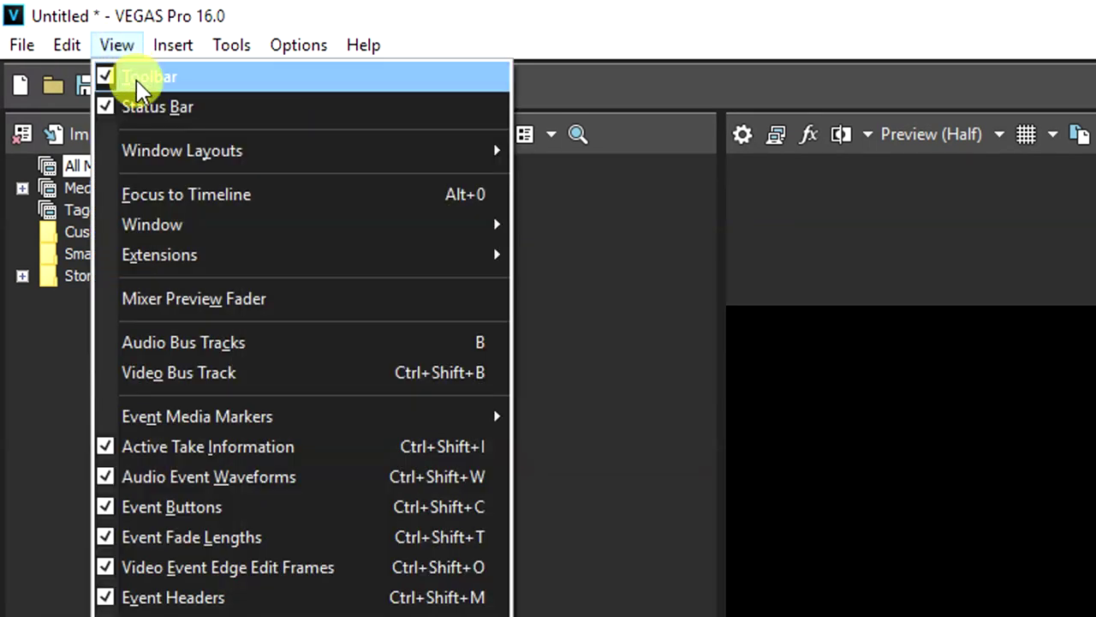
{"action": "mouse_move", "coordinate": [199, 154]}
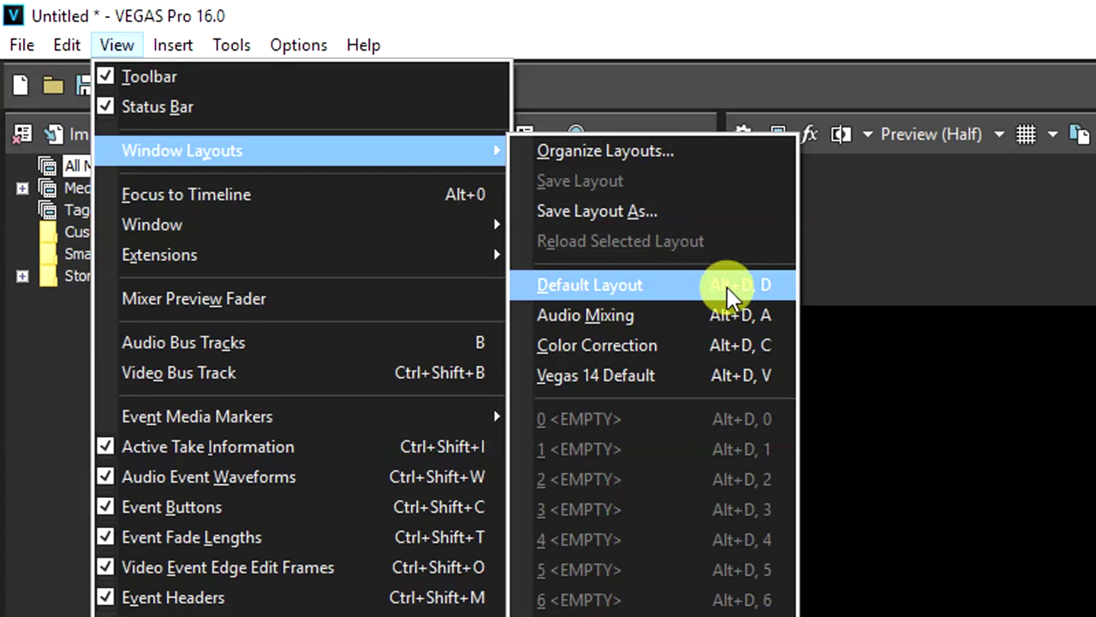
{"action": "left_click", "coordinate": [613, 288]}
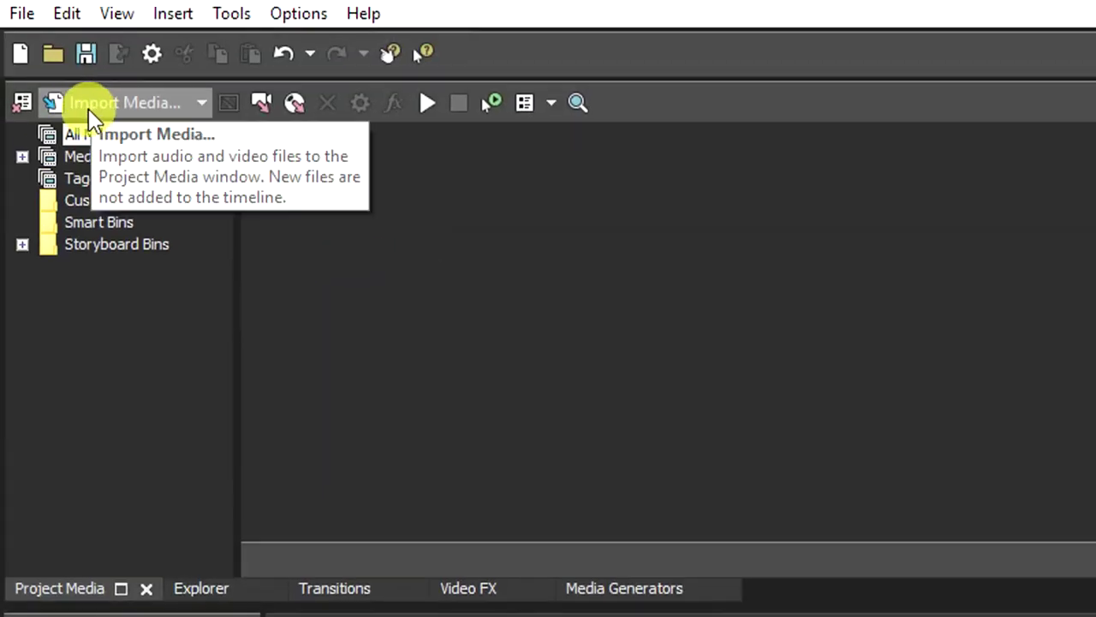
Step: Import the Hello Zaveri Fan Final video from the videos > BP Channel folder on drive E: into the project media
{"action": "left_click", "coordinate": [92, 109]}
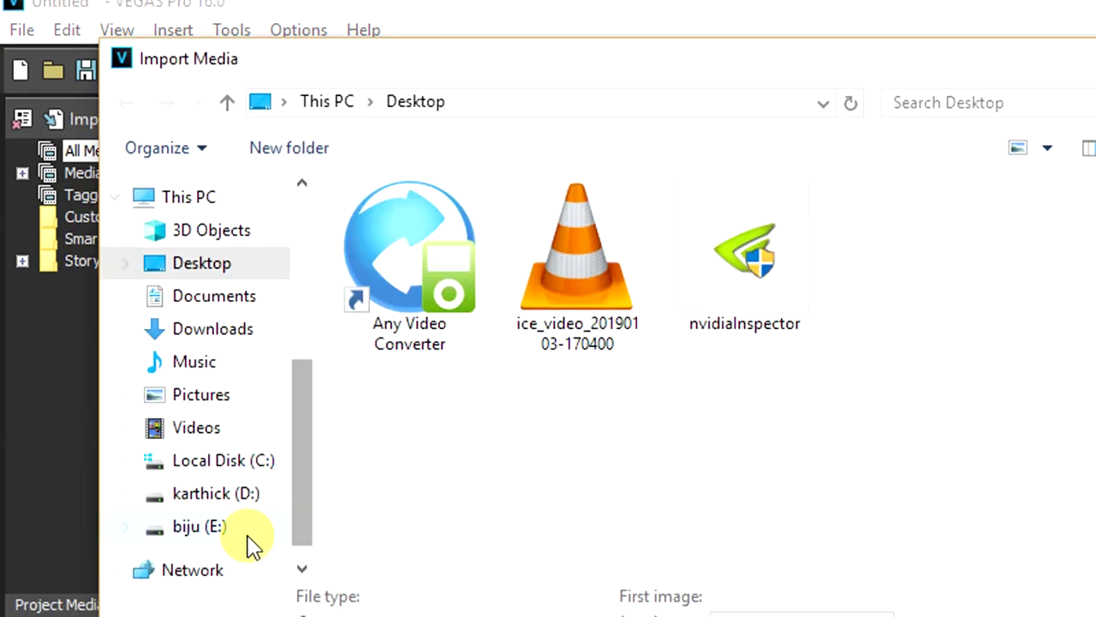
{"action": "left_click", "coordinate": [210, 526]}
{"action": "double_click", "coordinate": [394, 456]}
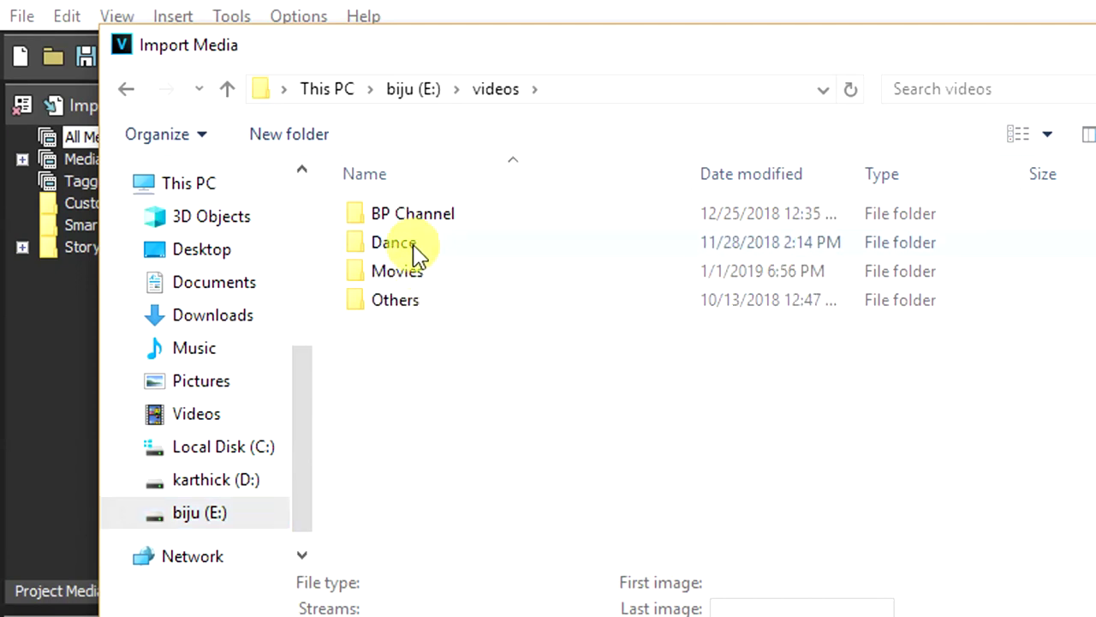
{"action": "double_click", "coordinate": [413, 217]}
{"action": "double_click", "coordinate": [409, 276]}
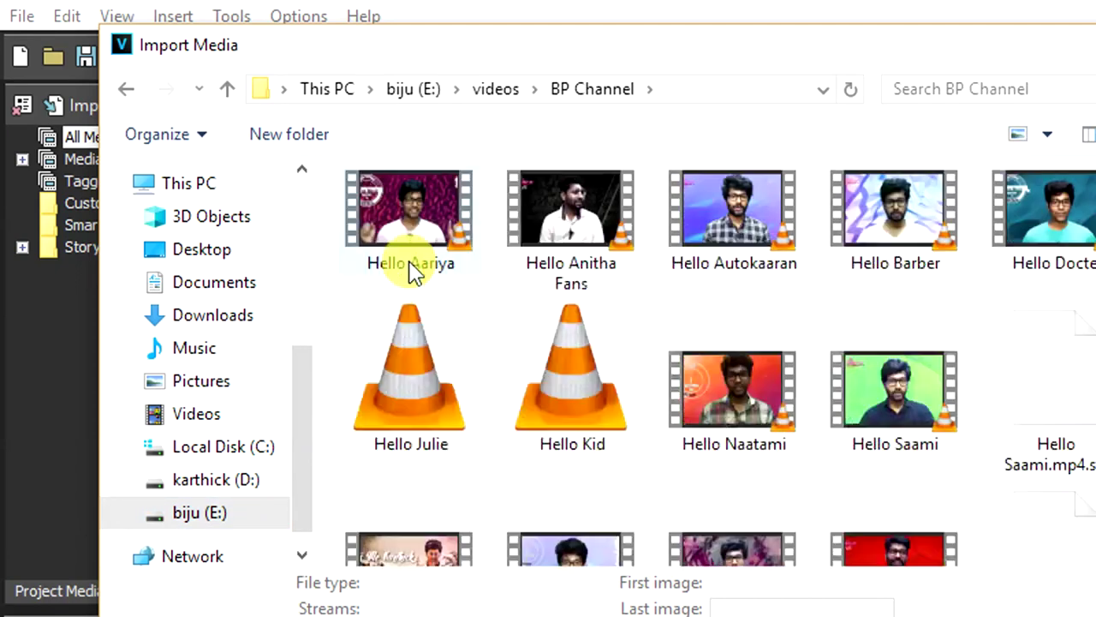
{"action": "scroll", "coordinate": [722, 318], "scroll_direction": "down", "scroll_amount": 2}
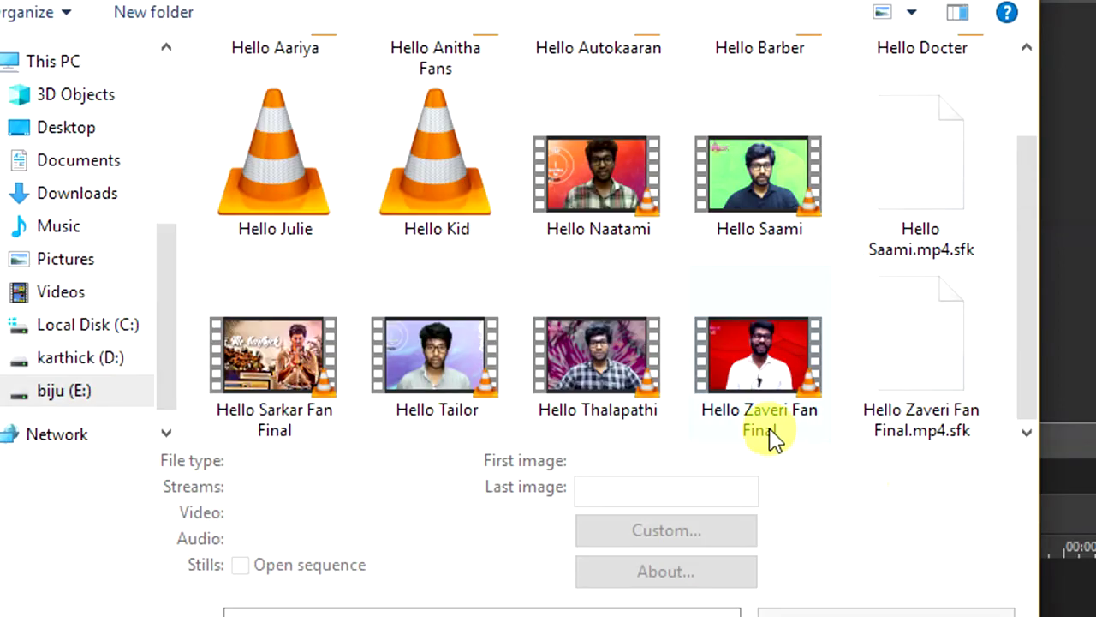
{"action": "left_click", "coordinate": [771, 558]}
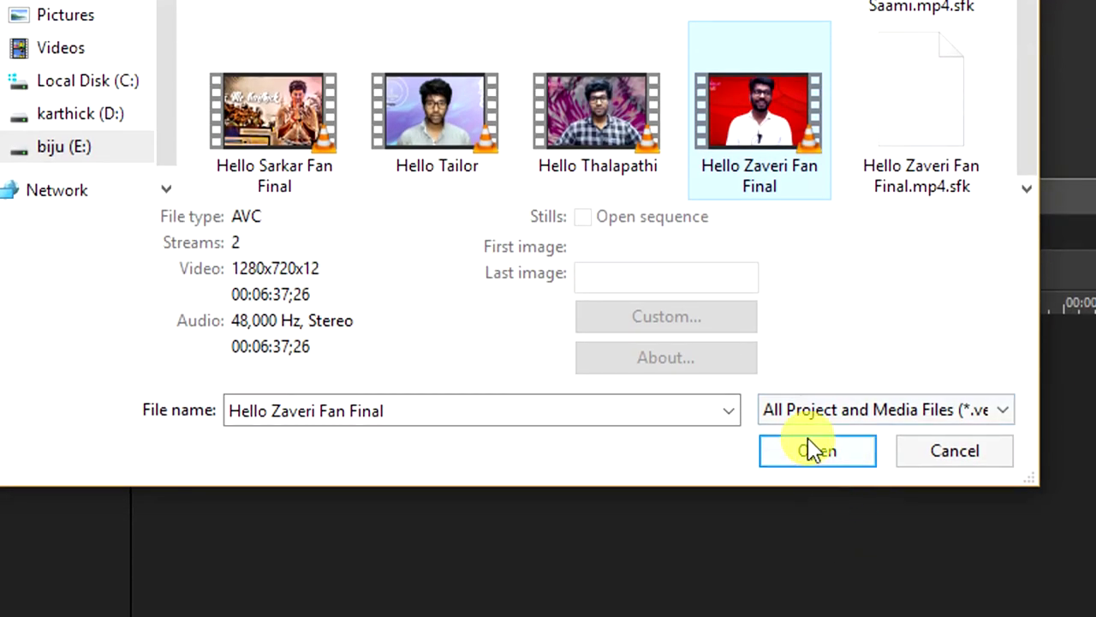
{"action": "left_click", "coordinate": [834, 538]}
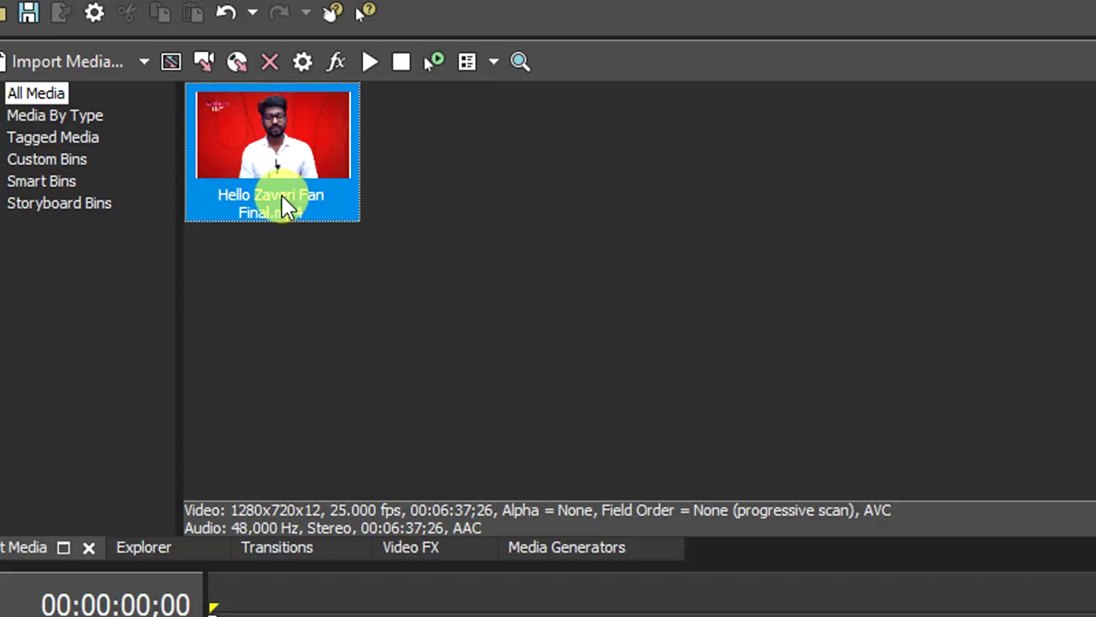
Step: Cancel renaming the Hello Zaveri Fan Final.mp4 clip and delete it from the project media
{"action": "left_click", "coordinate": [328, 224]}
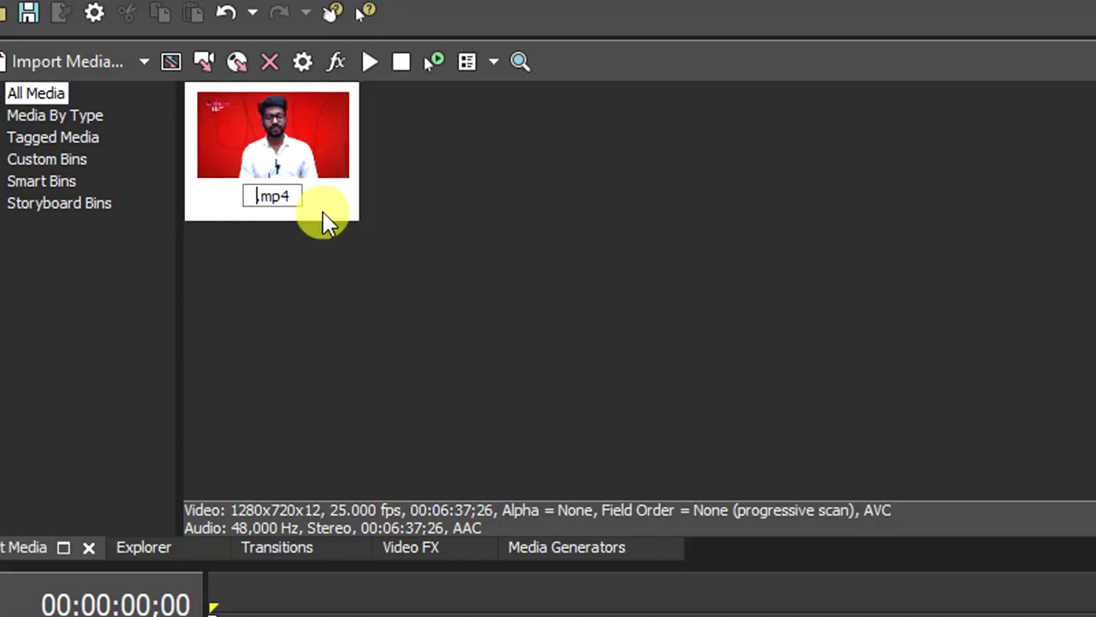
{"action": "key", "text": "Escape"}
{"action": "key", "text": "Delete"}
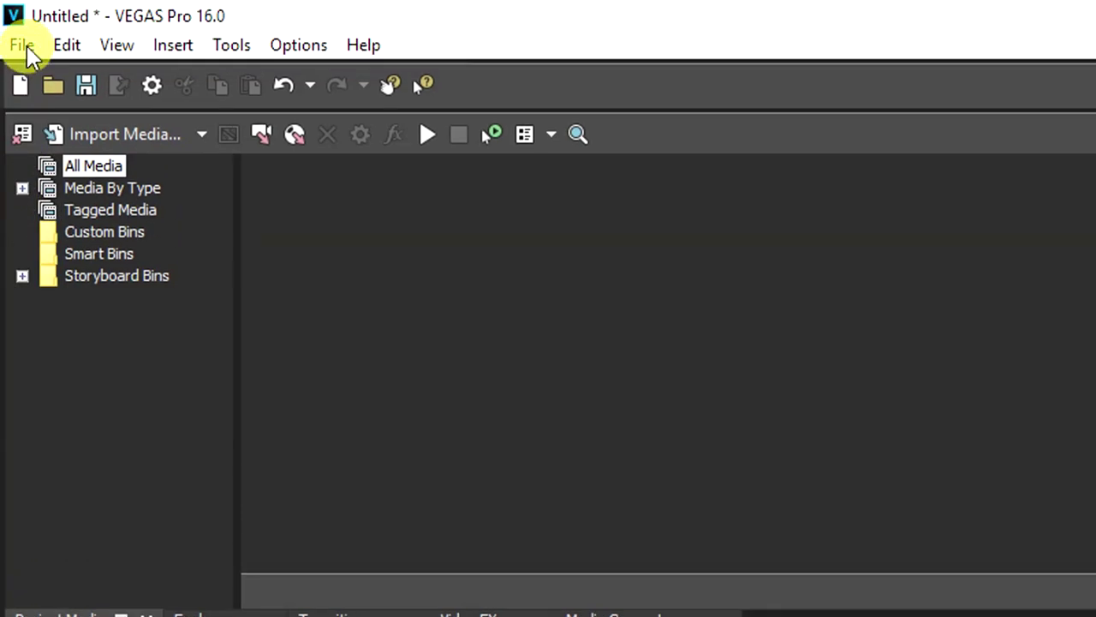
Step: Import the Hello Zaveri Fan Final video from the BP Channel folder again, using the main Import Media command
{"action": "left_click", "coordinate": [21, 45]}
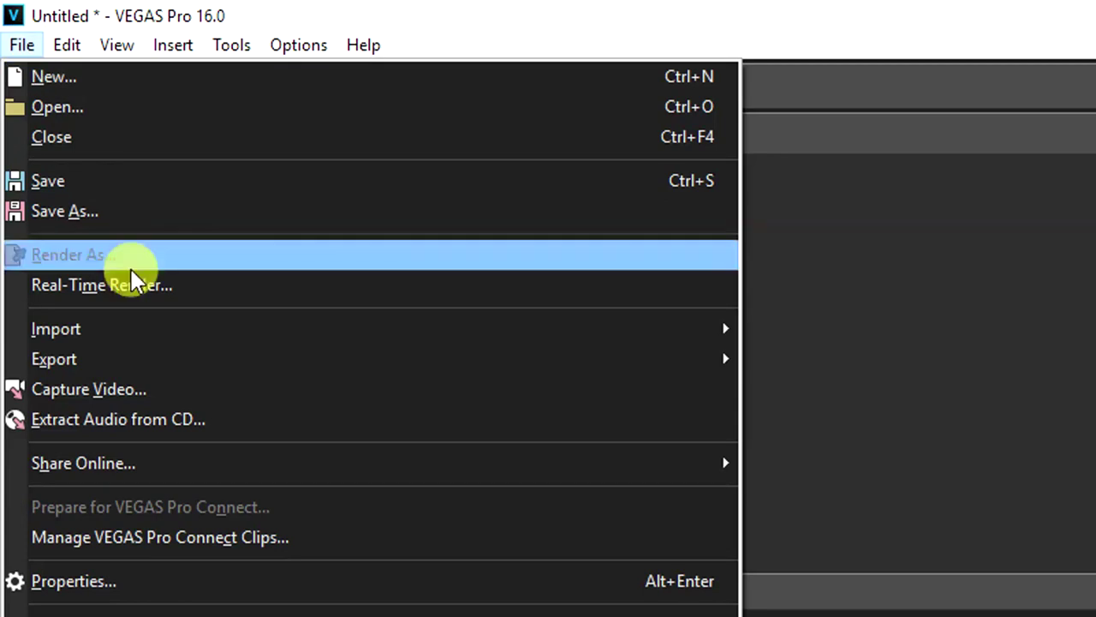
{"action": "mouse_move", "coordinate": [95, 330]}
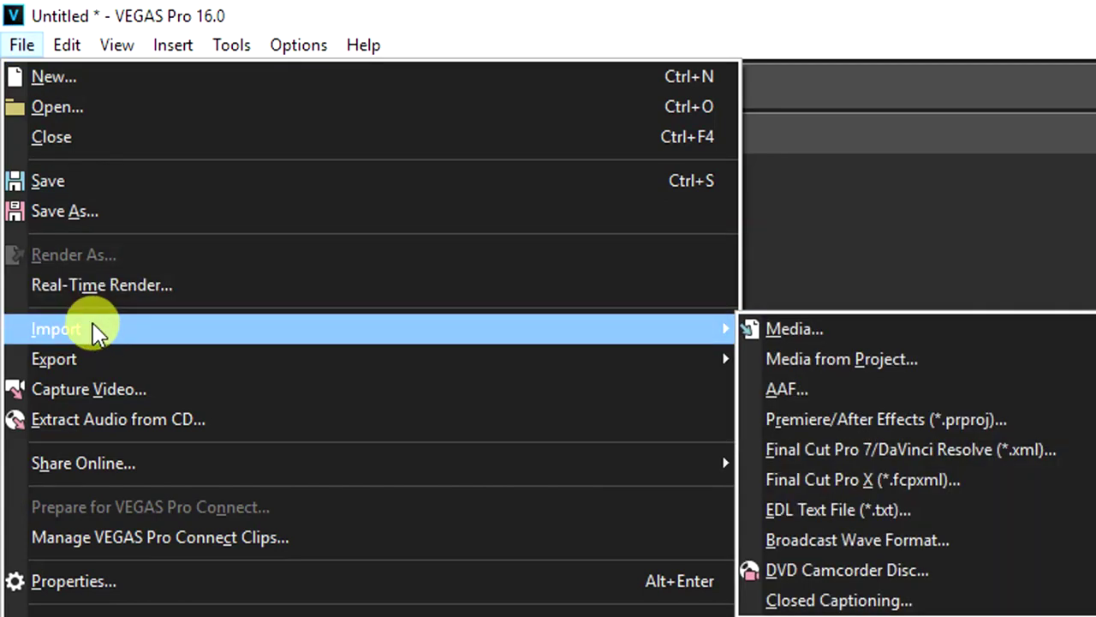
{"action": "left_click", "coordinate": [777, 337]}
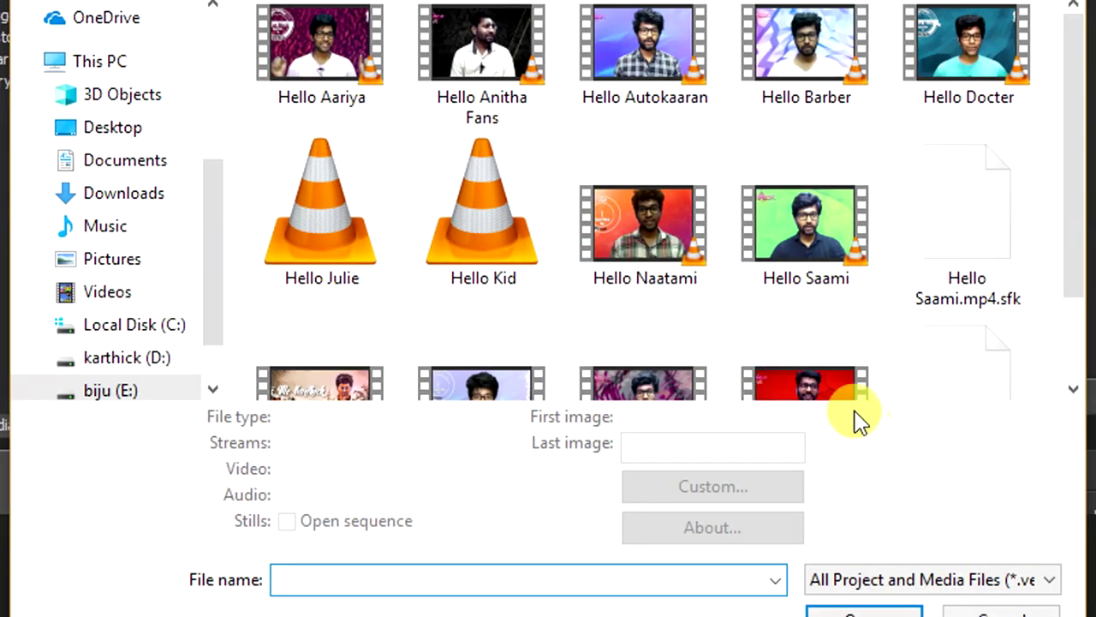
{"action": "left_click", "coordinate": [816, 382]}
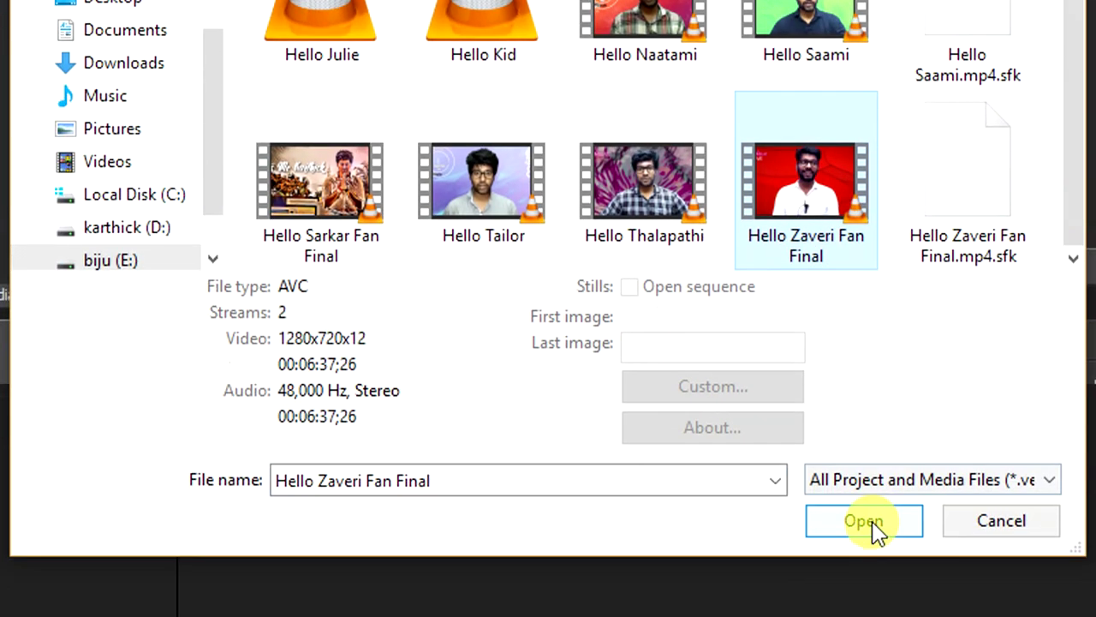
{"action": "left_click", "coordinate": [867, 523]}
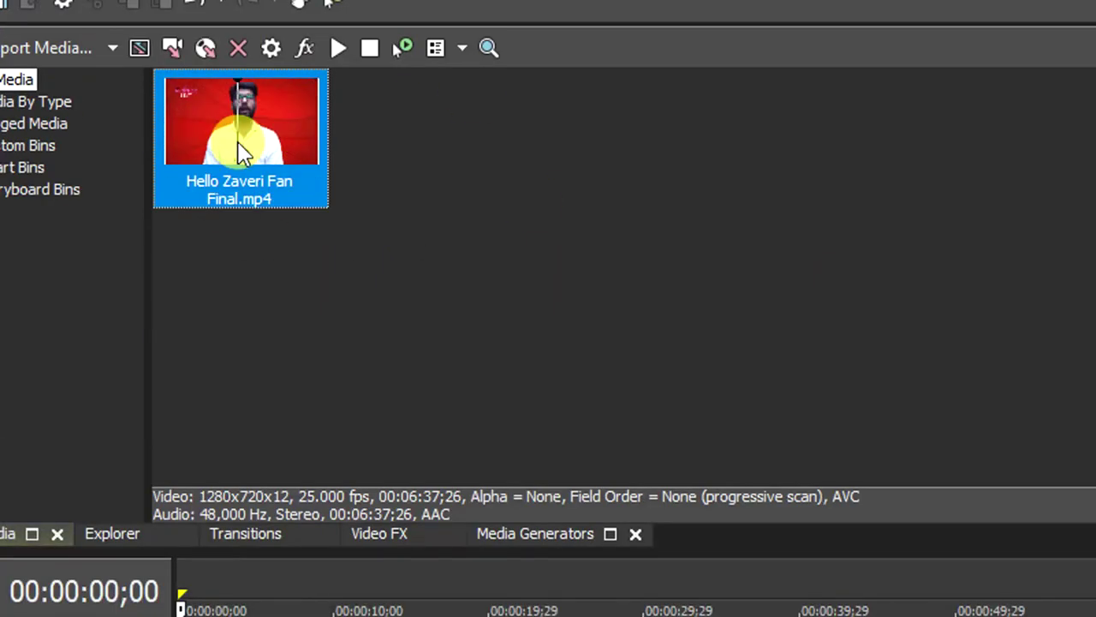
Step: Select the reimported Hello Zaveri Fan Final.mp4 clip and remove it from the project media
{"action": "left_click", "coordinate": [298, 198]}
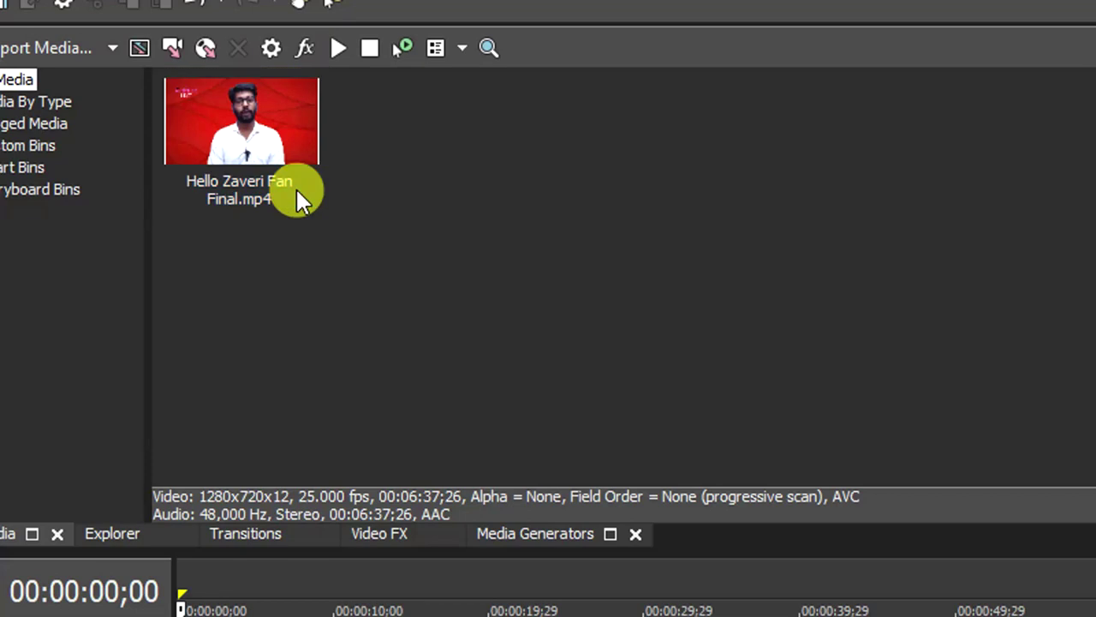
{"action": "left_click", "coordinate": [266, 150]}
{"action": "key", "text": "Delete"}
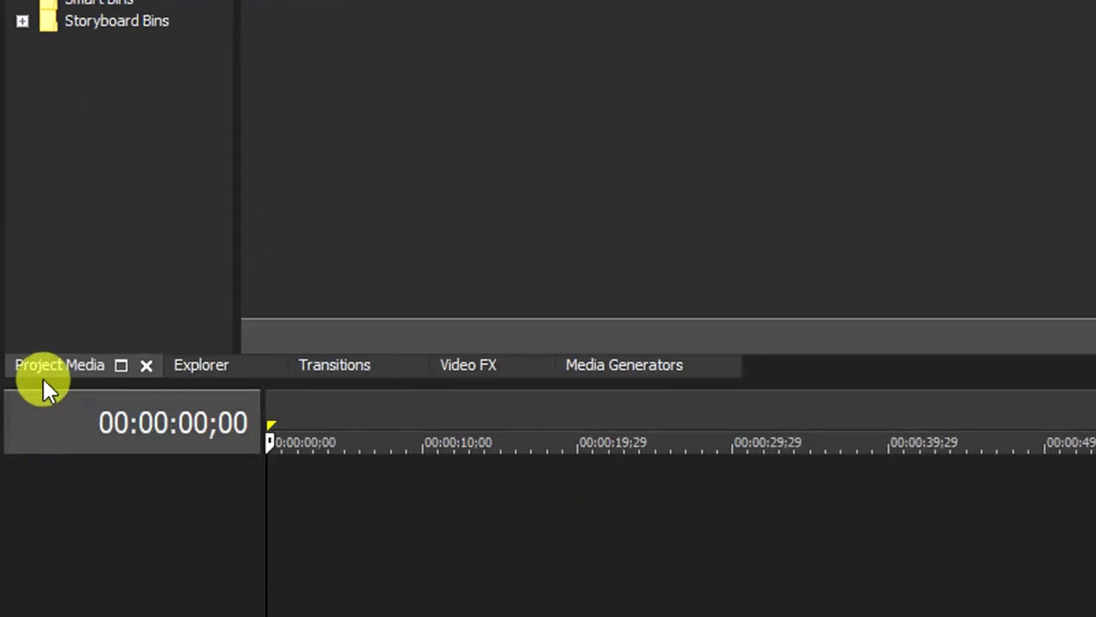
Step: Browse the media Explorer's folder tree and show the contents of the Suresh Tech folder under BP Projects on drive E:
{"action": "left_click", "coordinate": [200, 364]}
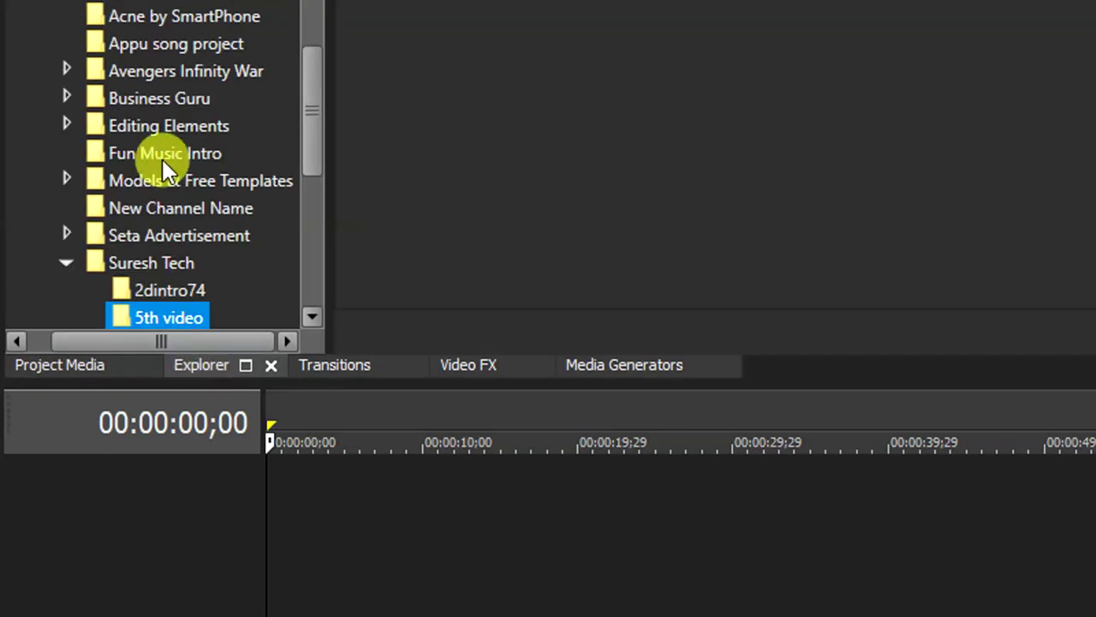
{"action": "scroll", "coordinate": [186, 39], "scroll_direction": "up", "scroll_amount": 2}
{"action": "scroll", "coordinate": [186, 91], "scroll_direction": "up", "scroll_amount": 2}
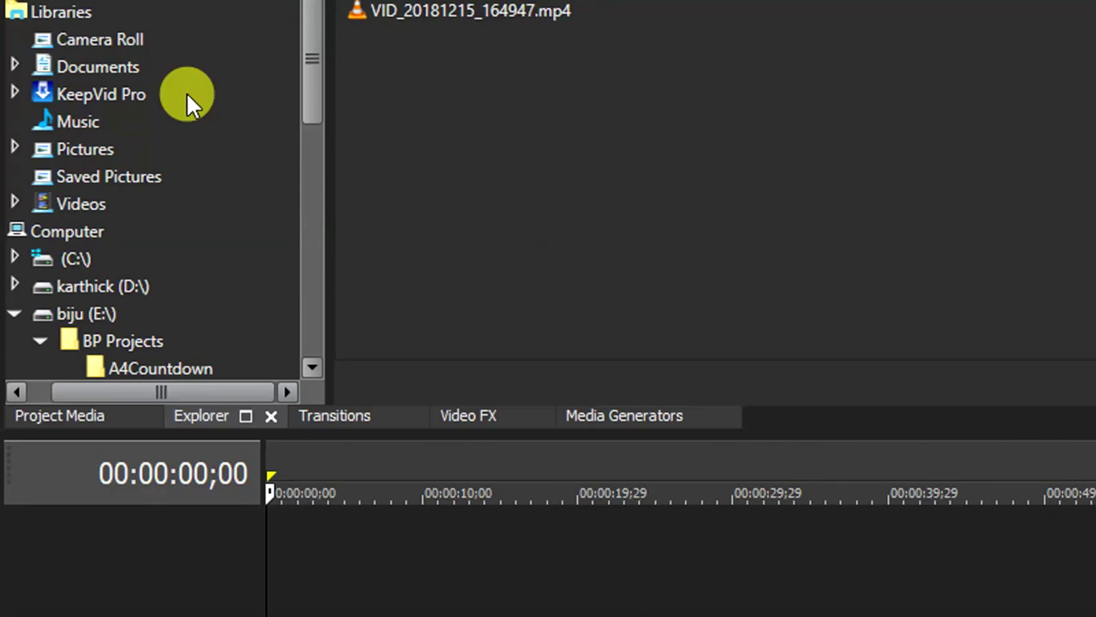
{"action": "scroll", "coordinate": [171, 120], "scroll_direction": "down", "scroll_amount": 2}
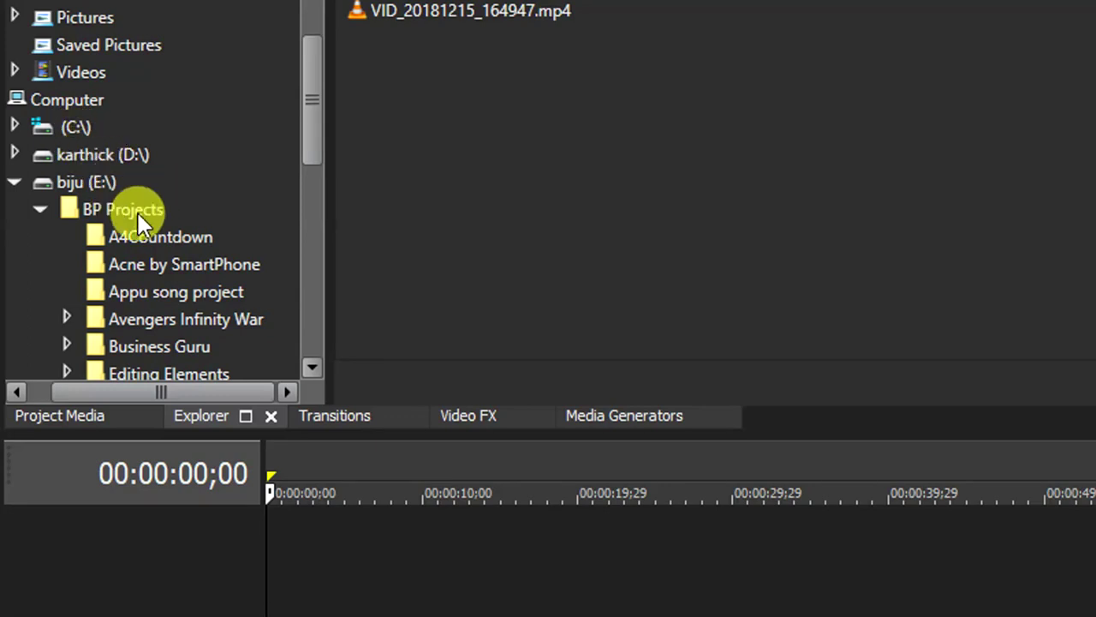
{"action": "scroll", "coordinate": [183, 220], "scroll_direction": "down", "scroll_amount": 4}
{"action": "left_click", "coordinate": [166, 178]}
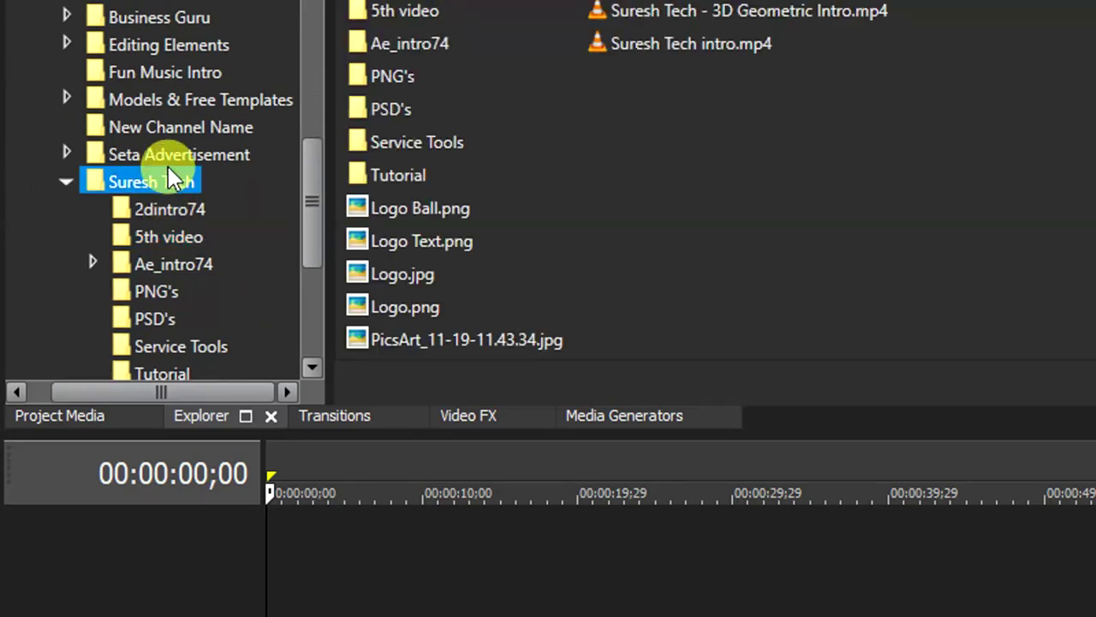
Step: Browse the Seta Advertisement, KeepVid Pro Converted and KeepVid Pro Recorded folders in the media Explorer, and return to the project media
{"action": "left_click", "coordinate": [171, 162]}
{"action": "scroll", "coordinate": [152, 227], "scroll_direction": "down", "scroll_amount": 3}
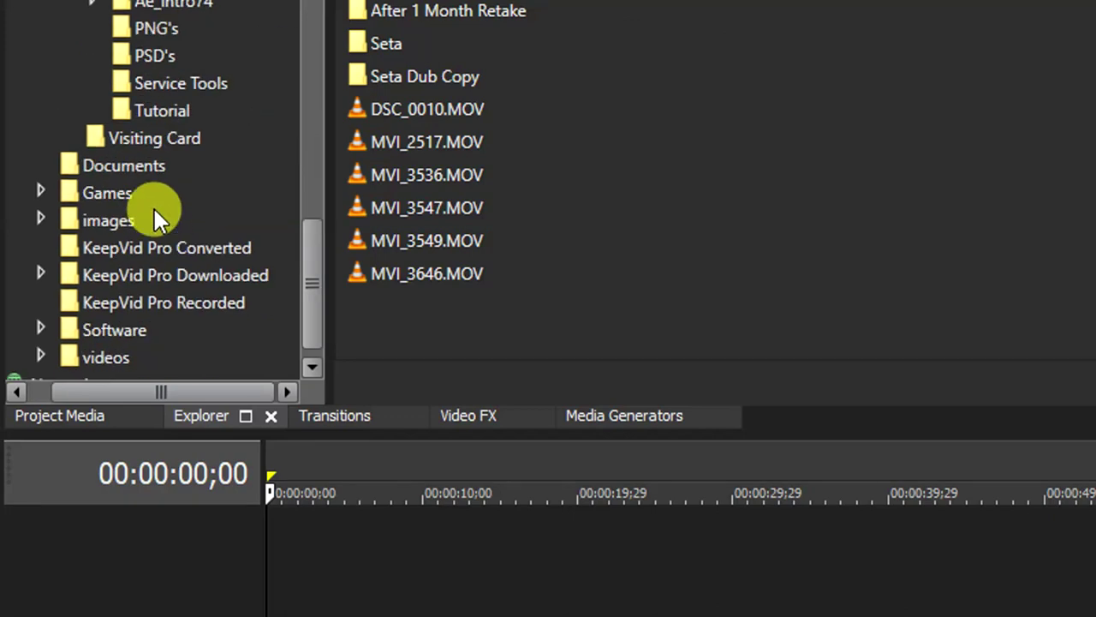
{"action": "left_click", "coordinate": [137, 246]}
{"action": "left_click", "coordinate": [129, 302]}
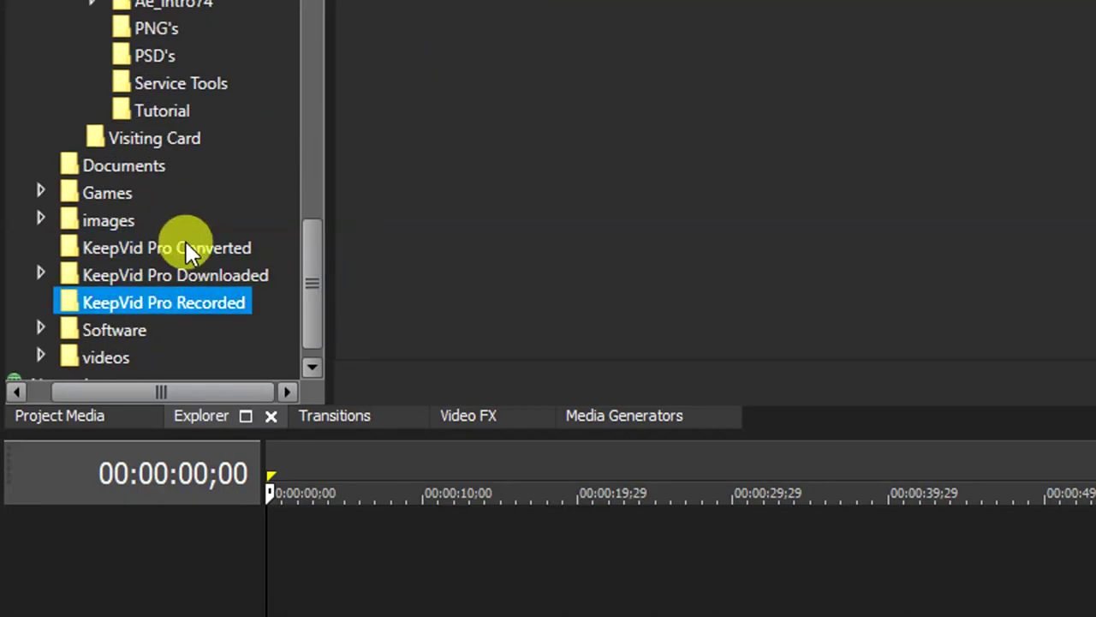
{"action": "scroll", "coordinate": [179, 227], "scroll_direction": "up", "scroll_amount": 4}
{"action": "scroll", "coordinate": [179, 225], "scroll_direction": "up", "scroll_amount": 5}
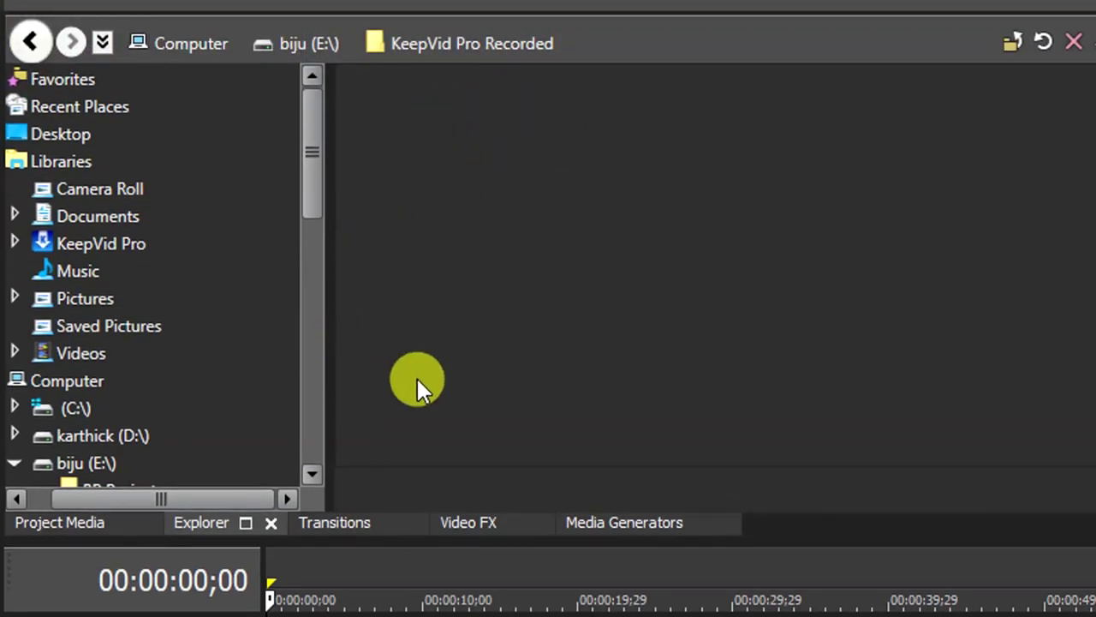
{"action": "left_click", "coordinate": [93, 521]}
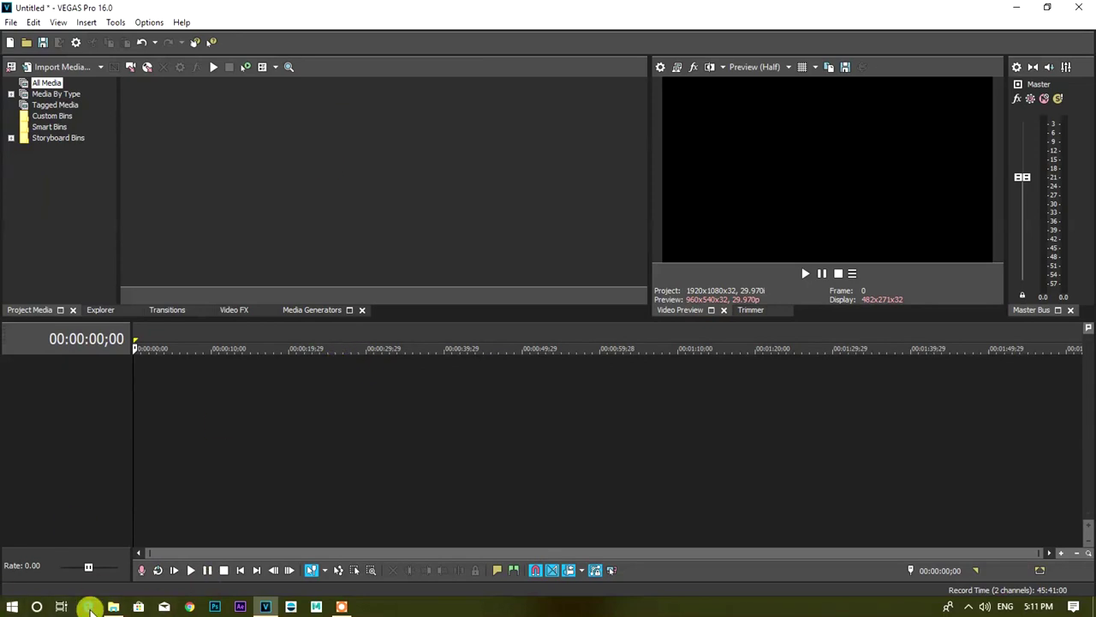
Step: Place the Hello Zaveri Fan Final video from File Explorer's Fun Music Series folder on the timeline and match the project video settings to it
{"action": "left_click", "coordinate": [1017, 7]}
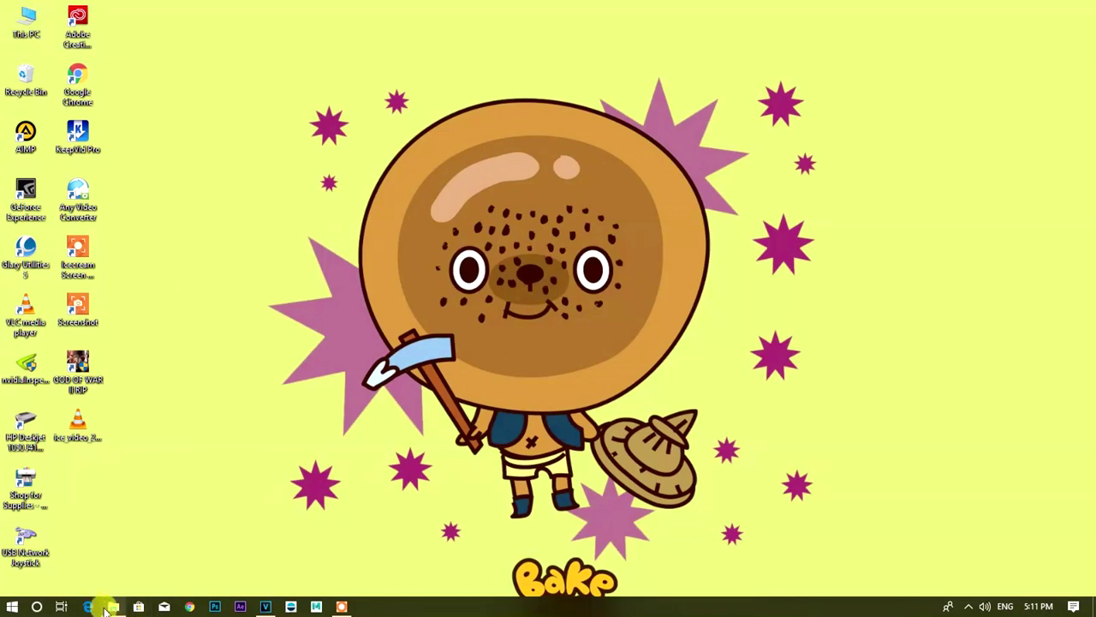
{"action": "left_click", "coordinate": [108, 606]}
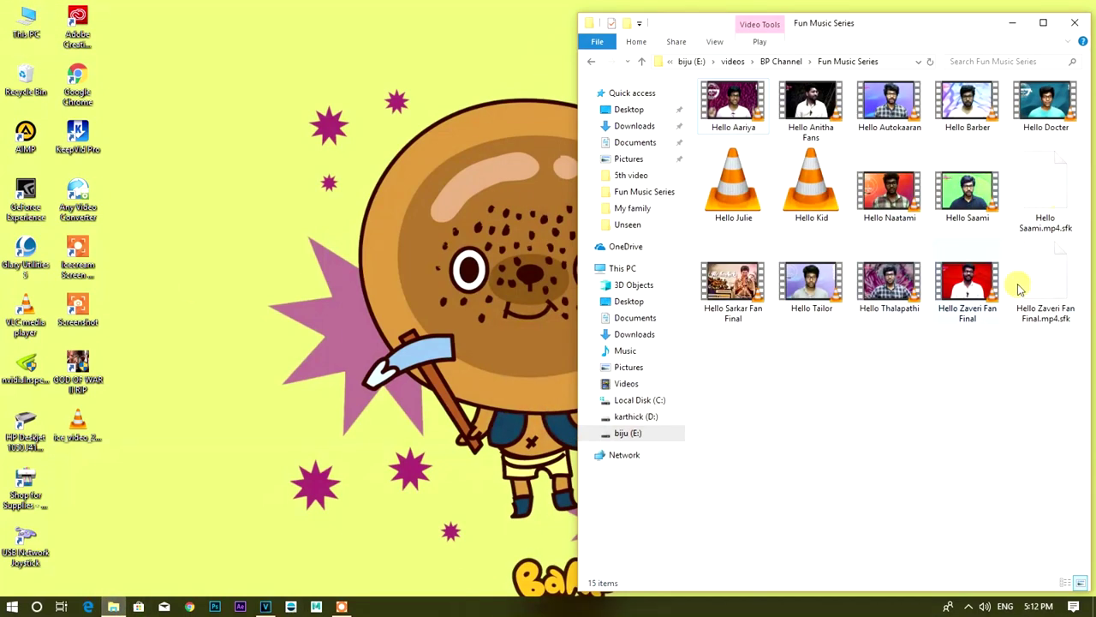
{"action": "left_click", "coordinate": [266, 607]}
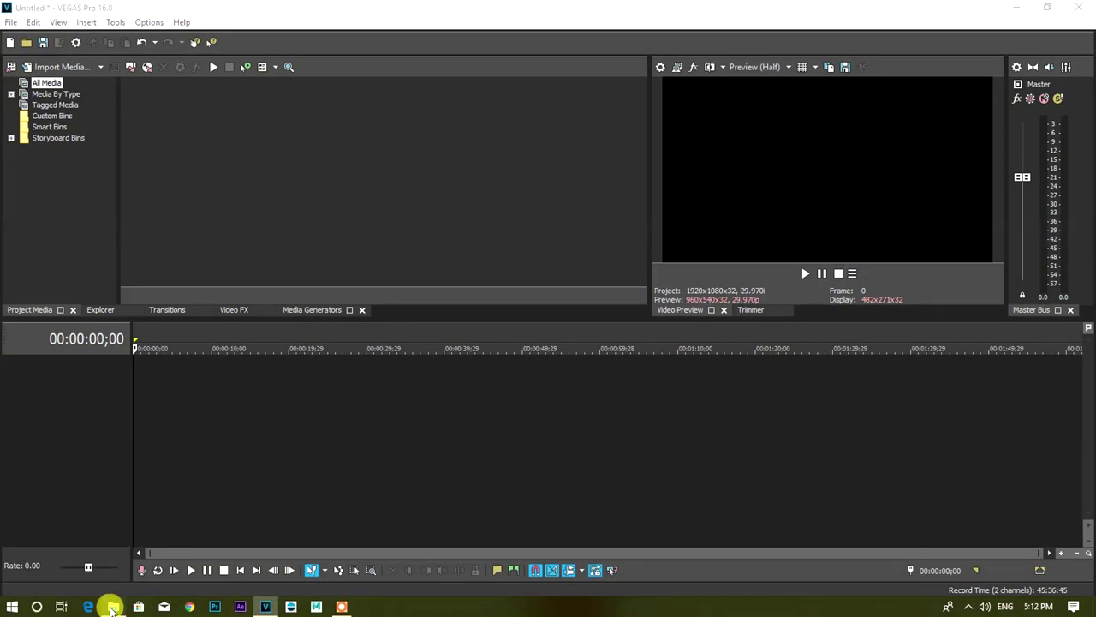
{"action": "left_click", "coordinate": [112, 606]}
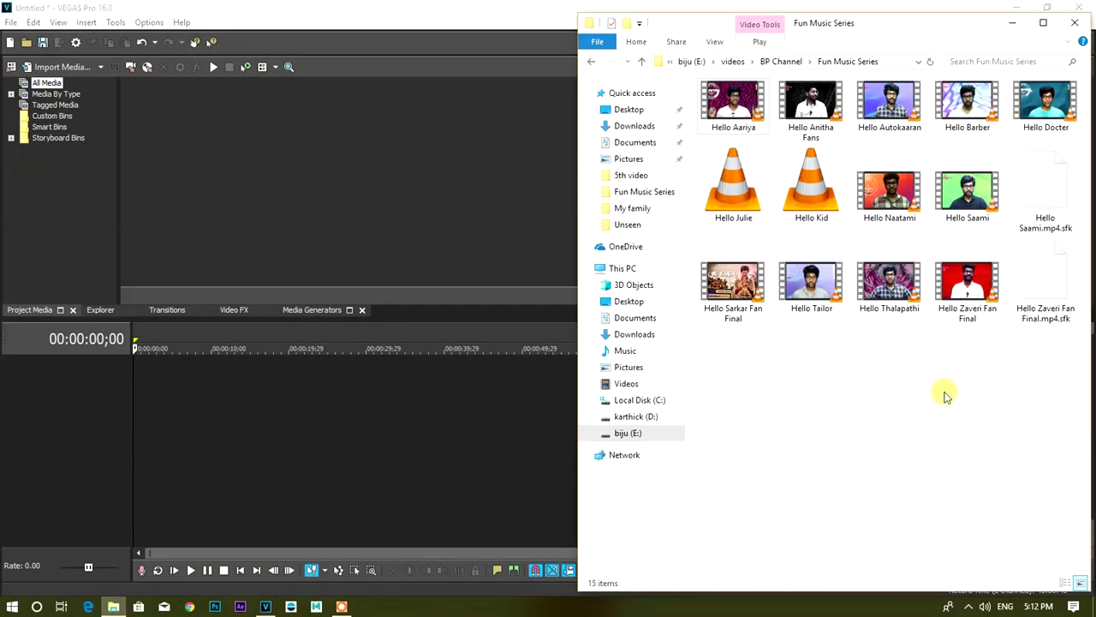
{"action": "left_click_drag", "start_coordinate": [974, 306], "coordinate": [135, 377]}
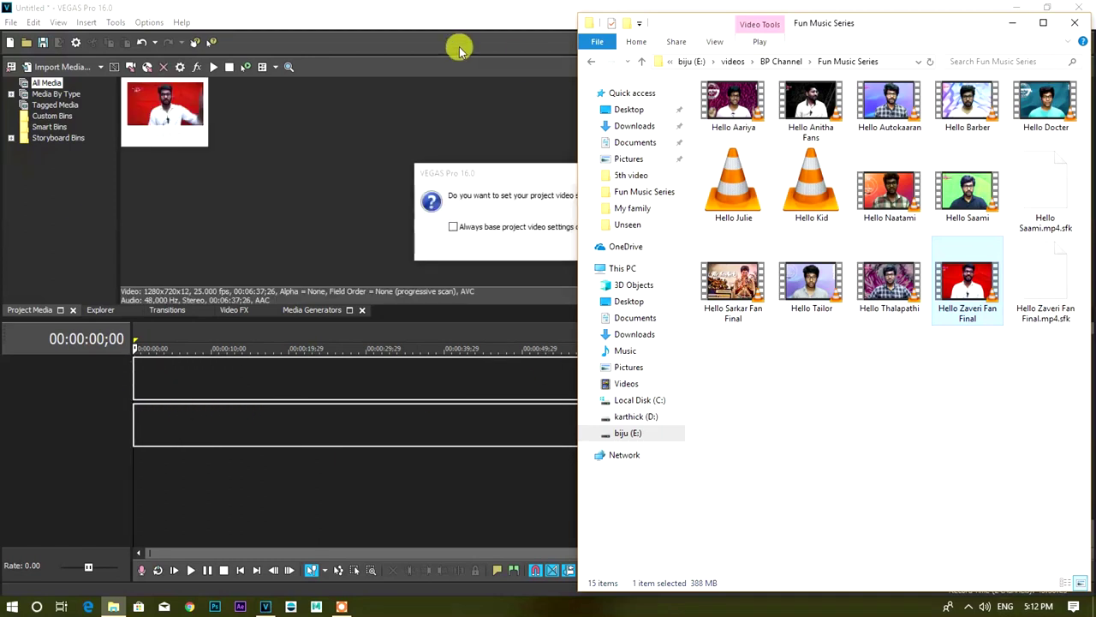
{"action": "left_click", "coordinate": [491, 103]}
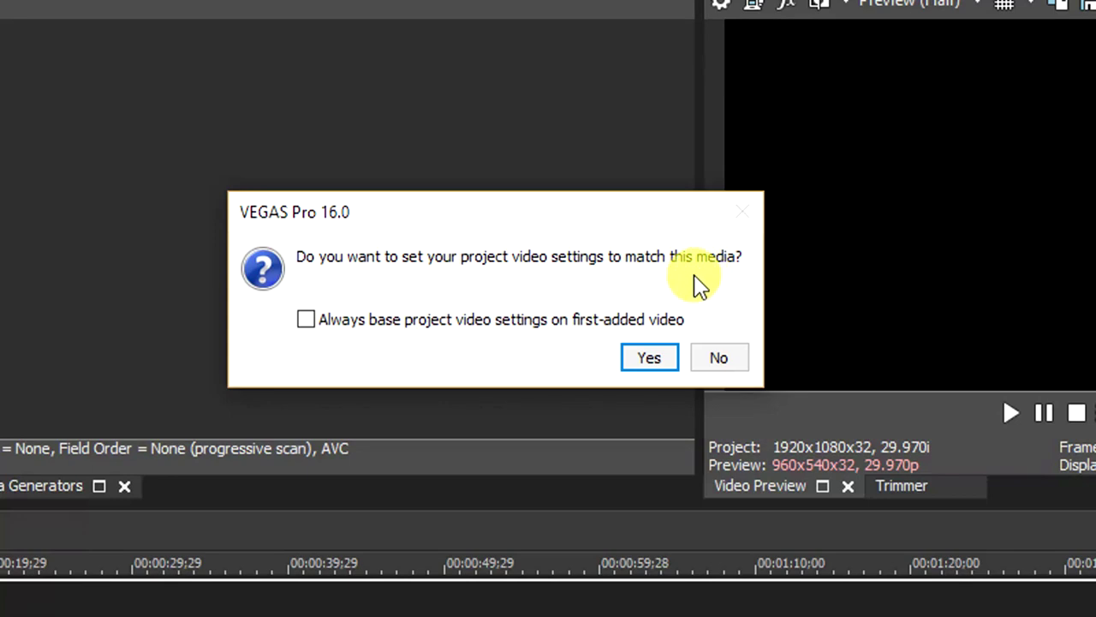
{"action": "left_click", "coordinate": [653, 368]}
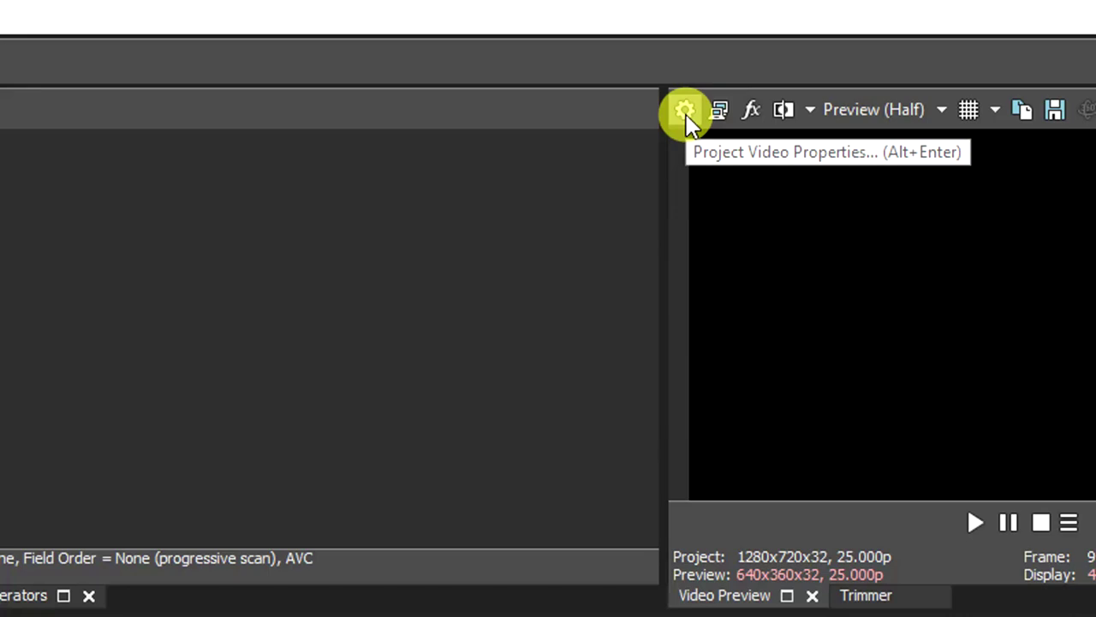
Step: Examine the template presets in the project video properties and dismiss the dialog
{"action": "left_click", "coordinate": [685, 109]}
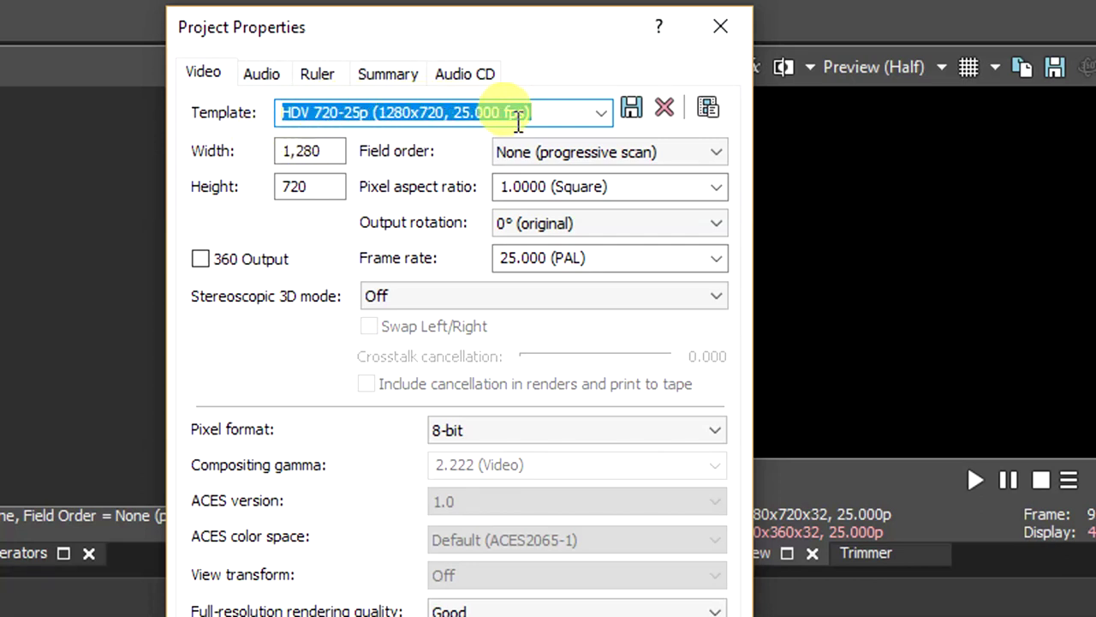
{"action": "left_click", "coordinate": [600, 118]}
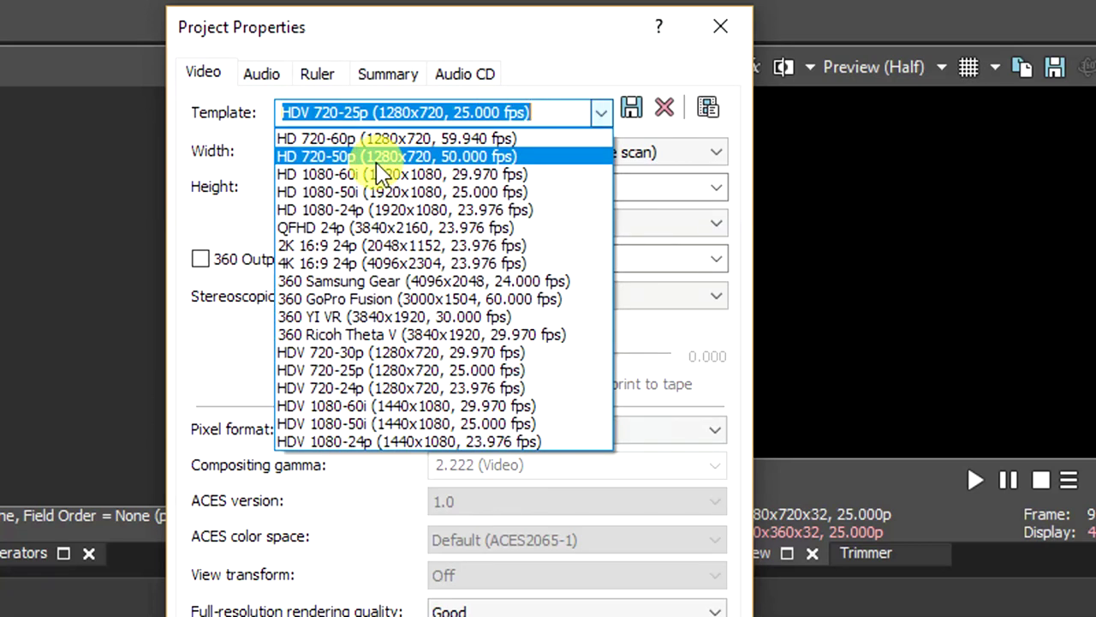
{"action": "left_click", "coordinate": [329, 180]}
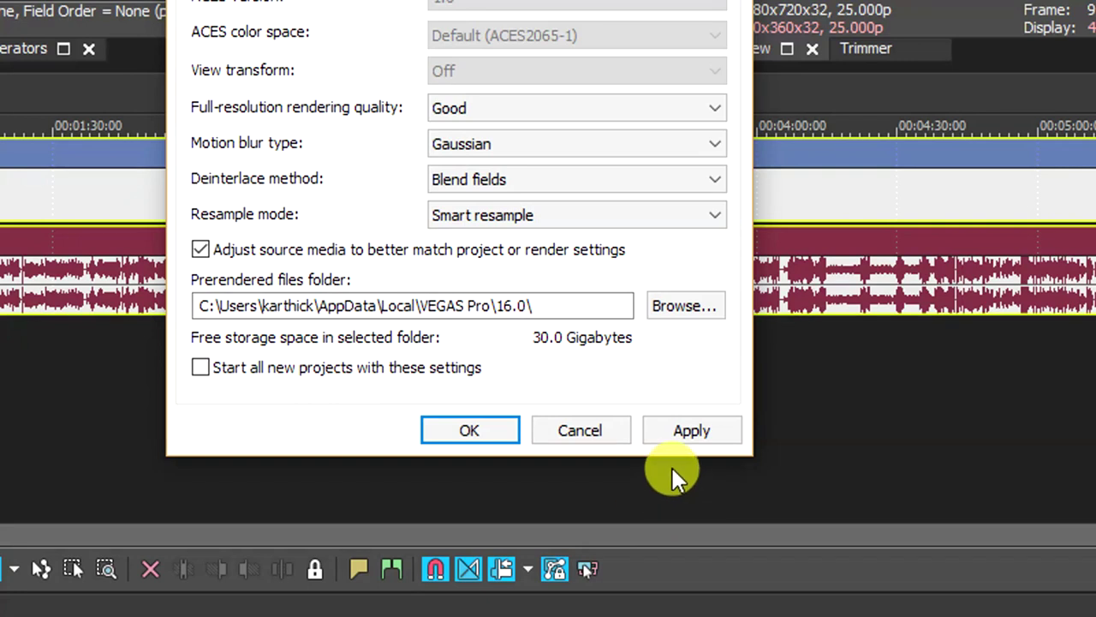
{"action": "left_click", "coordinate": [692, 435]}
{"action": "left_click", "coordinate": [605, 435]}
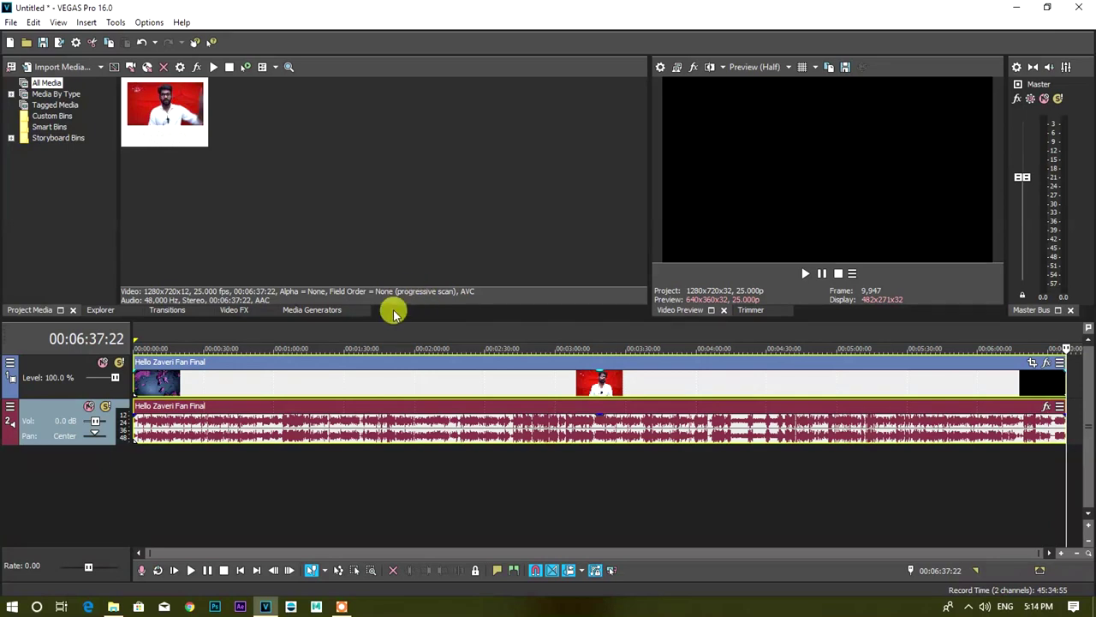
Step: Clear the Hello Zaveri Fan Final events from the timeline and remove the clip from the project media
{"action": "left_click", "coordinate": [294, 386]}
{"action": "key", "text": "ctrl+z"}
{"action": "left_click", "coordinate": [159, 137]}
{"action": "key", "text": "Delete"}
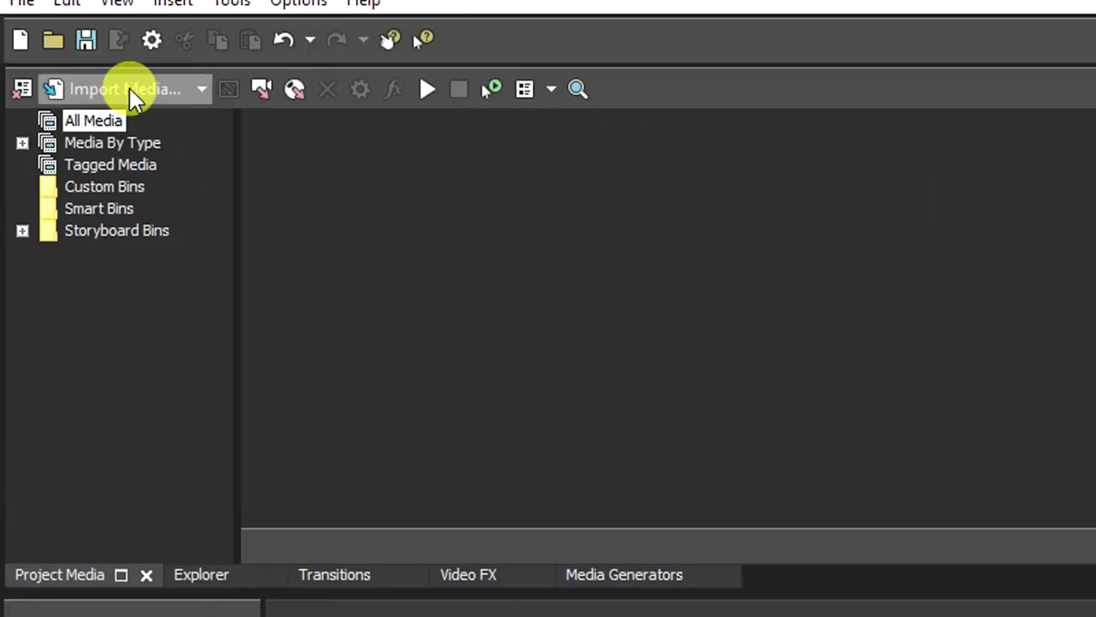
Step: Import Hello Zaveri Fan Final from the Fun Music Series folder into the project media
{"action": "left_click", "coordinate": [134, 91]}
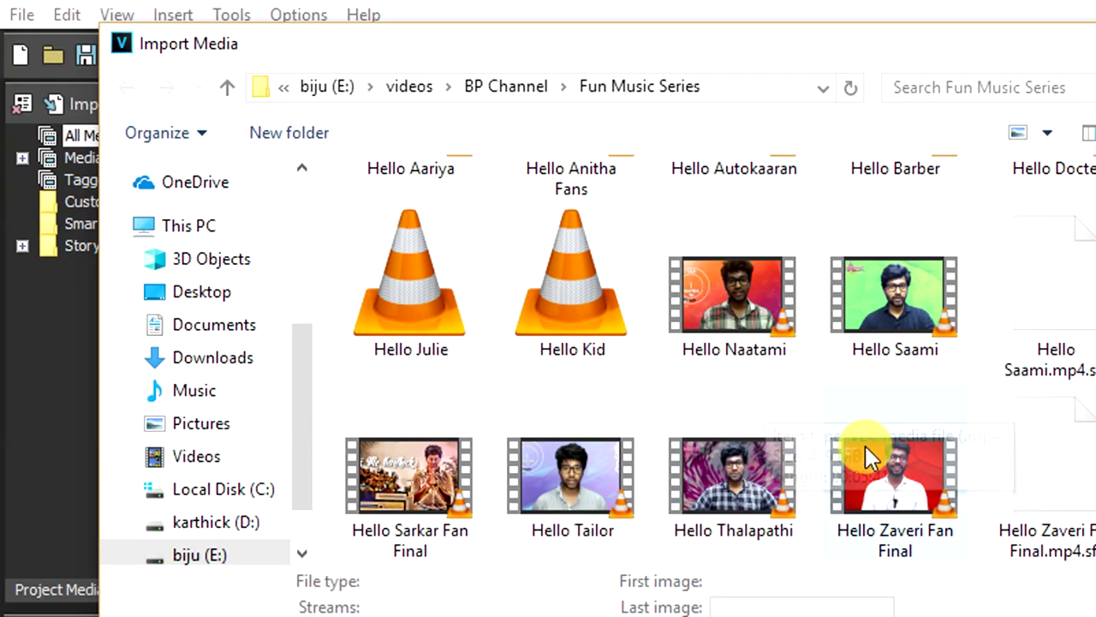
{"action": "left_click", "coordinate": [917, 488]}
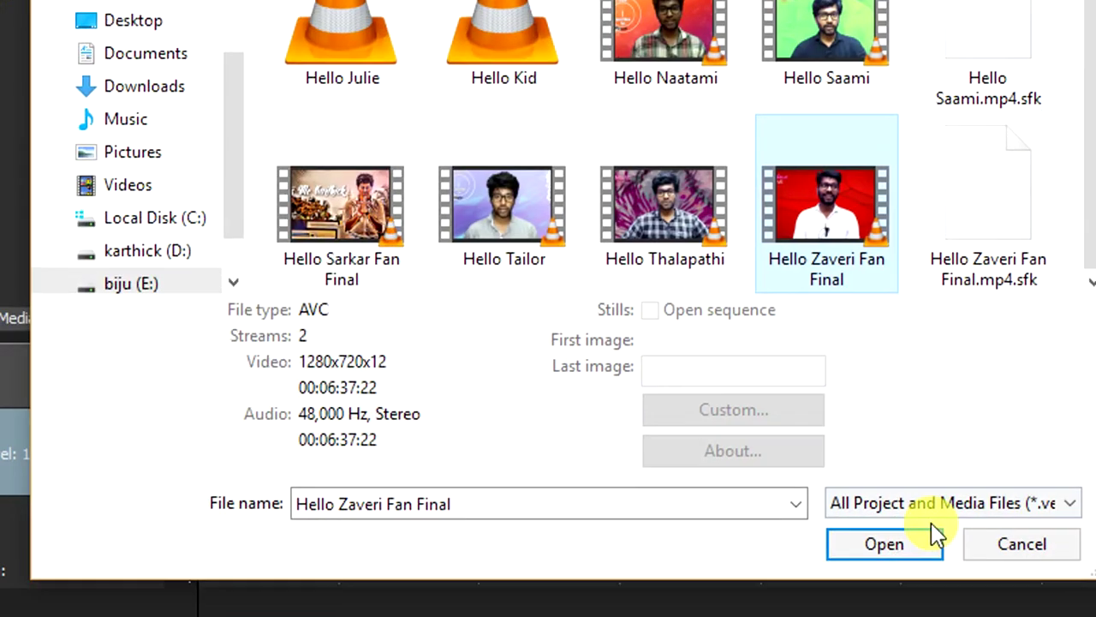
{"action": "left_click", "coordinate": [912, 524]}
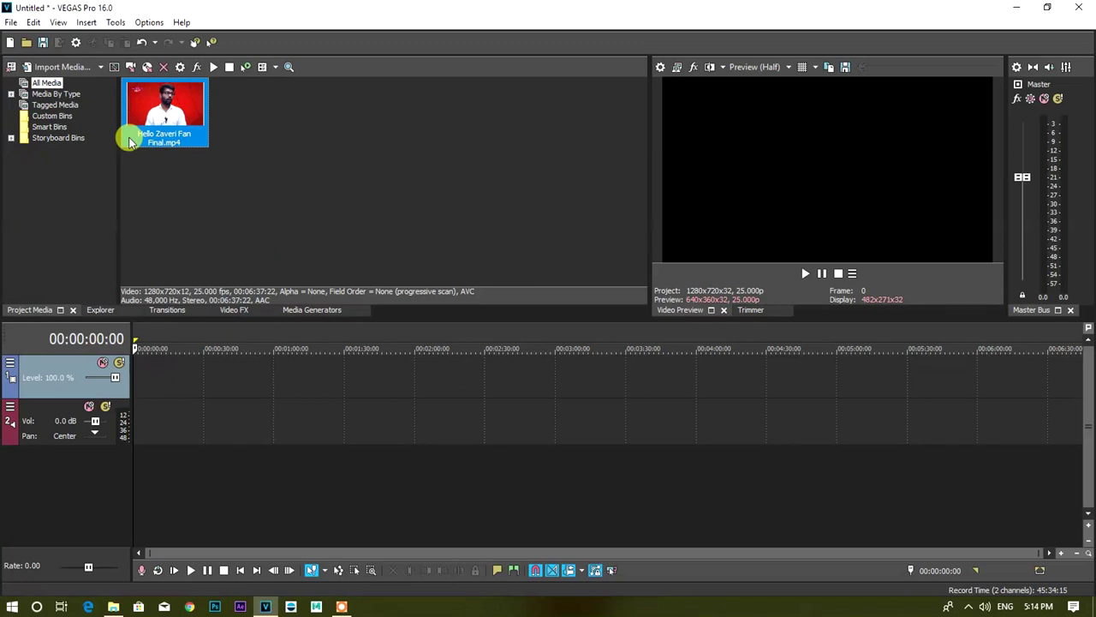
Step: Add the imported Hello Zaveri Fan Final.mp4 clip to the timeline from the project media, and delete its events again
{"action": "double_click", "coordinate": [162, 137]}
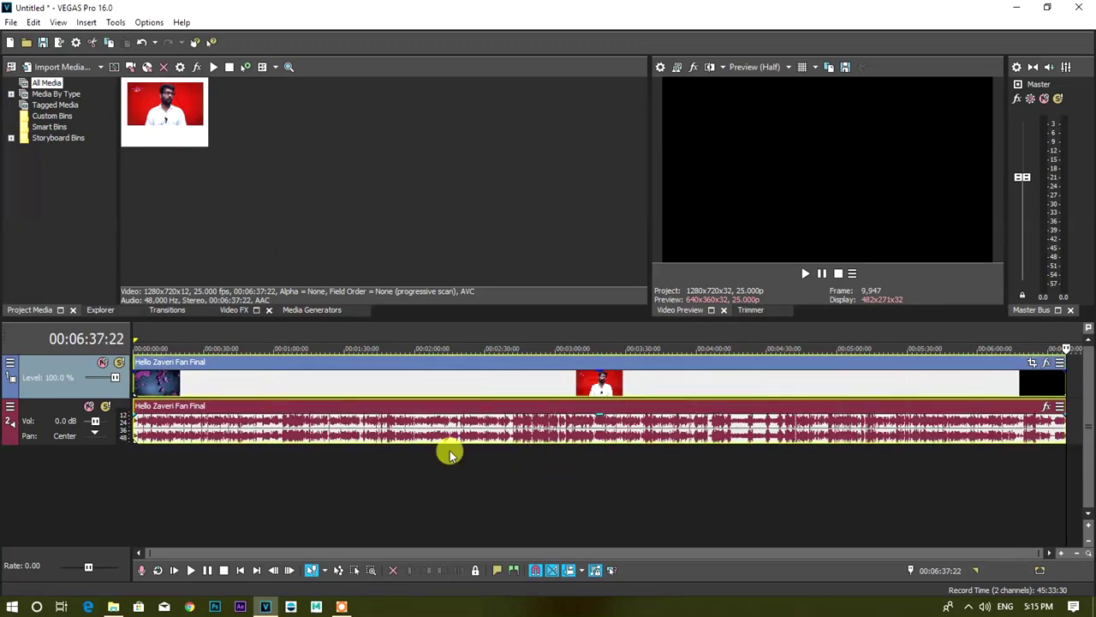
{"action": "left_click", "coordinate": [300, 390]}
{"action": "key", "text": "Delete"}
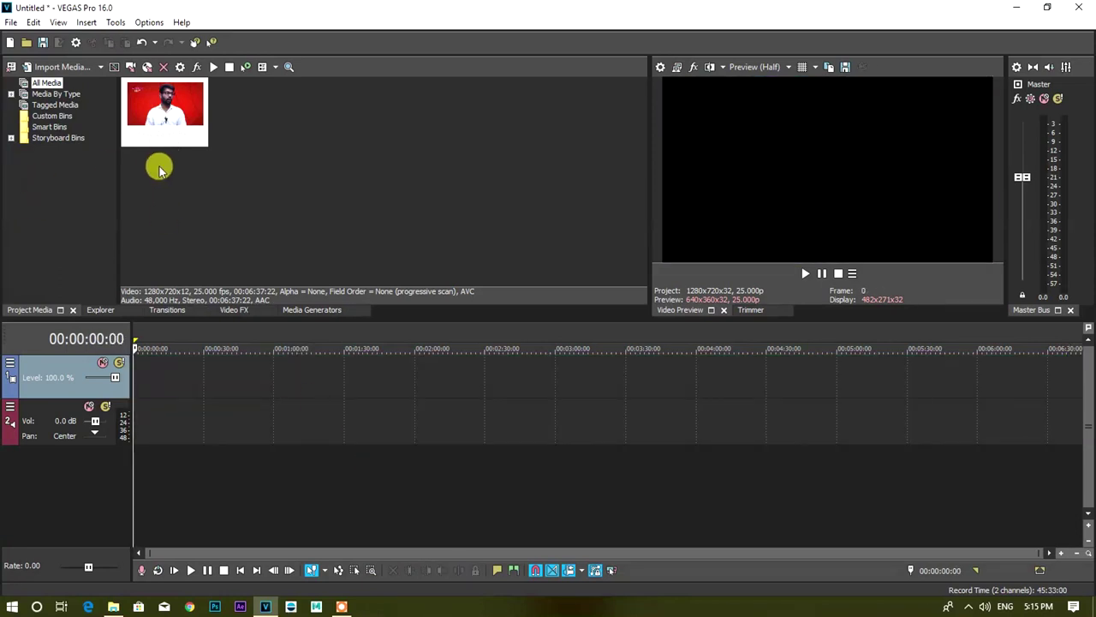
Step: Place the Hello Zaveri Fan Final.mp4 clip from the project media at the start of the existing video and audio tracks
{"action": "left_click_drag", "start_coordinate": [139, 140], "coordinate": [117, 384]}
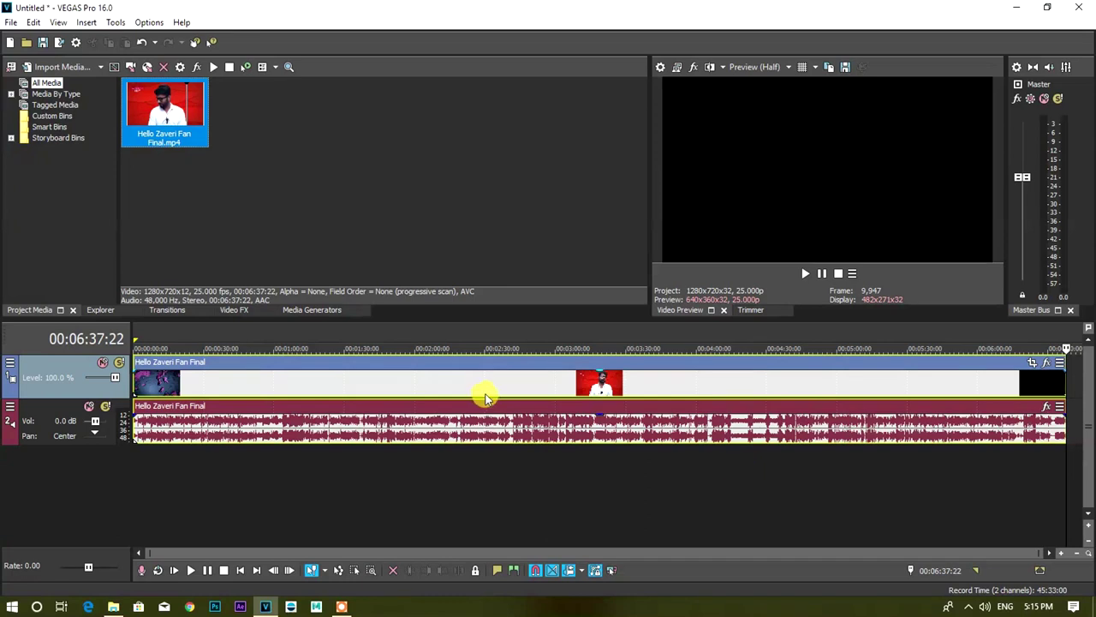
{"action": "left_click", "coordinate": [420, 489]}
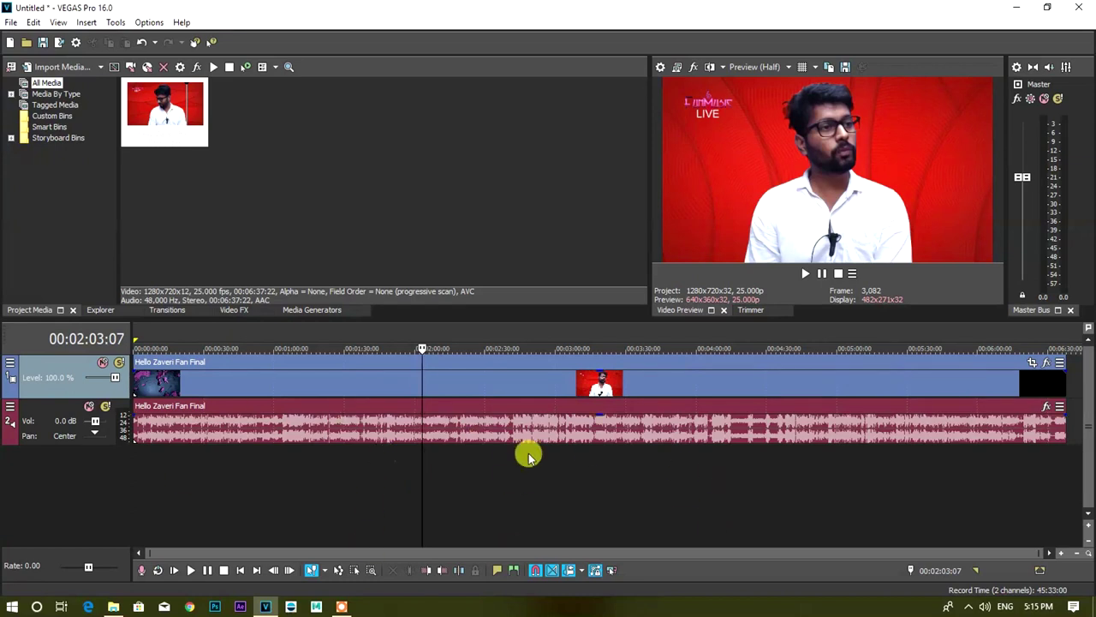
Step: Examine the separate video and audio events of Hello Zaveri Fan Final by selecting each in turn at different timeline positions
{"action": "left_click", "coordinate": [326, 381]}
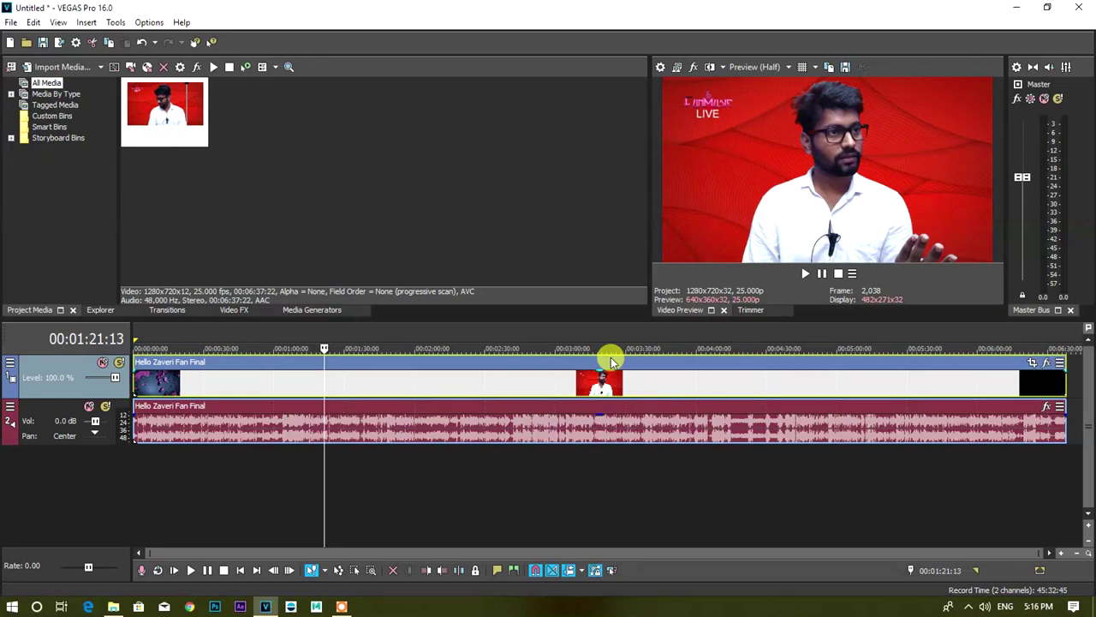
{"action": "left_click", "coordinate": [411, 462]}
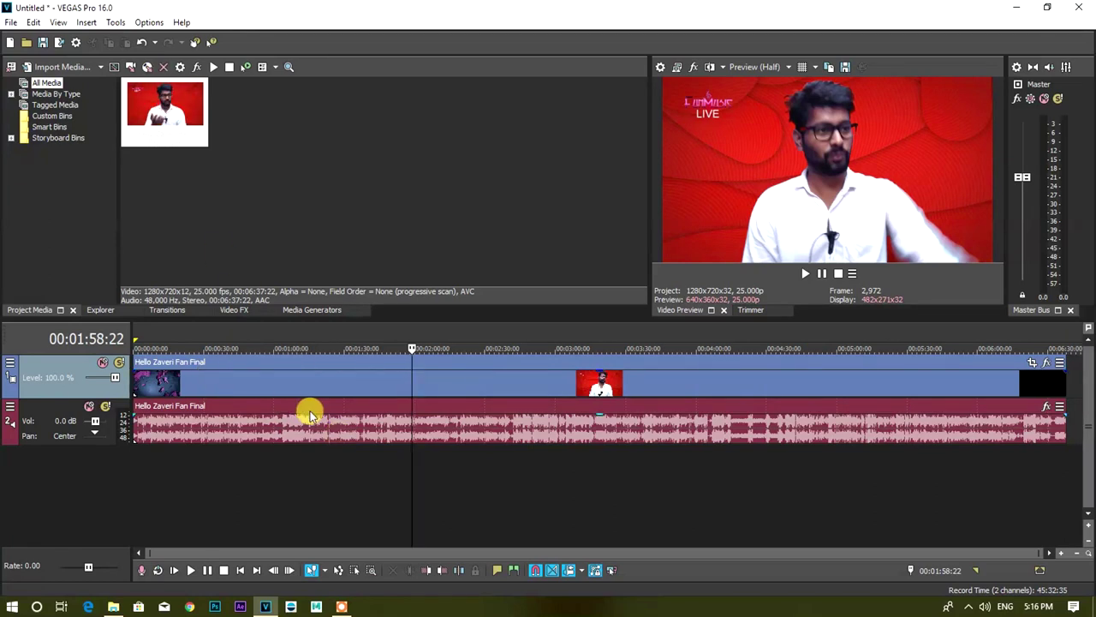
{"action": "left_click", "coordinate": [419, 379]}
{"action": "left_click", "coordinate": [502, 438]}
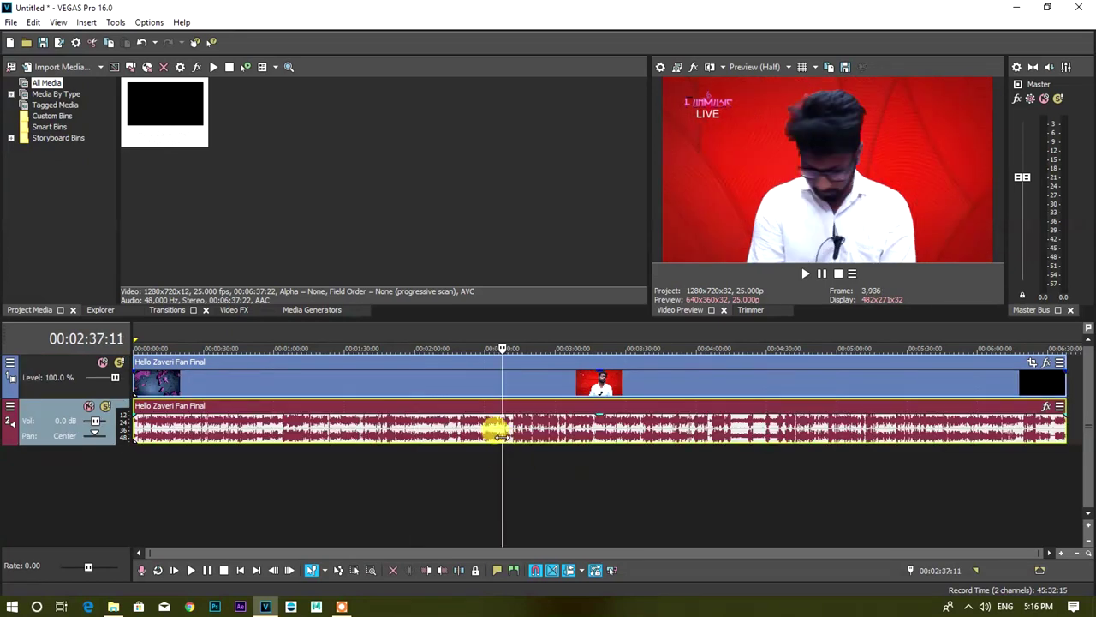
{"action": "left_click", "coordinate": [419, 377]}
{"action": "left_click", "coordinate": [444, 435]}
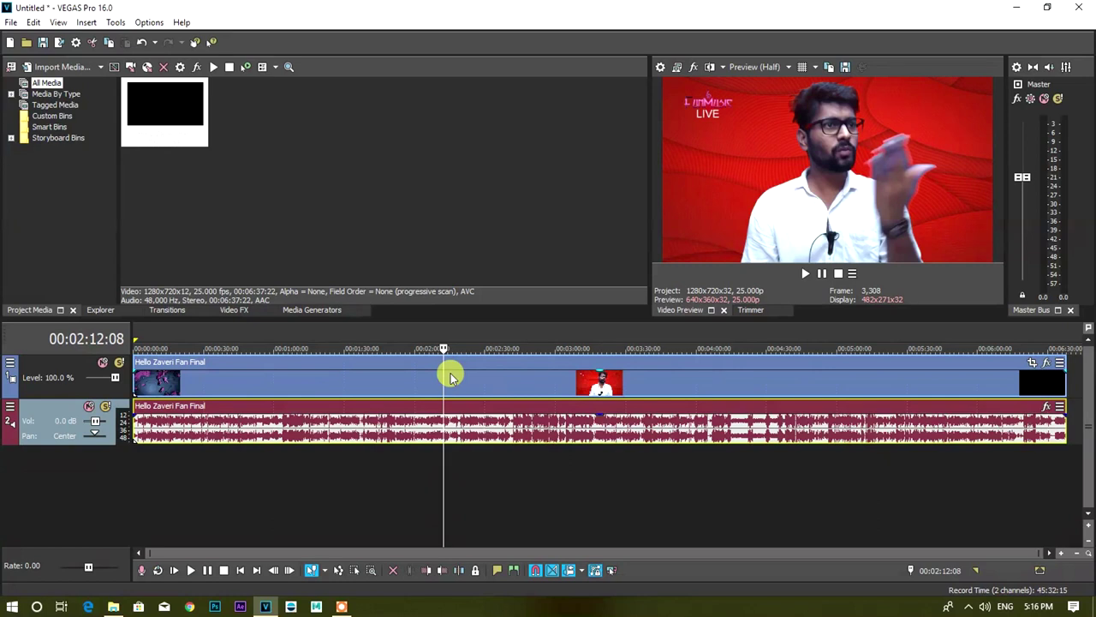
{"action": "left_click", "coordinate": [451, 377]}
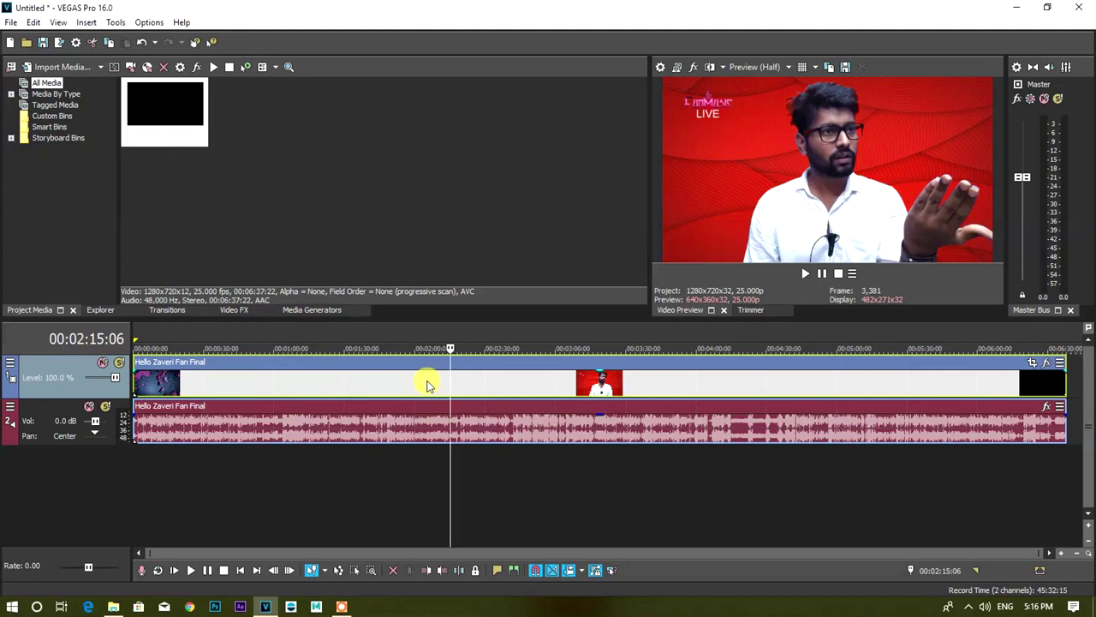
{"action": "left_click", "coordinate": [408, 420]}
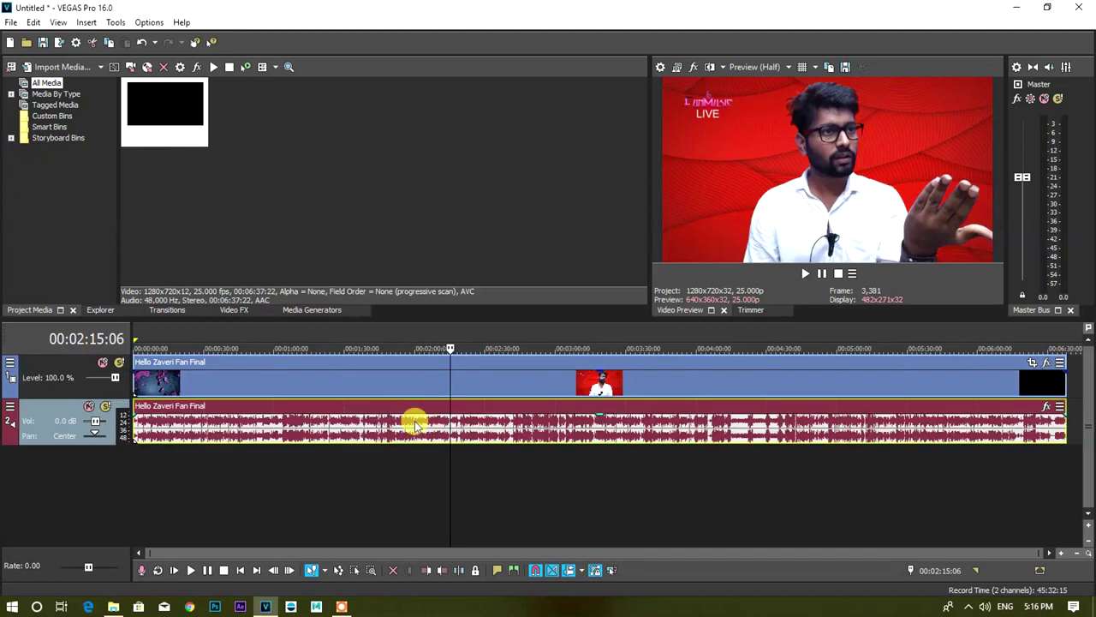
{"action": "left_click", "coordinate": [472, 379]}
{"action": "left_click", "coordinate": [468, 416]}
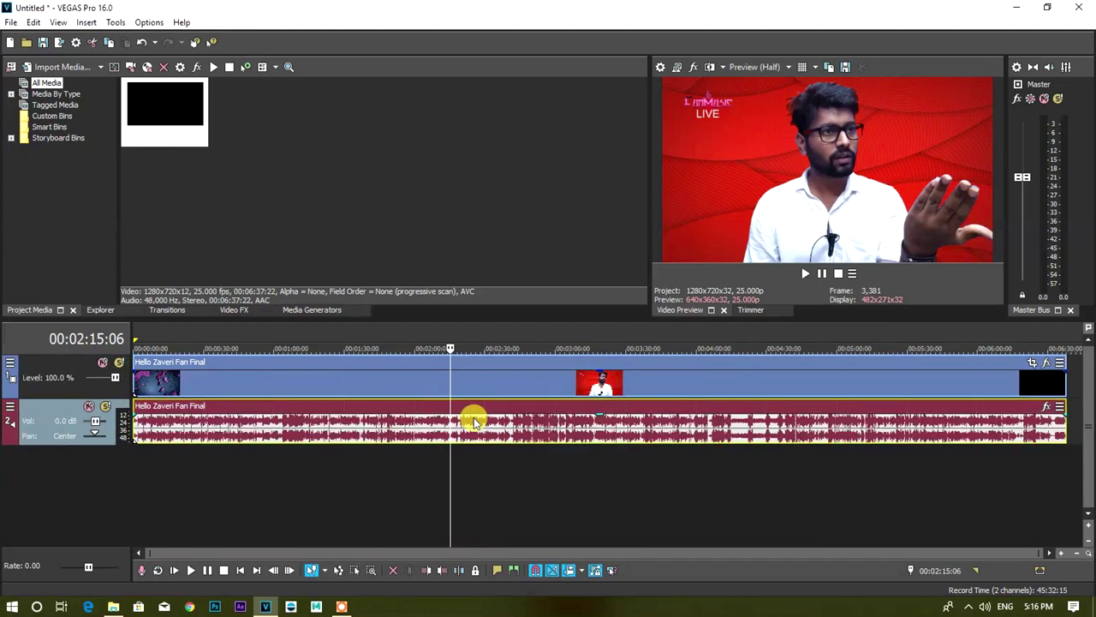
{"action": "left_click", "coordinate": [247, 377]}
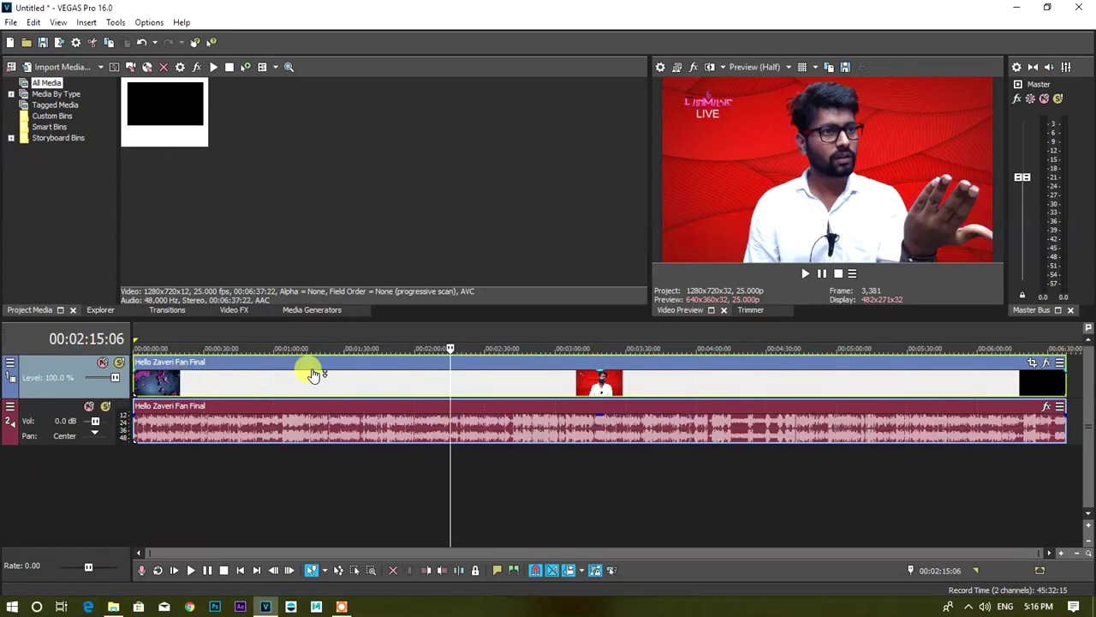
{"action": "left_click", "coordinate": [271, 423]}
{"action": "left_click", "coordinate": [263, 382]}
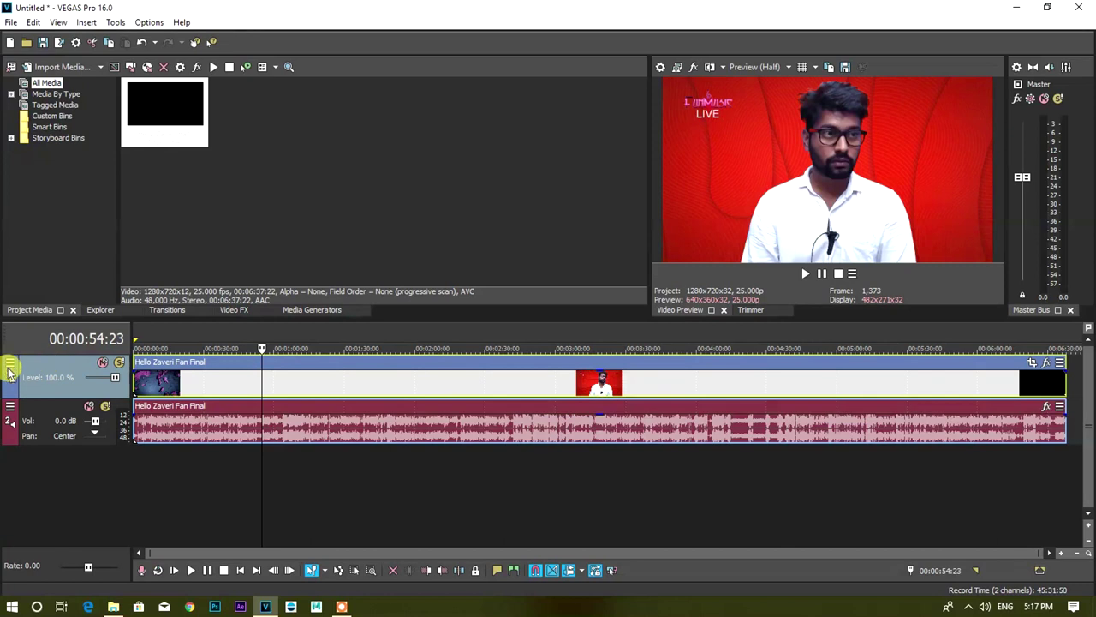
Step: Select the Hello Zaveri Fan Final audio event and mute its track
{"action": "left_click", "coordinate": [354, 431]}
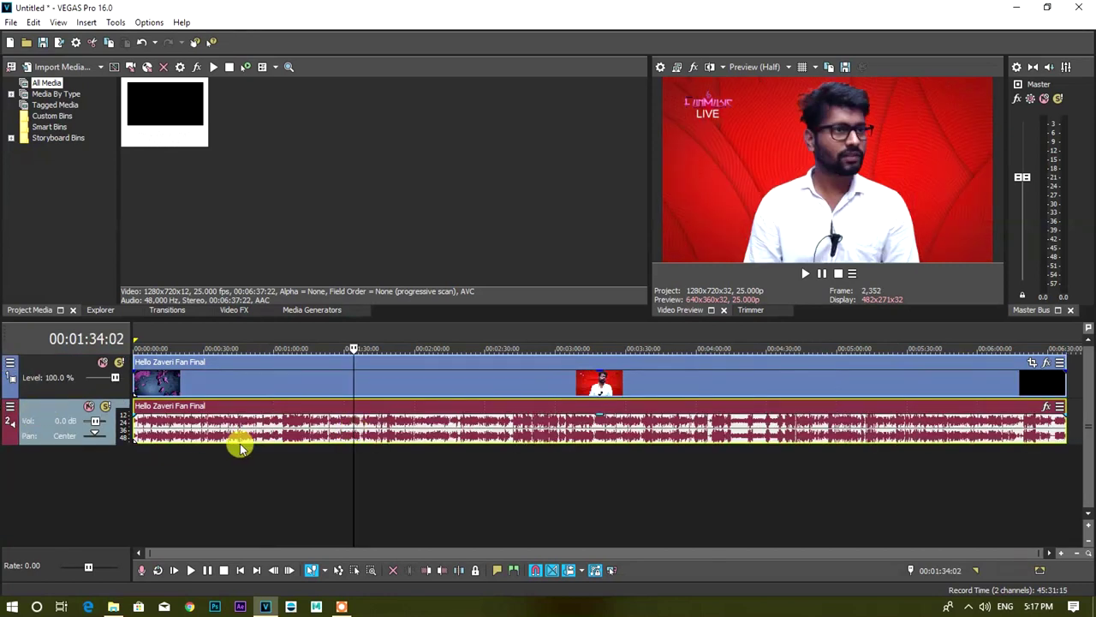
{"action": "left_click", "coordinate": [284, 424]}
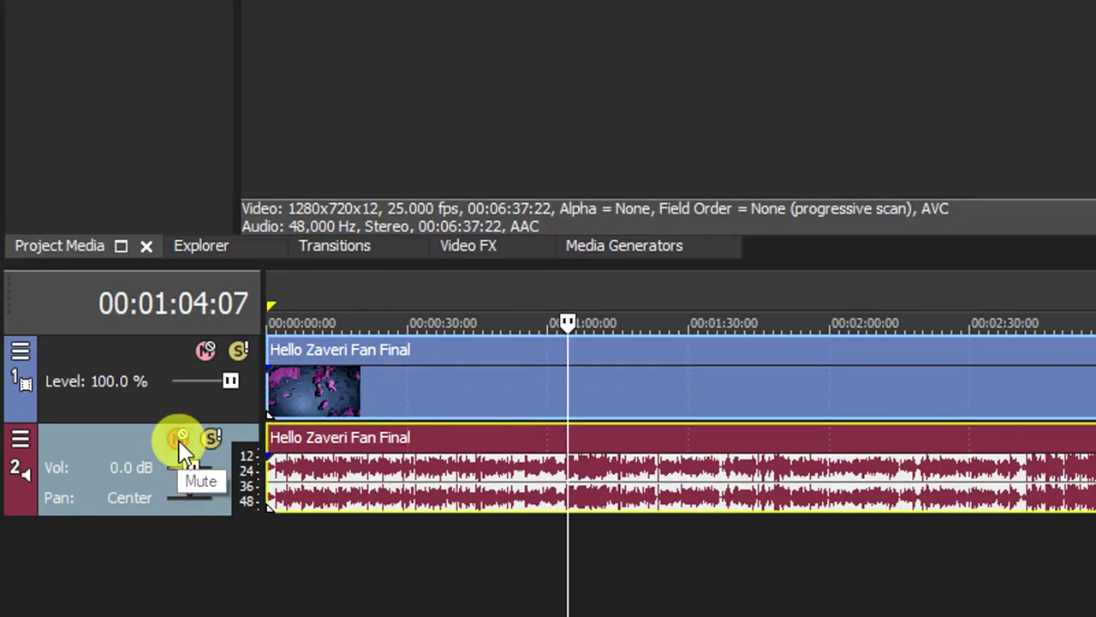
{"action": "left_click", "coordinate": [179, 440]}
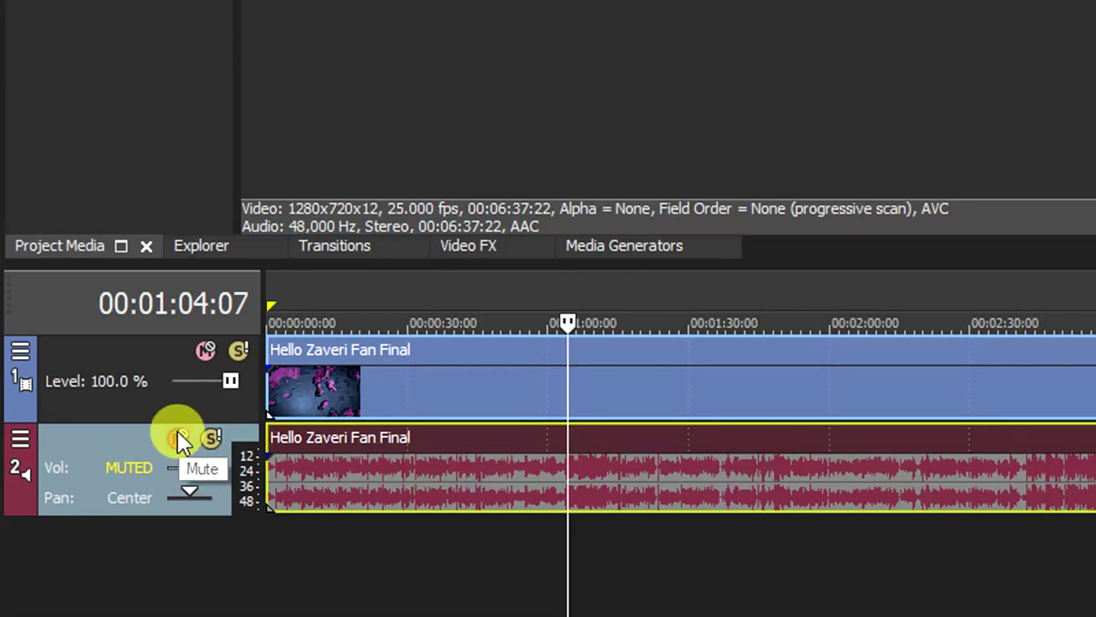
Step: Unmute the Hello Zaveri Fan Final audio track and mute it again
{"action": "left_click", "coordinate": [178, 442]}
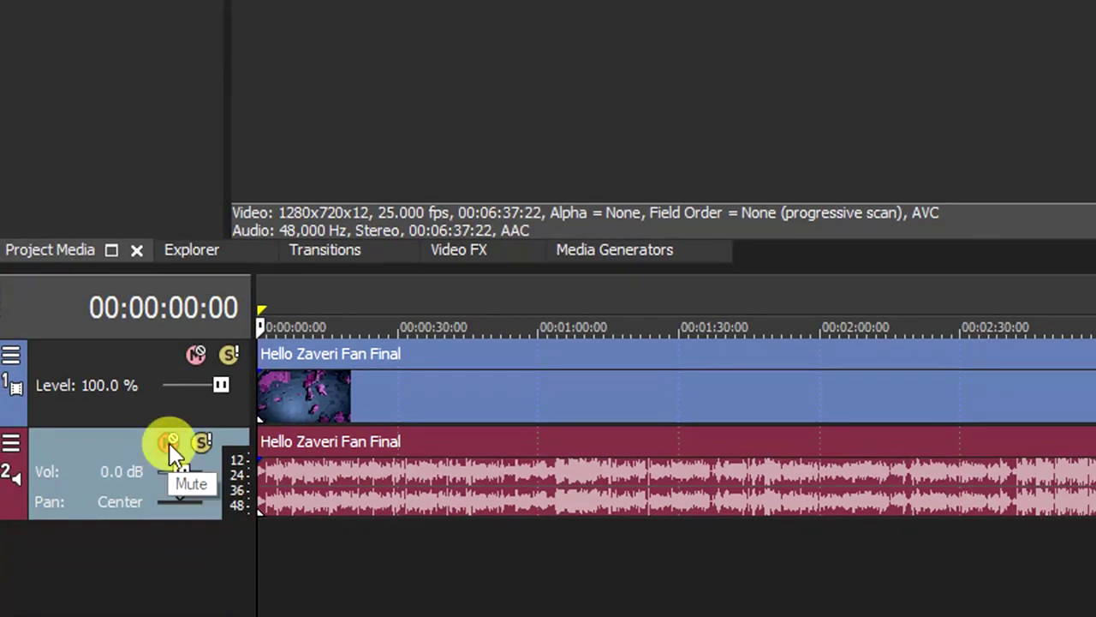
{"action": "left_click", "coordinate": [169, 443]}
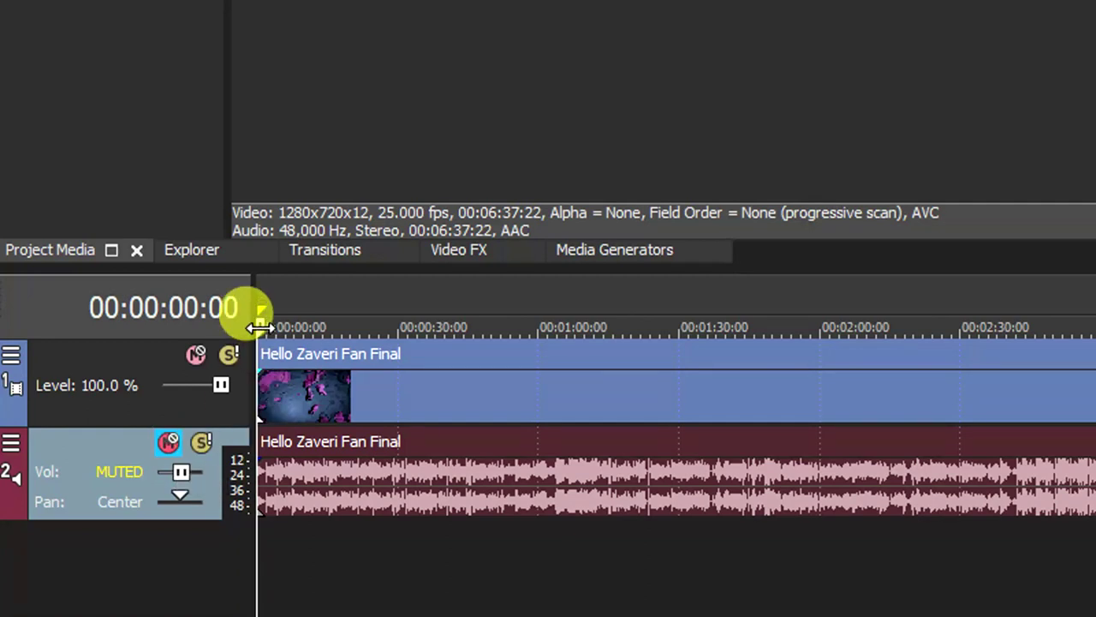
Step: Scrub the playhead back and forth over the clip's opening to 00:00:20:18, play the preview, and pause it at 00:00:25:01
{"action": "left_click_drag", "start_coordinate": [259, 327], "coordinate": [407, 326]}
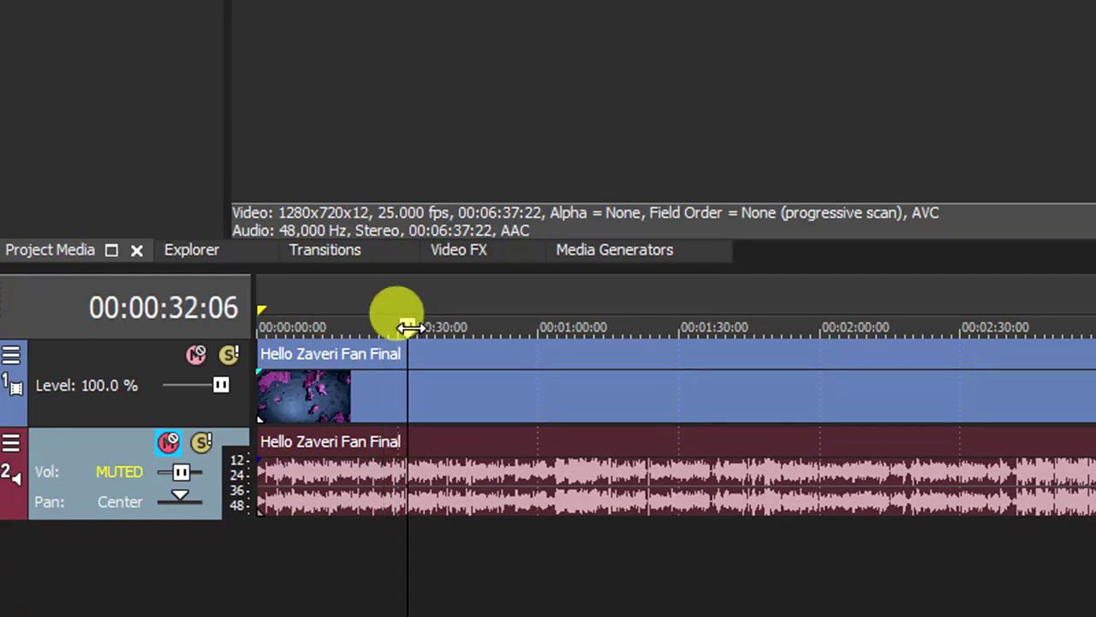
{"action": "left_click_drag", "start_coordinate": [408, 327], "coordinate": [431, 327]}
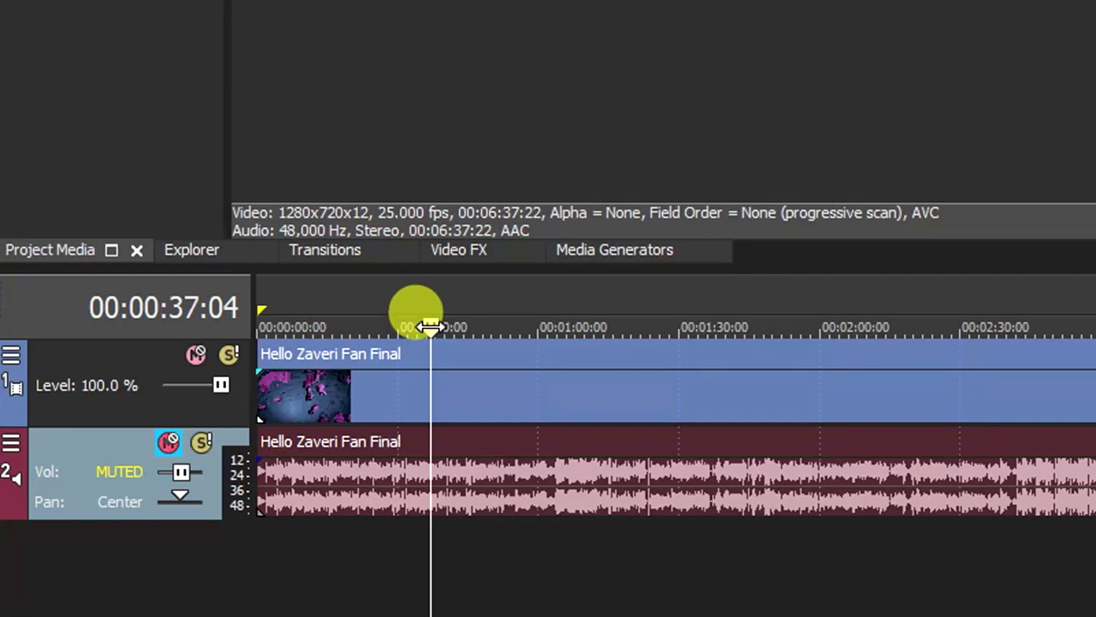
{"action": "left_click_drag", "start_coordinate": [430, 326], "coordinate": [387, 340]}
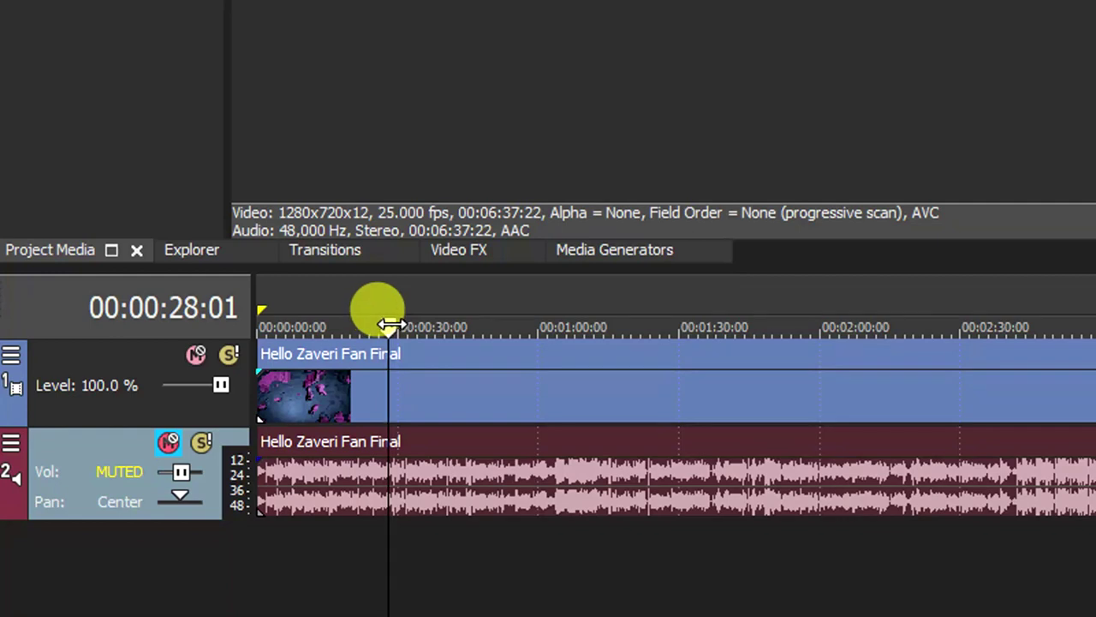
{"action": "left_click_drag", "start_coordinate": [390, 325], "coordinate": [333, 325]}
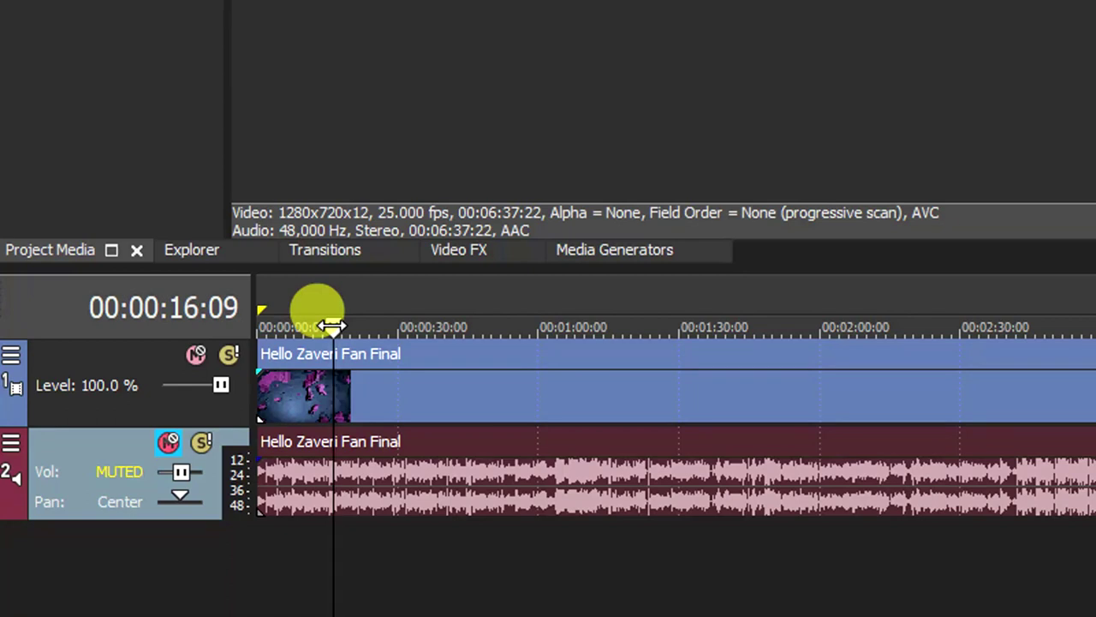
{"action": "left_click_drag", "start_coordinate": [332, 325], "coordinate": [354, 324]}
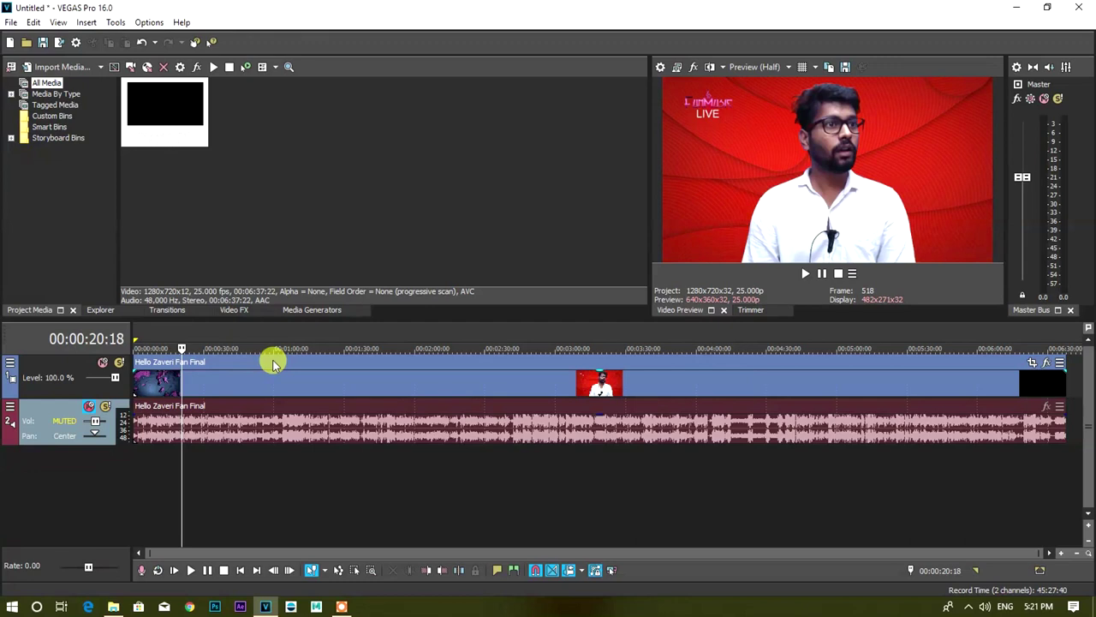
{"action": "left_click", "coordinate": [805, 275]}
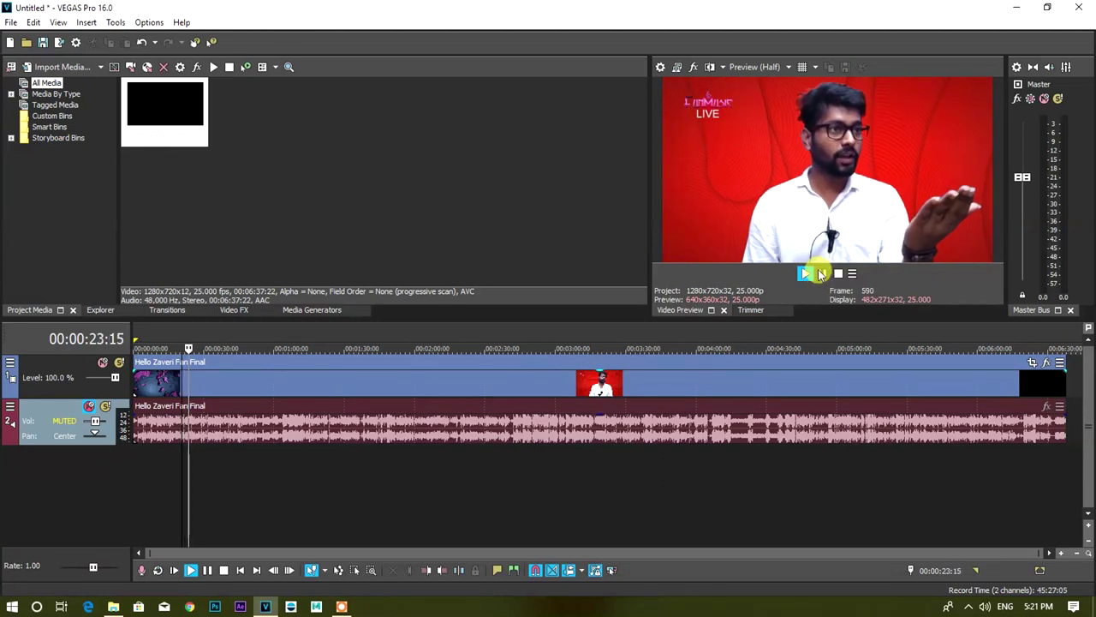
{"action": "left_click", "coordinate": [822, 275]}
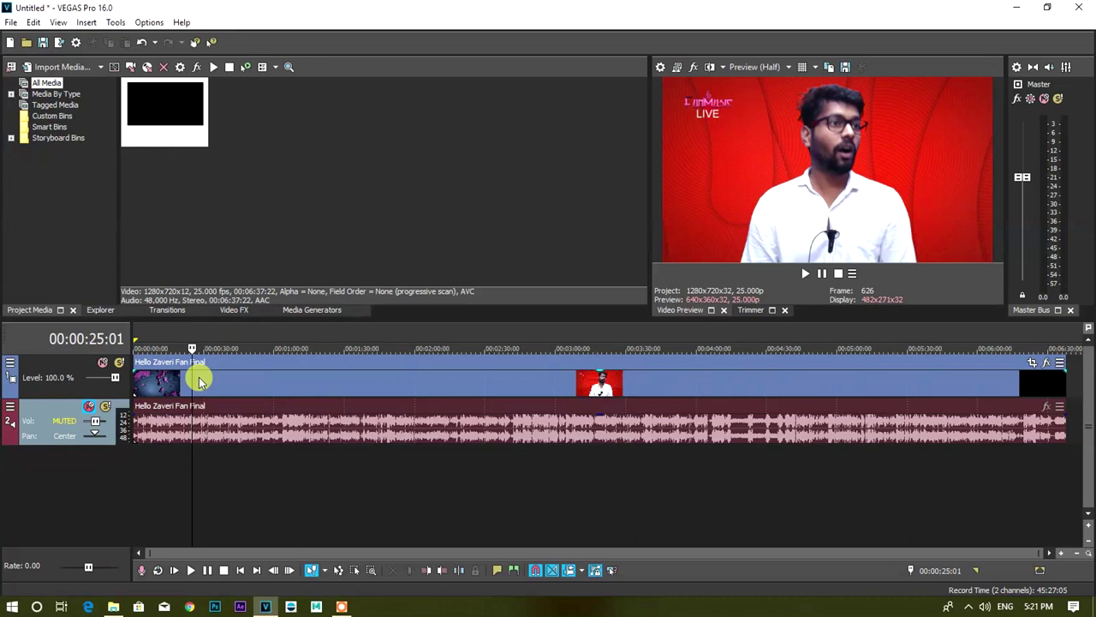
Step: Play and stop the timeline repeatedly from 00:00:25:01 to examine where the playhead goes when playback stops
{"action": "key", "text": "space"}
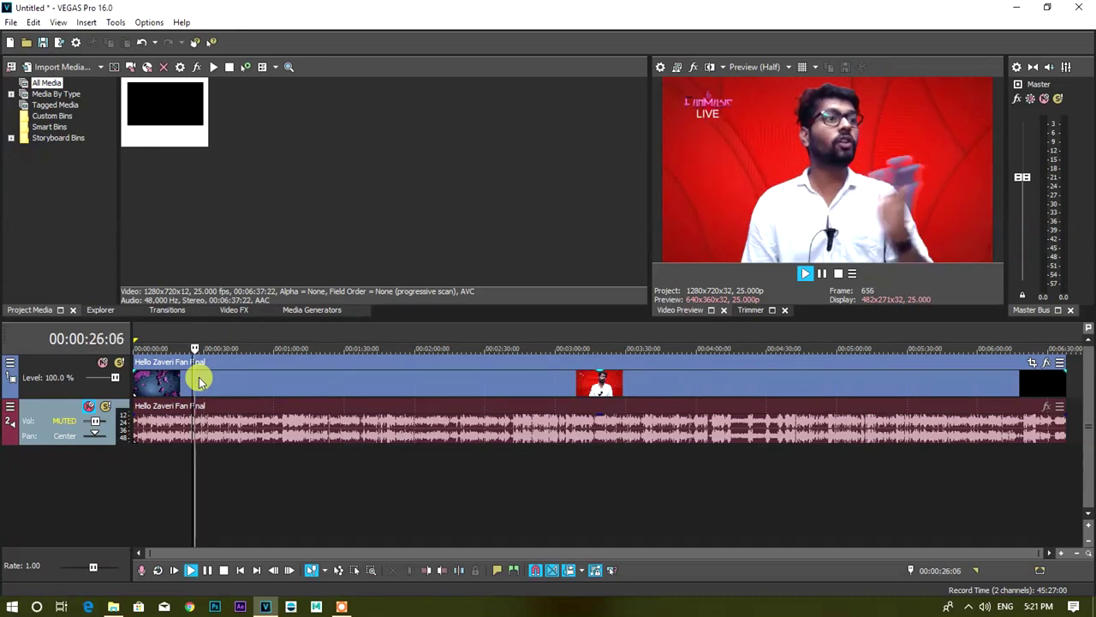
{"action": "key", "text": "space"}
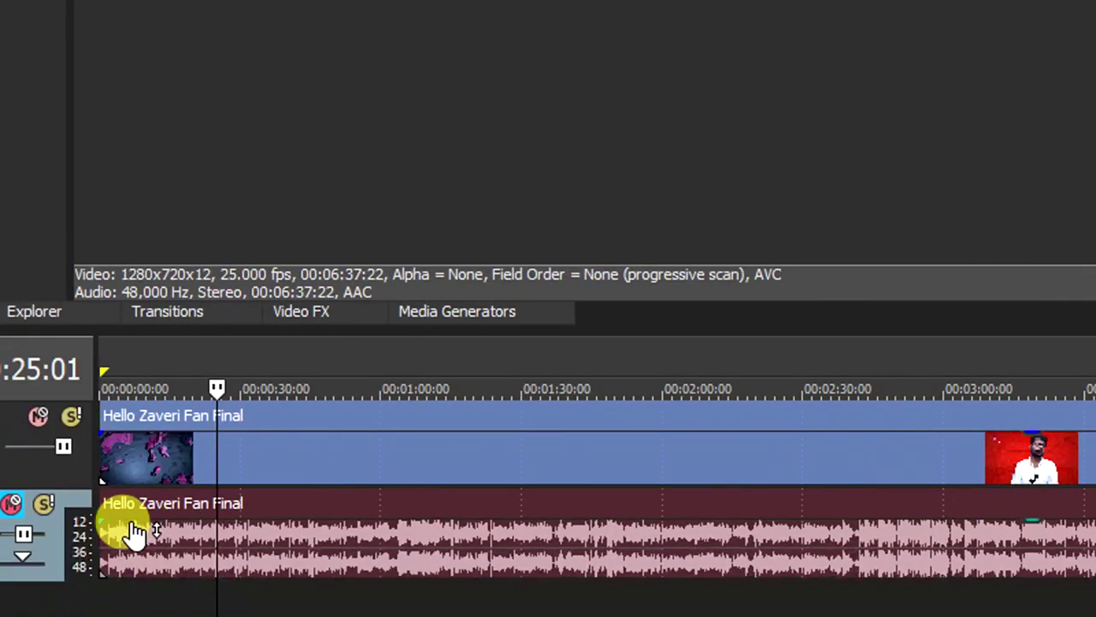
{"action": "key", "text": "space"}
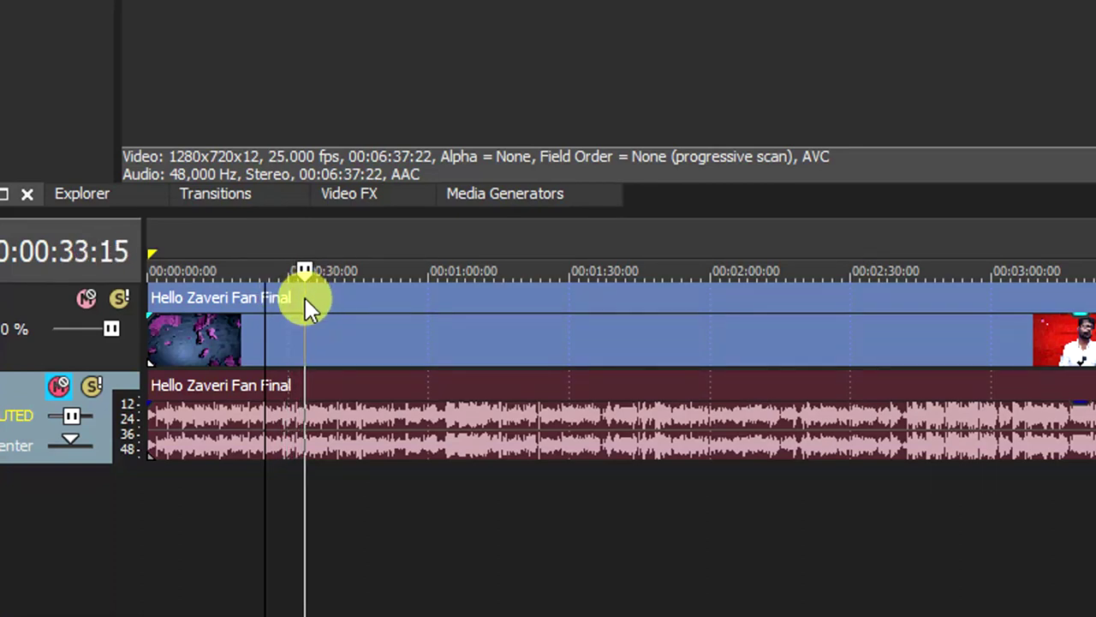
{"action": "key", "text": "space"}
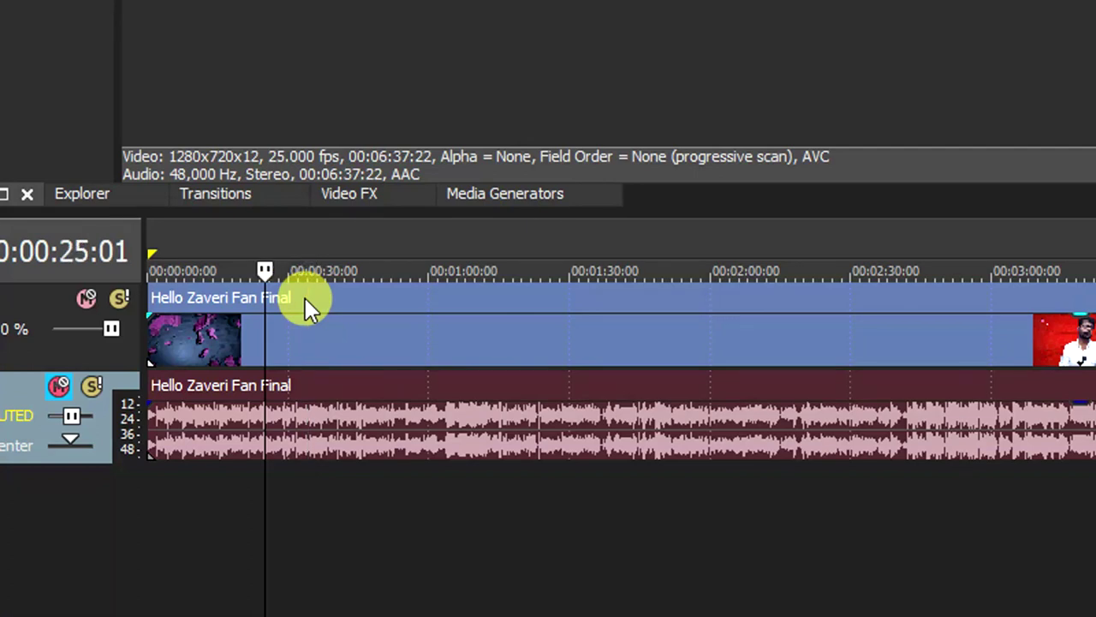
{"action": "key", "text": "space"}
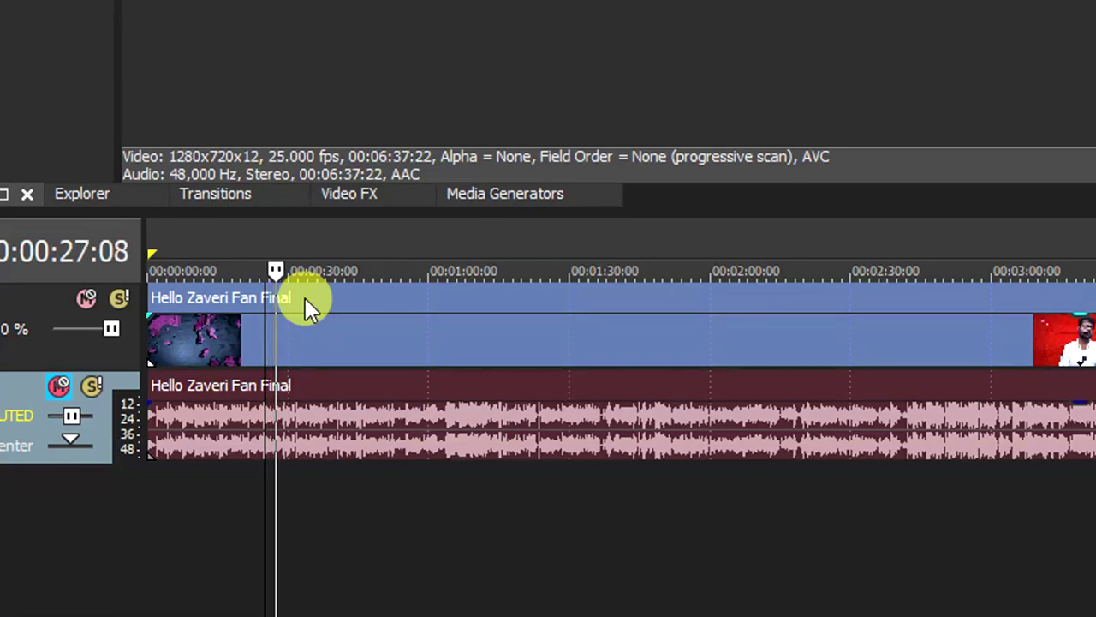
{"action": "key", "text": "space"}
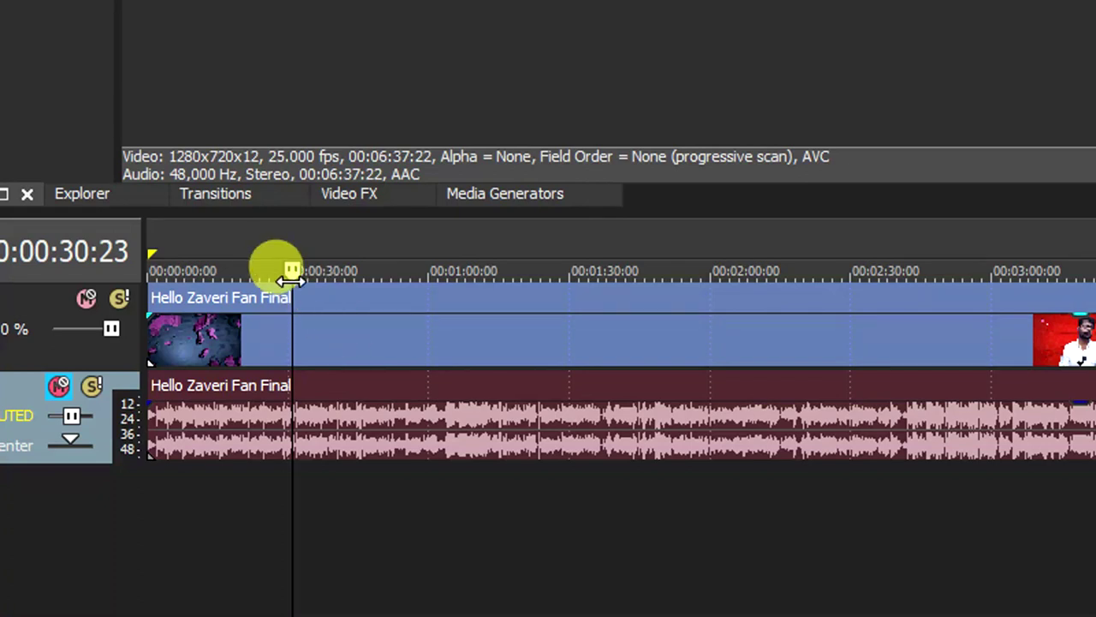
Step: Move the playhead to 00:00:48:05, play and stop from there, and play again, pausing in place at 00:00:50:05
{"action": "left_click_drag", "start_coordinate": [293, 269], "coordinate": [373, 271]}
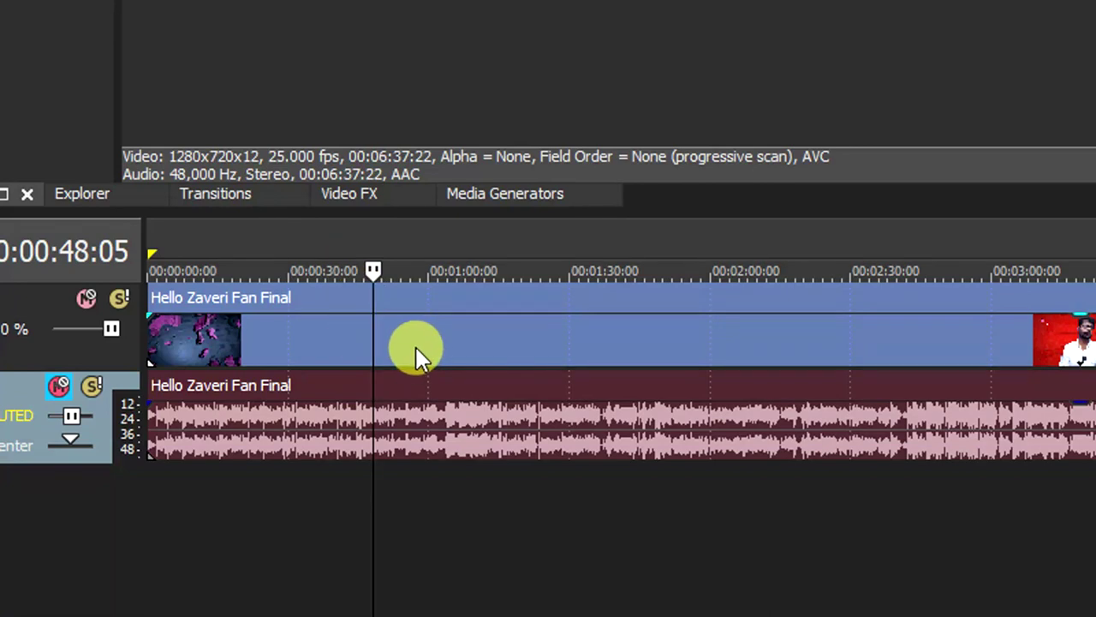
{"action": "key", "text": "space"}
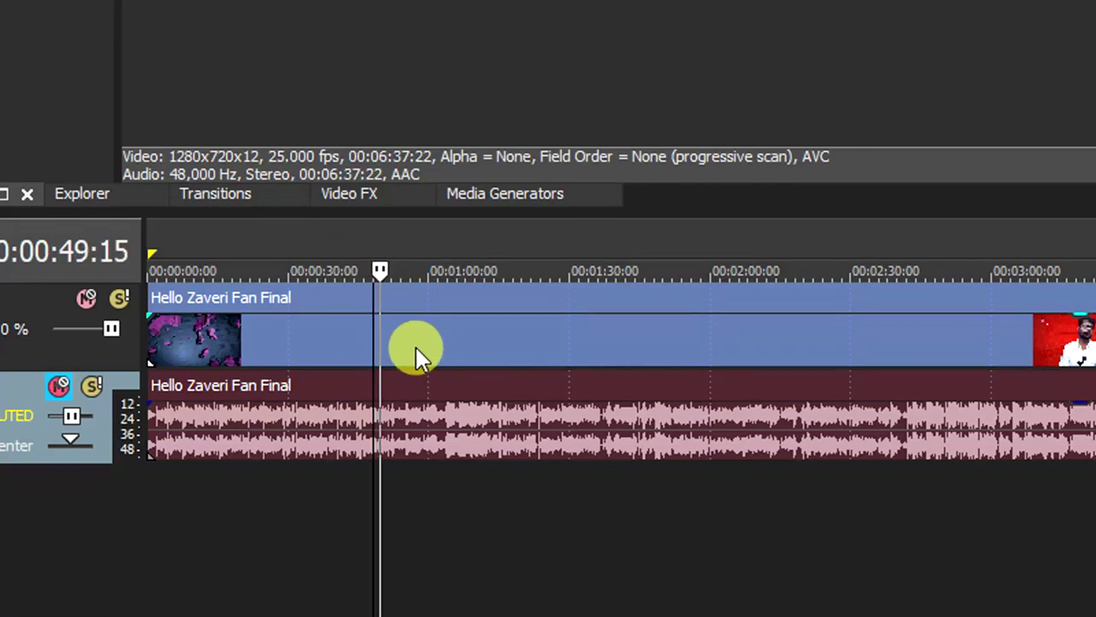
{"action": "key", "text": "space"}
{"action": "key", "text": "space"}
{"action": "key", "text": "Return"}
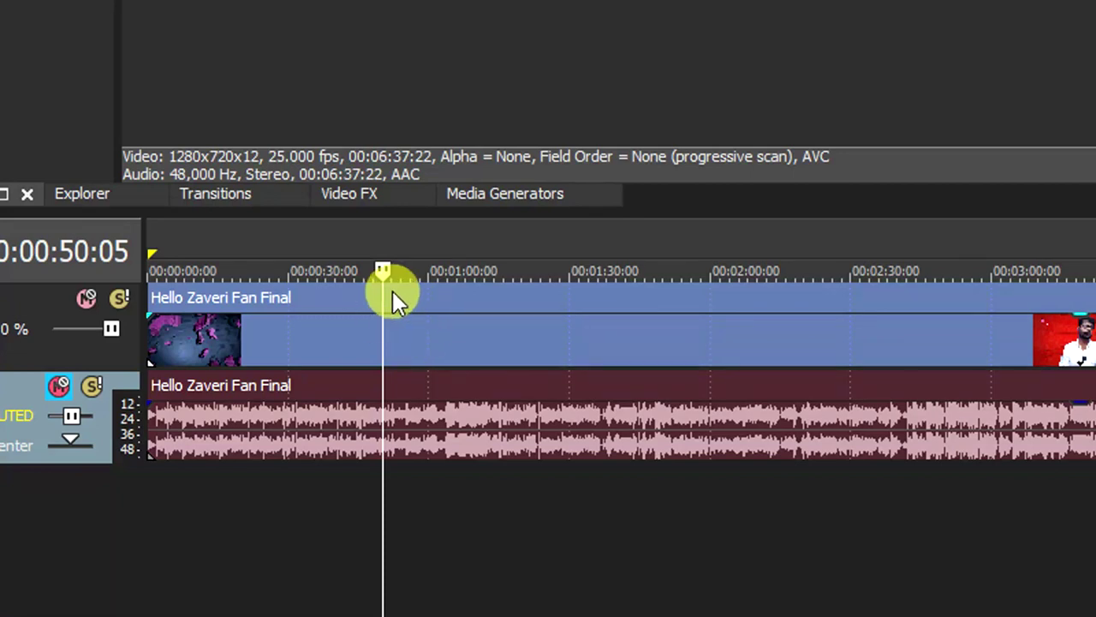
Step: Place the playhead at 00:01:19:08, open Event Pan/Crop for the Hello Zaveri Fan Final video event, and reposition its window
{"action": "left_click_drag", "start_coordinate": [383, 270], "coordinate": [545, 274]}
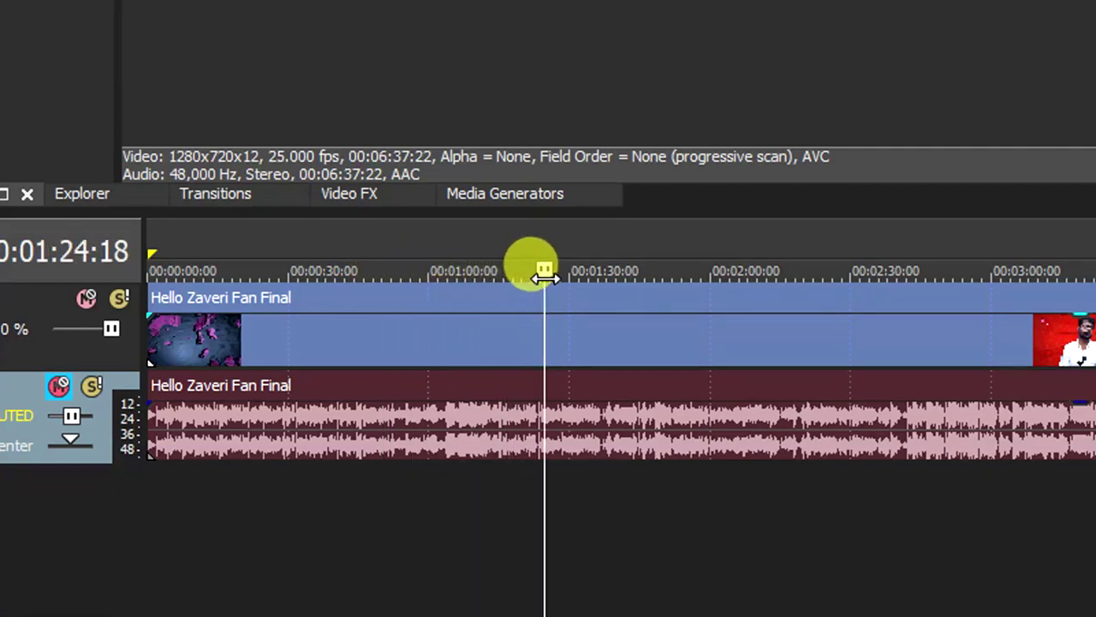
{"action": "left_click_drag", "start_coordinate": [540, 267], "coordinate": [519, 269]}
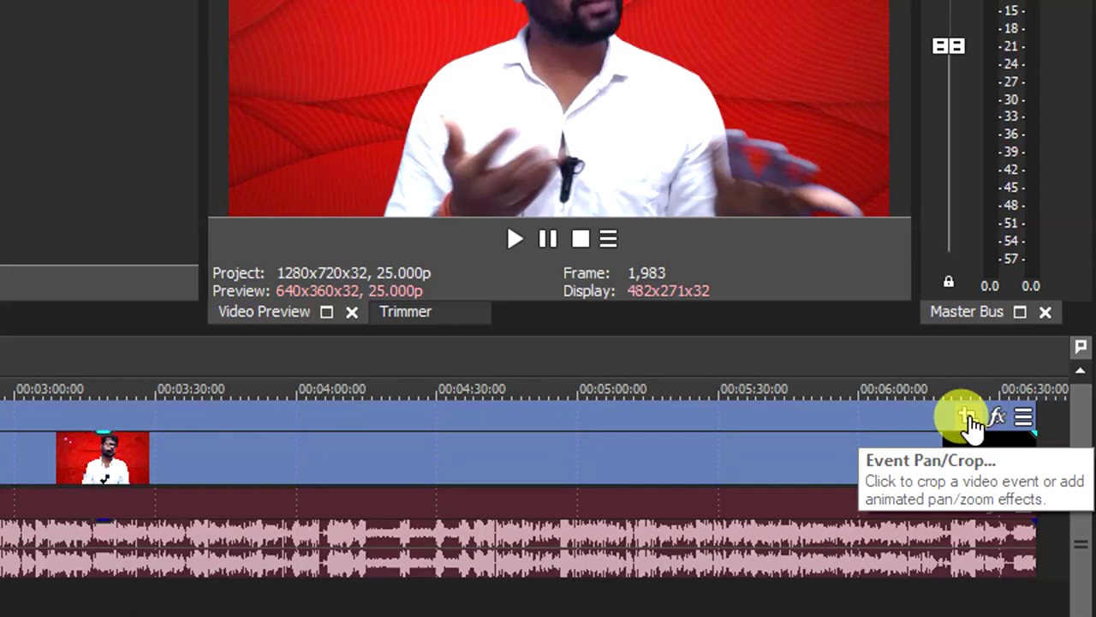
{"action": "left_click", "coordinate": [968, 420]}
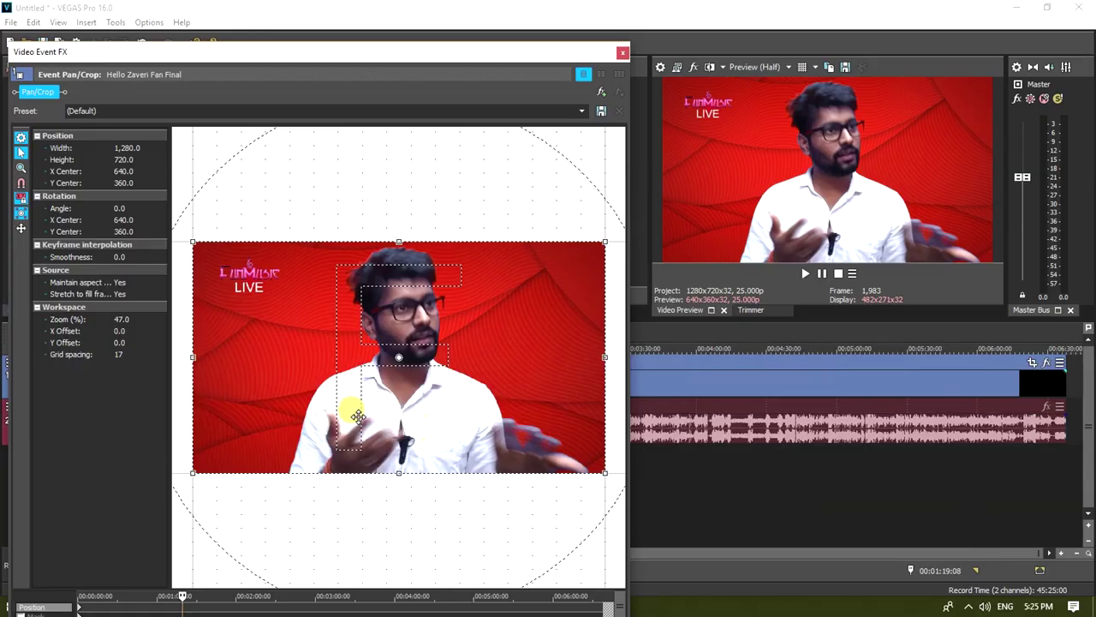
{"action": "left_click_drag", "start_coordinate": [245, 54], "coordinate": [292, 20]}
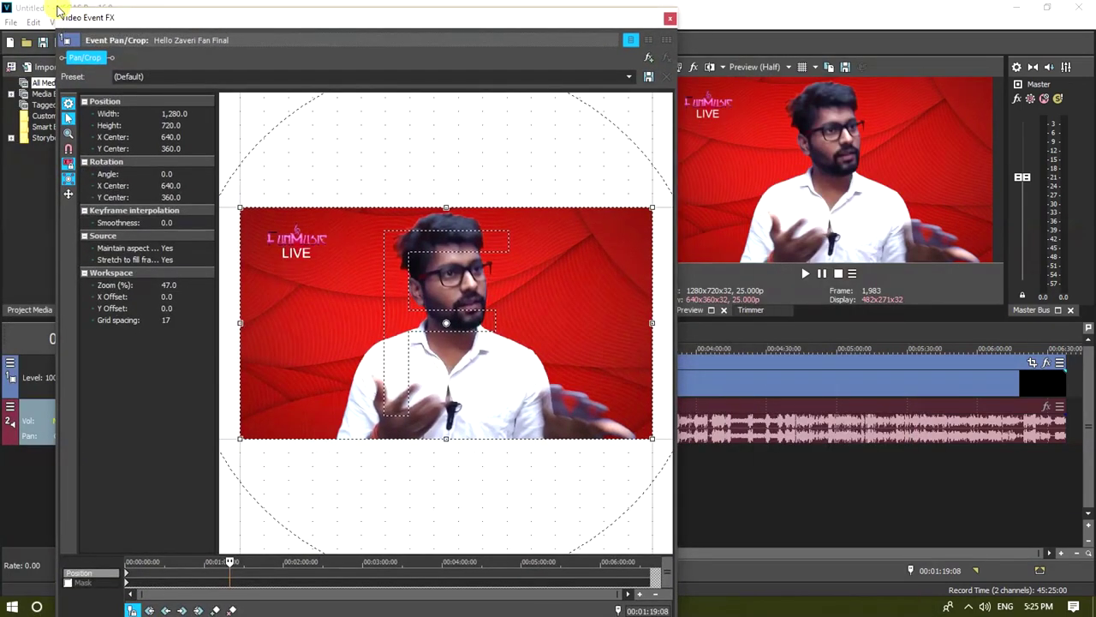
{"action": "left_click_drag", "start_coordinate": [53, 6], "coordinate": [5, 175]}
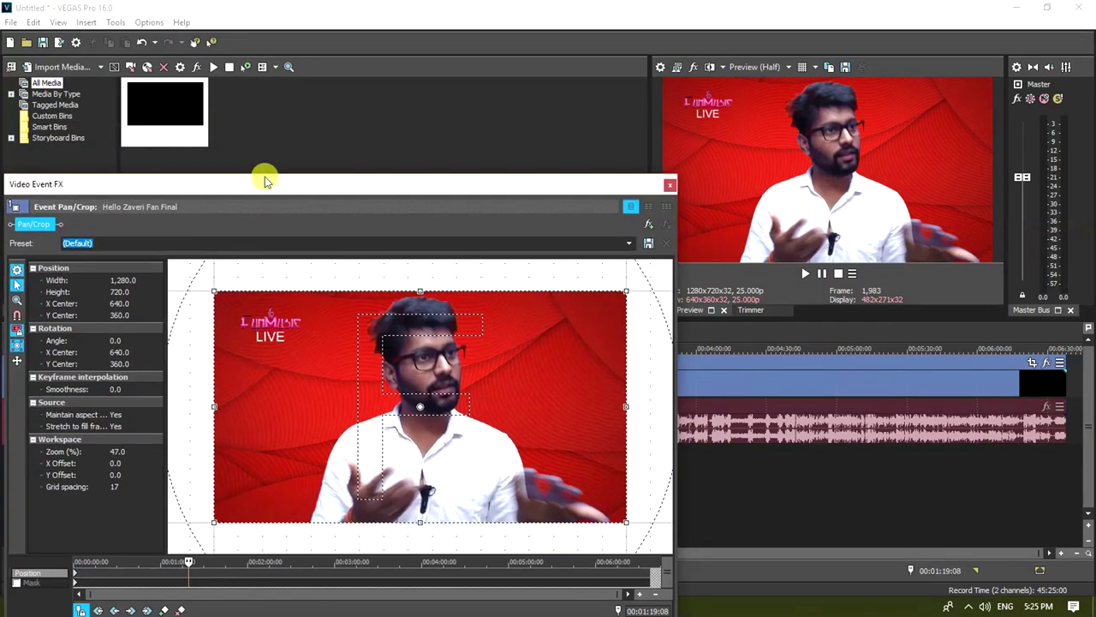
{"action": "left_click_drag", "start_coordinate": [259, 179], "coordinate": [264, 19]}
Step: Move the Pan/Crop playhead to the clip's start and on to 00:00:44:10, and turn off cursor syncing with the timeline
{"action": "left_click_drag", "start_coordinate": [197, 391], "coordinate": [47, 411]}
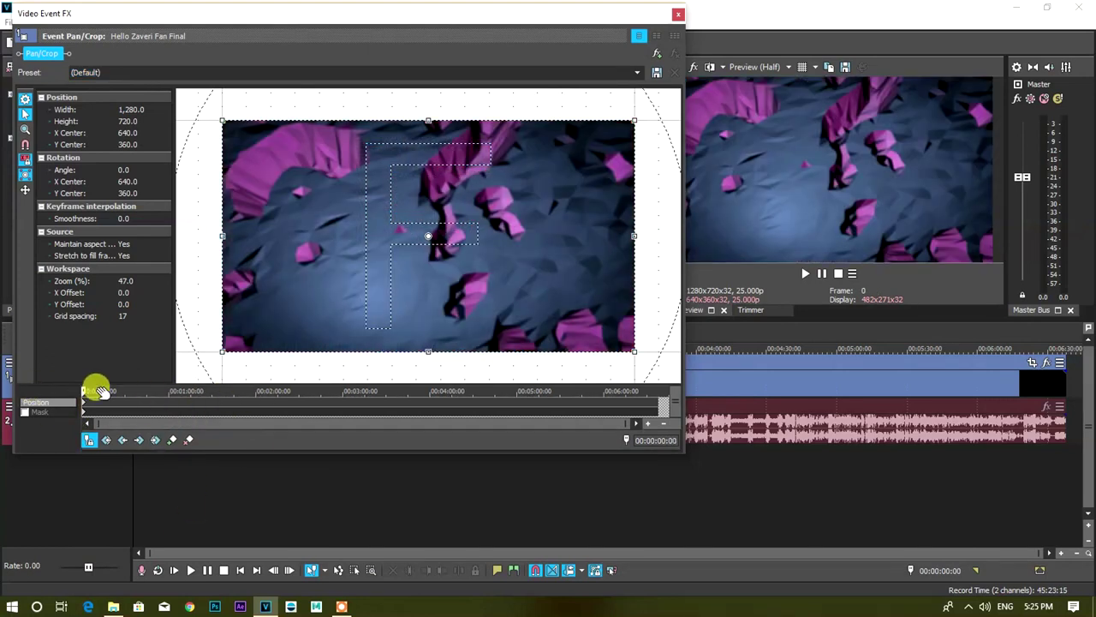
{"action": "left_click", "coordinate": [147, 391]}
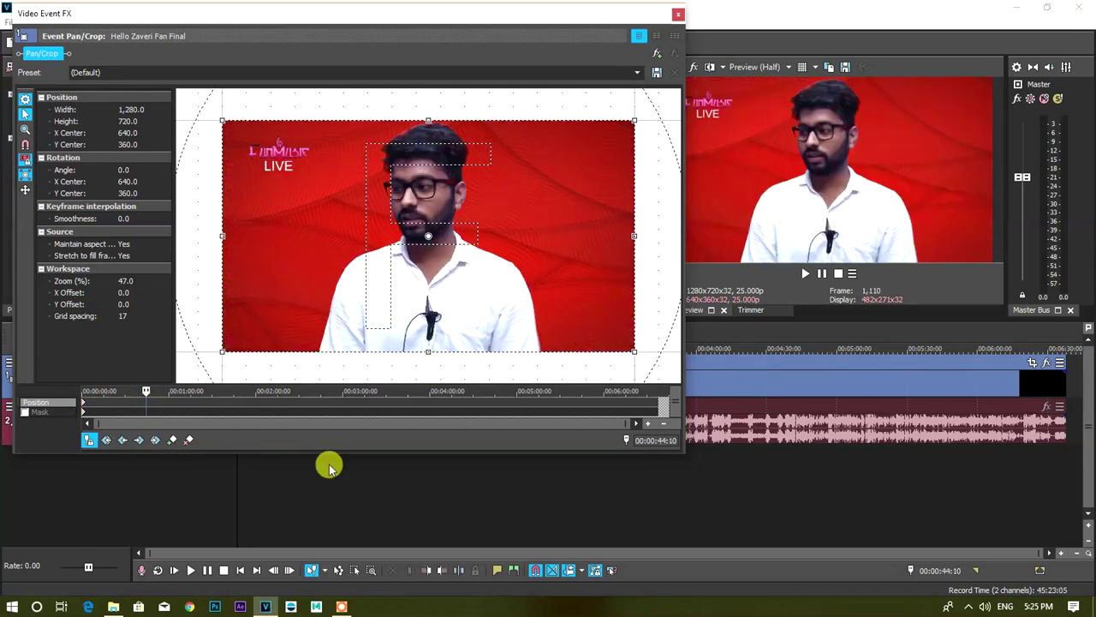
{"action": "left_click_drag", "start_coordinate": [435, 10], "coordinate": [413, 19]}
{"action": "left_click", "coordinate": [66, 449]}
Step: Shrink the crop frame around its centre to 331.4 × 186.4 and enlarge it to 2,077.5 × 1,168.6
{"action": "left_click_drag", "start_coordinate": [198, 128], "coordinate": [372, 220]}
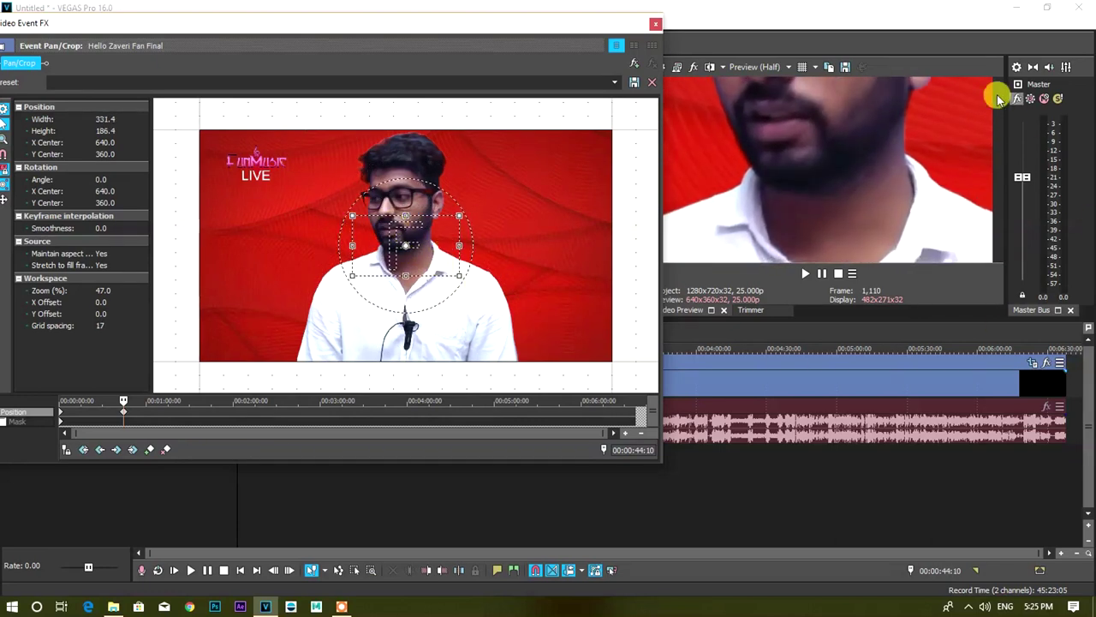
{"action": "left_click_drag", "start_coordinate": [350, 216], "coordinate": [111, 48]}
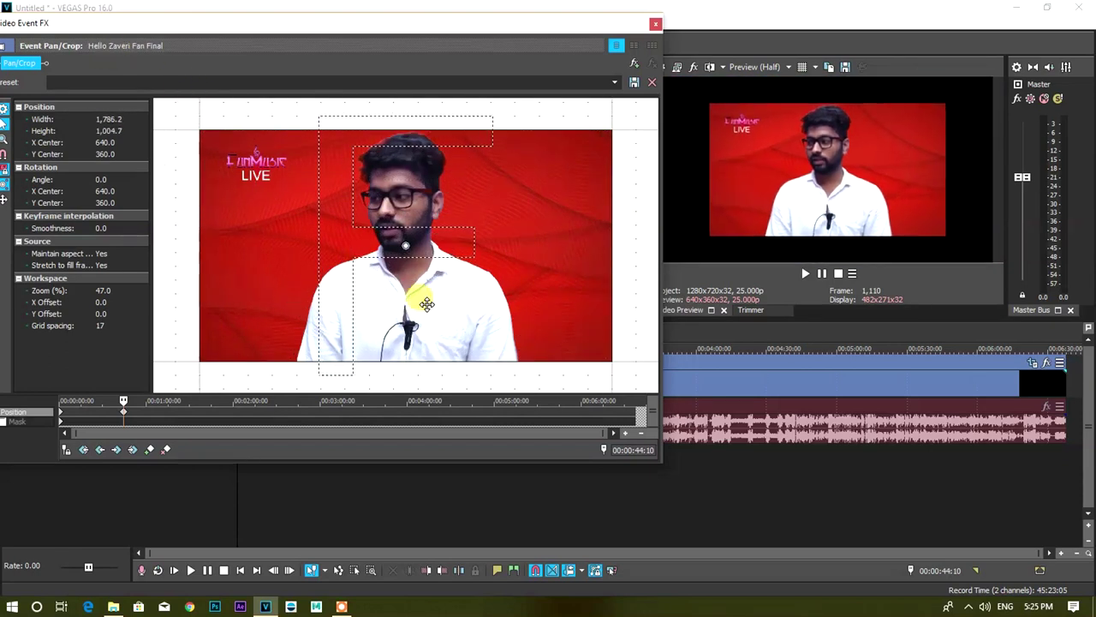
{"action": "scroll", "coordinate": [427, 304], "scroll_direction": "down", "scroll_amount": 4}
{"action": "left_click_drag", "start_coordinate": [247, 156], "coordinate": [221, 139]}
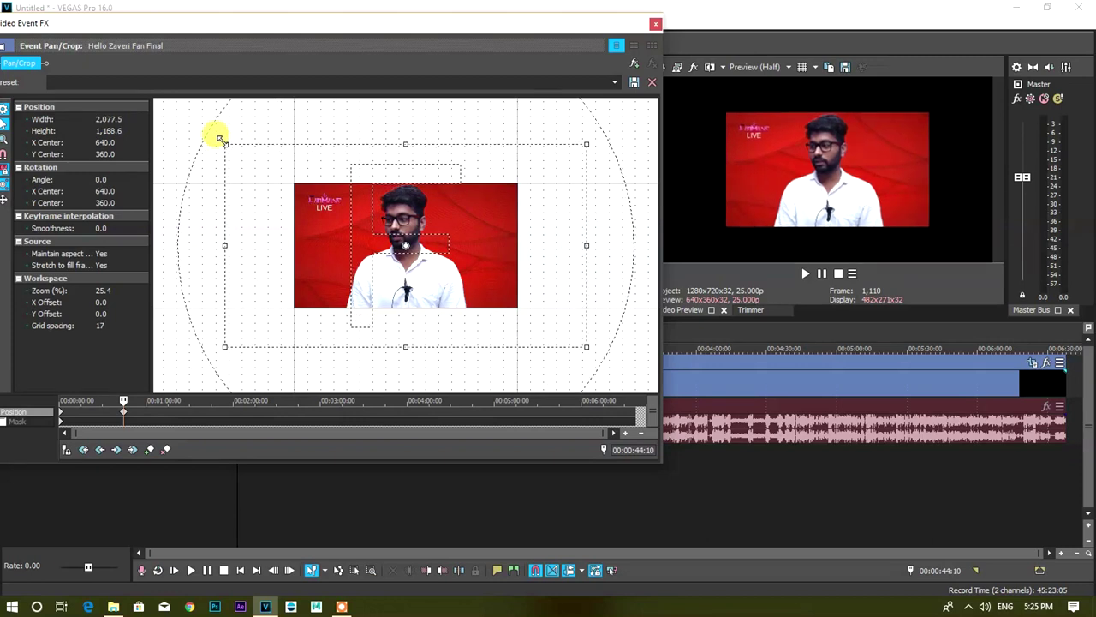
Step: Offset and enlarge the crop frame to 2,498.3 × 1,405.3 centred at X 56.5, Y 671.1, and close Event Pan/Crop
{"action": "left_click_drag", "start_coordinate": [492, 282], "coordinate": [429, 324]}
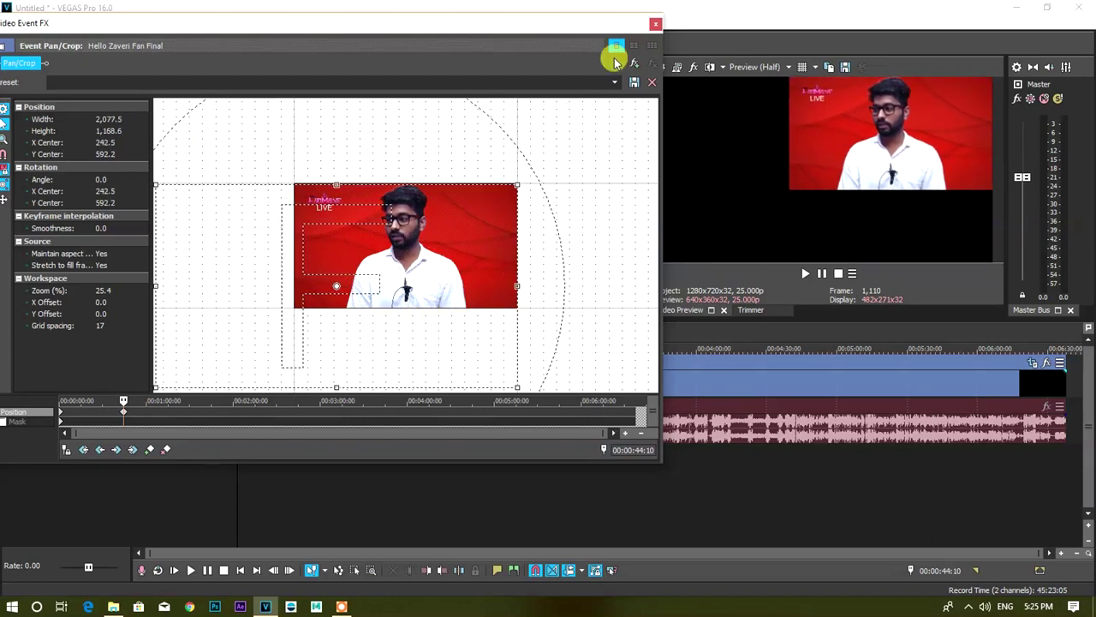
{"action": "left_click_drag", "start_coordinate": [536, 24], "coordinate": [503, 17]}
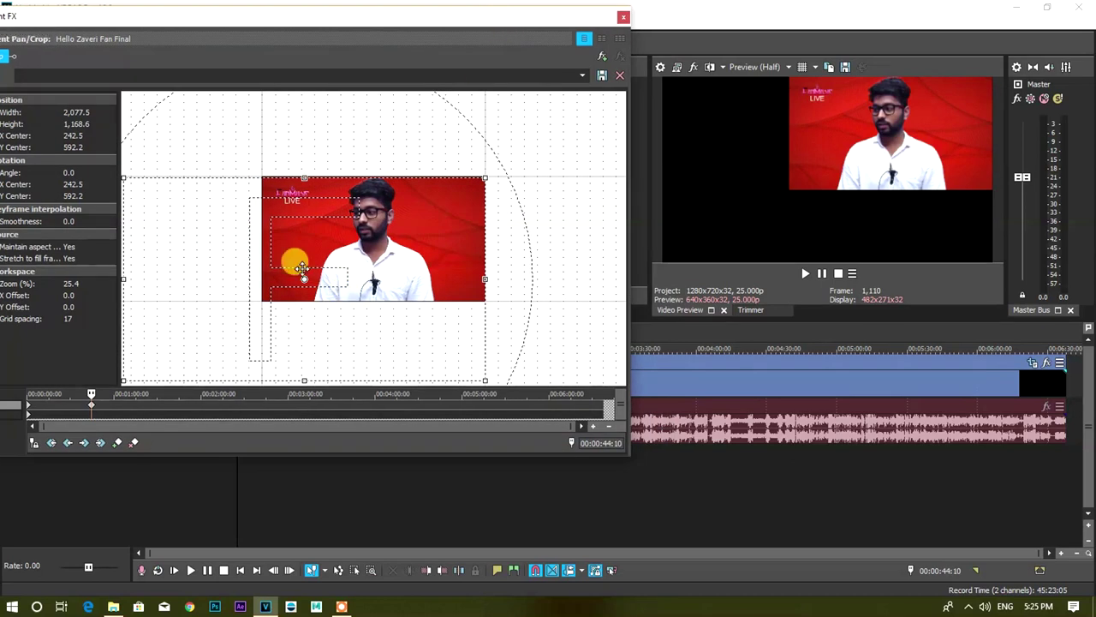
{"action": "scroll", "coordinate": [420, 311], "scroll_direction": "down", "scroll_amount": 2}
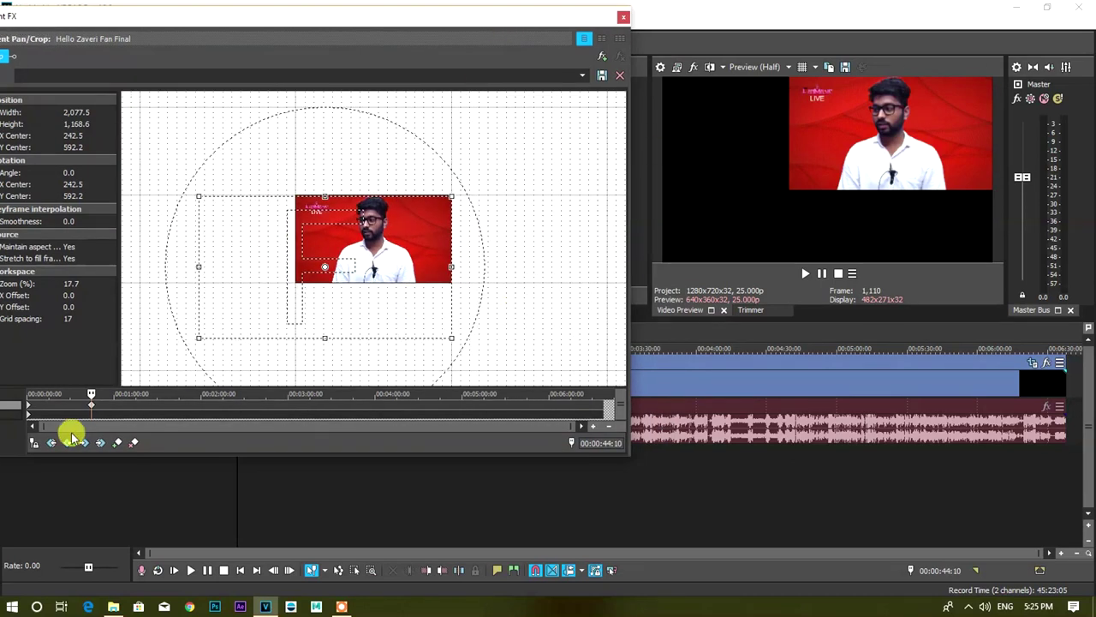
{"action": "left_click_drag", "start_coordinate": [197, 334], "coordinate": [149, 360]}
{"action": "left_click_drag", "start_coordinate": [320, 325], "coordinate": [307, 342]}
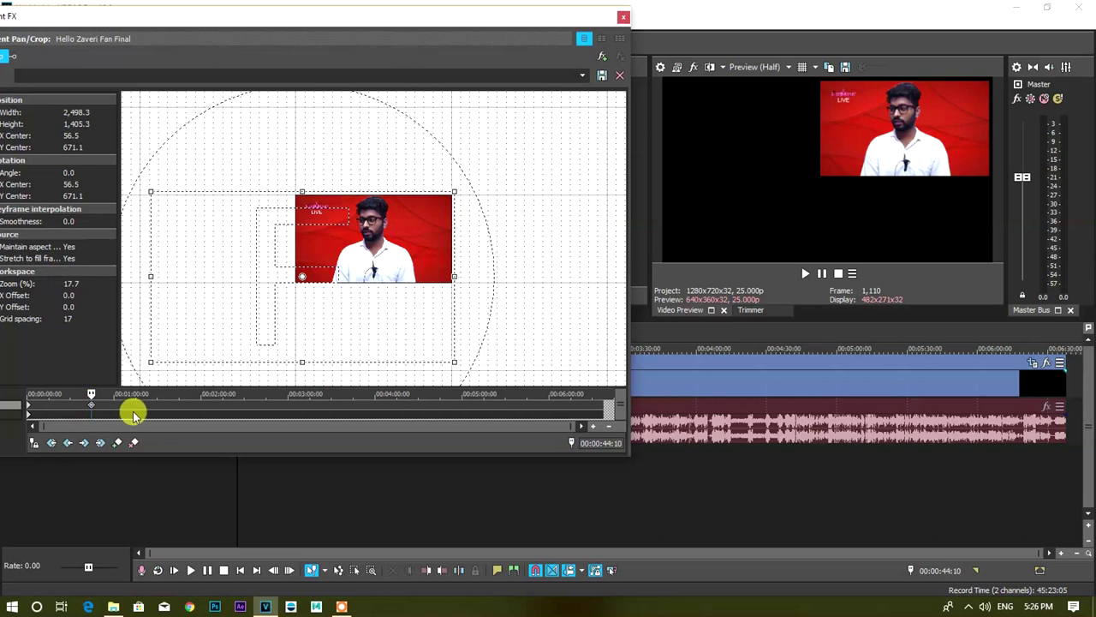
{"action": "left_click", "coordinate": [624, 18]}
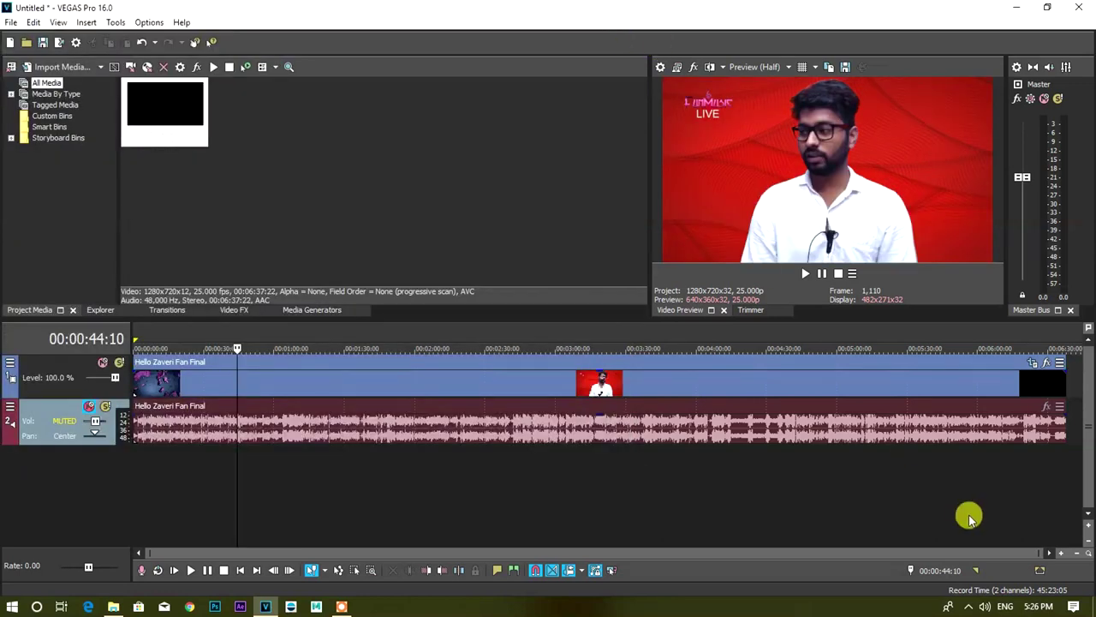
Step: Zoom the timeline into the end of the clip and place the playhead at 00:06:33:08
{"action": "left_click", "coordinate": [1034, 336]}
{"action": "scroll", "coordinate": [1046, 321], "scroll_direction": "up", "scroll_amount": 3}
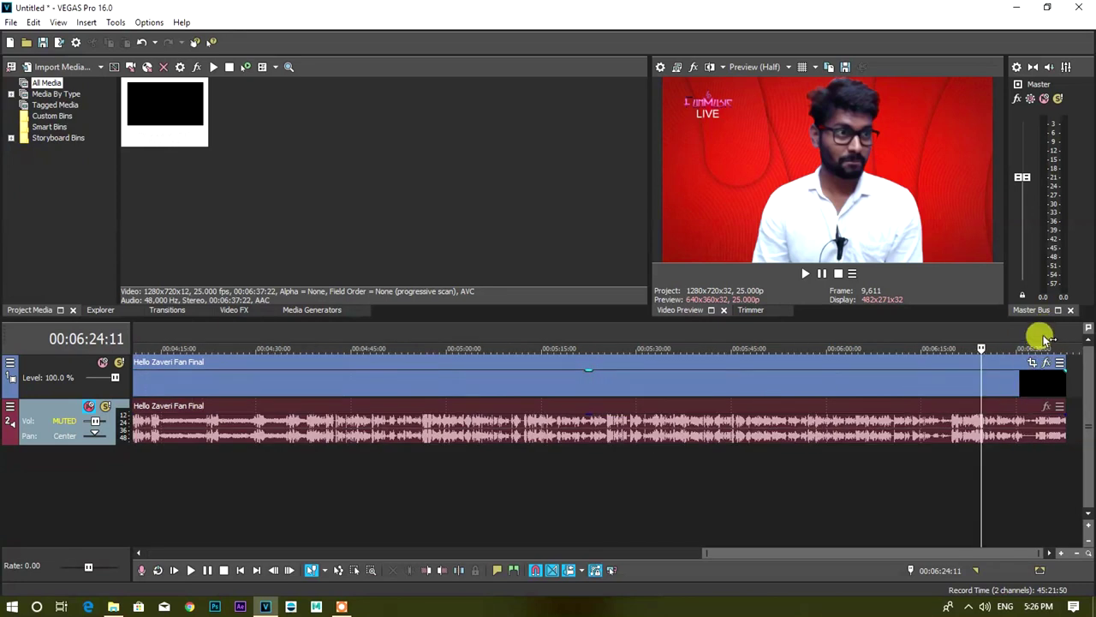
{"action": "left_click", "coordinate": [1038, 341]}
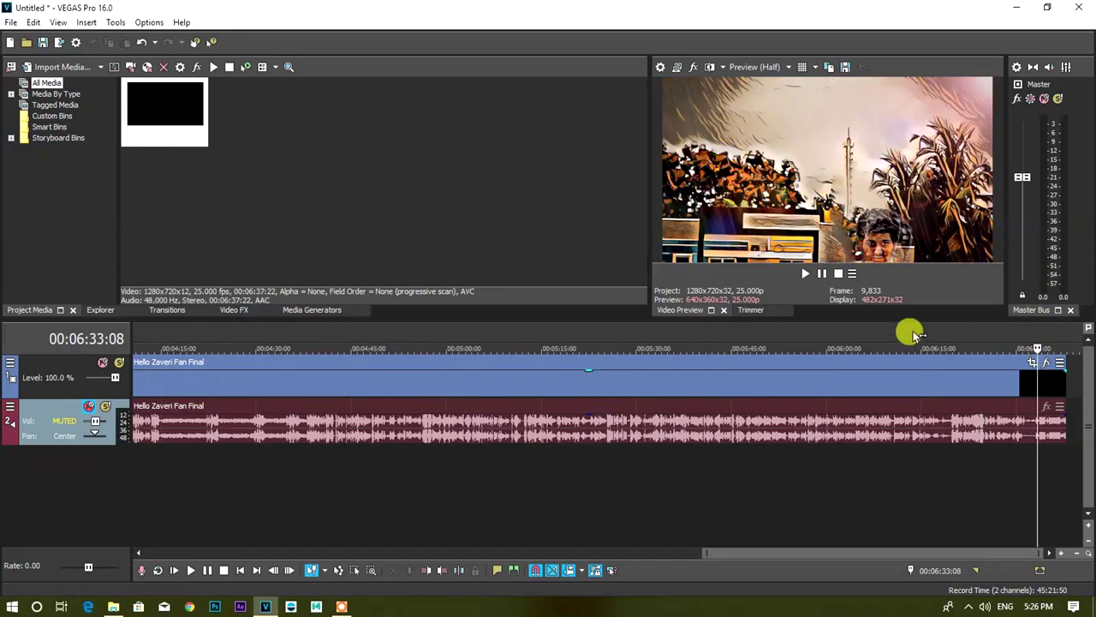
Step: Add a second copy of the imported video to the timeline directly after the first clip
{"action": "left_click", "coordinate": [818, 341]}
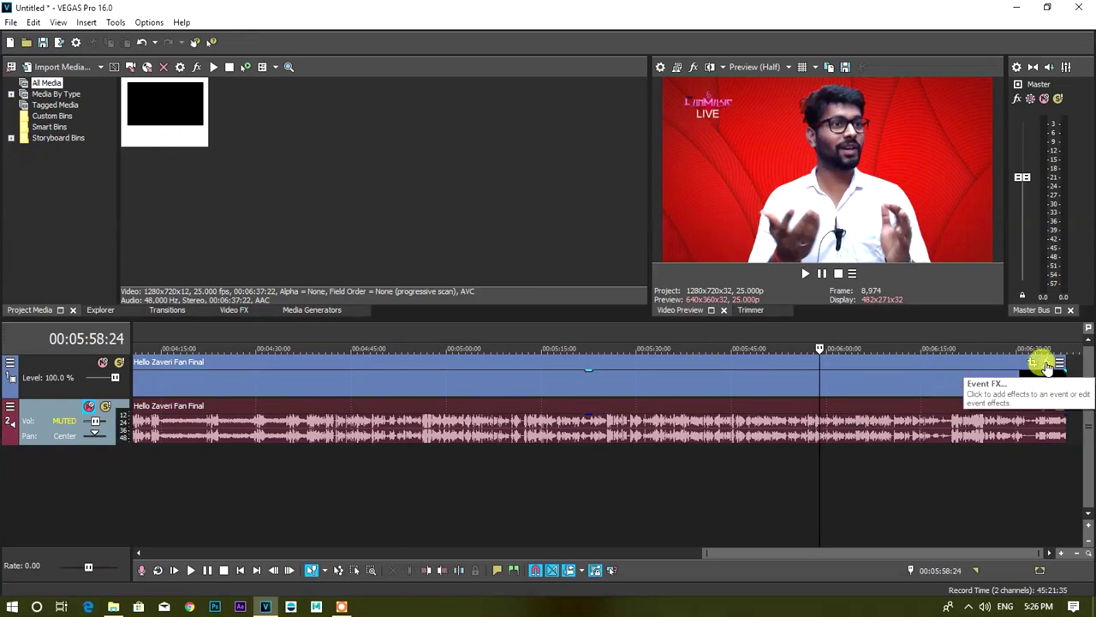
{"action": "scroll", "coordinate": [769, 437], "scroll_direction": "down", "scroll_amount": 5}
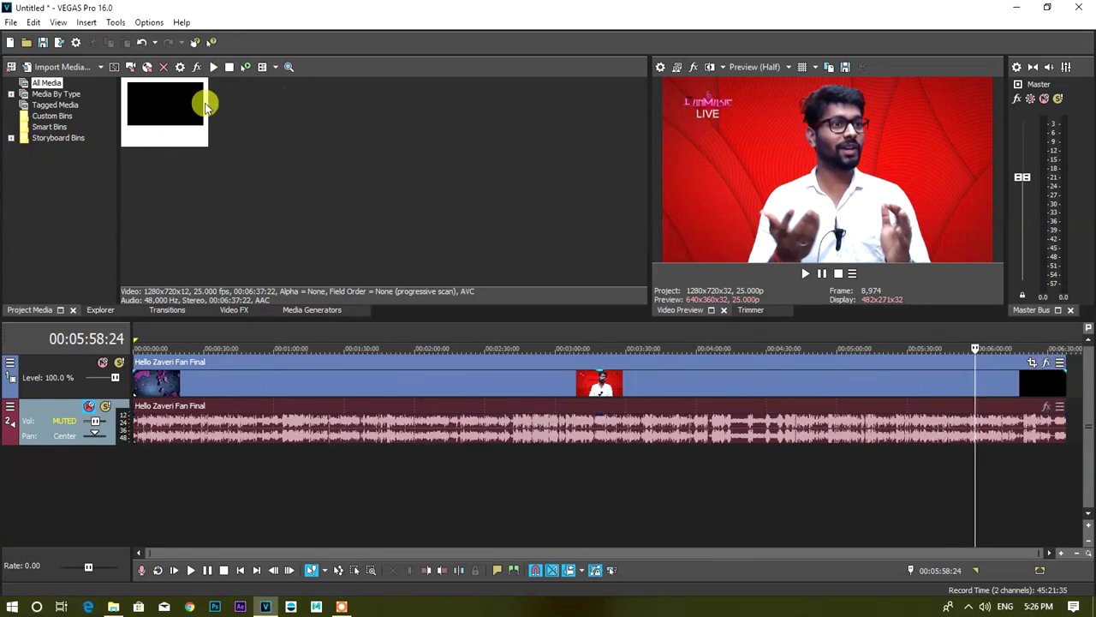
{"action": "left_click_drag", "start_coordinate": [163, 137], "coordinate": [560, 413]}
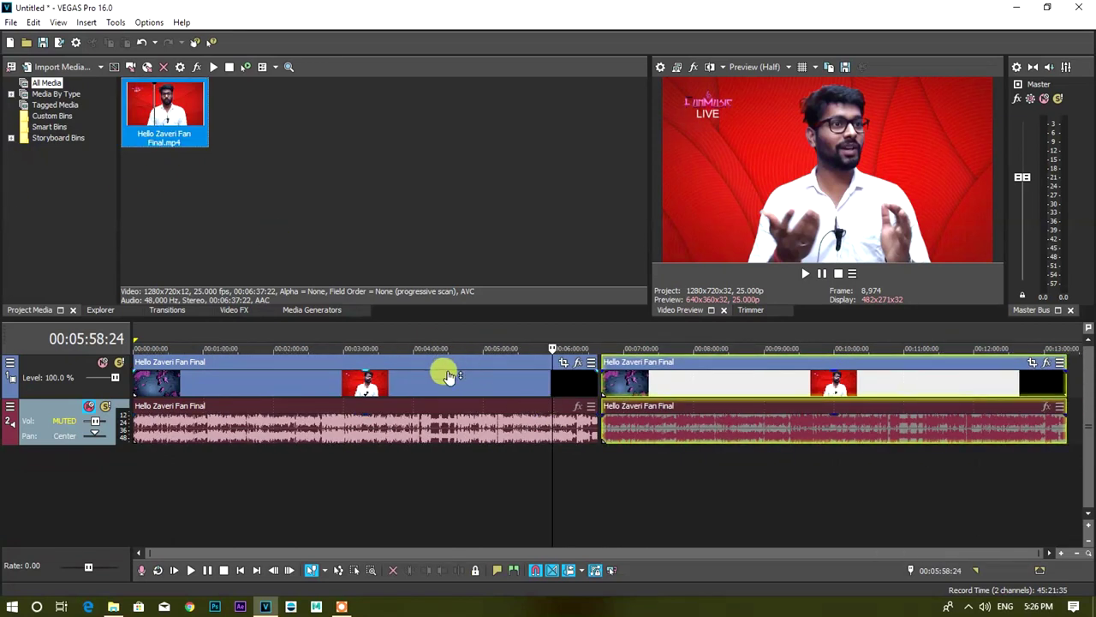
Step: Select the first and second clips alternately to compare their event controls, and place the playhead at 00:10:43:13
{"action": "left_click", "coordinate": [758, 390]}
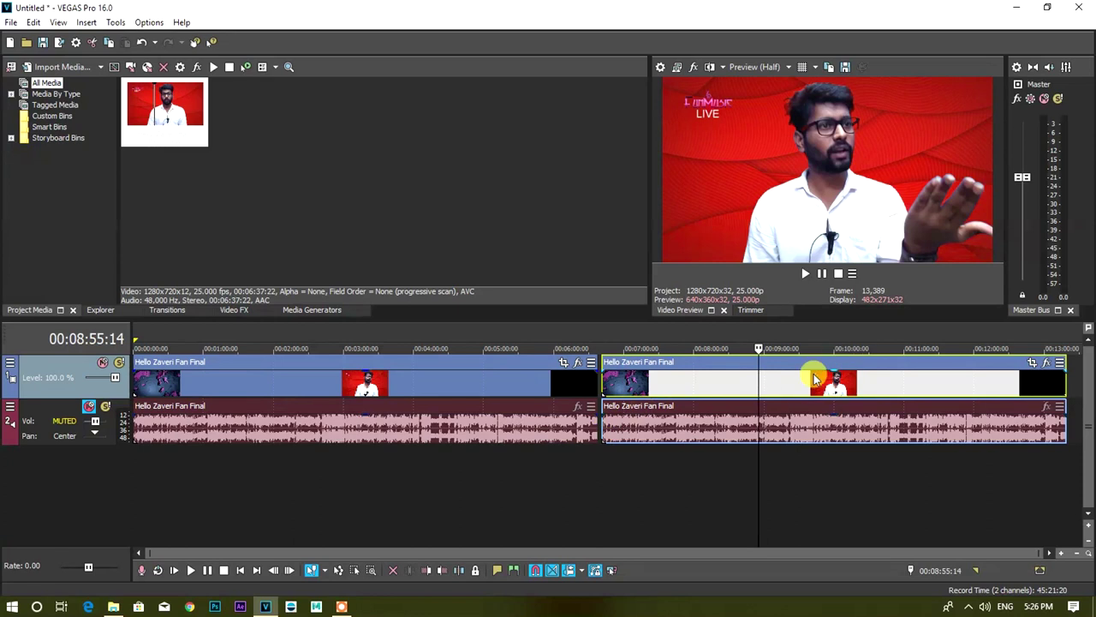
{"action": "left_click", "coordinate": [750, 396]}
{"action": "left_click", "coordinate": [503, 382]}
{"action": "left_click", "coordinate": [650, 386]}
{"action": "left_click", "coordinate": [552, 381]}
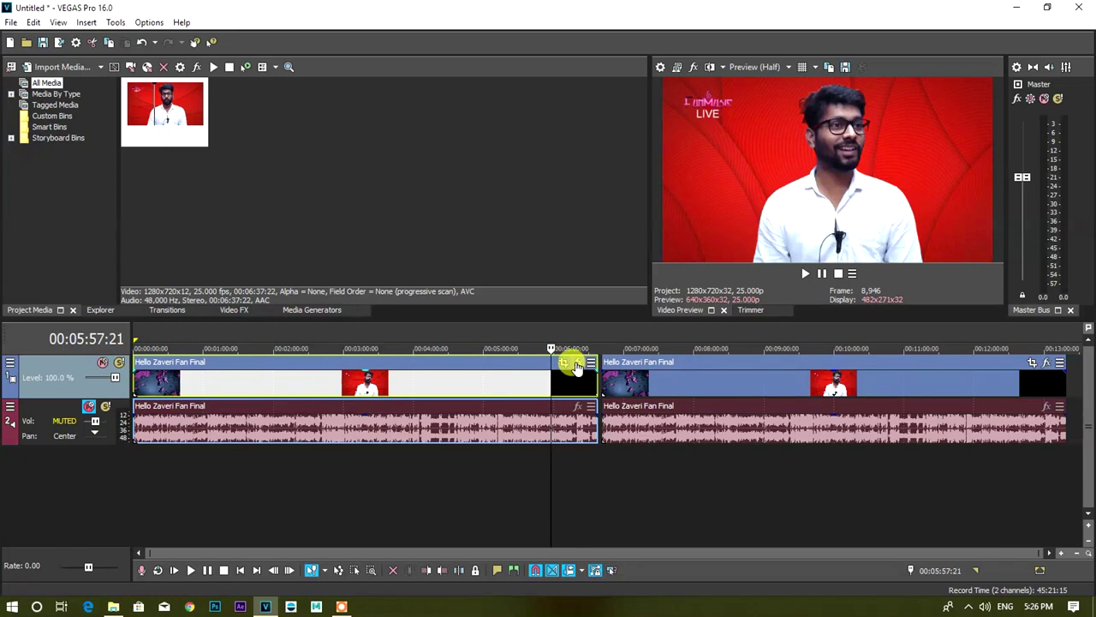
{"action": "left_click", "coordinate": [677, 390]}
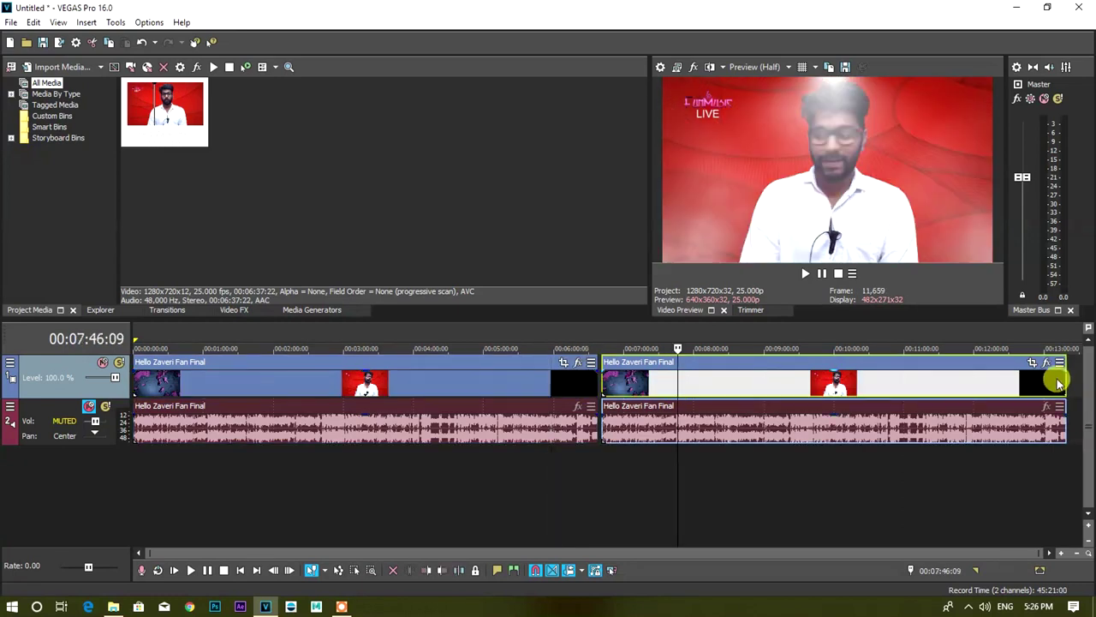
{"action": "left_click", "coordinate": [885, 342]}
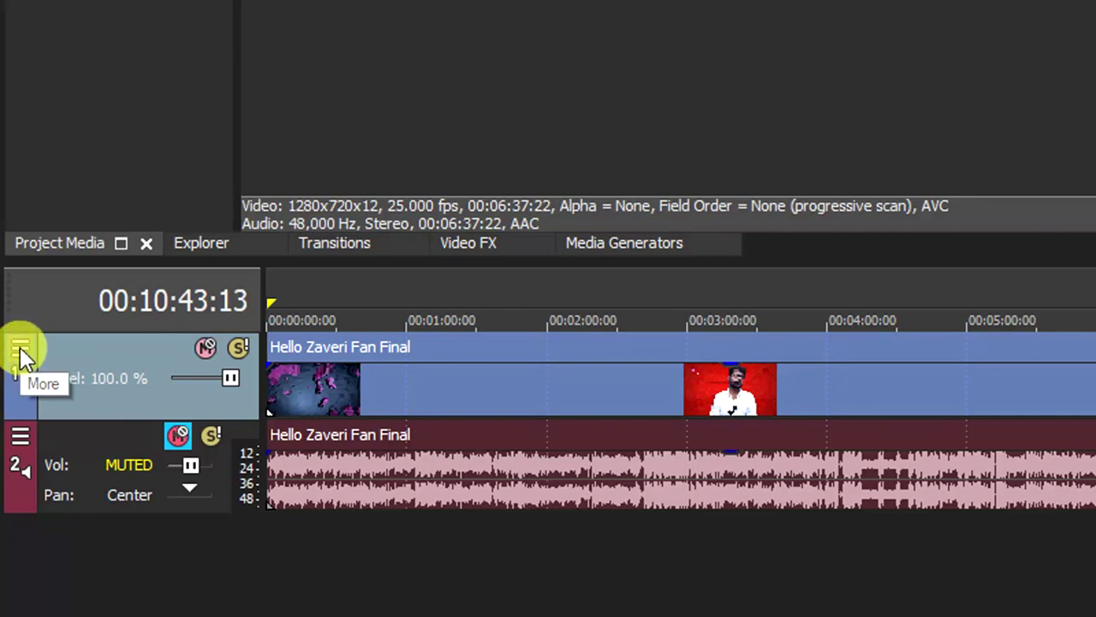
Step: View the Track FX plug-ins available for video track 1, close the plug-in windows and reopen the track's options
{"action": "left_click", "coordinate": [20, 349]}
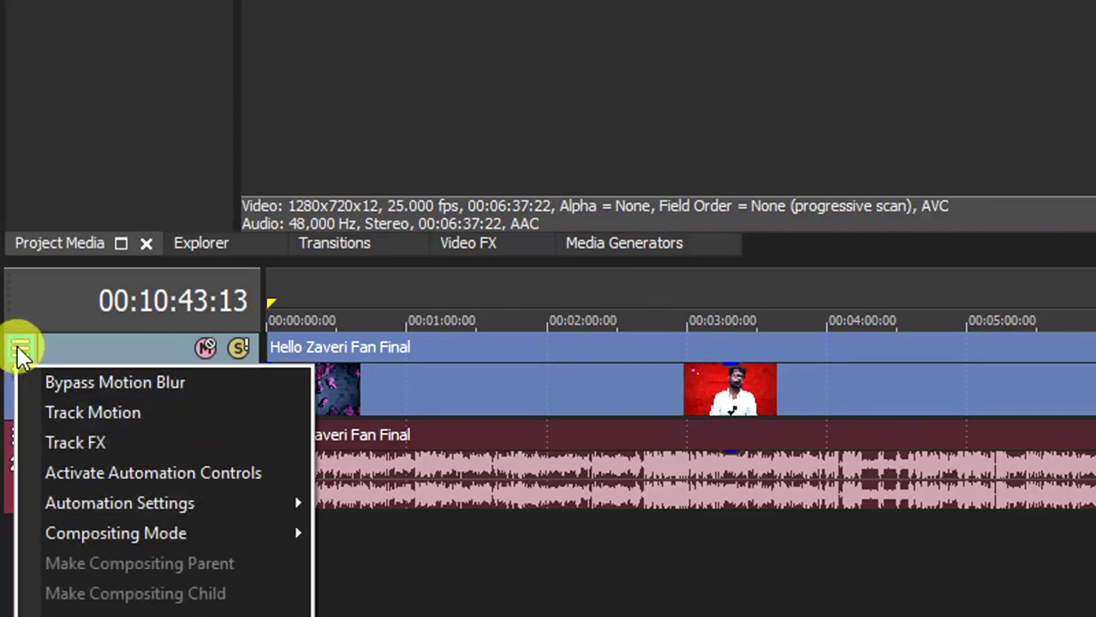
{"action": "left_click", "coordinate": [67, 442]}
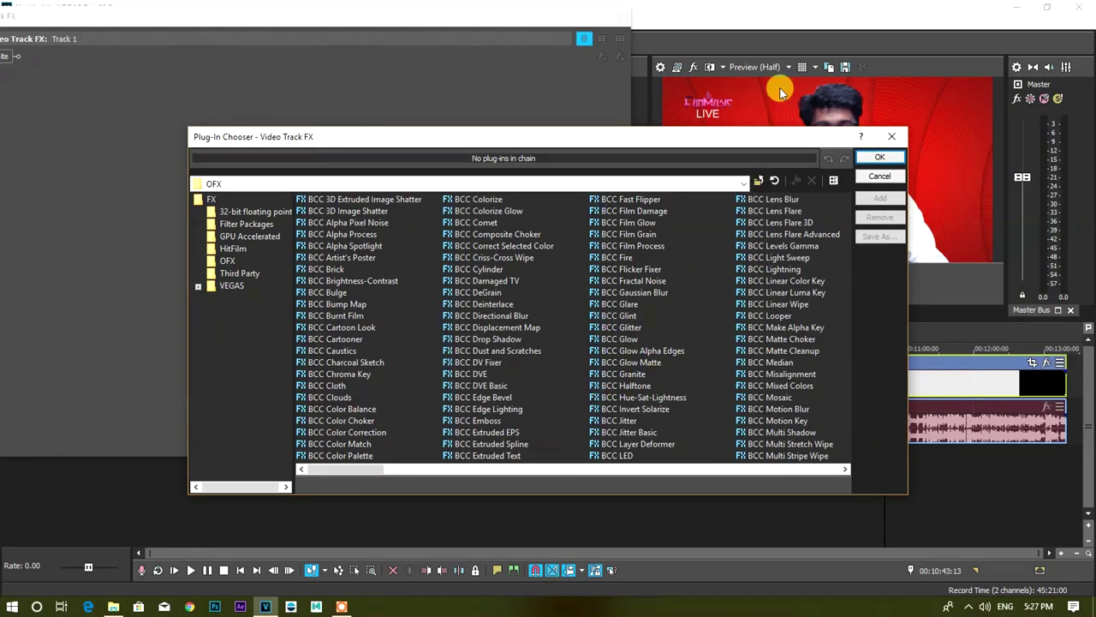
{"action": "left_click", "coordinate": [882, 157]}
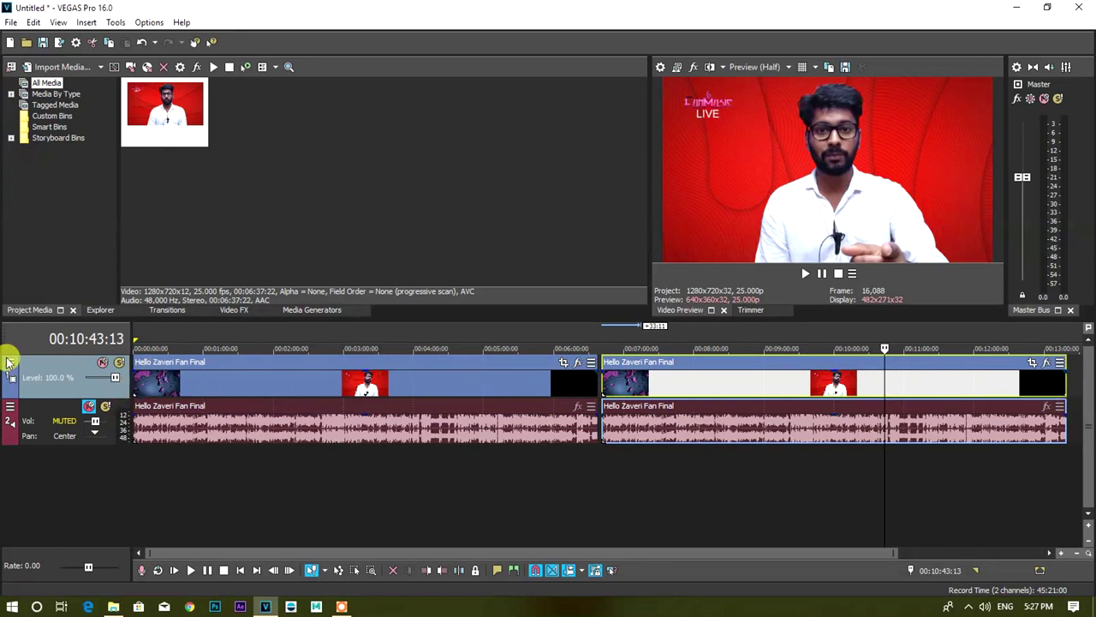
{"action": "left_click", "coordinate": [9, 362]}
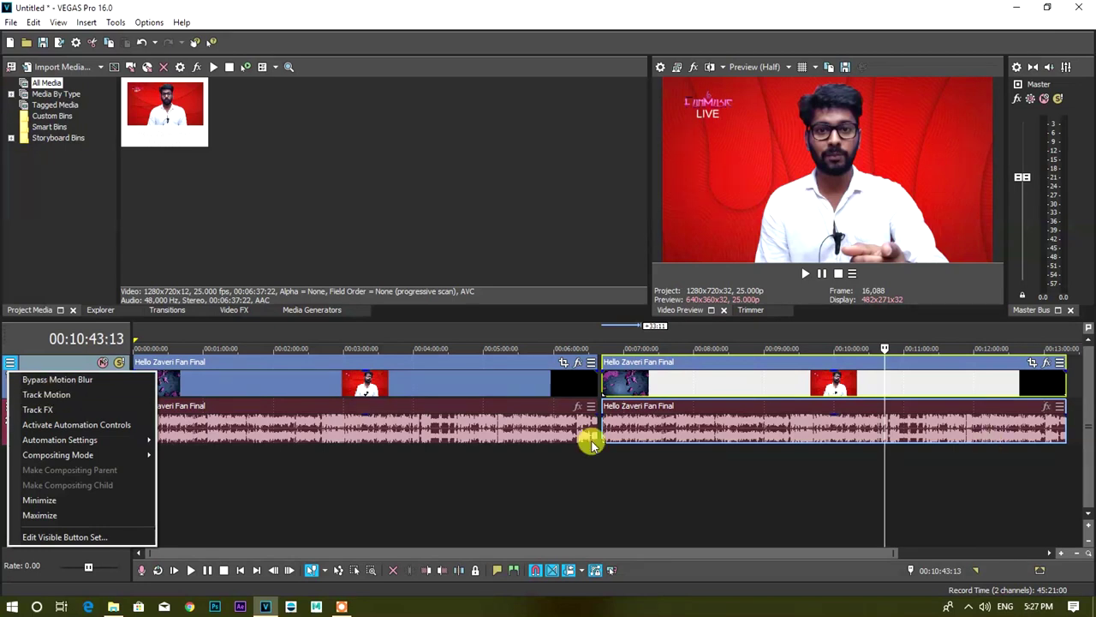
Step: Delete the second copy of the clip, with its audio, from the timeline
{"action": "left_click", "coordinate": [494, 387]}
{"action": "left_click", "coordinate": [720, 380]}
{"action": "left_click", "coordinate": [528, 381]}
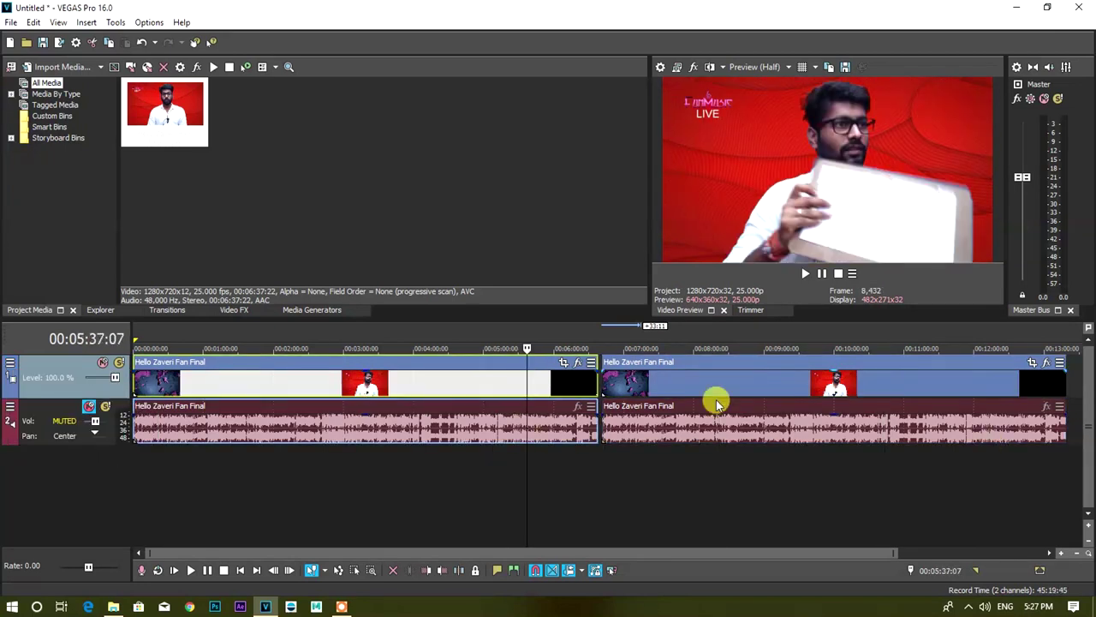
{"action": "left_click", "coordinate": [749, 386]}
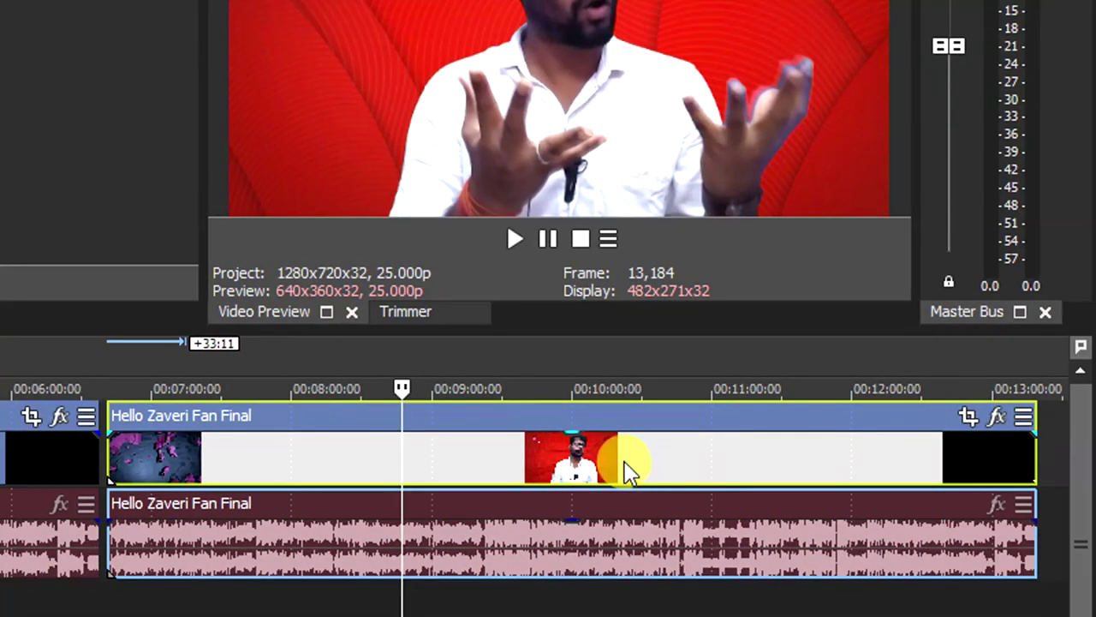
{"action": "left_click", "coordinate": [624, 462]}
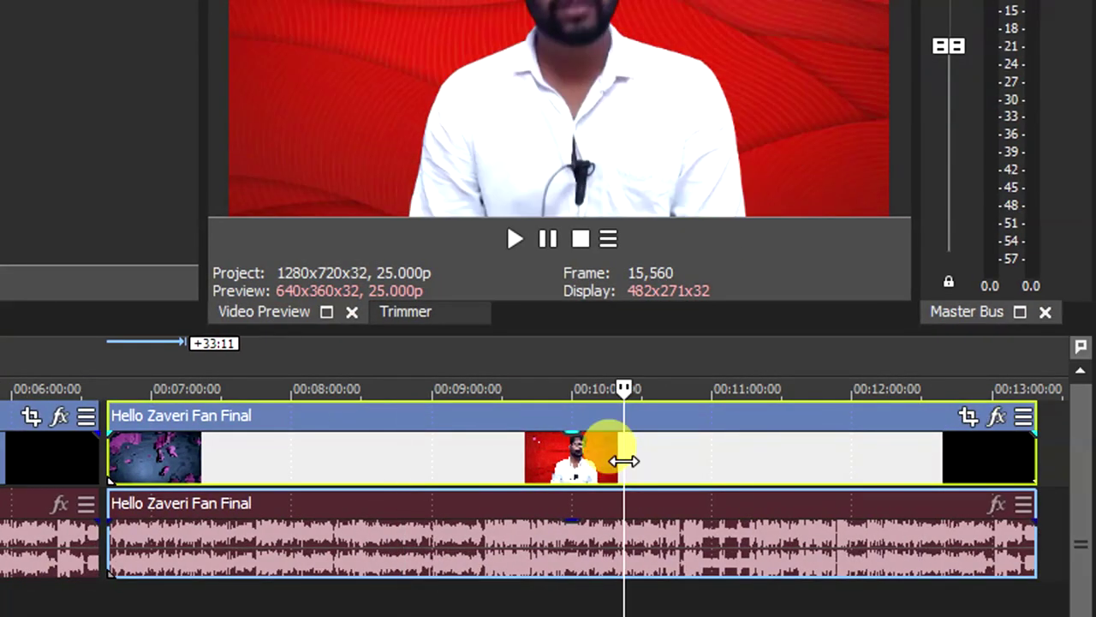
{"action": "key", "text": "Delete"}
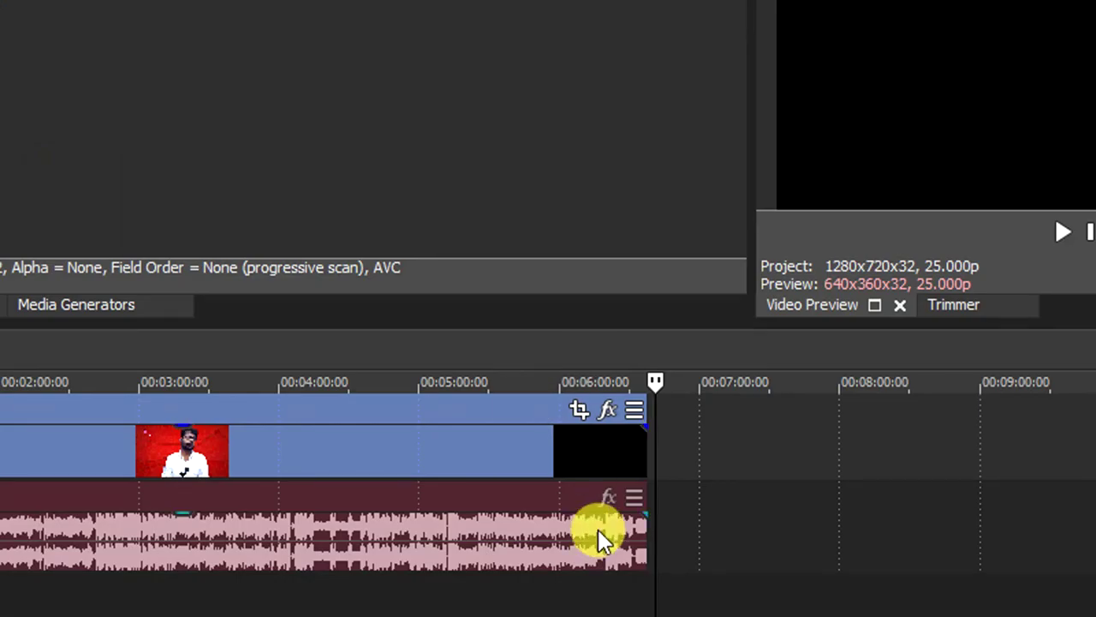
Step: Turn off Active Take Information for the events and turn it back on
{"action": "left_click", "coordinate": [634, 410]}
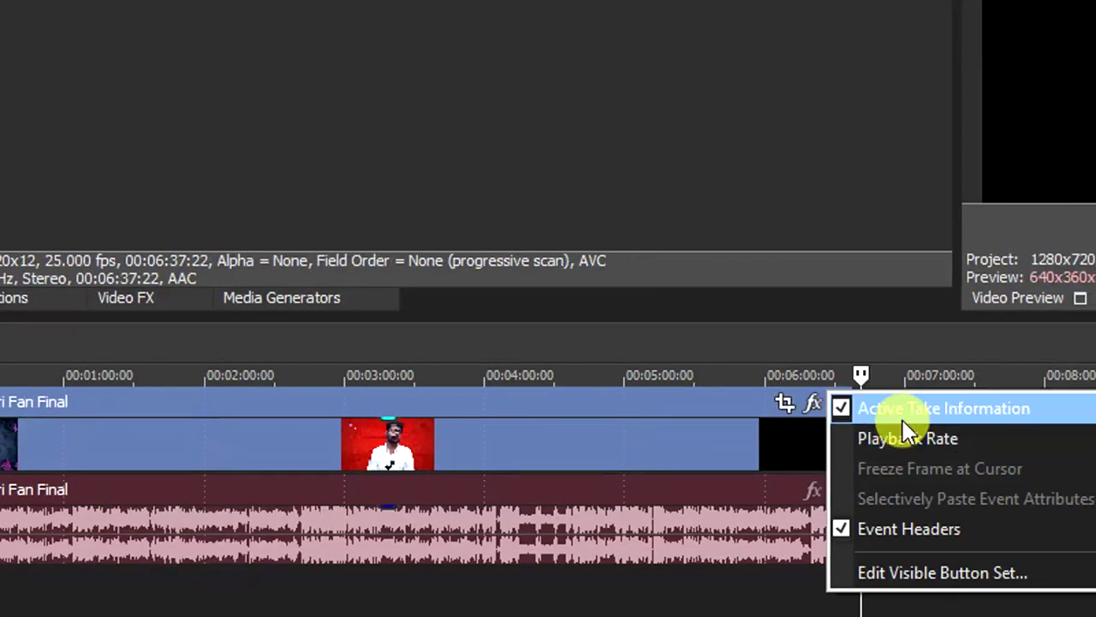
{"action": "left_click", "coordinate": [1080, 409]}
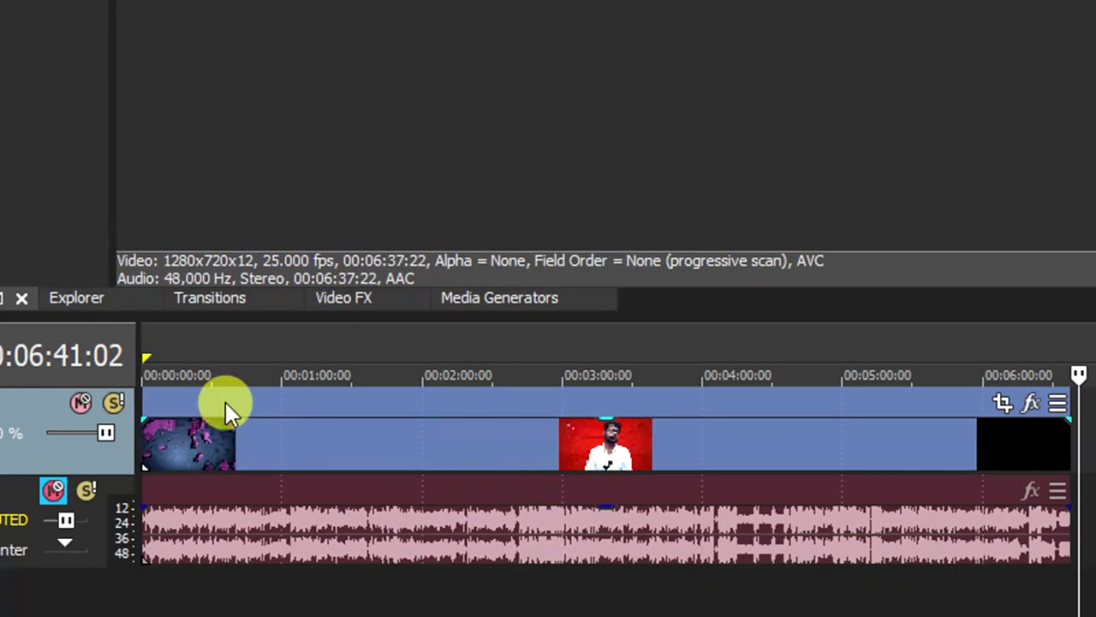
{"action": "left_click", "coordinate": [1063, 411]}
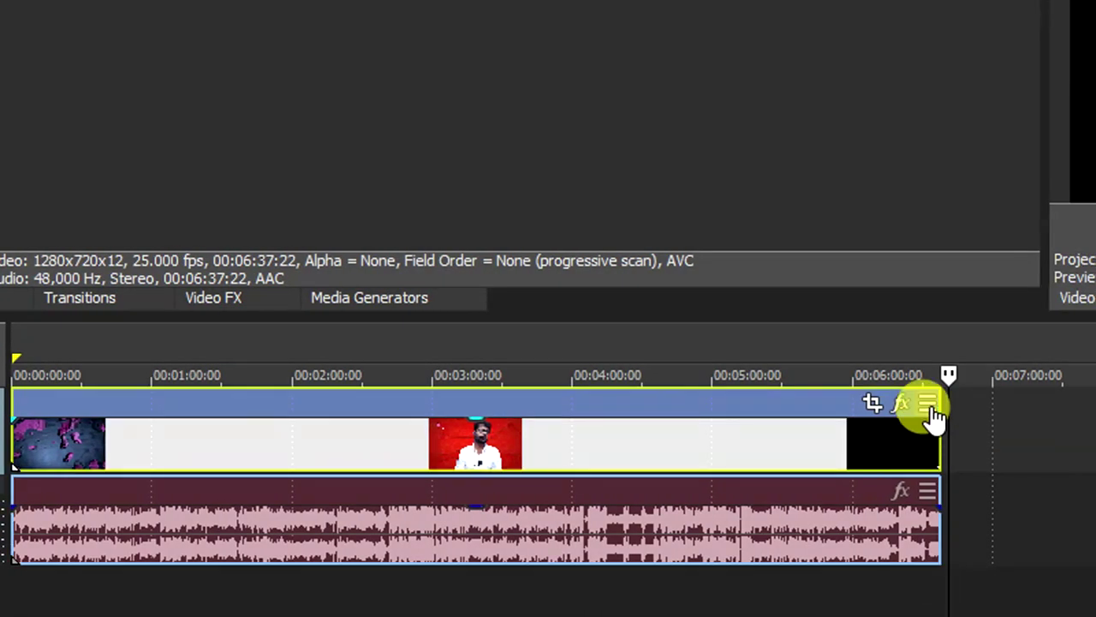
{"action": "left_click", "coordinate": [929, 406]}
{"action": "left_click", "coordinate": [933, 411]}
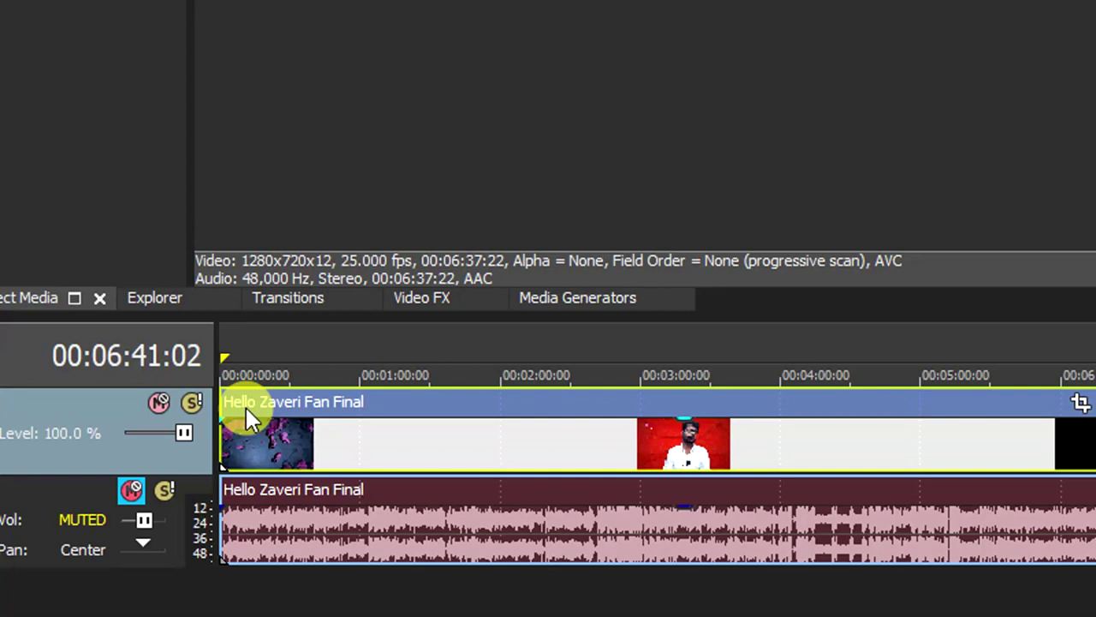
Step: Look over the video event's remaining options and place the playhead at 00:05:41:10 on the timeline
{"action": "left_click", "coordinate": [841, 404]}
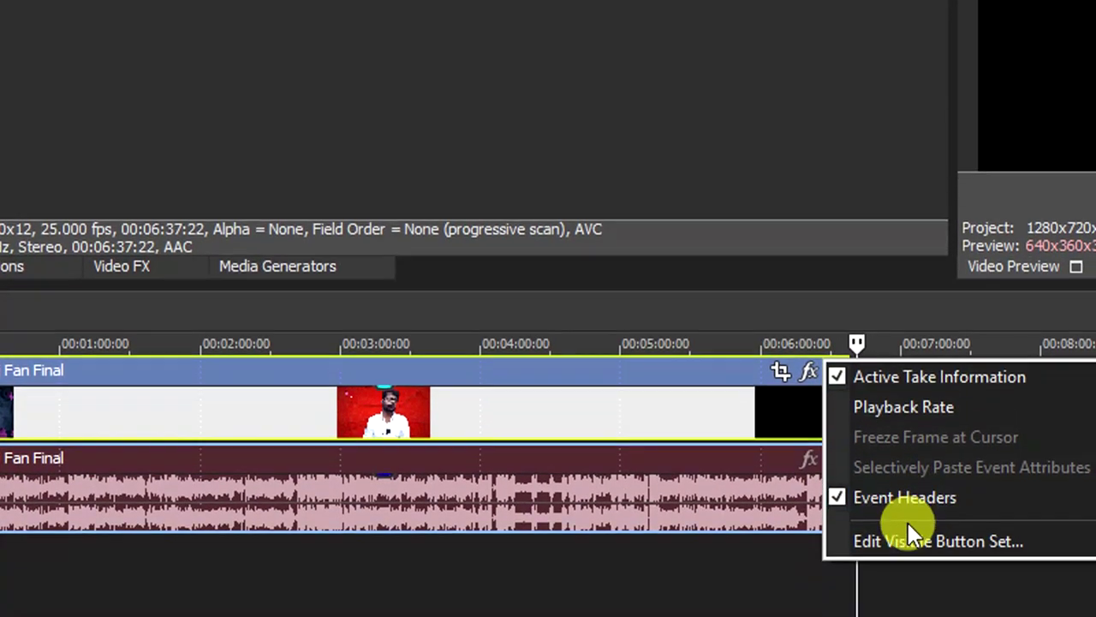
{"action": "left_click", "coordinate": [718, 340]}
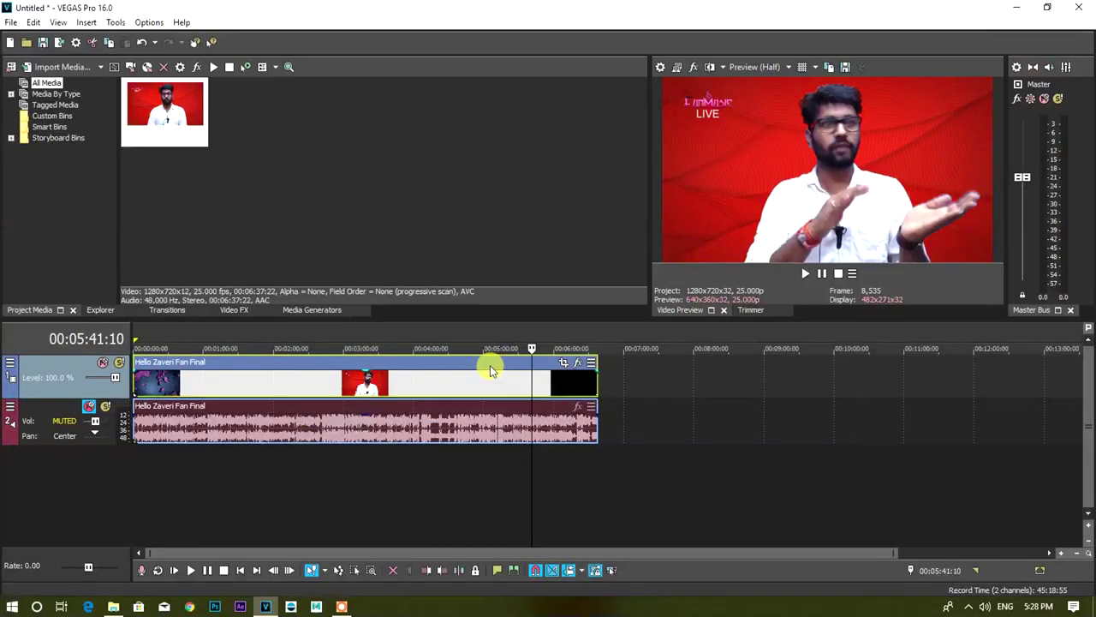
{"action": "scroll", "coordinate": [632, 381], "scroll_direction": "up", "scroll_amount": 2}
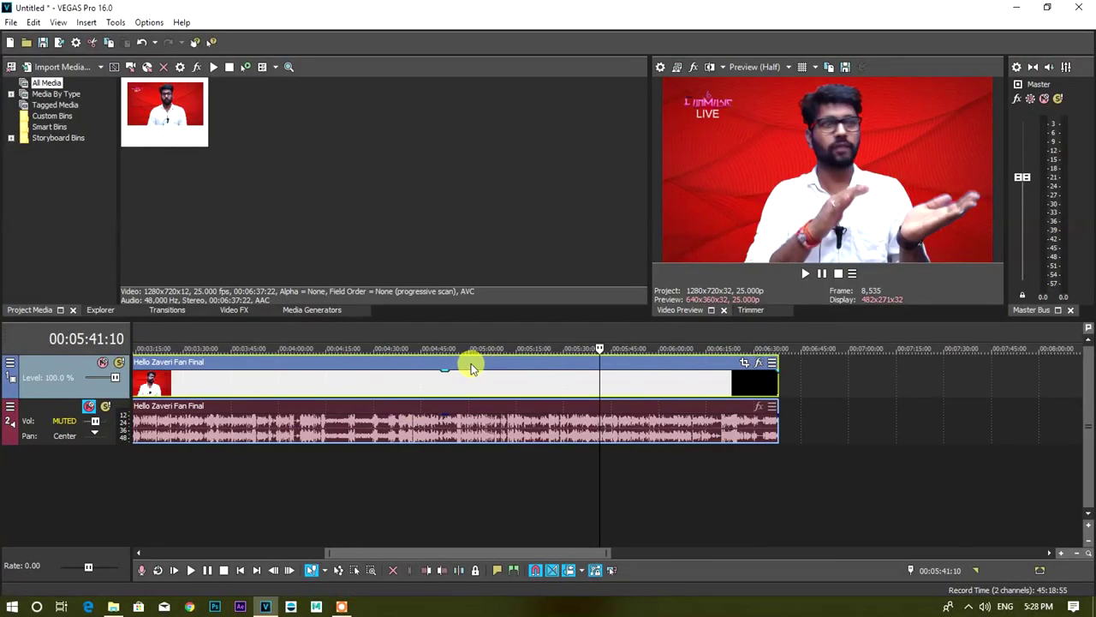
{"action": "scroll", "coordinate": [596, 372], "scroll_direction": "down", "scroll_amount": 3}
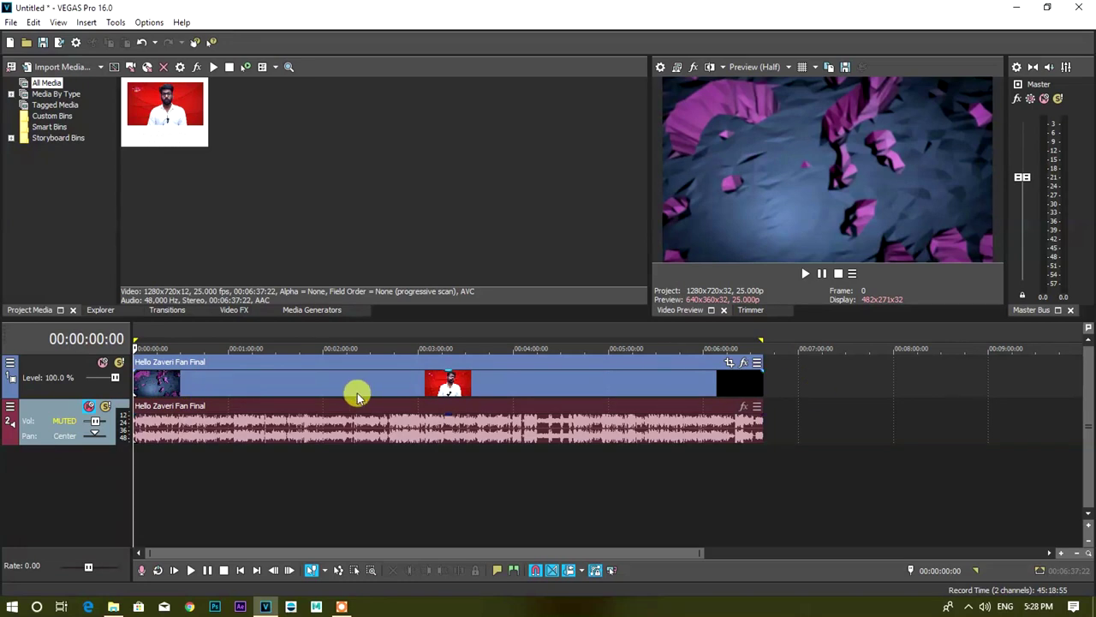
Step: Place the playhead at 00:02:18:21, zoom the timeline in to individual frames and back out to the whole clip
{"action": "left_click", "coordinate": [353, 344]}
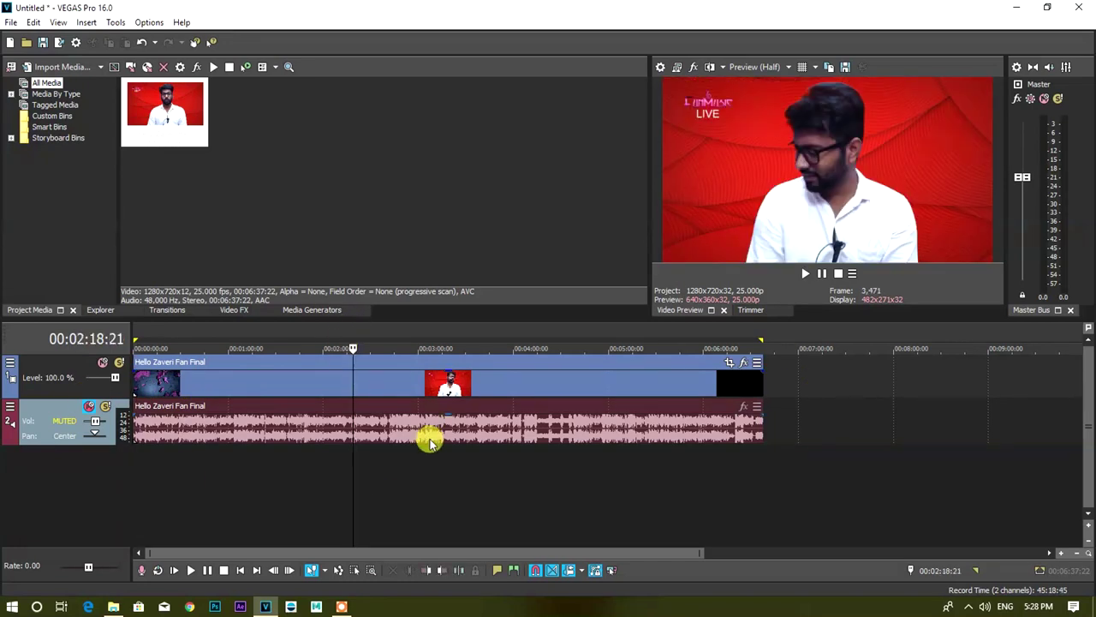
{"action": "scroll", "coordinate": [430, 442], "scroll_direction": "up", "scroll_amount": 2}
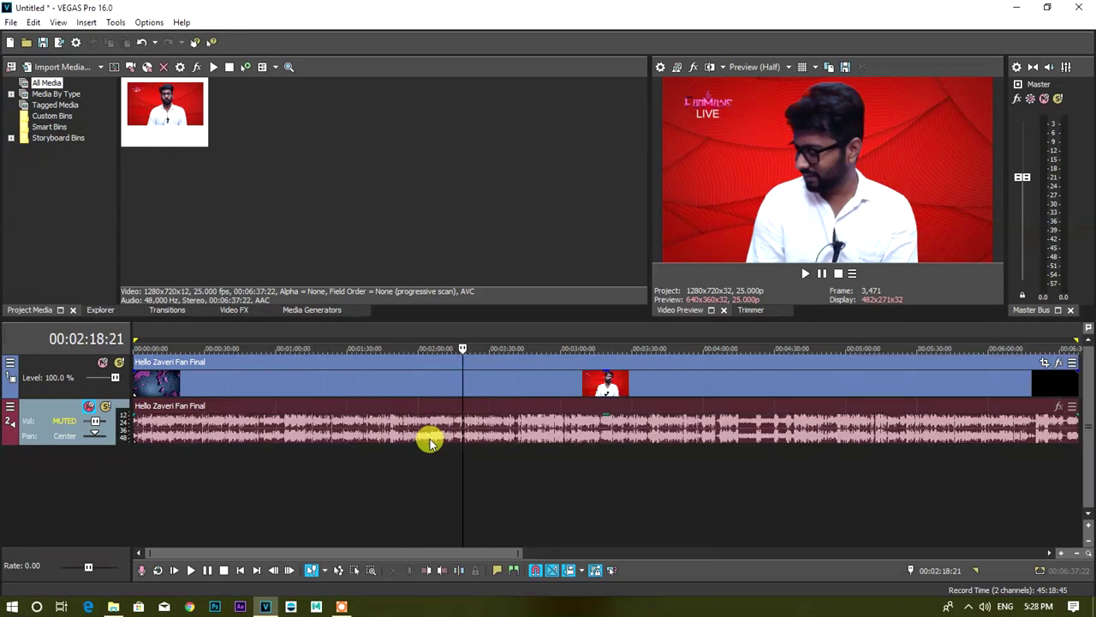
{"action": "scroll", "coordinate": [430, 441], "scroll_direction": "up", "scroll_amount": 10}
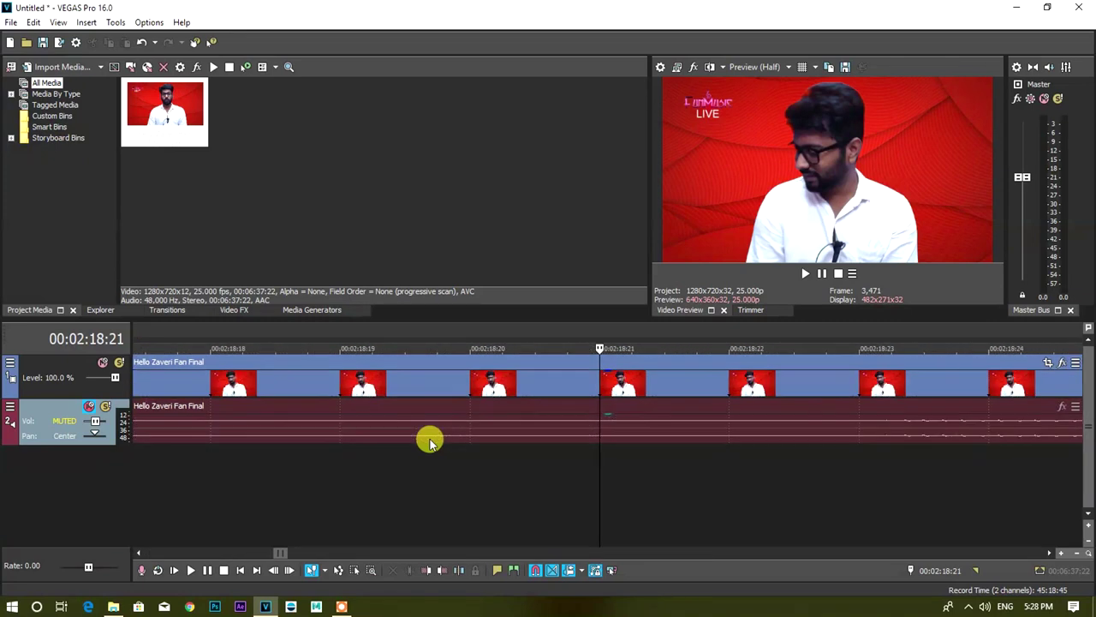
{"action": "scroll", "coordinate": [430, 441], "scroll_direction": "down", "scroll_amount": 2}
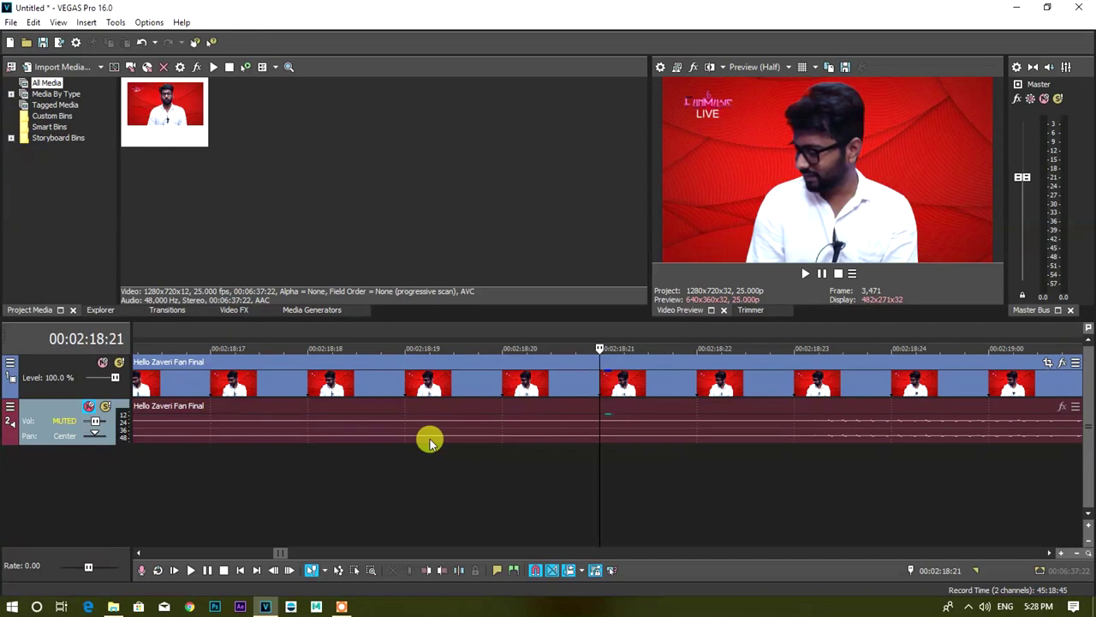
{"action": "scroll", "coordinate": [430, 442], "scroll_direction": "up", "scroll_amount": 1}
{"action": "scroll", "coordinate": [430, 441], "scroll_direction": "up", "scroll_amount": 1}
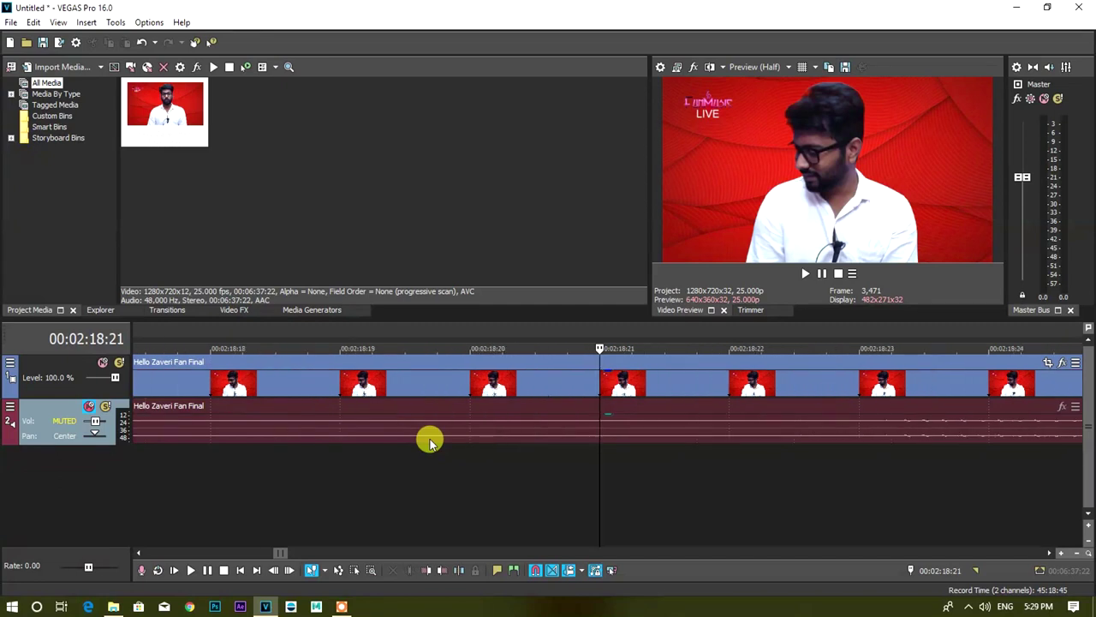
{"action": "scroll", "coordinate": [430, 441], "scroll_direction": "up", "scroll_amount": 2}
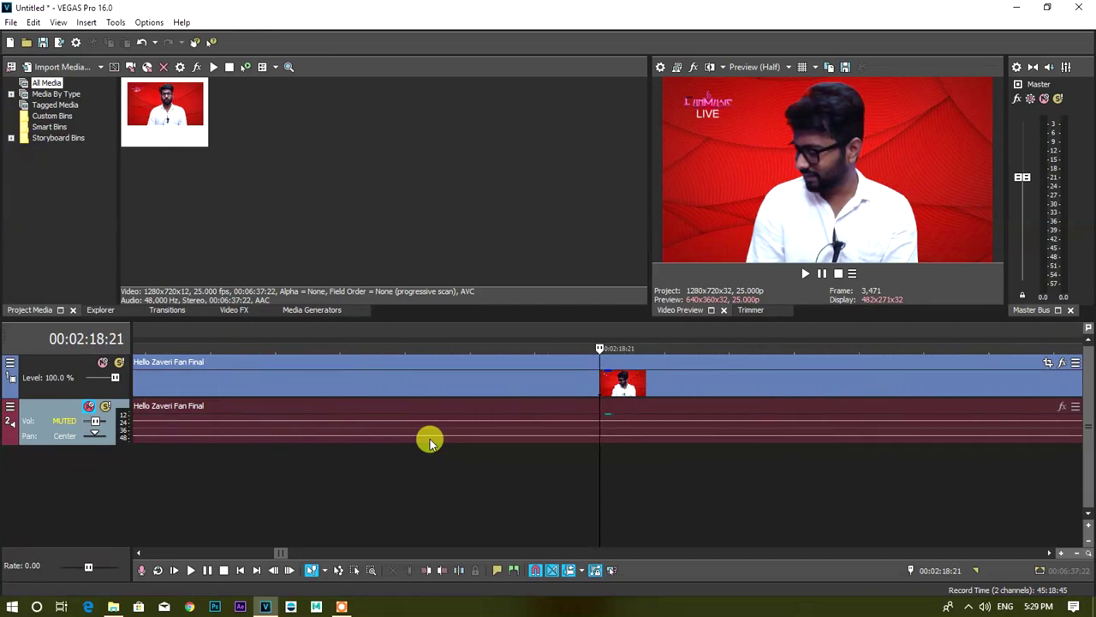
{"action": "scroll", "coordinate": [428, 448], "scroll_direction": "down", "scroll_amount": 6}
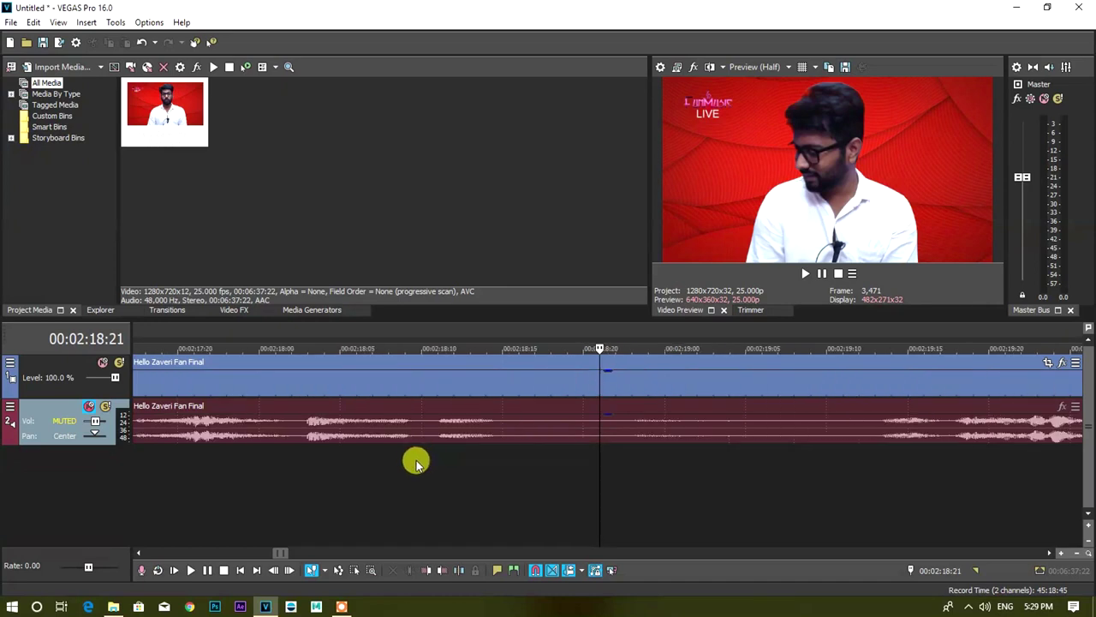
{"action": "scroll", "coordinate": [522, 419], "scroll_direction": "down", "scroll_amount": 3}
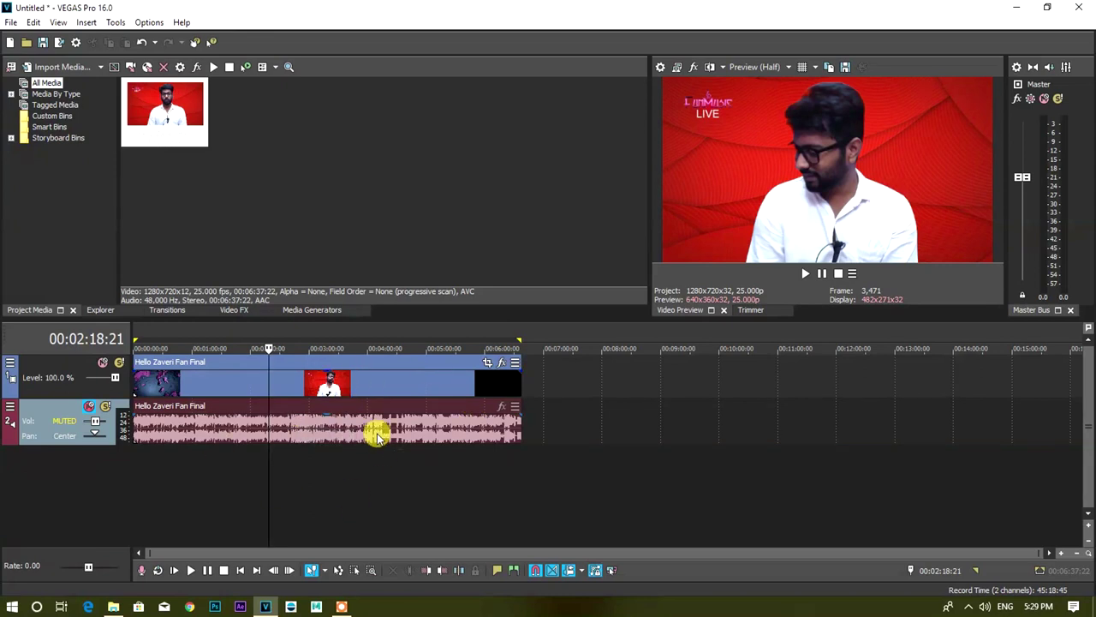
{"action": "scroll", "coordinate": [363, 394], "scroll_direction": "up", "scroll_amount": 5}
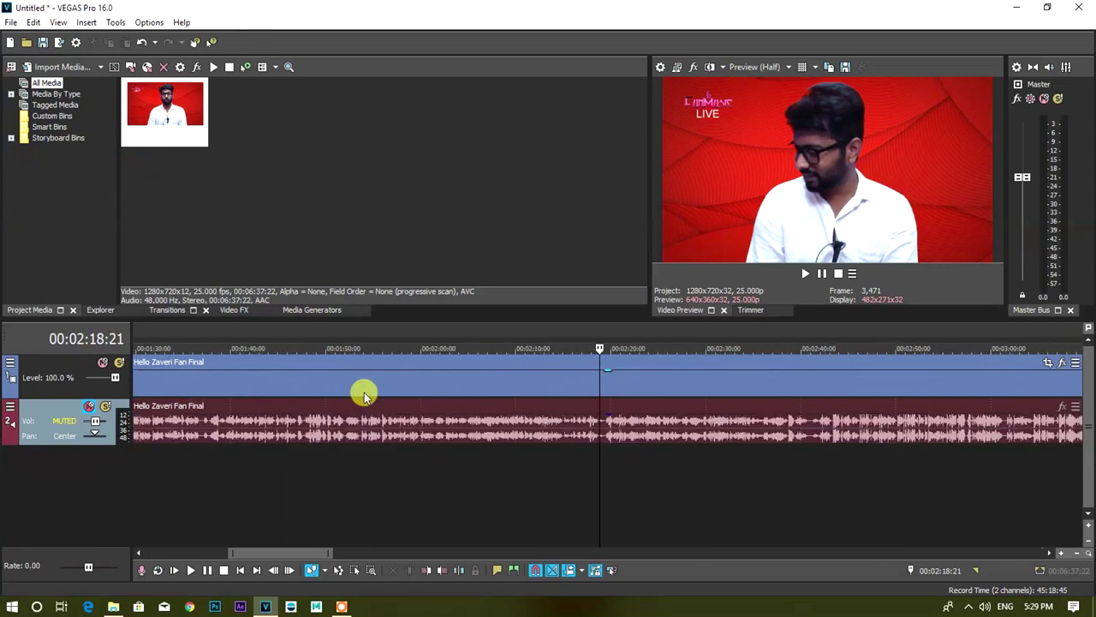
{"action": "scroll", "coordinate": [366, 396], "scroll_direction": "down", "scroll_amount": 5}
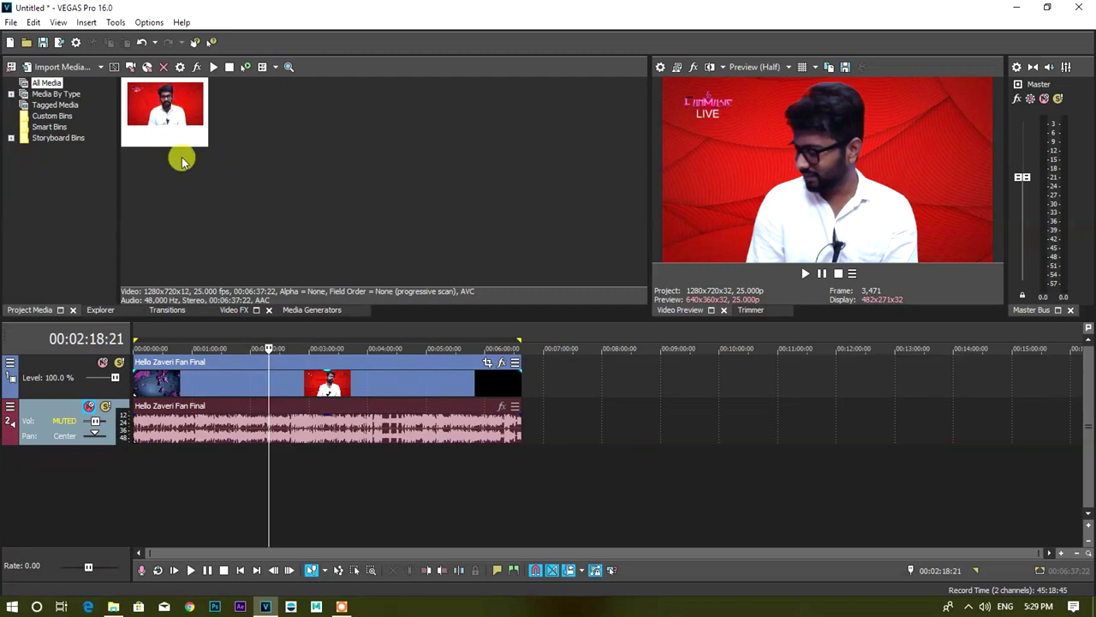
Step: Add three more copies of the imported video below the existing tracks, each on its own new video and audio tracks
{"action": "left_click_drag", "start_coordinate": [175, 129], "coordinate": [202, 490]}
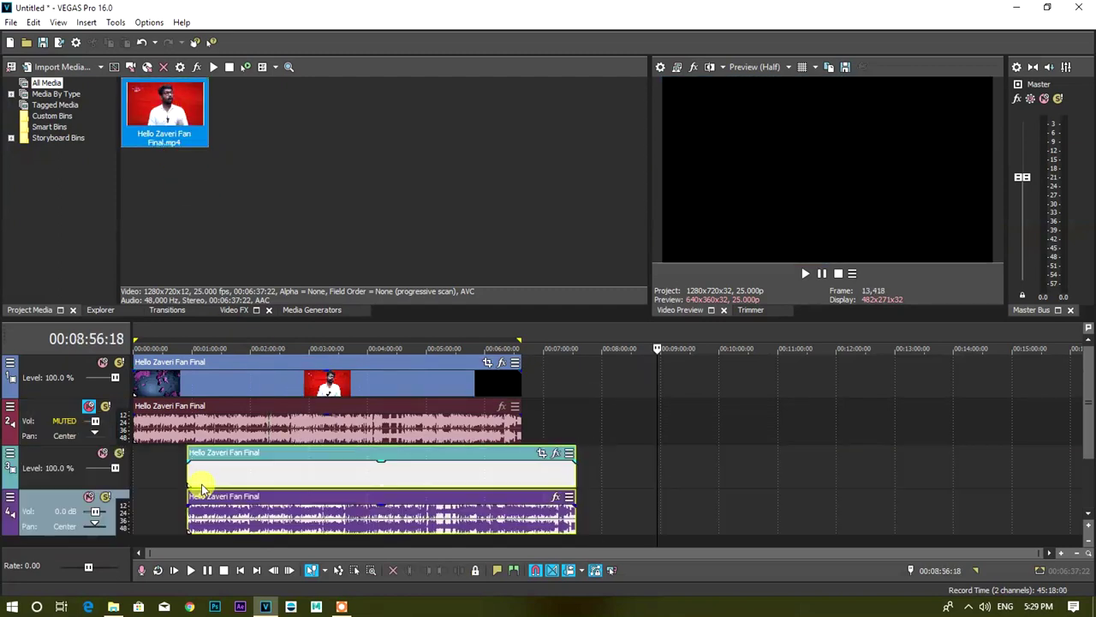
{"action": "scroll", "coordinate": [283, 480], "scroll_direction": "down", "scroll_amount": 1}
{"action": "left_click_drag", "start_coordinate": [183, 146], "coordinate": [302, 514]}
{"action": "scroll", "coordinate": [285, 465], "scroll_direction": "down", "scroll_amount": 1}
{"action": "left_click_drag", "start_coordinate": [179, 138], "coordinate": [285, 533]}
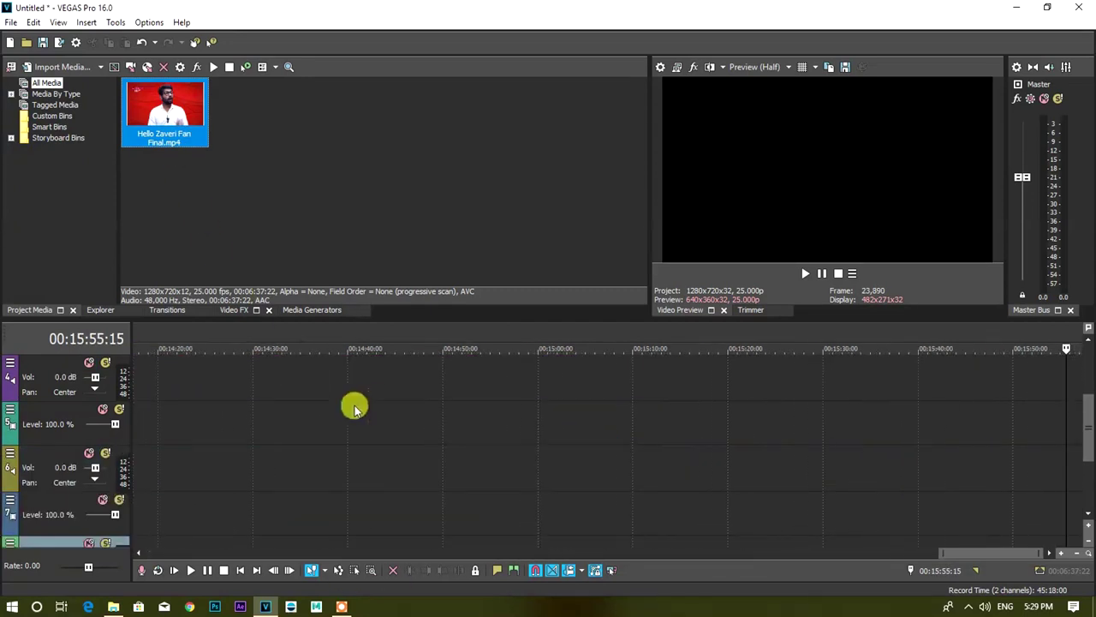
Step: Place the playhead at 00:01:51:14 and look over the stacked video and audio tracks at different timeline zoom levels
{"action": "scroll", "coordinate": [355, 411], "scroll_direction": "up", "scroll_amount": 3}
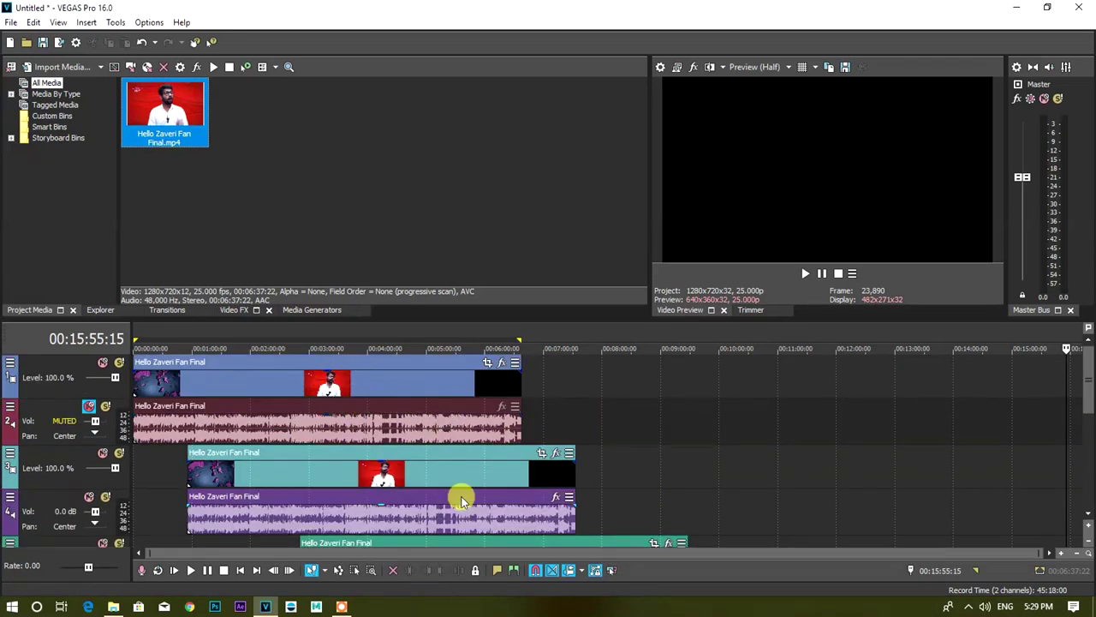
{"action": "scroll", "coordinate": [419, 426], "scroll_direction": "down", "scroll_amount": 3}
{"action": "scroll", "coordinate": [420, 426], "scroll_direction": "up", "scroll_amount": 3}
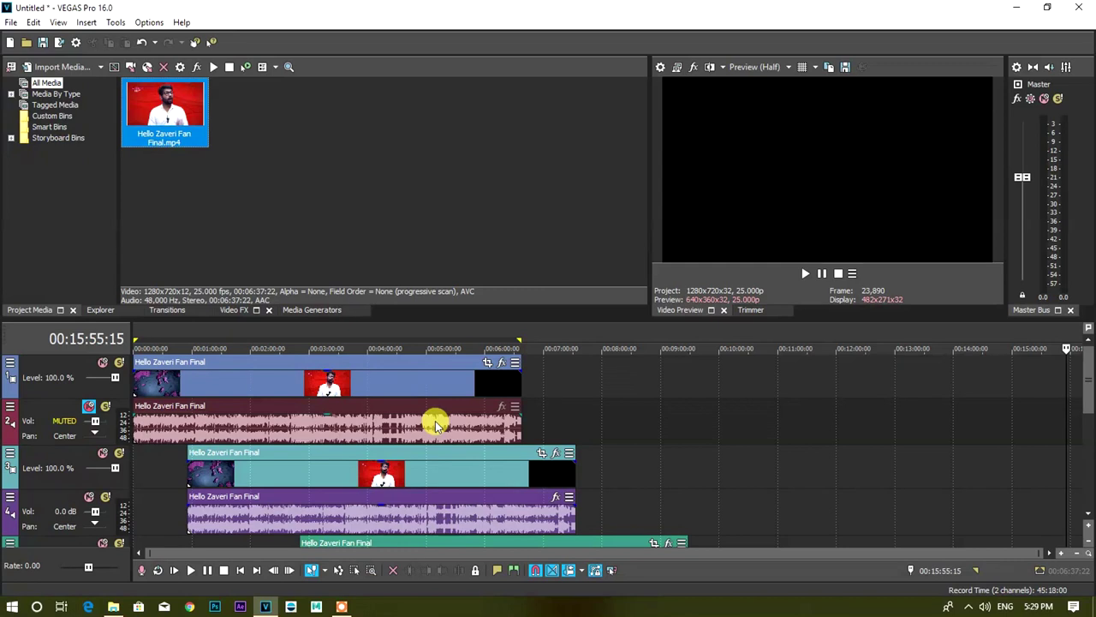
{"action": "left_click", "coordinate": [241, 336]}
{"action": "scroll", "coordinate": [240, 336], "scroll_direction": "up", "scroll_amount": 2}
{"action": "scroll", "coordinate": [413, 448], "scroll_direction": "down", "scroll_amount": 2}
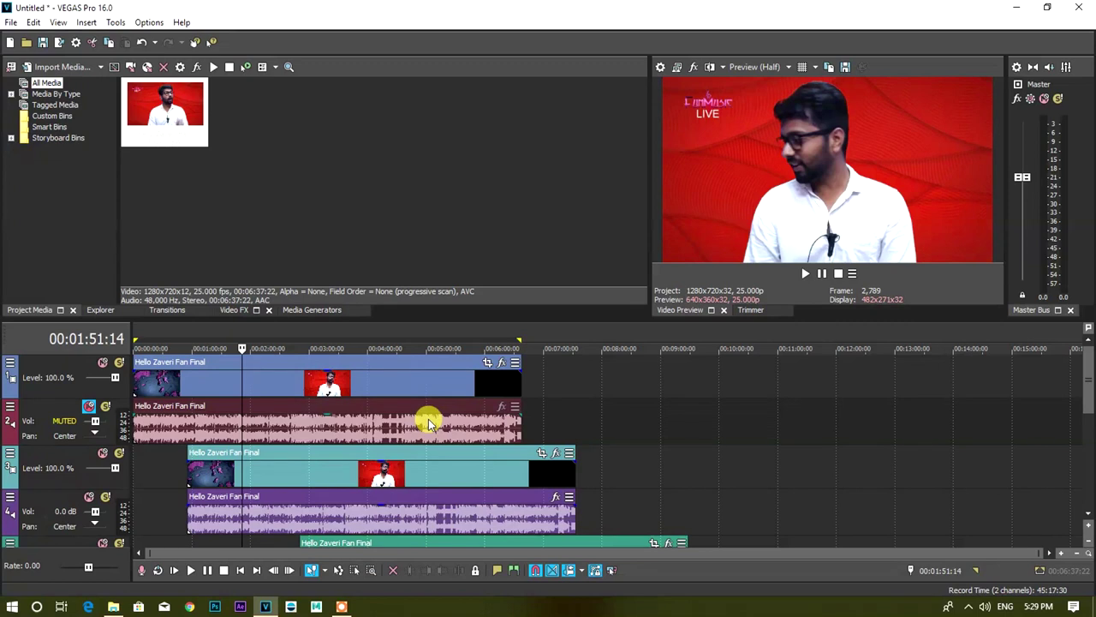
{"action": "scroll", "coordinate": [429, 418], "scroll_direction": "down", "scroll_amount": 5}
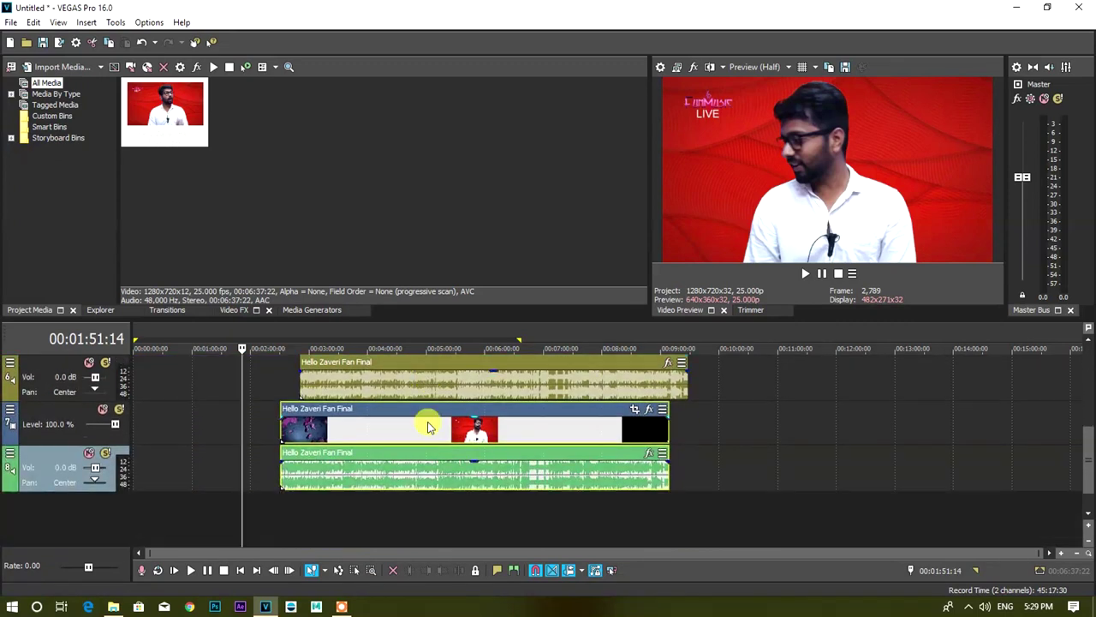
{"action": "scroll", "coordinate": [428, 426], "scroll_direction": "up", "scroll_amount": 3}
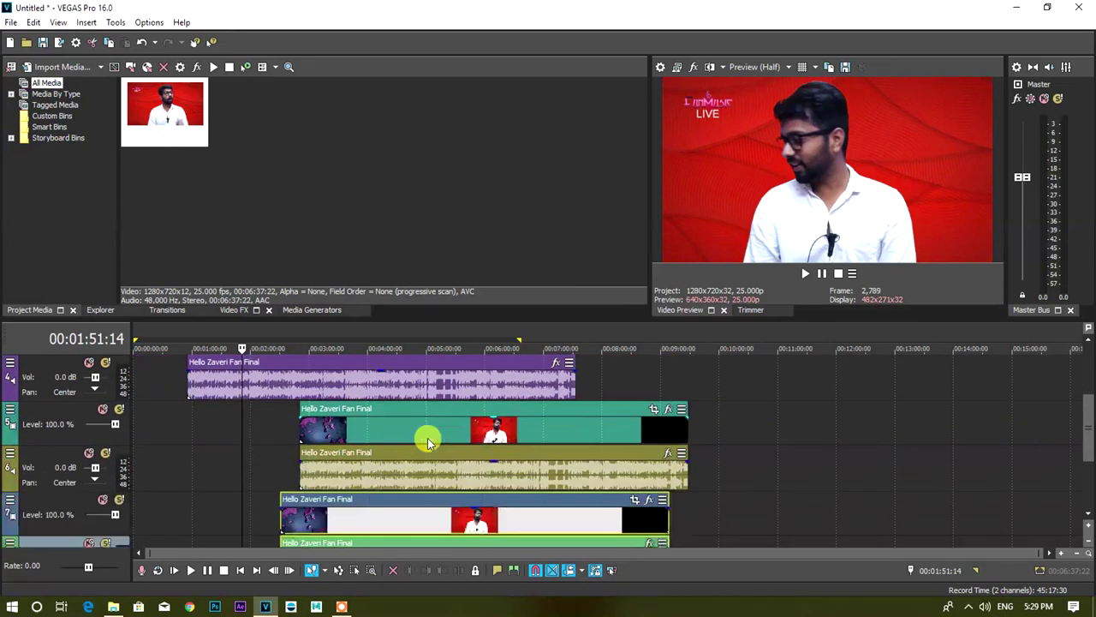
{"action": "scroll", "coordinate": [428, 438], "scroll_direction": "down", "scroll_amount": 2}
{"action": "scroll", "coordinate": [427, 437], "scroll_direction": "up", "scroll_amount": 5}
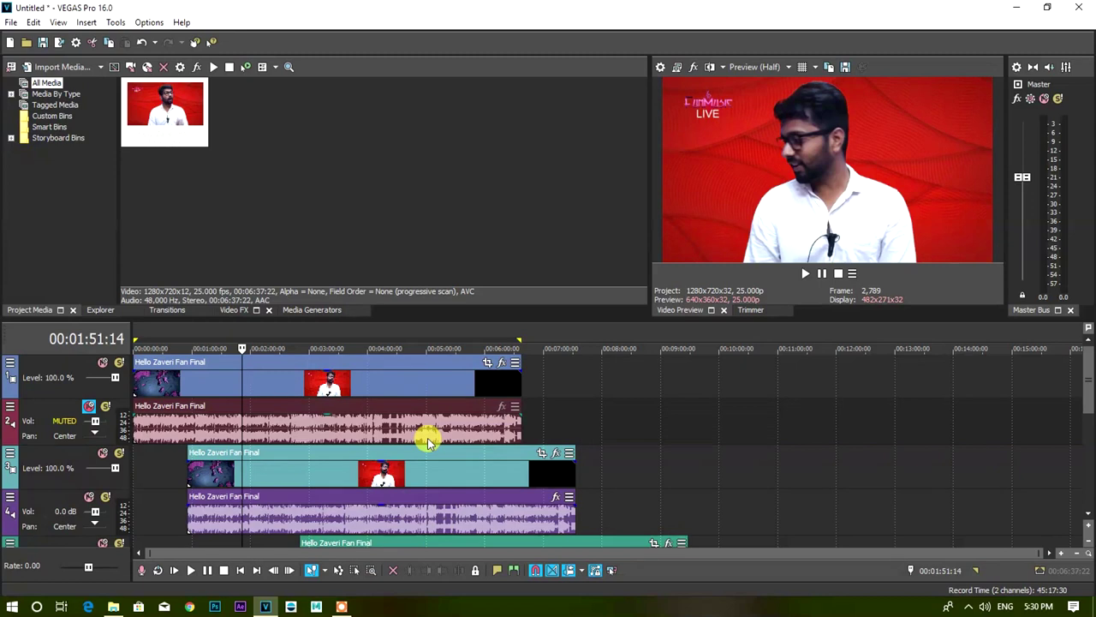
{"action": "scroll", "coordinate": [428, 438], "scroll_direction": "up", "scroll_amount": 10}
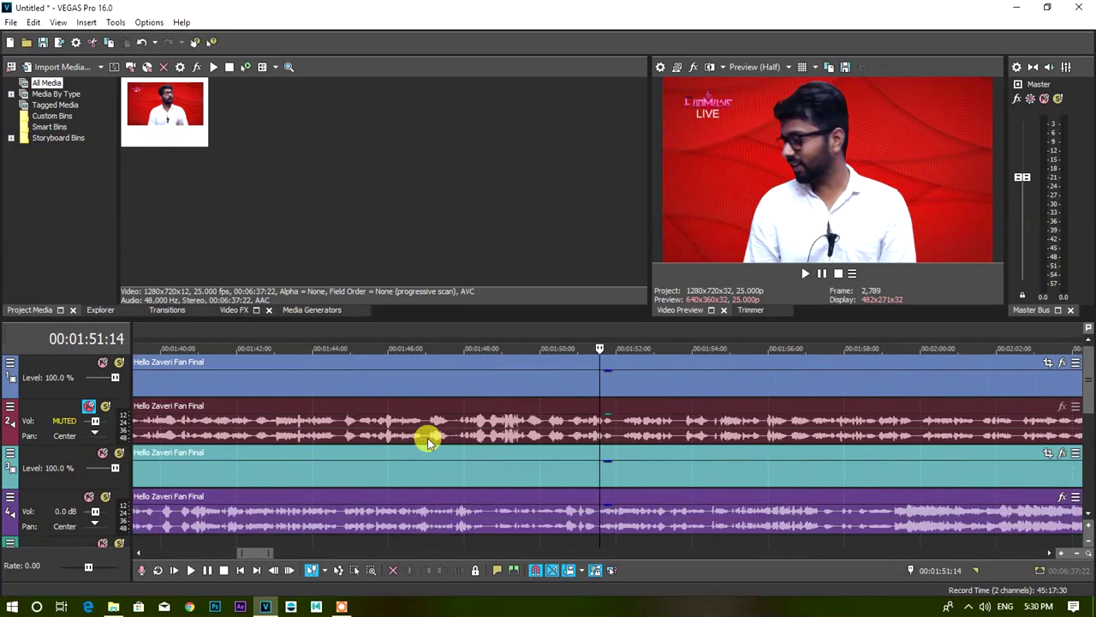
{"action": "scroll", "coordinate": [427, 440], "scroll_direction": "down", "scroll_amount": 10}
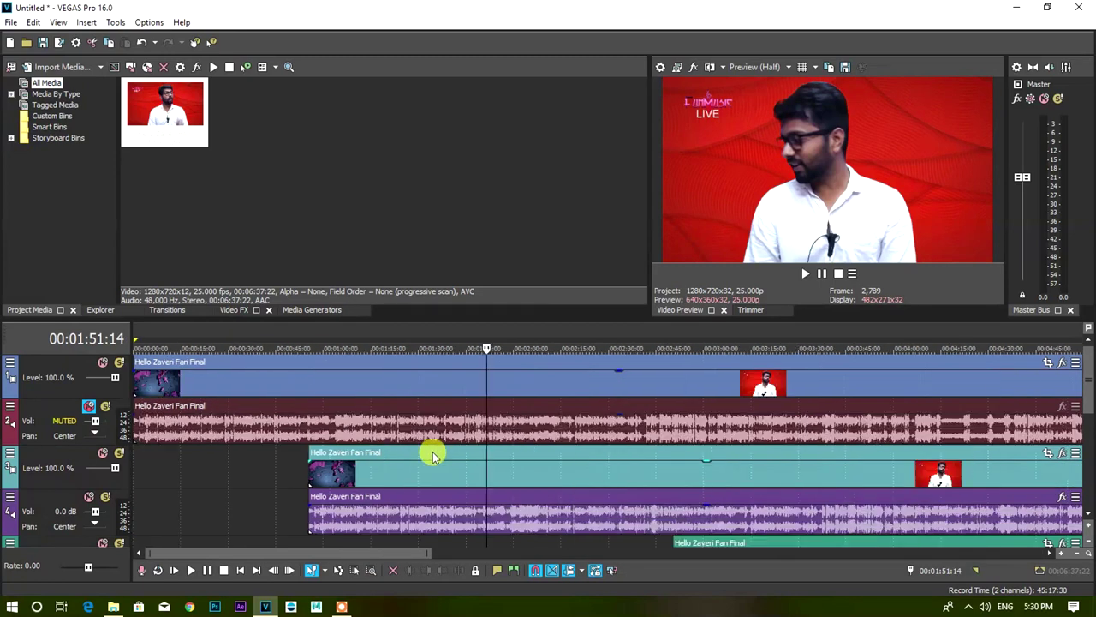
{"action": "scroll", "coordinate": [396, 411], "scroll_direction": "down", "scroll_amount": 4}
{"action": "scroll", "coordinate": [396, 411], "scroll_direction": "up", "scroll_amount": 4}
{"action": "scroll", "coordinate": [396, 411], "scroll_direction": "down", "scroll_amount": 5}
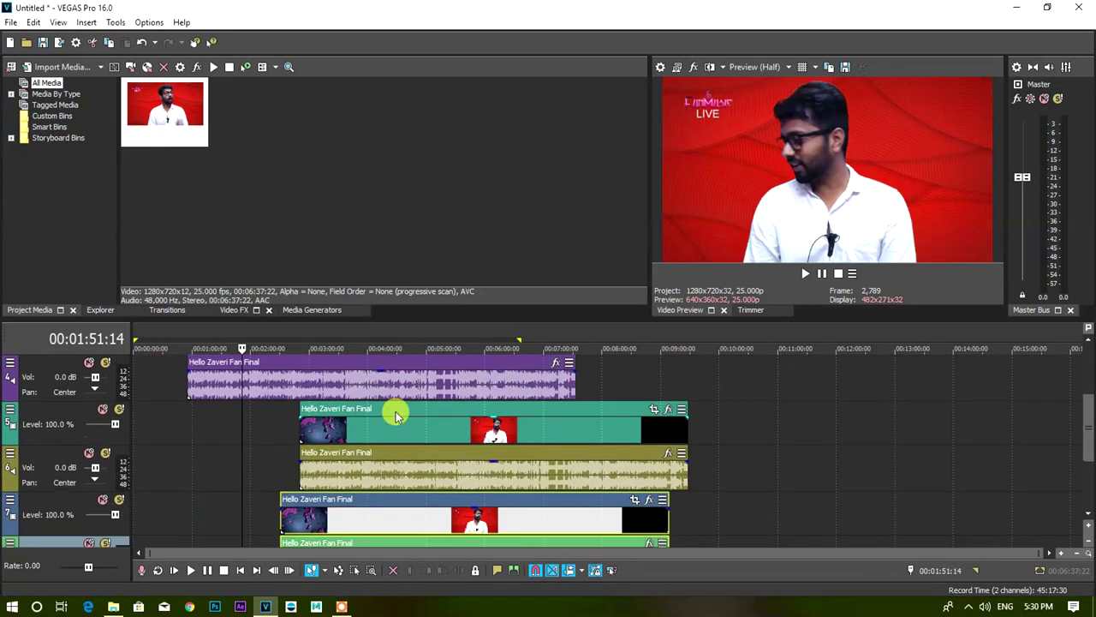
{"action": "scroll", "coordinate": [396, 414], "scroll_direction": "down", "scroll_amount": 1}
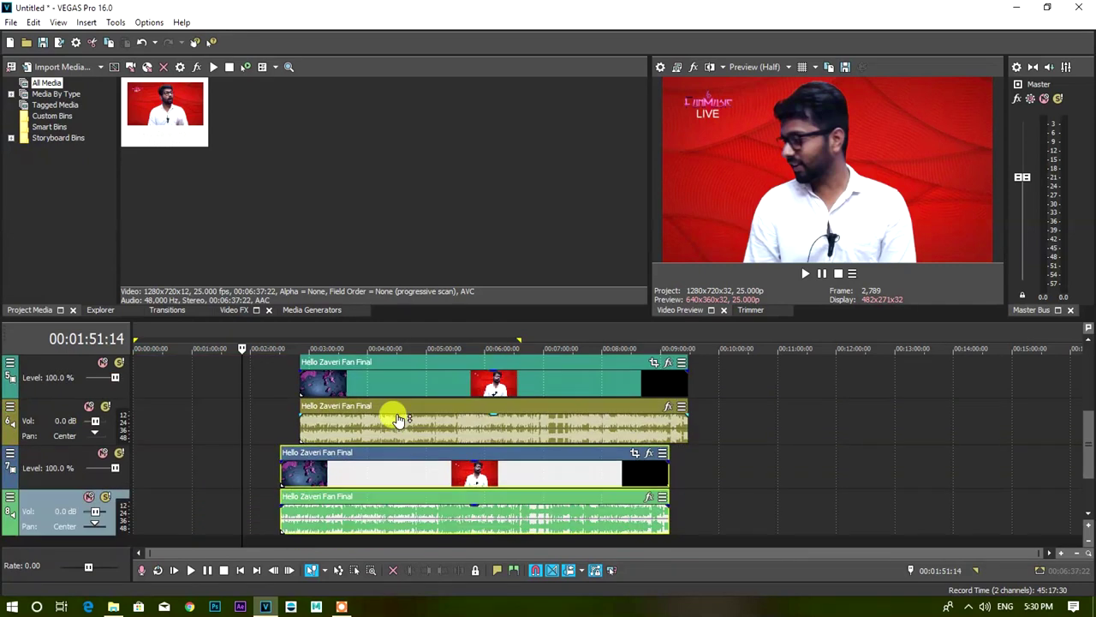
Step: Undo the three added video copies, leaving only the original video and audio tracks, and place the playhead at 00:02:17:13
{"action": "key", "text": "ctrl+z"}
{"action": "key", "text": "ctrl+z"}
{"action": "key", "text": "ctrl+z"}
{"action": "key", "text": "ctrl+z"}
{"action": "key", "text": "ctrl+z"}
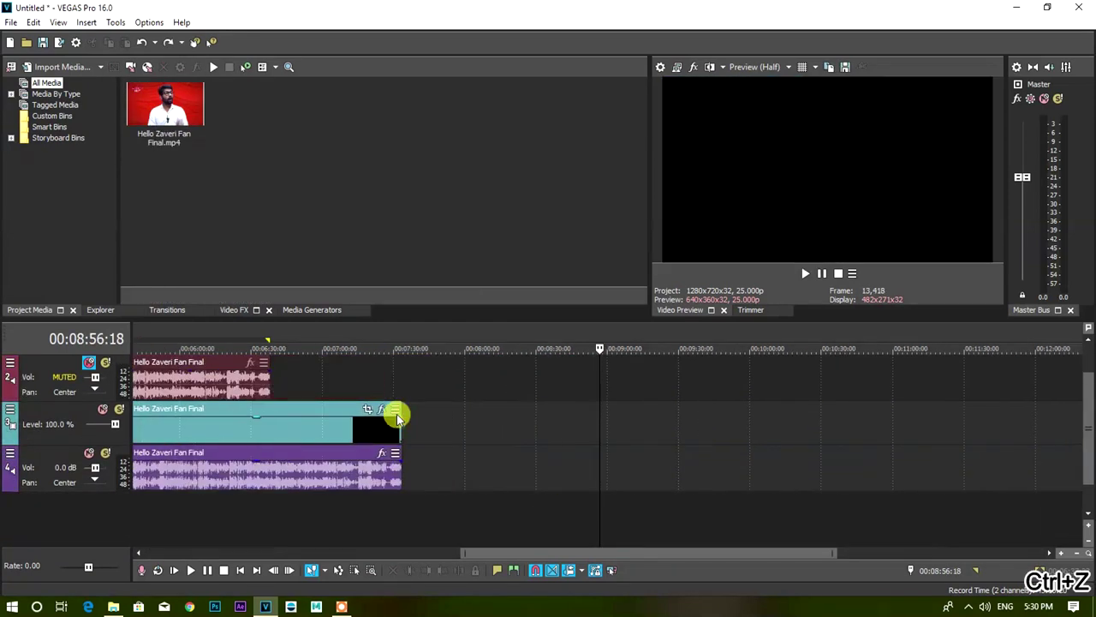
{"action": "left_click", "coordinate": [265, 338]}
{"action": "scroll", "coordinate": [350, 387], "scroll_direction": "up", "scroll_amount": 3}
{"action": "scroll", "coordinate": [351, 389], "scroll_direction": "down", "scroll_amount": 2}
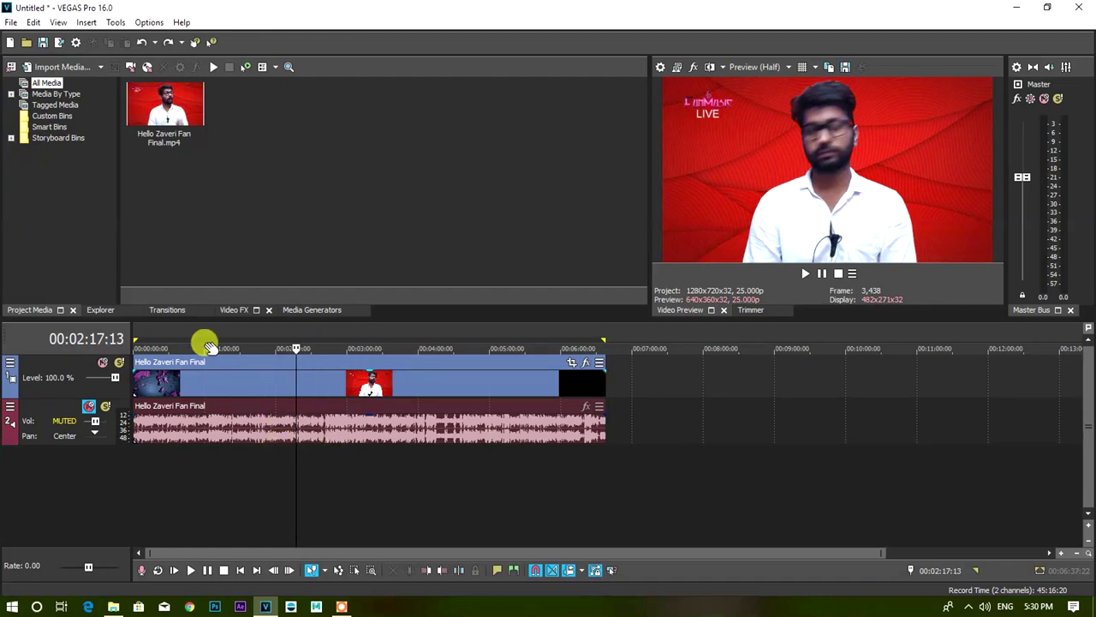
Step: Add a copy of the imported video on new tracks below the original, starting at about 00:03:15, and undo and redo the addition
{"action": "left_click_drag", "start_coordinate": [147, 141], "coordinate": [374, 490]}
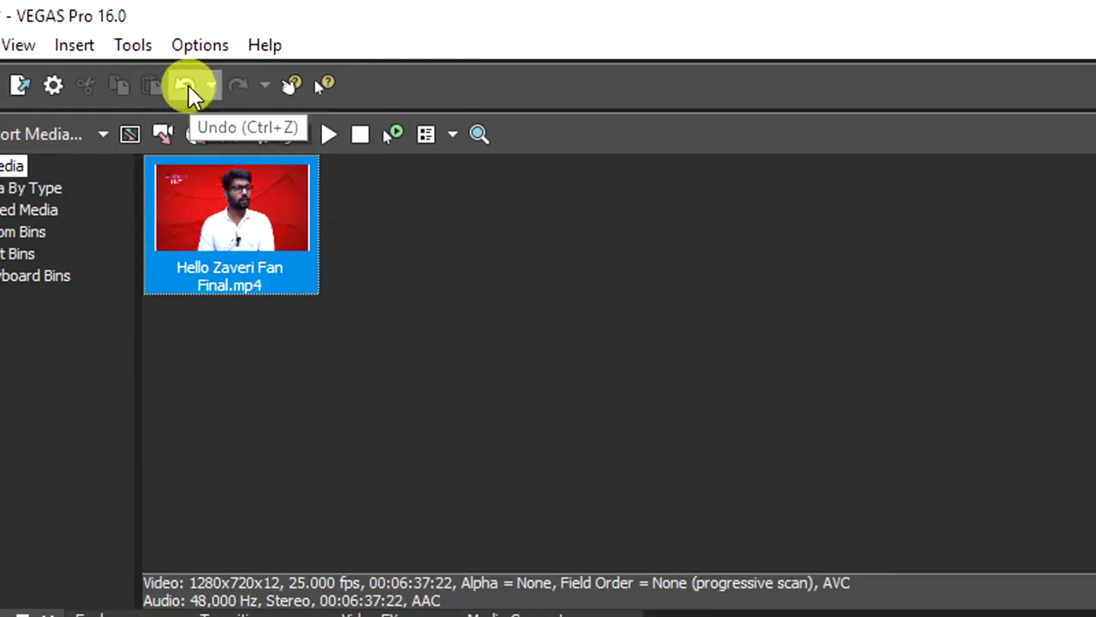
{"action": "left_click", "coordinate": [188, 87]}
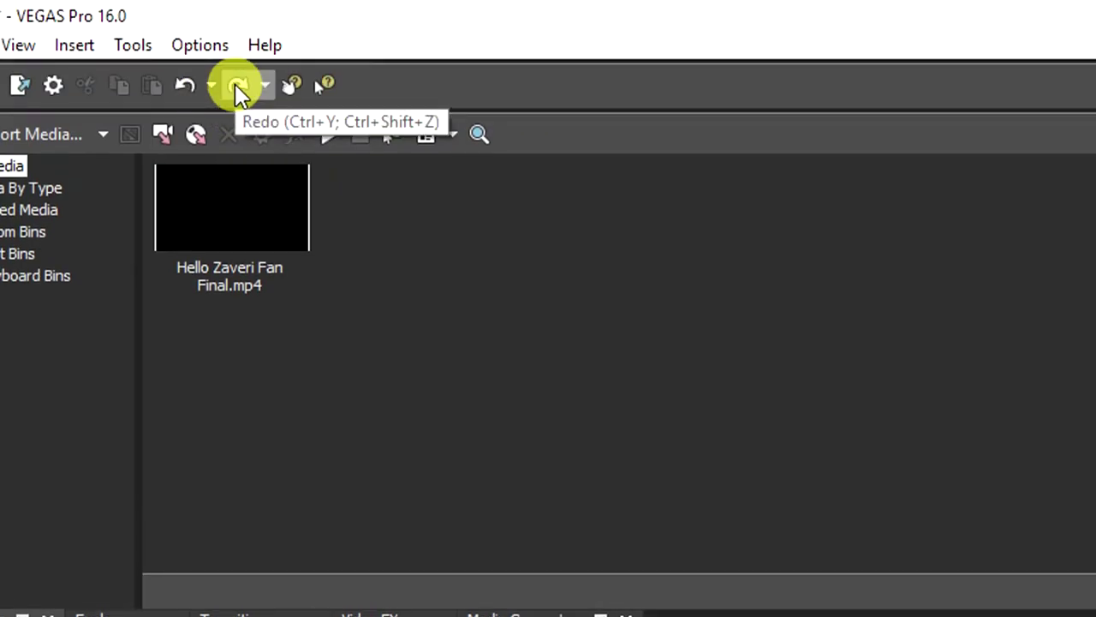
{"action": "left_click", "coordinate": [238, 85]}
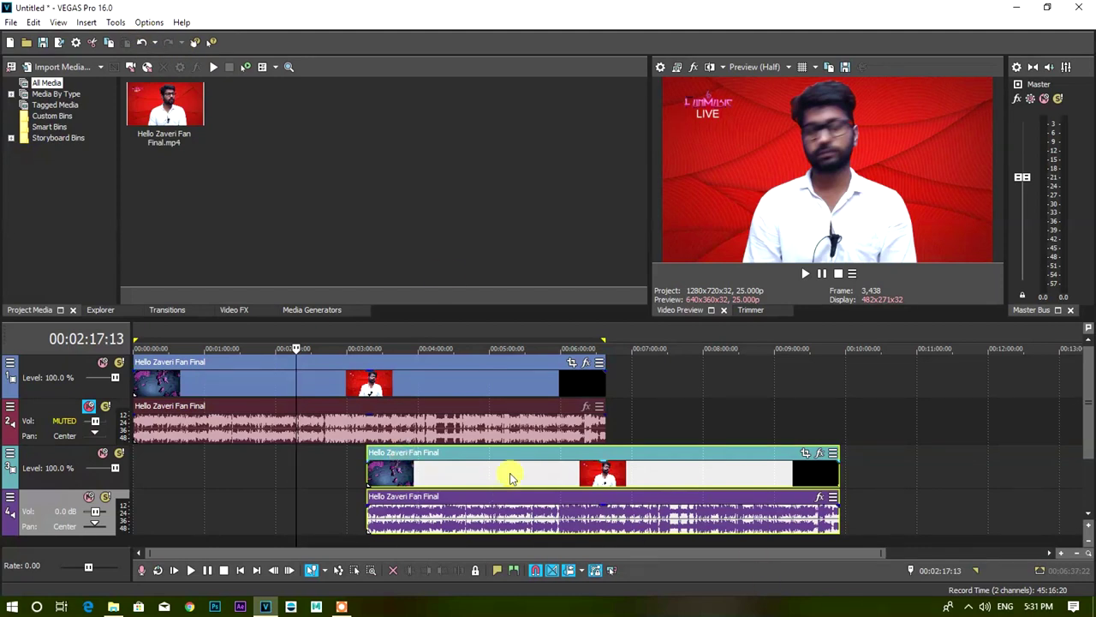
Step: Undo and redo the added copy once more, and finish with only the original clip on the timeline
{"action": "key", "text": "ctrl+z"}
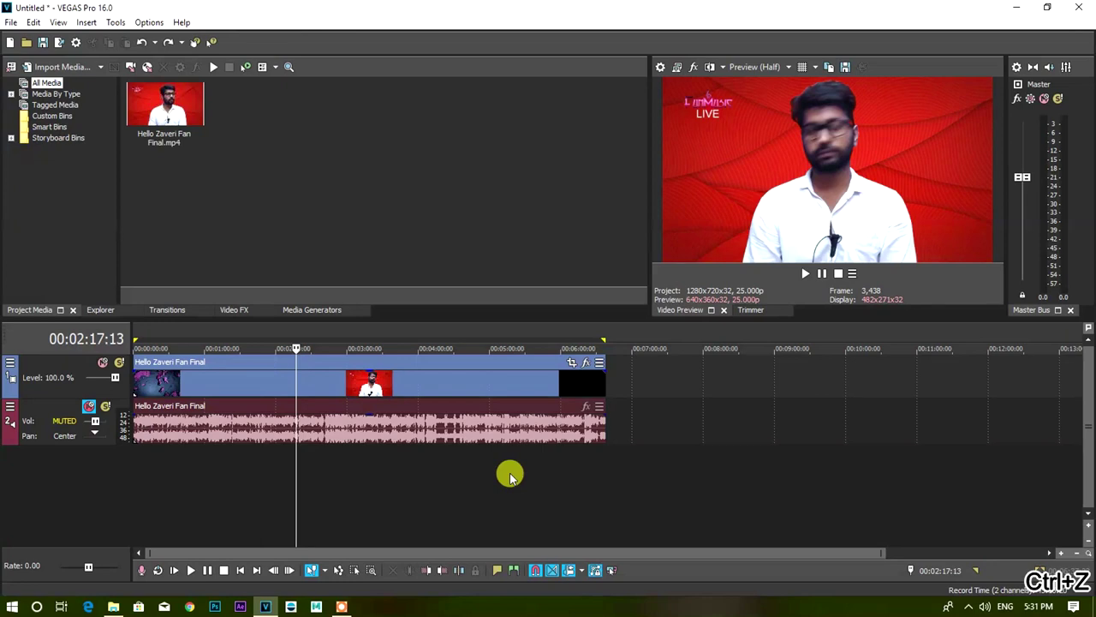
{"action": "key", "text": "ctrl+shift+z"}
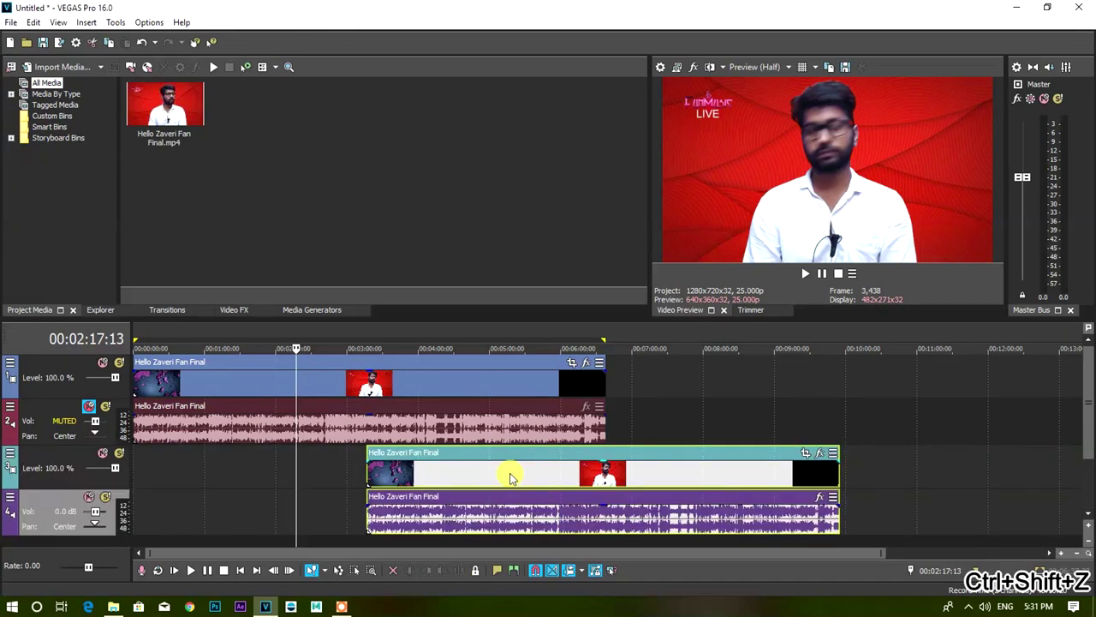
{"action": "key", "text": "ctrl+z"}
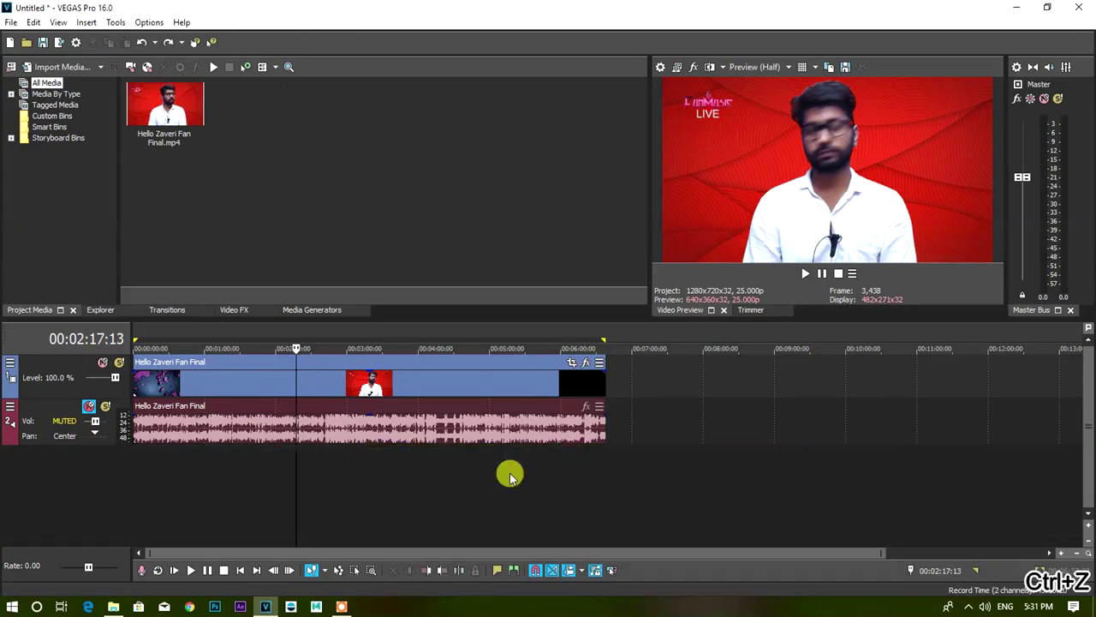
{"action": "key", "text": "ctrl+z"}
{"action": "key", "text": "ctrl+shift+z"}
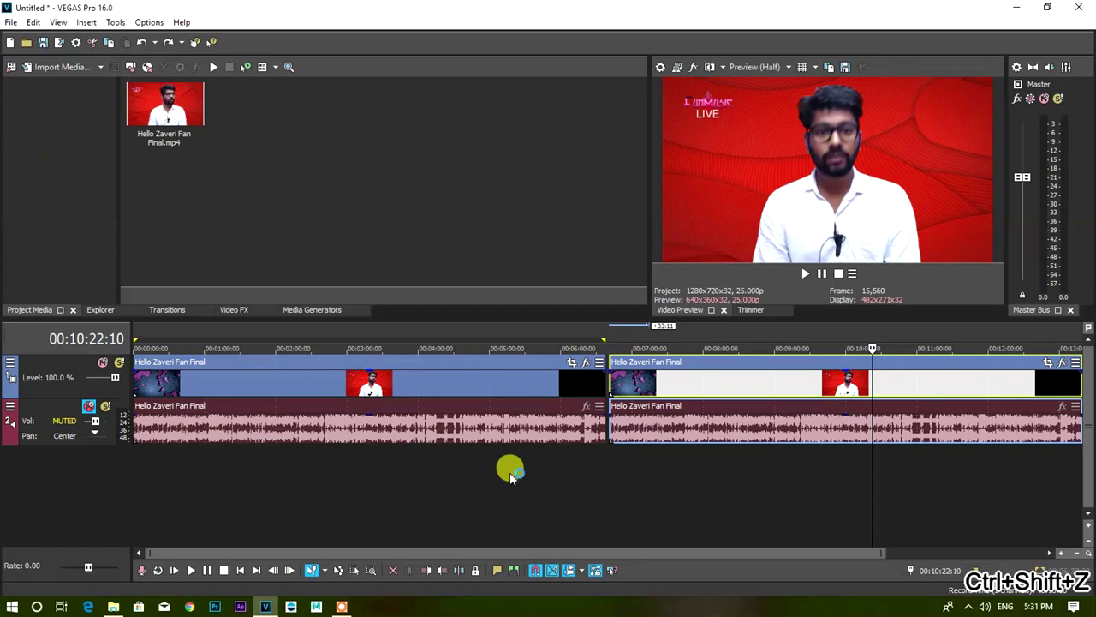
Step: Place the playhead at 00:02:45:13, zoom the timeline in and out, and return the playhead to the start of the timeline
{"action": "left_click", "coordinate": [330, 332]}
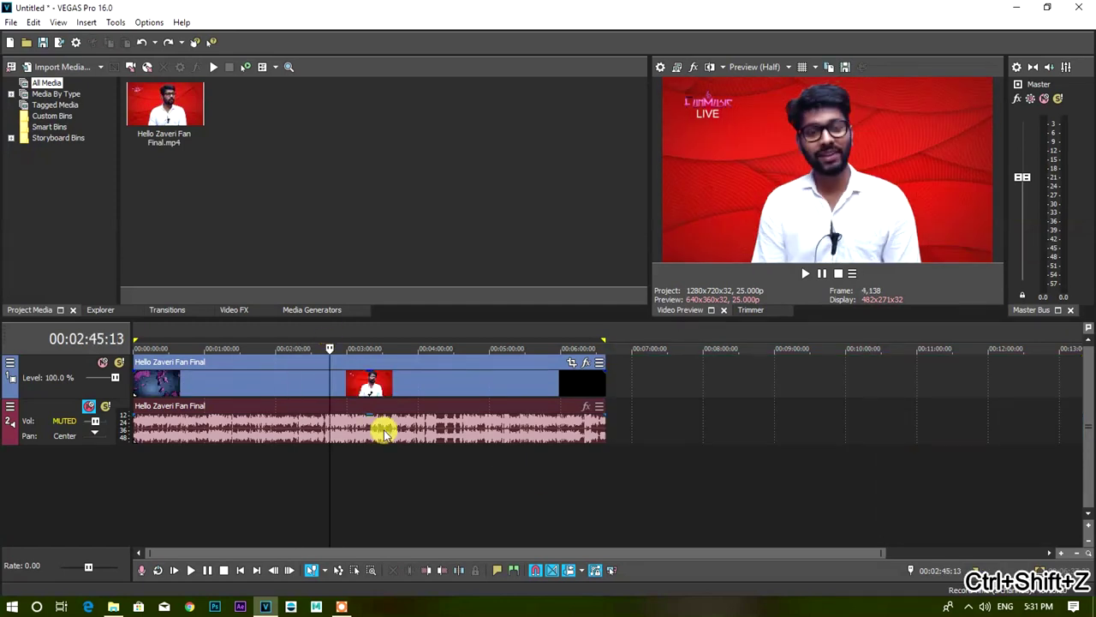
{"action": "scroll", "coordinate": [384, 429], "scroll_direction": "up", "scroll_amount": 5}
{"action": "scroll", "coordinate": [385, 433], "scroll_direction": "down", "scroll_amount": 5}
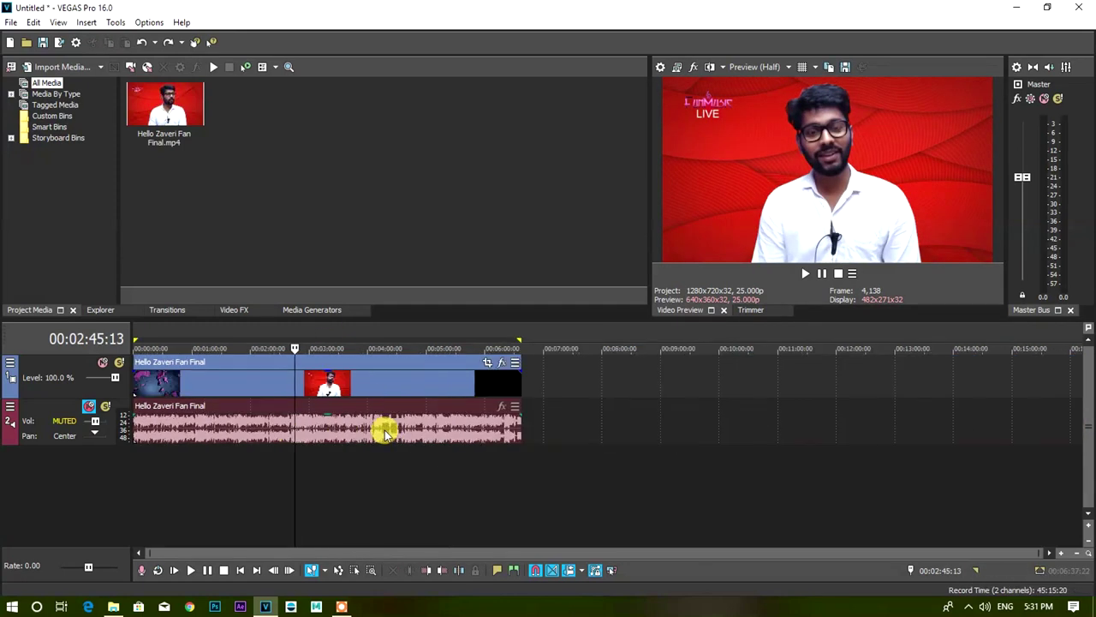
{"action": "scroll", "coordinate": [386, 432], "scroll_direction": "up", "scroll_amount": 2}
{"action": "scroll", "coordinate": [383, 435], "scroll_direction": "down", "scroll_amount": 2}
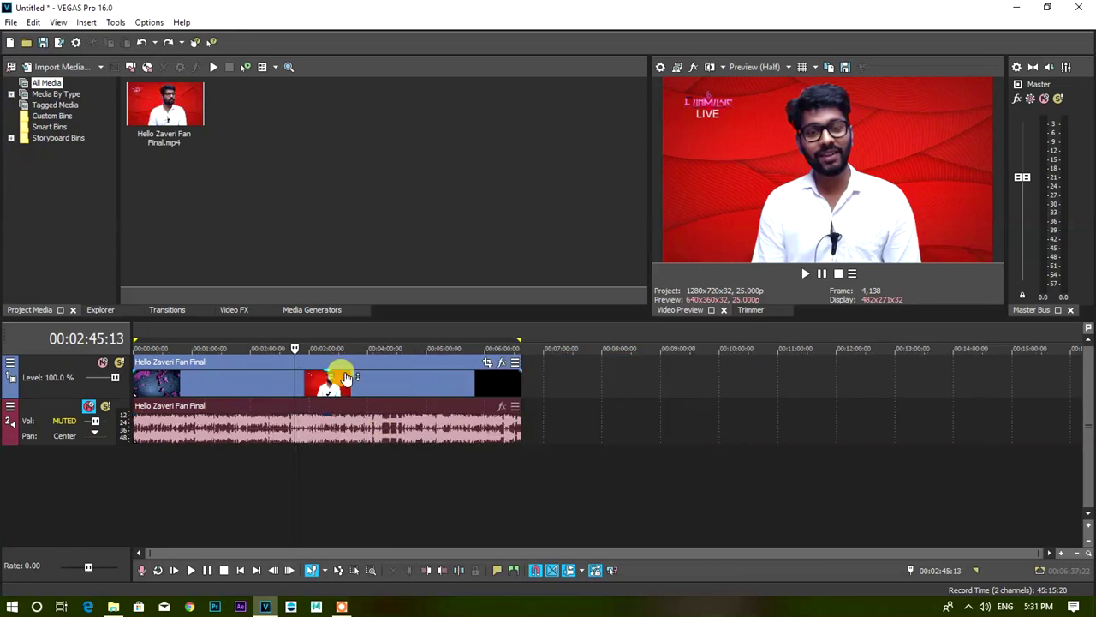
{"action": "left_click", "coordinate": [243, 346]}
{"action": "left_click", "coordinate": [135, 345]}
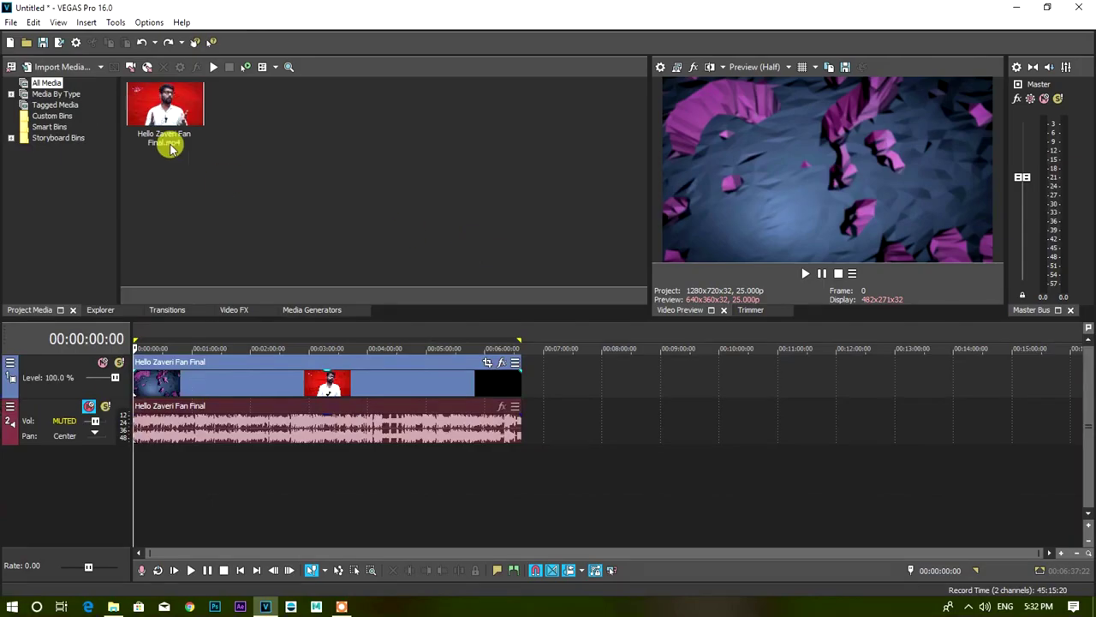
Step: Stack three copies of the imported video below the original on new tracks, starting at about 00:01:05, 00:01:36 and 00:02:10
{"action": "left_click_drag", "start_coordinate": [164, 143], "coordinate": [203, 484]}
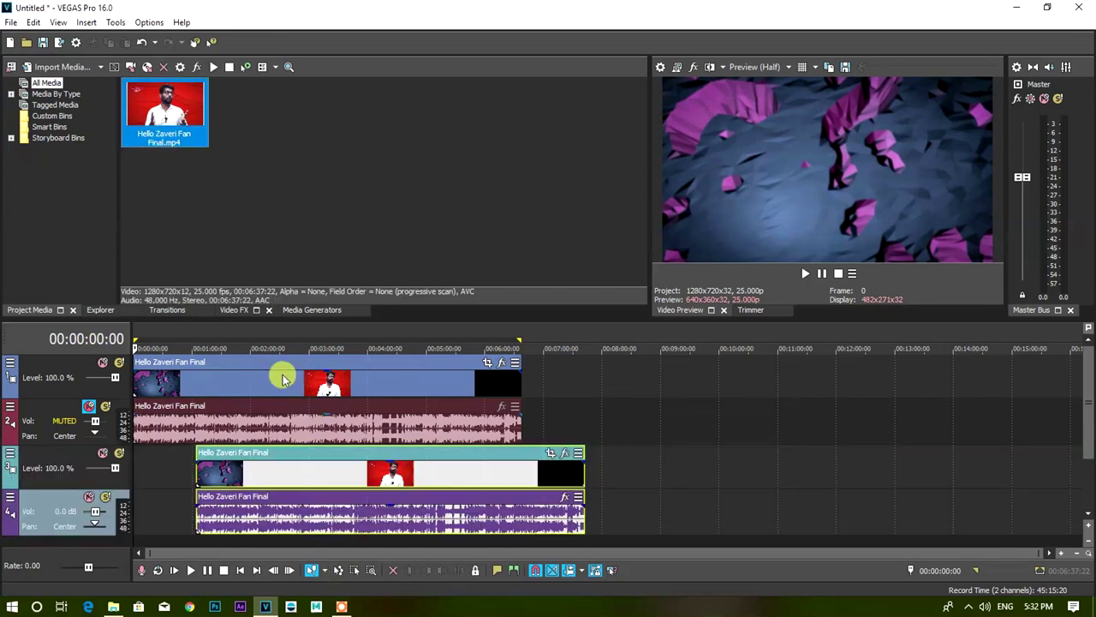
{"action": "scroll", "coordinate": [277, 443], "scroll_direction": "down", "scroll_amount": 1}
{"action": "left_click_drag", "start_coordinate": [167, 139], "coordinate": [307, 518]}
{"action": "left_click_drag", "start_coordinate": [235, 513], "coordinate": [234, 513]}
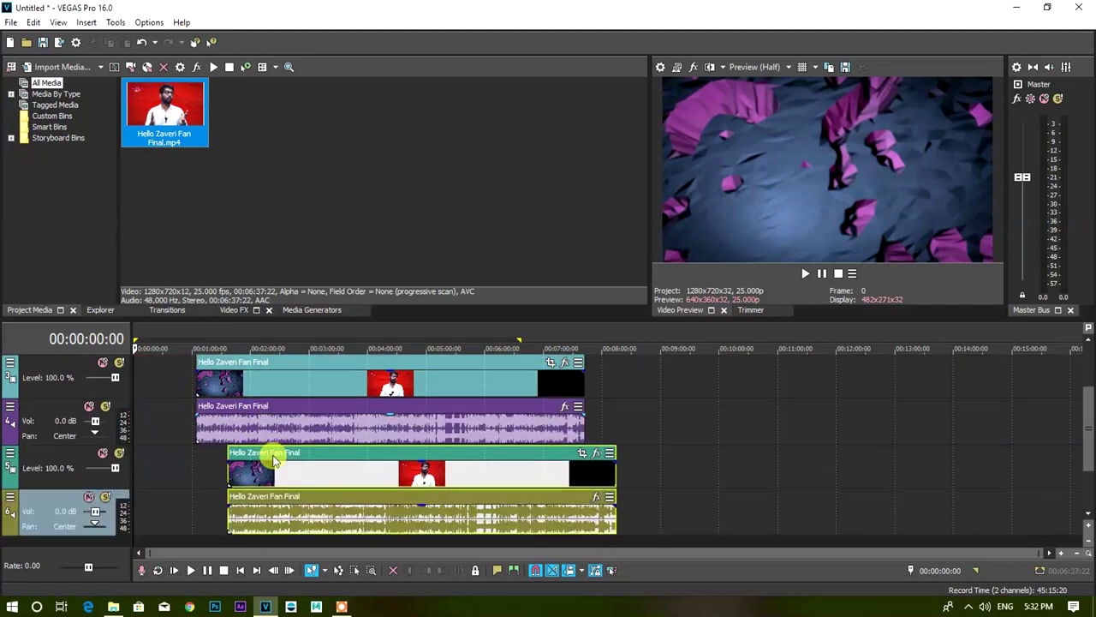
{"action": "scroll", "coordinate": [272, 436], "scroll_direction": "down", "scroll_amount": 1}
{"action": "left_click_drag", "start_coordinate": [147, 128], "coordinate": [283, 504]}
{"action": "scroll", "coordinate": [295, 454], "scroll_direction": "up", "scroll_amount": 3}
{"action": "scroll", "coordinate": [294, 450], "scroll_direction": "down", "scroll_amount": 3}
{"action": "scroll", "coordinate": [298, 448], "scroll_direction": "up", "scroll_amount": 3}
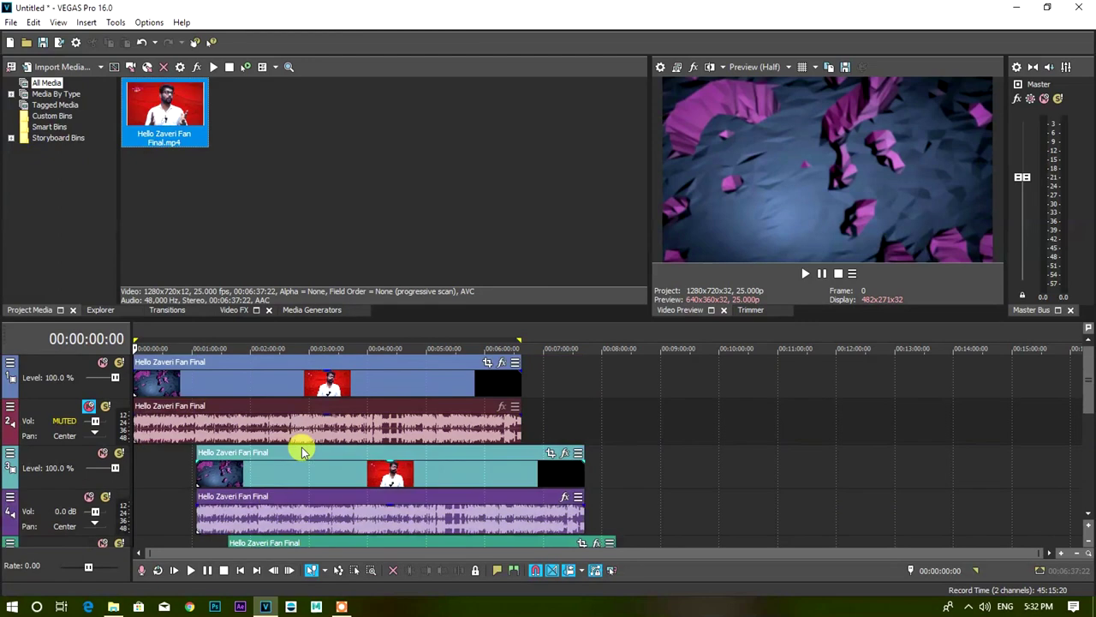
Step: Unmute the original clip's audio track and play all tracks together from 00:01:15:19
{"action": "left_click", "coordinate": [207, 335]}
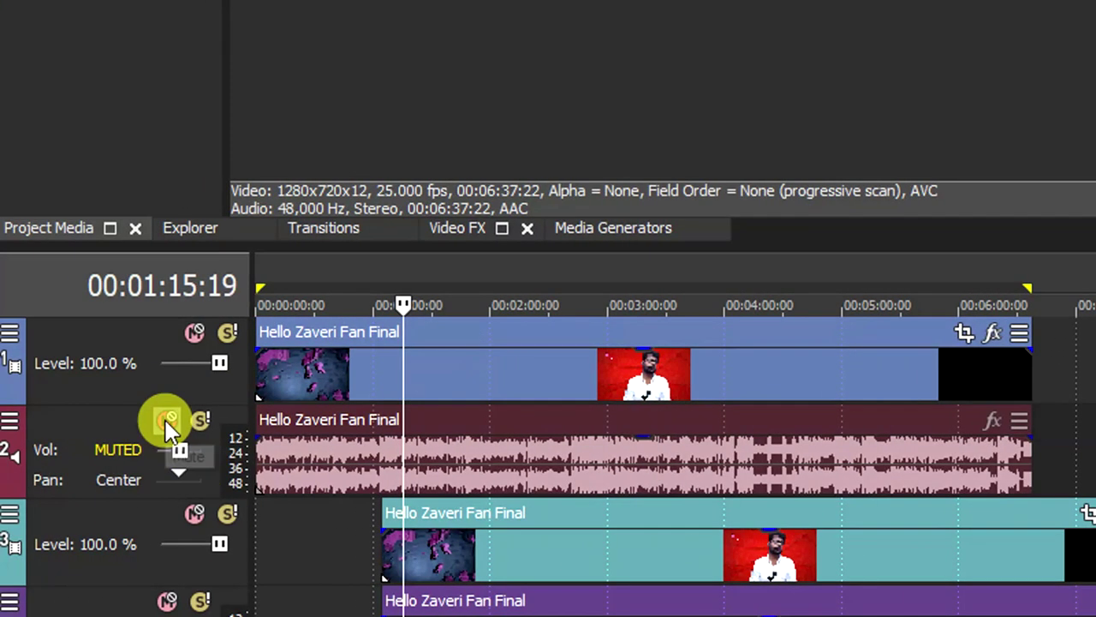
{"action": "left_click", "coordinate": [168, 421]}
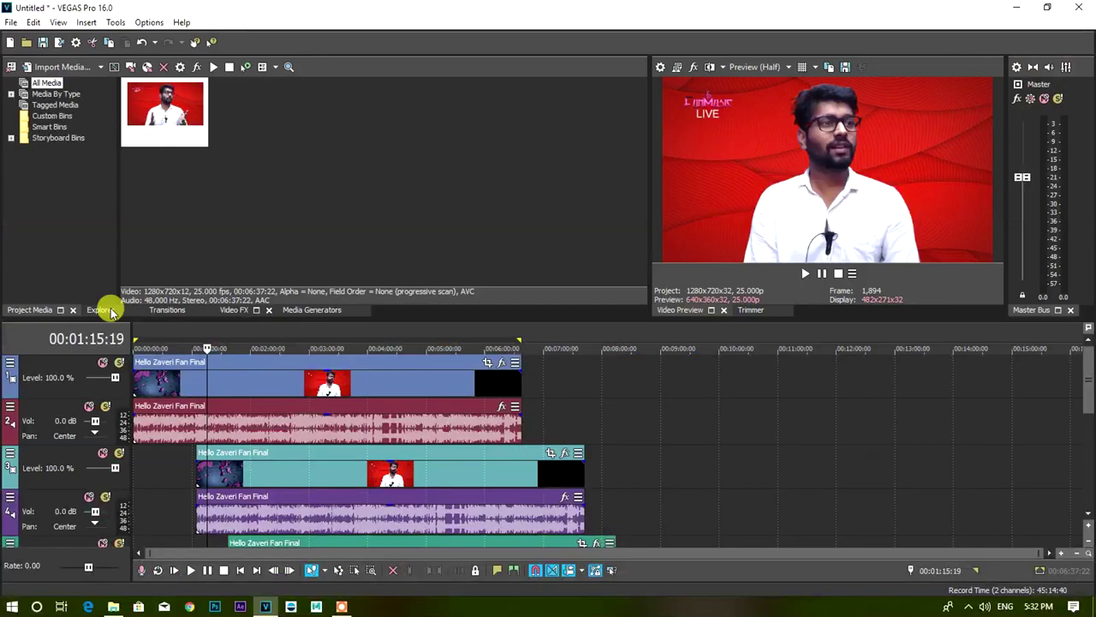
{"action": "key", "text": "space"}
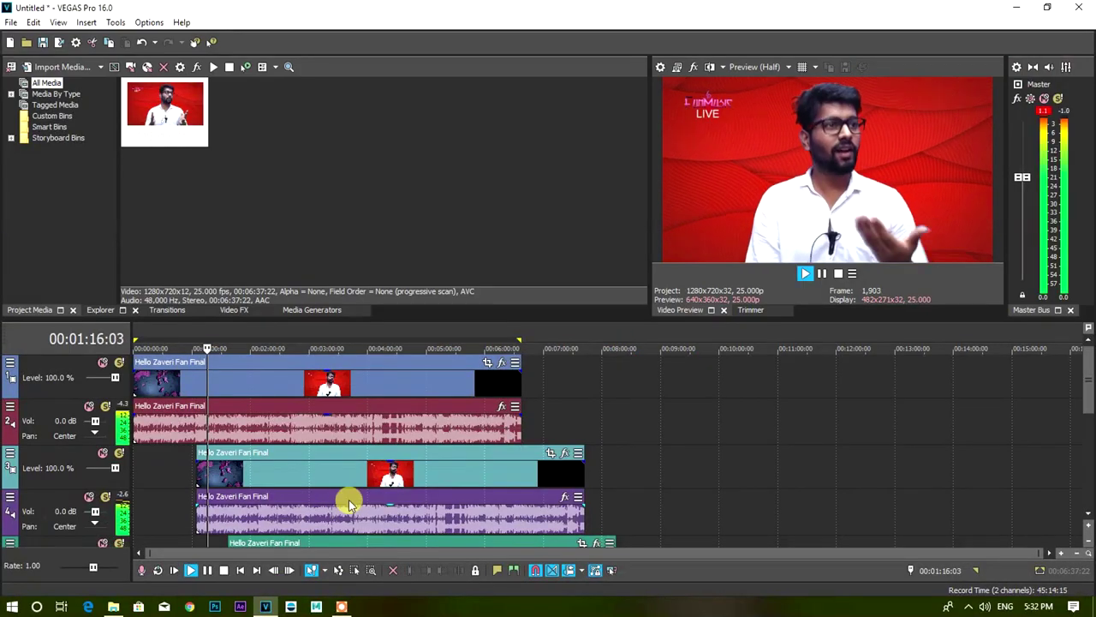
{"action": "key", "text": "space"}
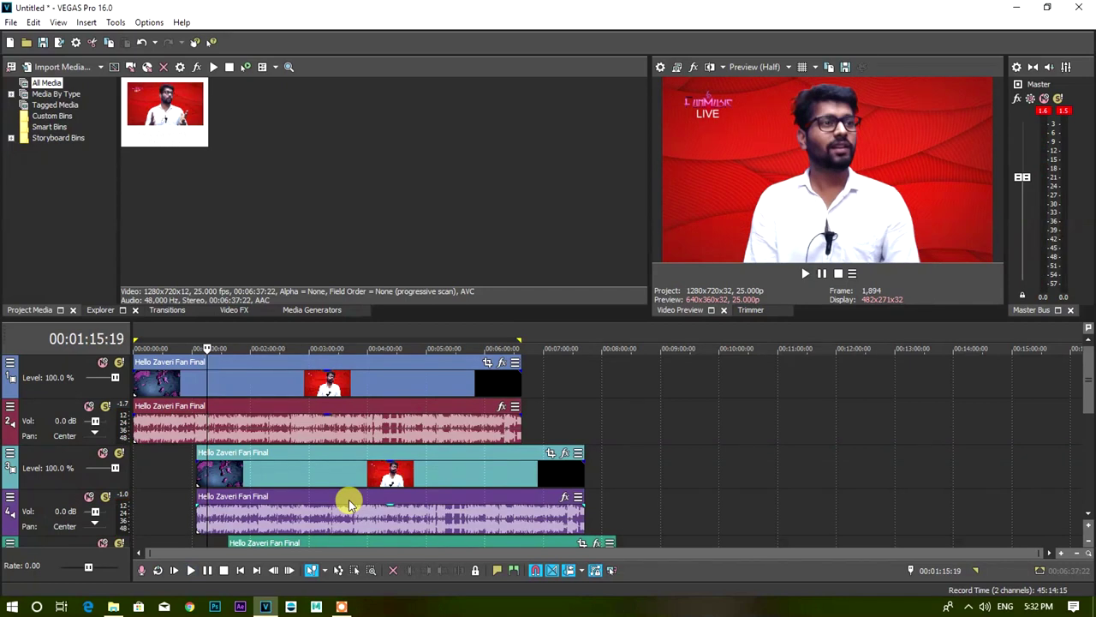
Step: Select the first video event and solo its video track and its audio track
{"action": "scroll", "coordinate": [349, 499], "scroll_direction": "down", "scroll_amount": 2}
{"action": "scroll", "coordinate": [349, 499], "scroll_direction": "up", "scroll_amount": 2}
{"action": "scroll", "coordinate": [348, 499], "scroll_direction": "down", "scroll_amount": 2}
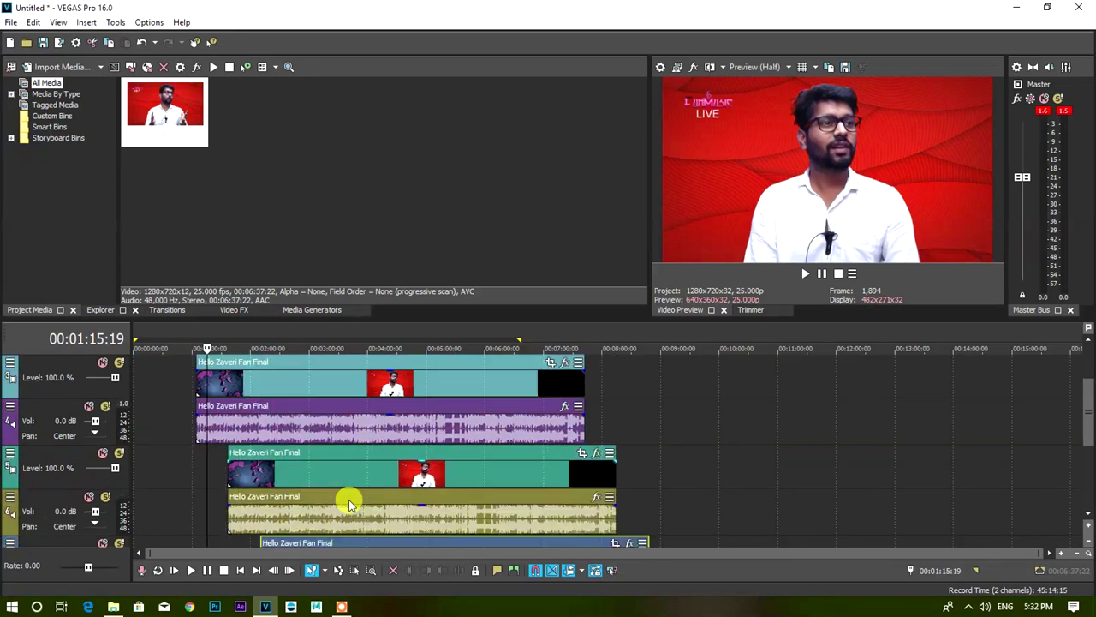
{"action": "scroll", "coordinate": [401, 420], "scroll_direction": "up", "scroll_amount": 2}
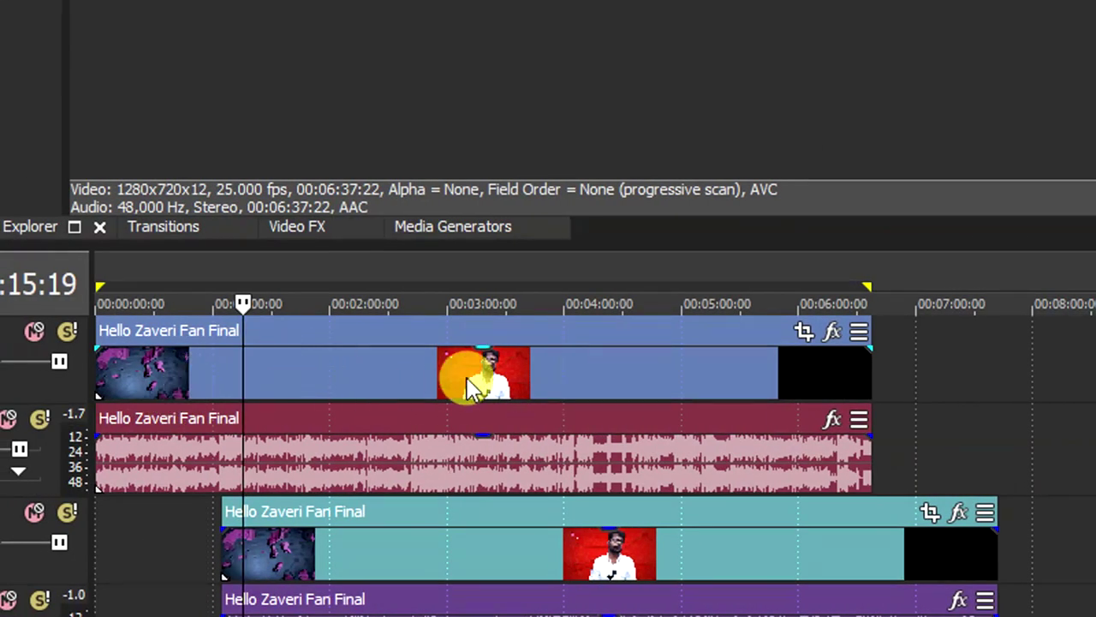
{"action": "left_click", "coordinate": [257, 362]}
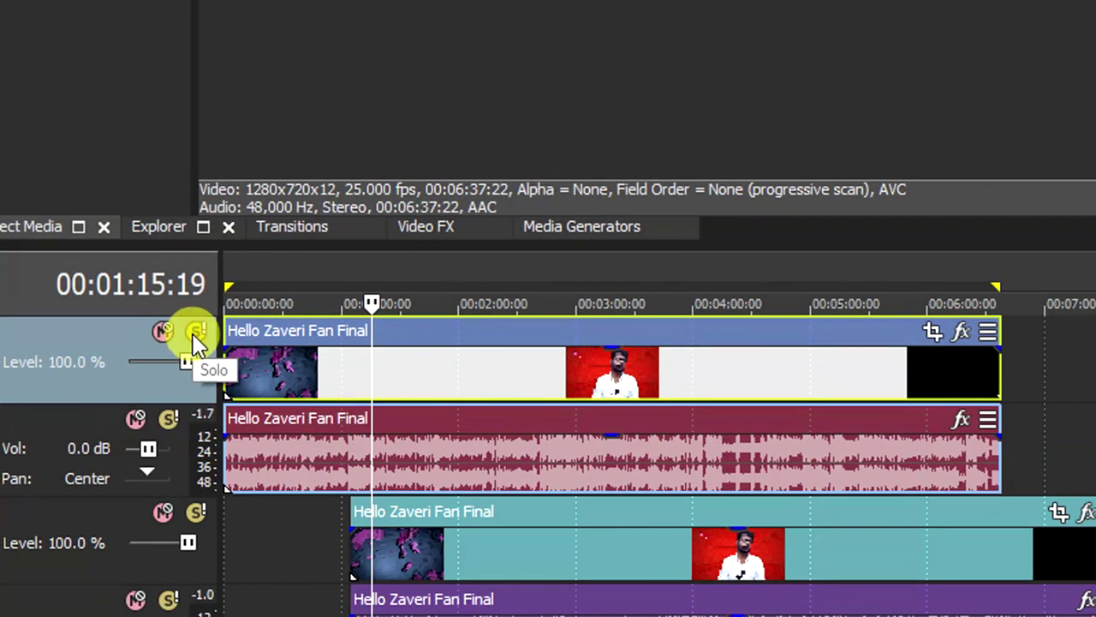
{"action": "left_click", "coordinate": [195, 332]}
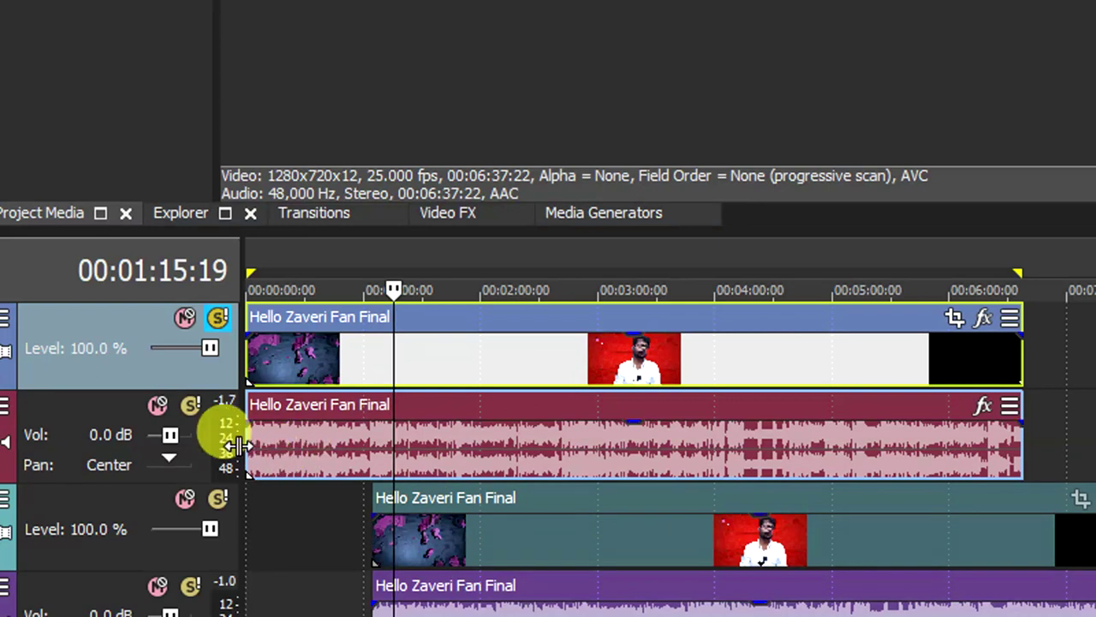
{"action": "left_click", "coordinate": [192, 406]}
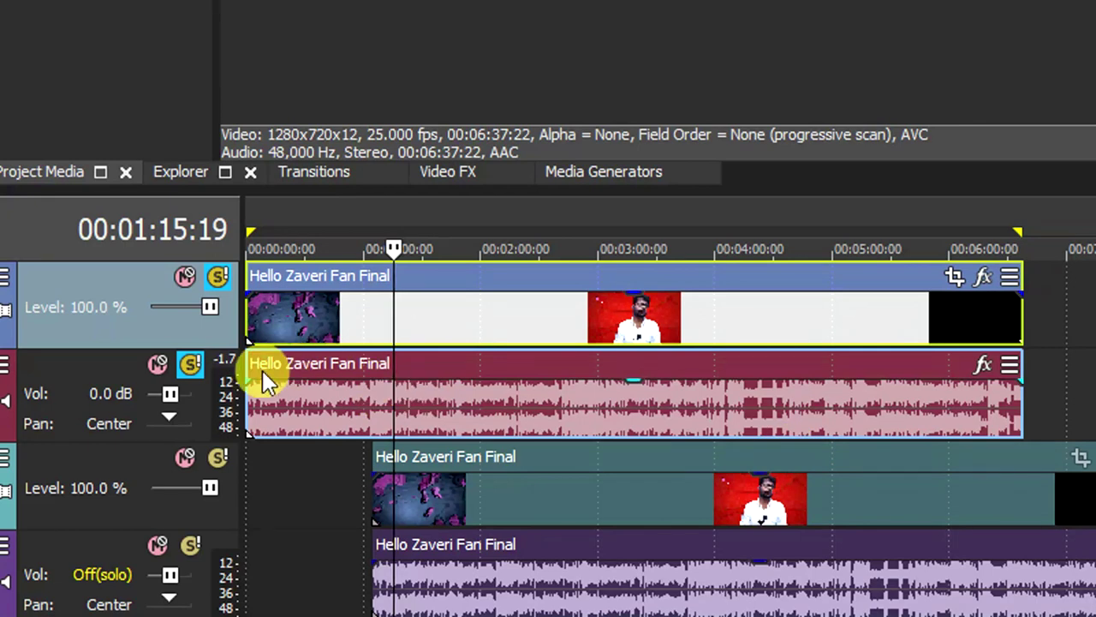
Step: Turn off solo on the original clip's video and audio tracks and undo the three stacked copies, keeping only the original clip
{"action": "left_click", "coordinate": [190, 364]}
{"action": "left_click", "coordinate": [217, 276]}
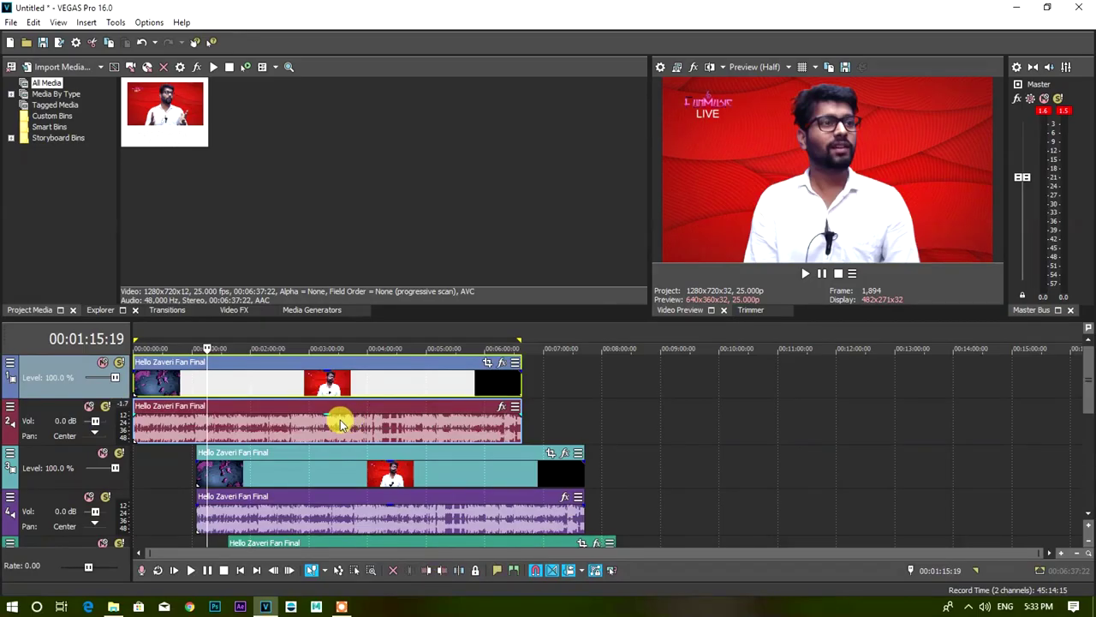
{"action": "key", "text": "ctrl+z"}
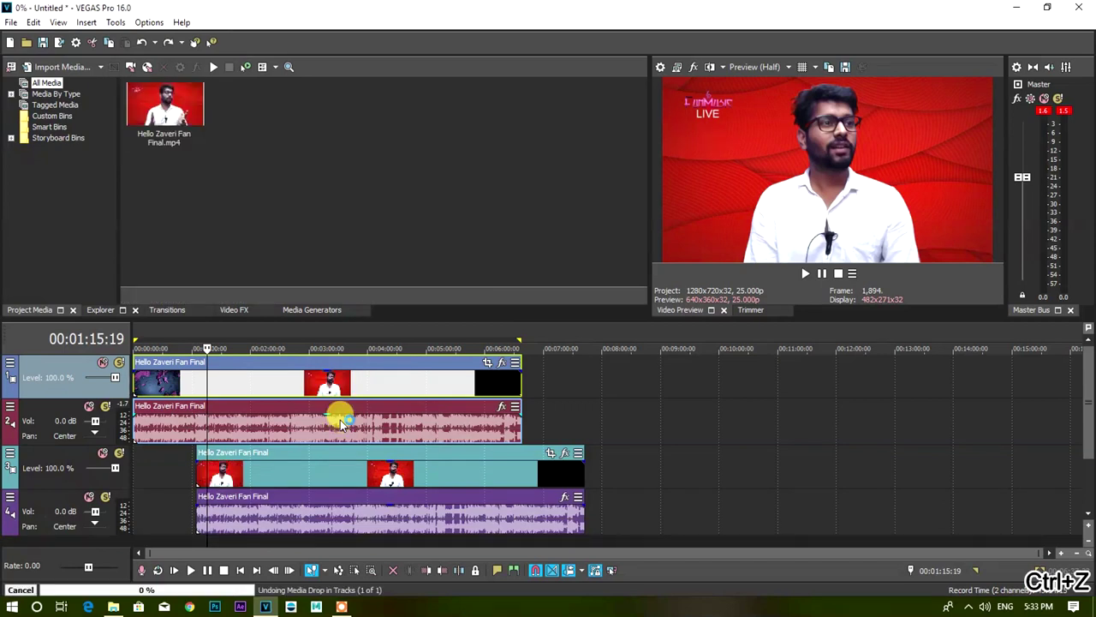
{"action": "key", "text": "ctrl+z"}
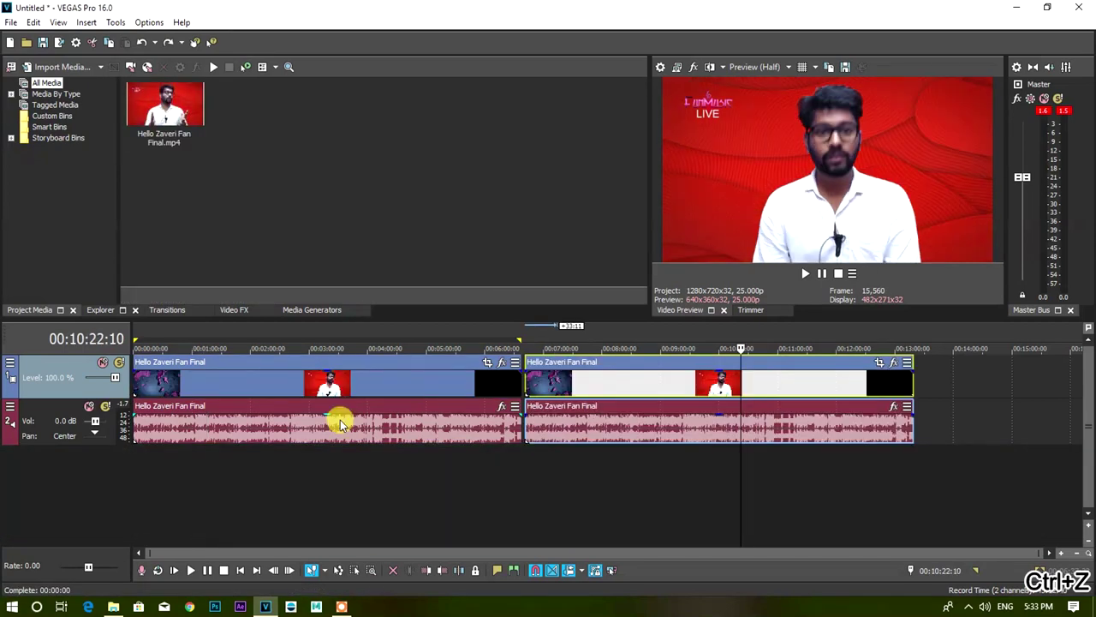
{"action": "key", "text": "ctrl+shift+z"}
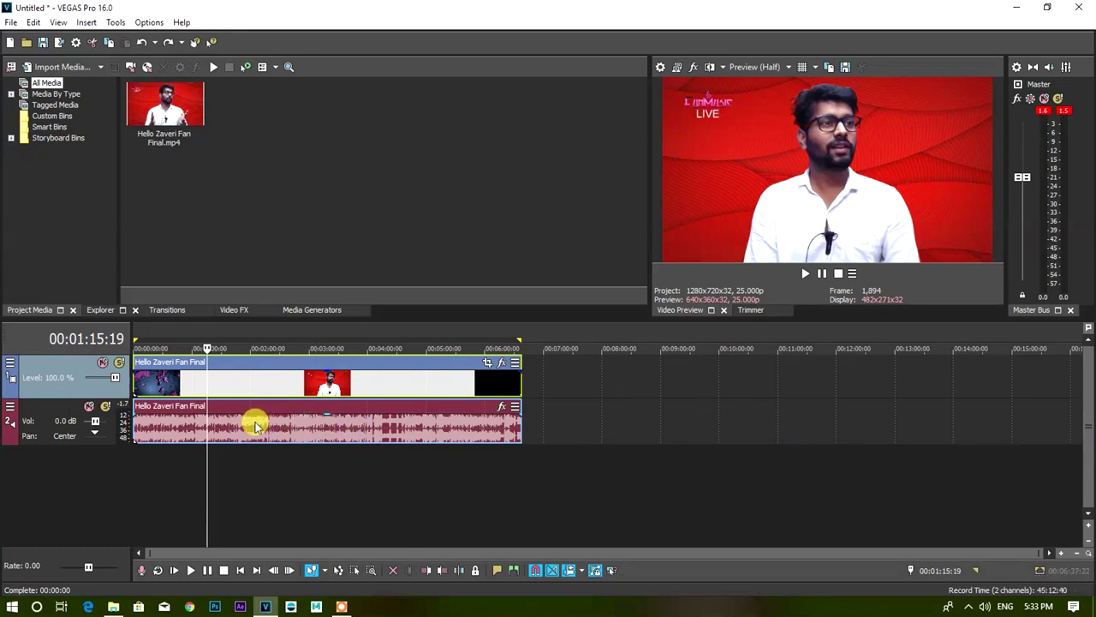
Step: Place the playhead at 00:00:44:05 and set the audio track's display color to teal green
{"action": "left_click", "coordinate": [260, 454]}
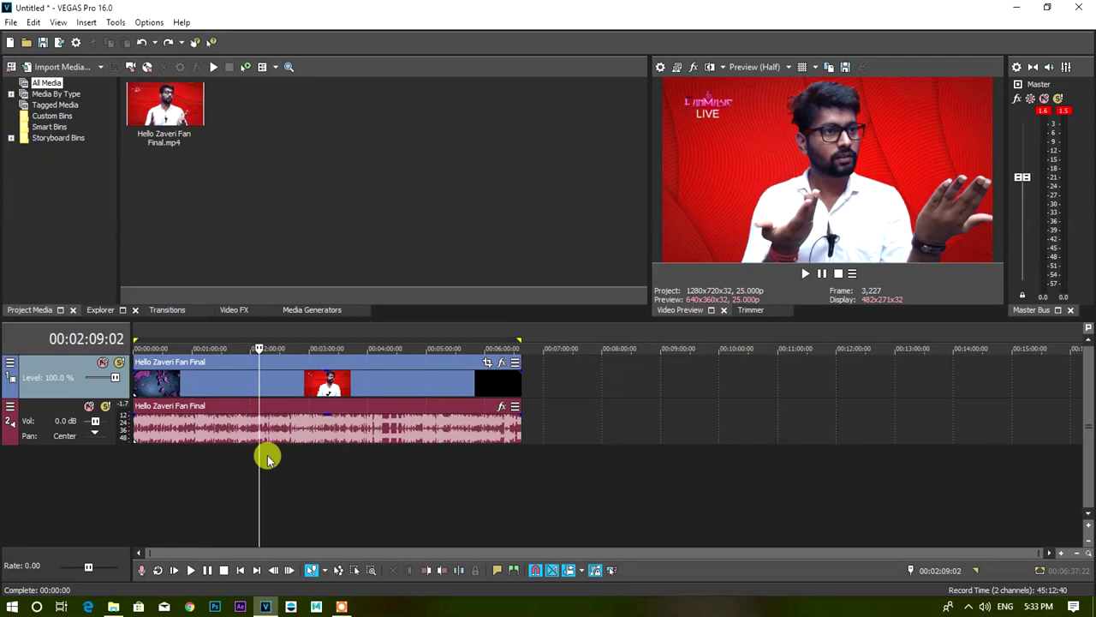
{"action": "left_click", "coordinate": [216, 417]}
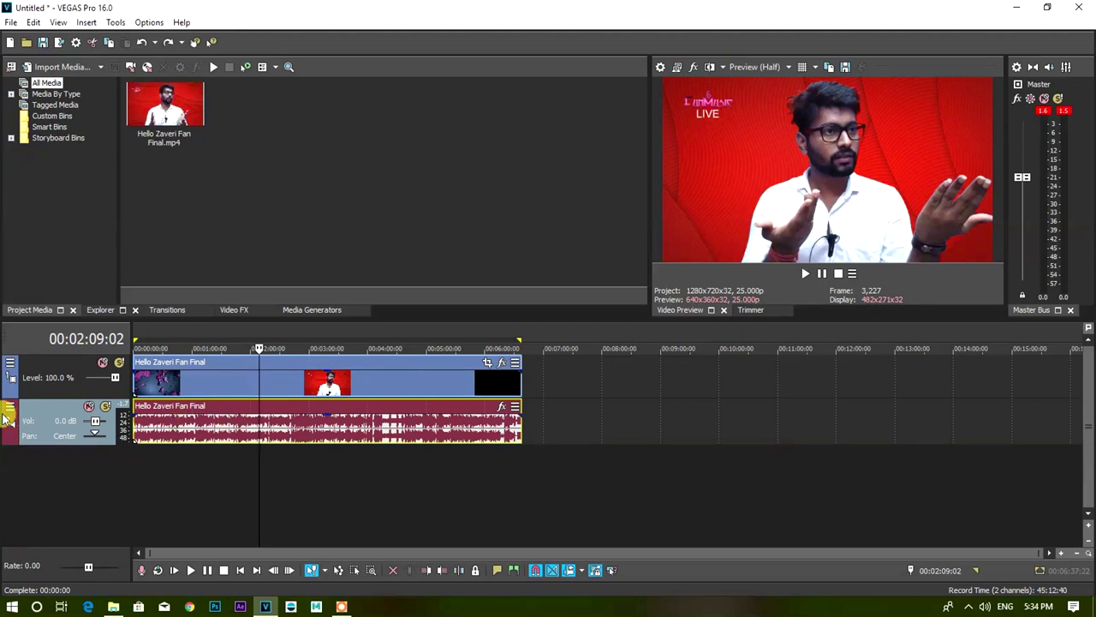
{"action": "left_click", "coordinate": [230, 377]}
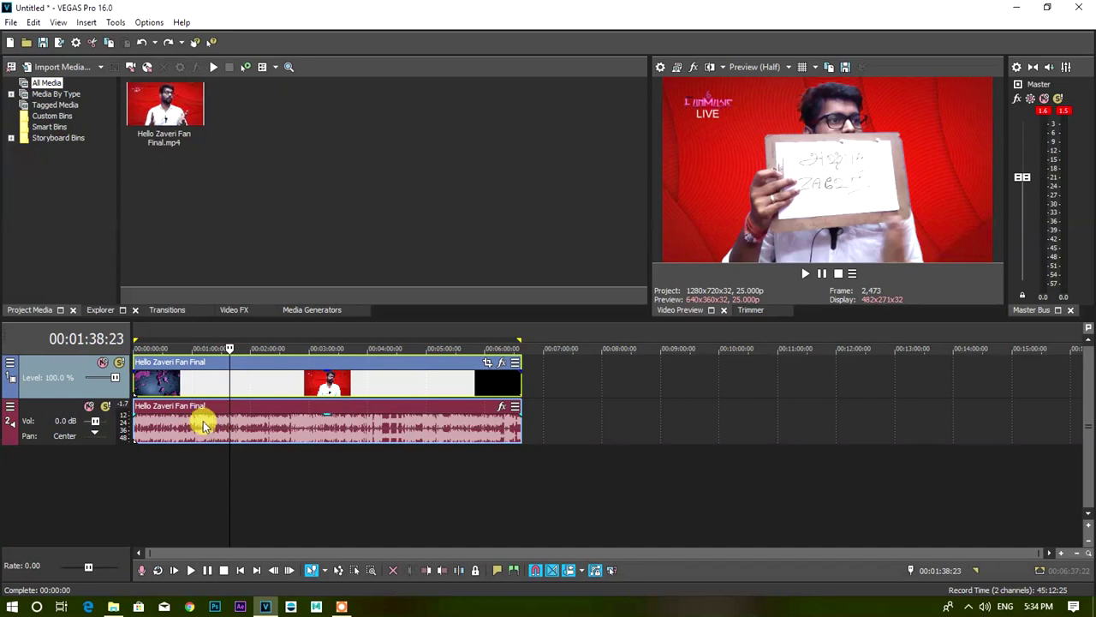
{"action": "left_click", "coordinate": [176, 336]}
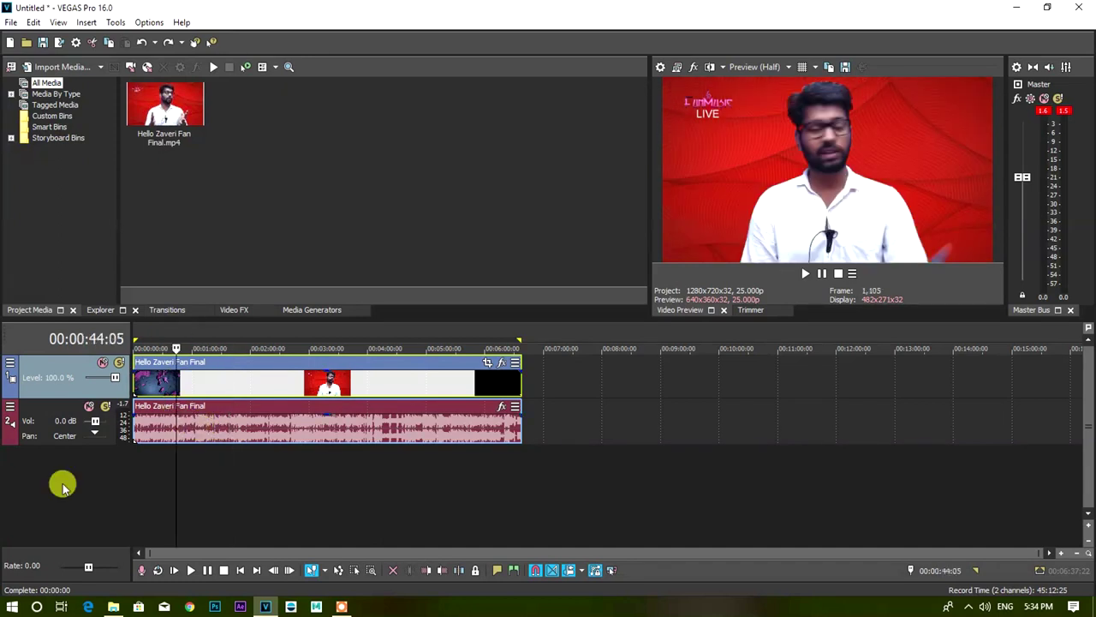
{"action": "right_click", "coordinate": [8, 437]}
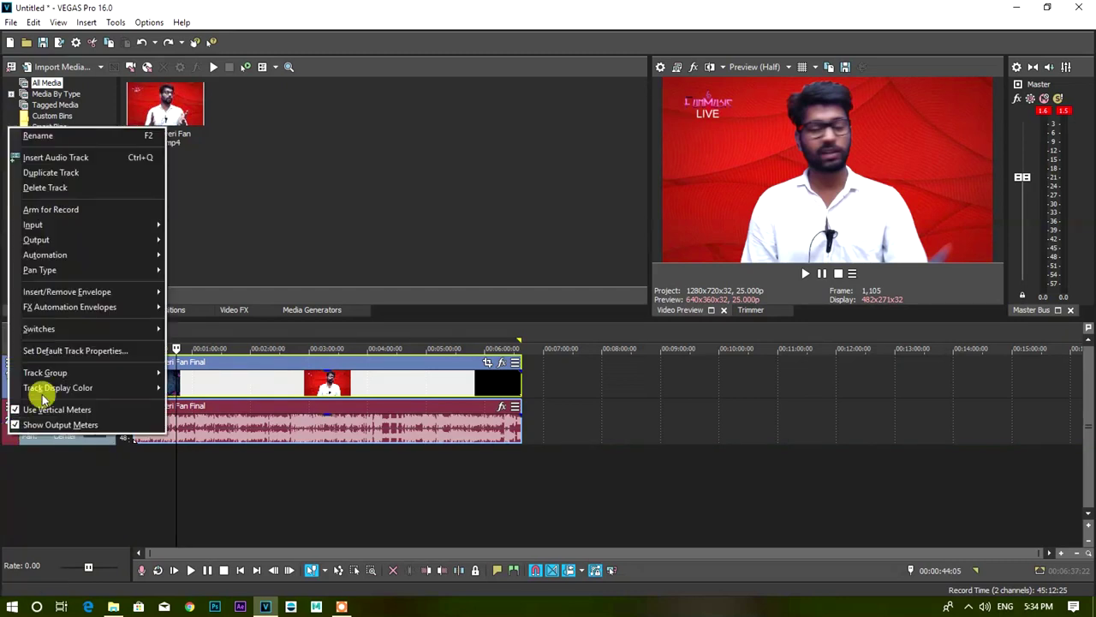
{"action": "mouse_move", "coordinate": [43, 389]}
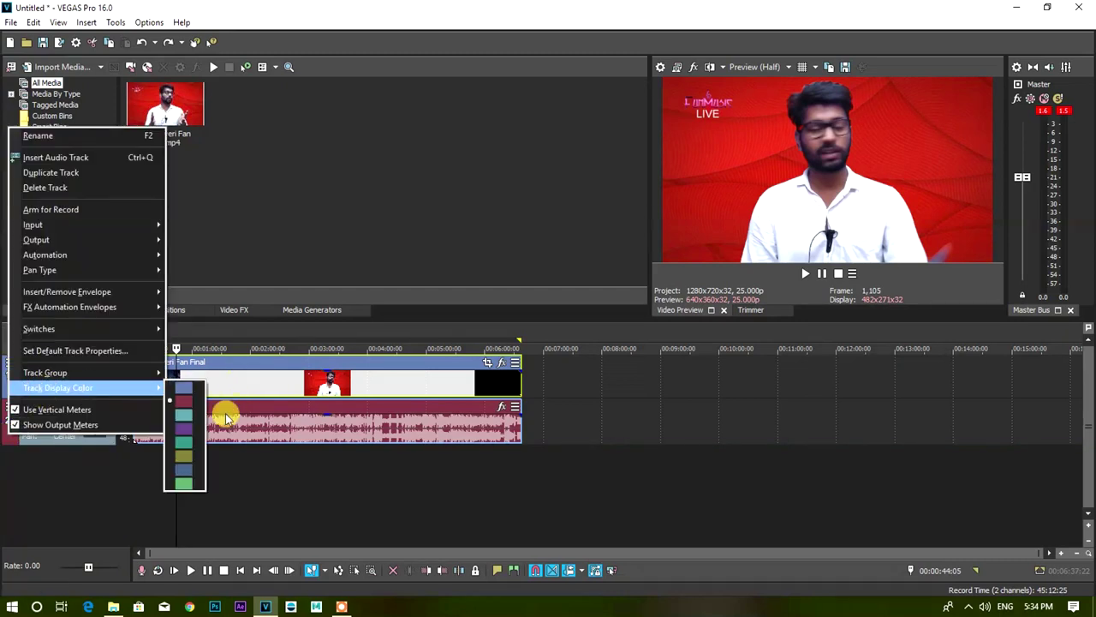
{"action": "left_click", "coordinate": [188, 443]}
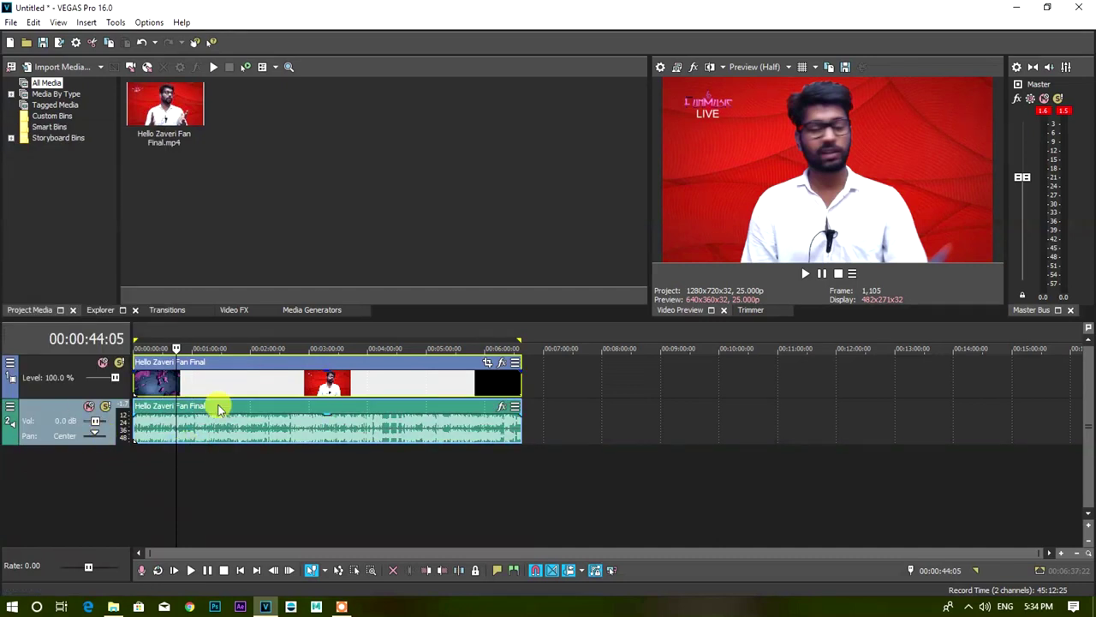
Step: Select the audio event and place the playhead at 00:01:21:10
{"action": "left_click", "coordinate": [197, 343]}
{"action": "left_click", "coordinate": [155, 341]}
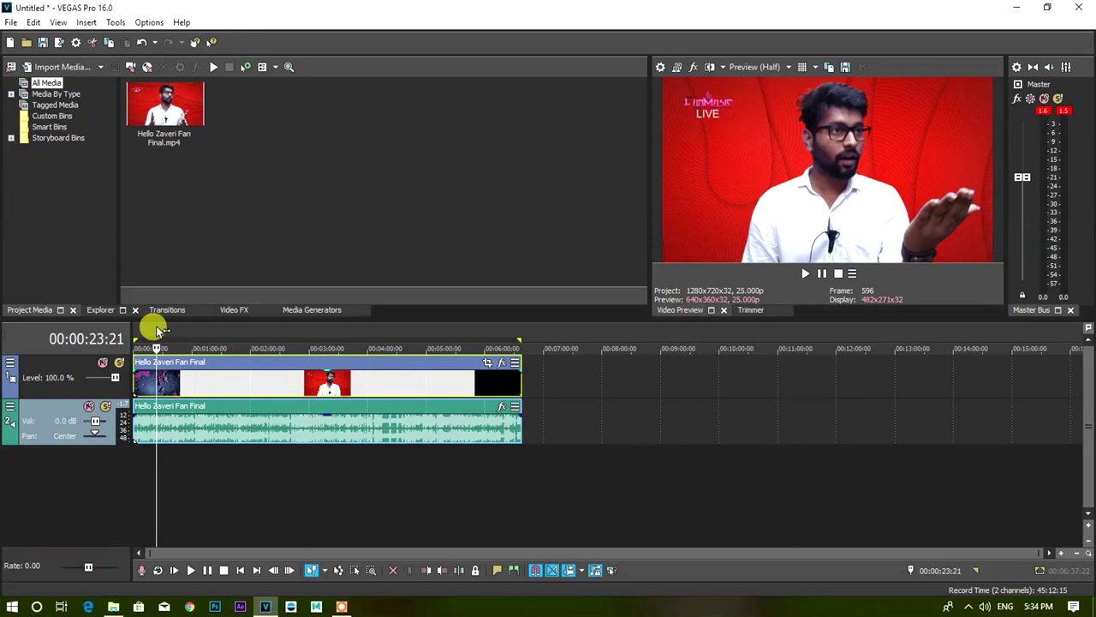
{"action": "left_click", "coordinate": [193, 428]}
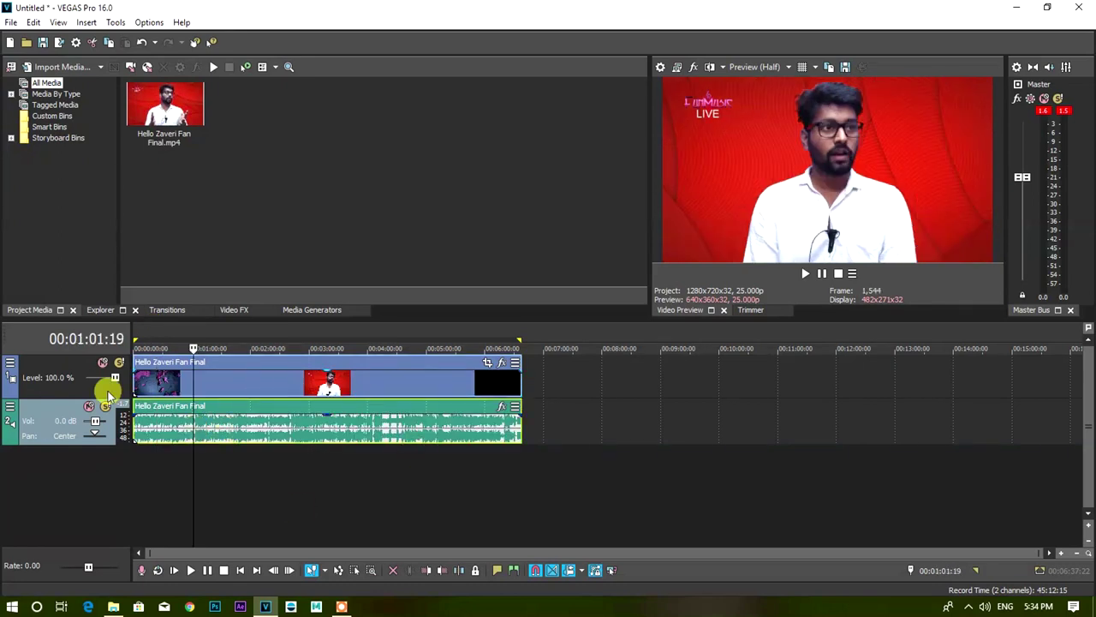
{"action": "left_click", "coordinate": [212, 429]}
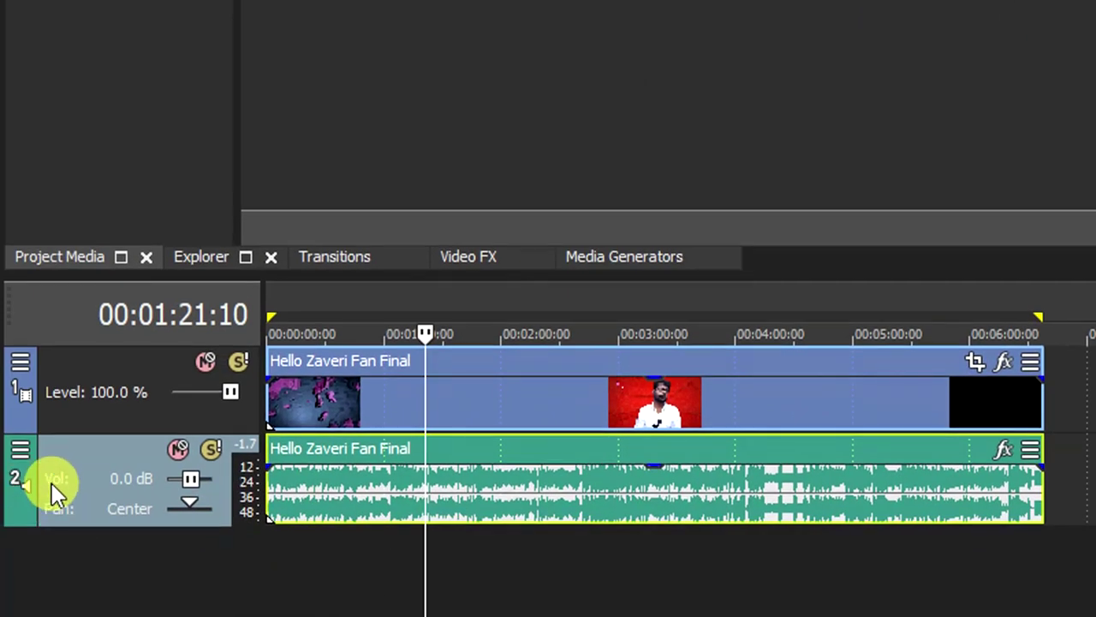
Step: Try different volume levels on the audio track, such as 5.0, 3.0 and 4.0 dB, and return it to 0.0 dB
{"action": "left_click_drag", "start_coordinate": [188, 477], "coordinate": [195, 483]}
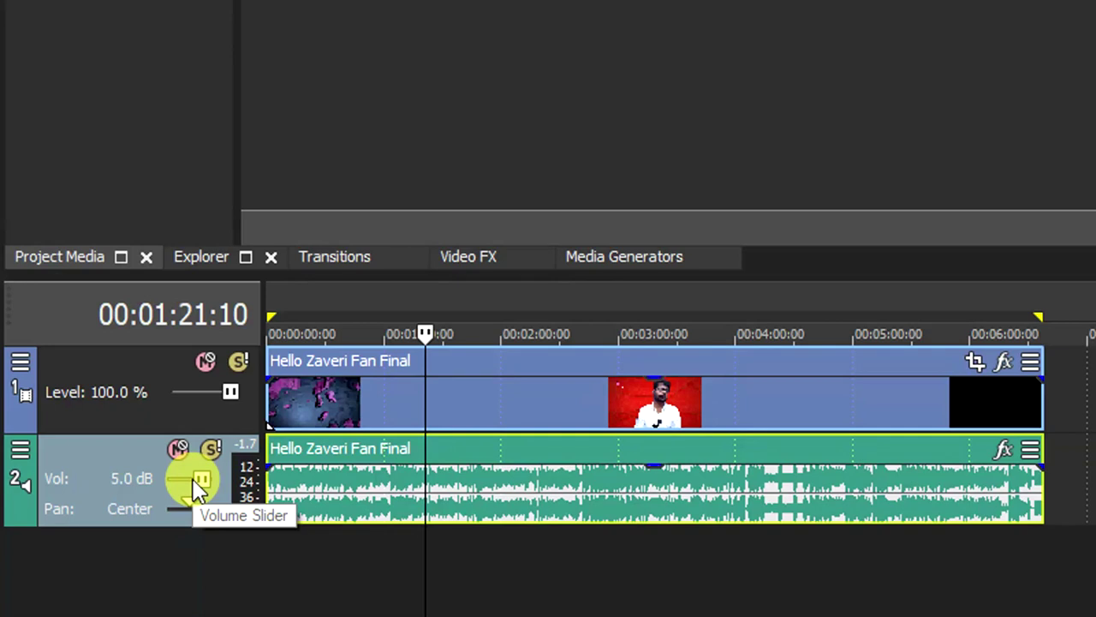
{"action": "scroll", "coordinate": [194, 481], "scroll_direction": "down", "scroll_amount": 7}
{"action": "scroll", "coordinate": [193, 480], "scroll_direction": "up", "scroll_amount": 3}
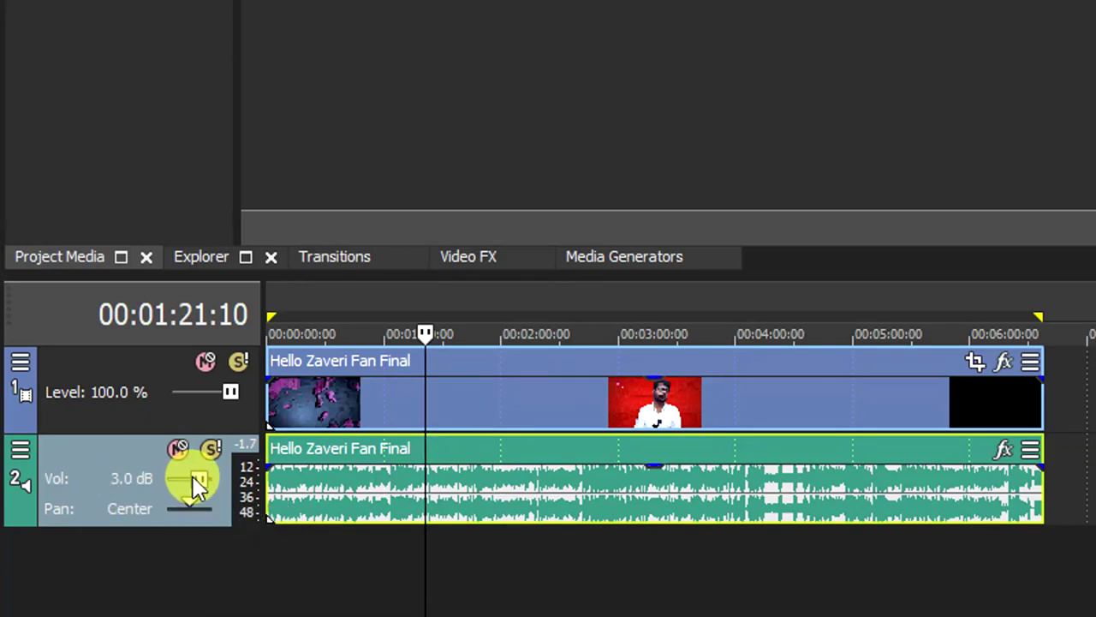
{"action": "scroll", "coordinate": [196, 484], "scroll_direction": "up", "scroll_amount": 1}
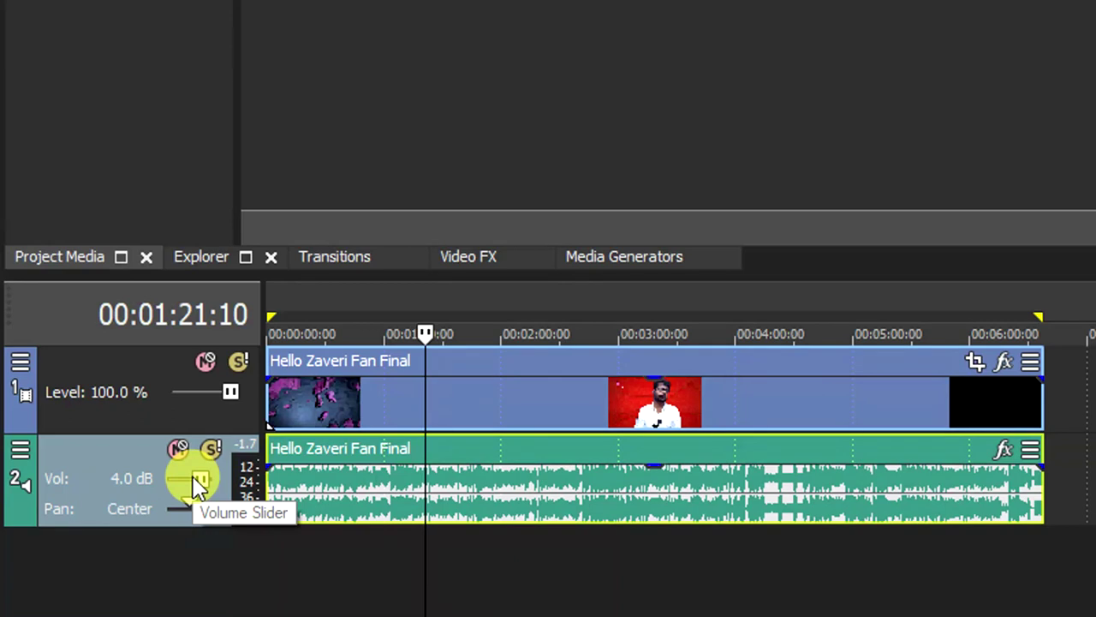
{"action": "scroll", "coordinate": [196, 484], "scroll_direction": "down", "scroll_amount": 1}
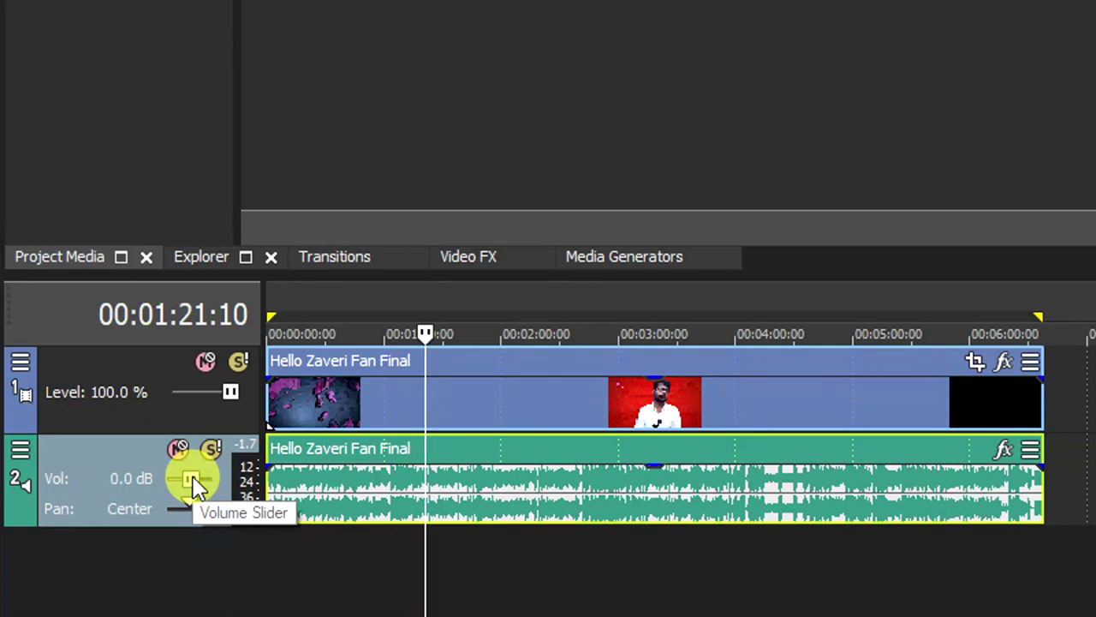
{"action": "scroll", "coordinate": [193, 484], "scroll_direction": "up", "scroll_amount": 1}
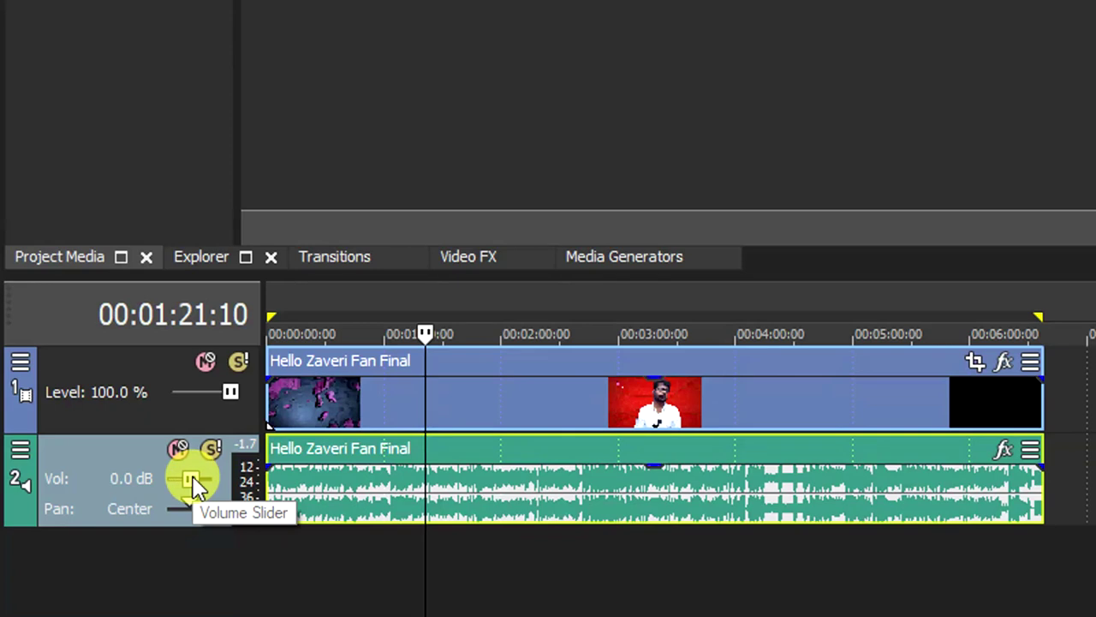
{"action": "mouse_move", "coordinate": [191, 477]}
{"action": "left_mouse_down"}
{"action": "mouse_move", "coordinate": [204, 477]}
{"action": "mouse_move", "coordinate": [176, 478]}
{"action": "mouse_move", "coordinate": [201, 479]}
{"action": "mouse_move", "coordinate": [191, 485]}
{"action": "left_mouse_up"}
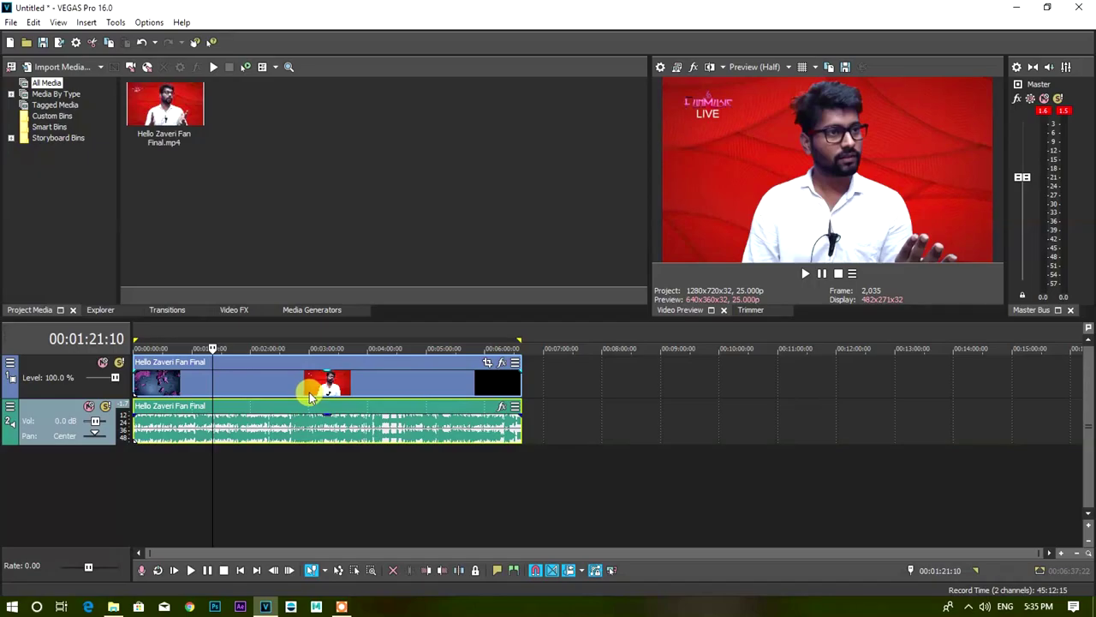
Step: Place the playhead at 00:01:26:07, view that frame in the full-screen external monitor preview, and exit full screen
{"action": "left_click", "coordinate": [218, 425]}
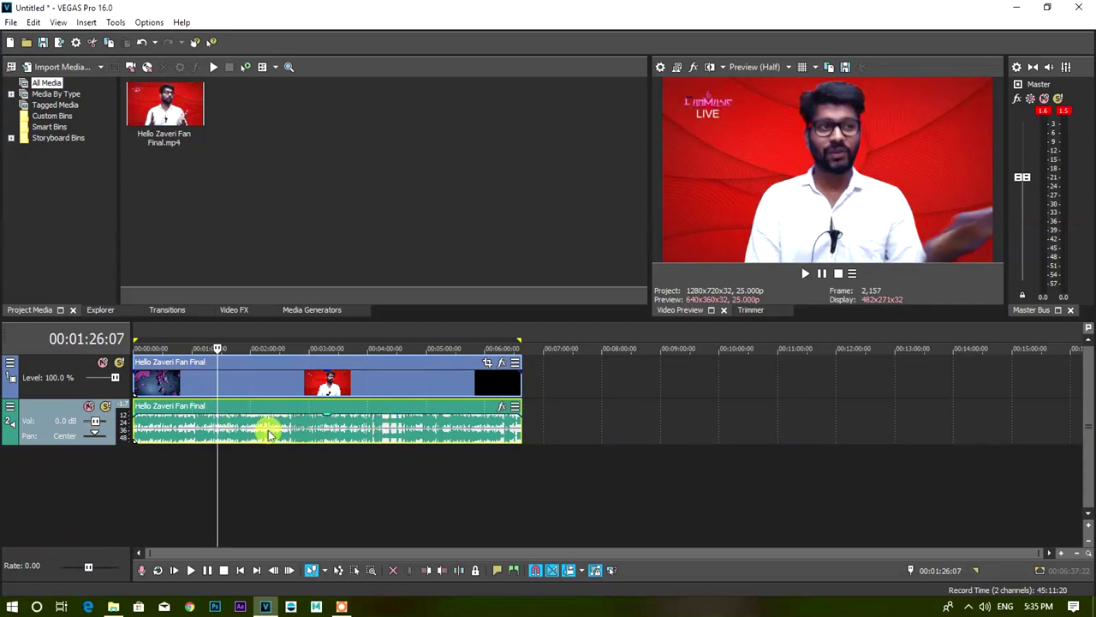
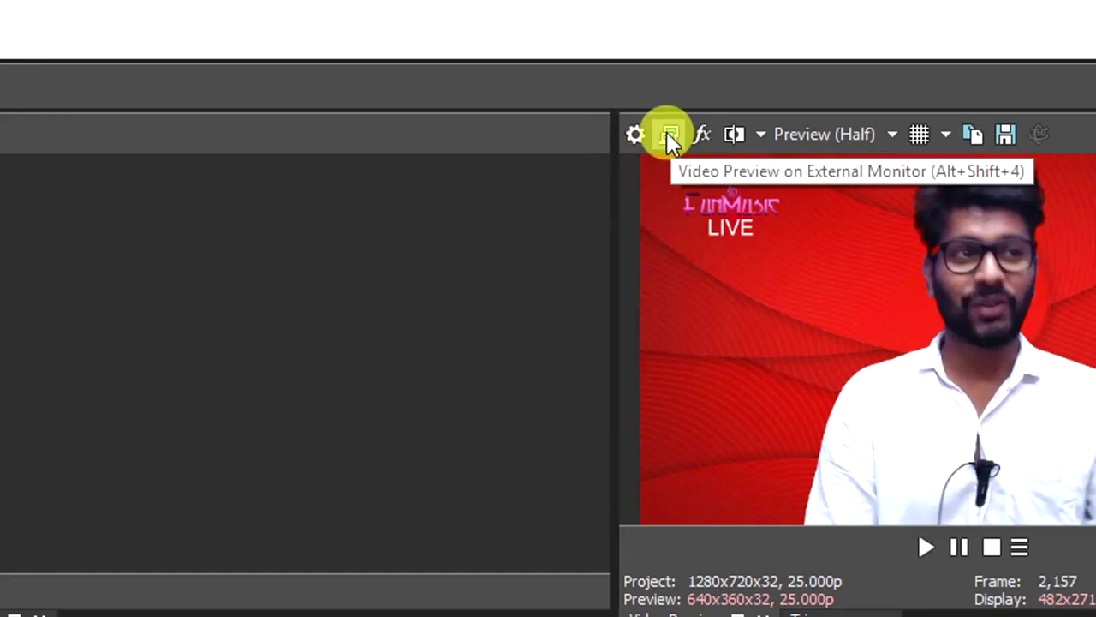
{"action": "left_click", "coordinate": [669, 135]}
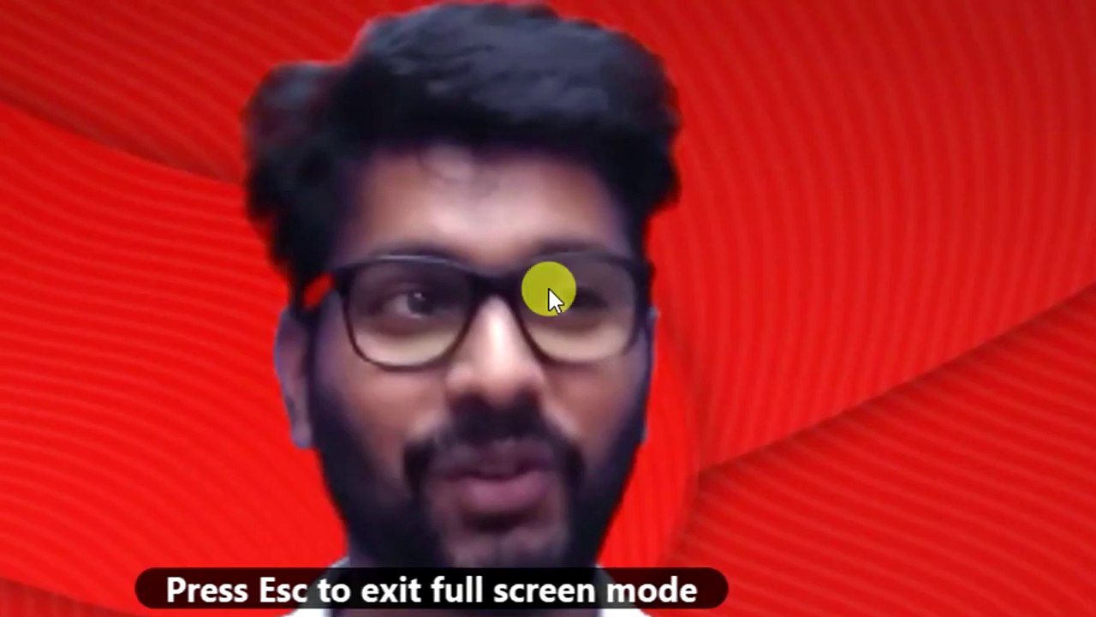
{"action": "key", "text": "Escape"}
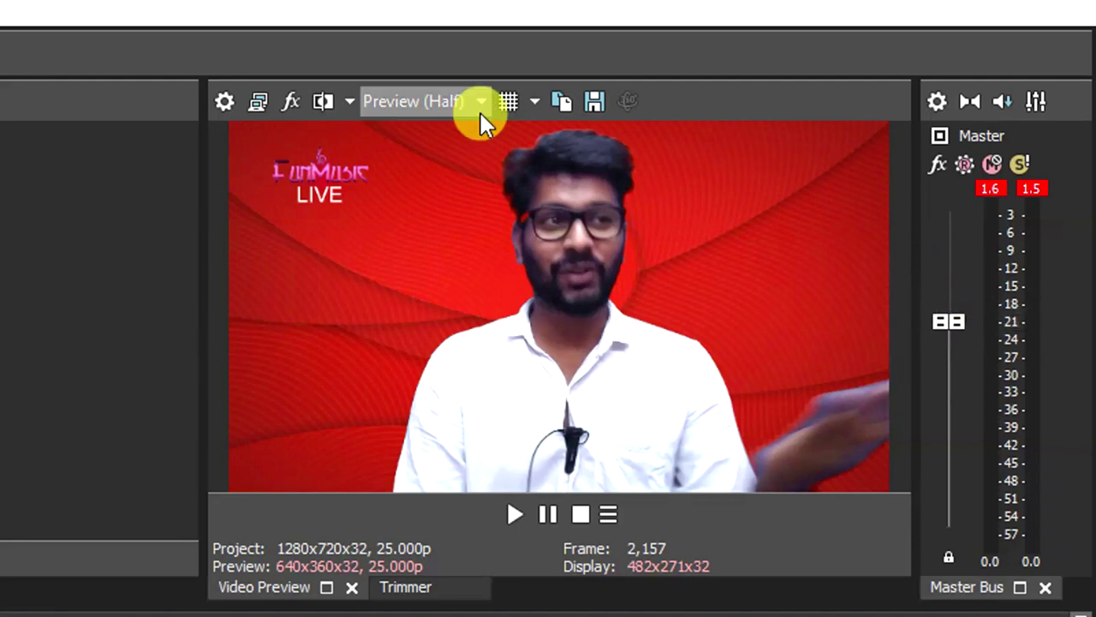
Step: Try the video preview's split screen view with the left half and the right half selected, and turn it off again
{"action": "left_click", "coordinate": [290, 103]}
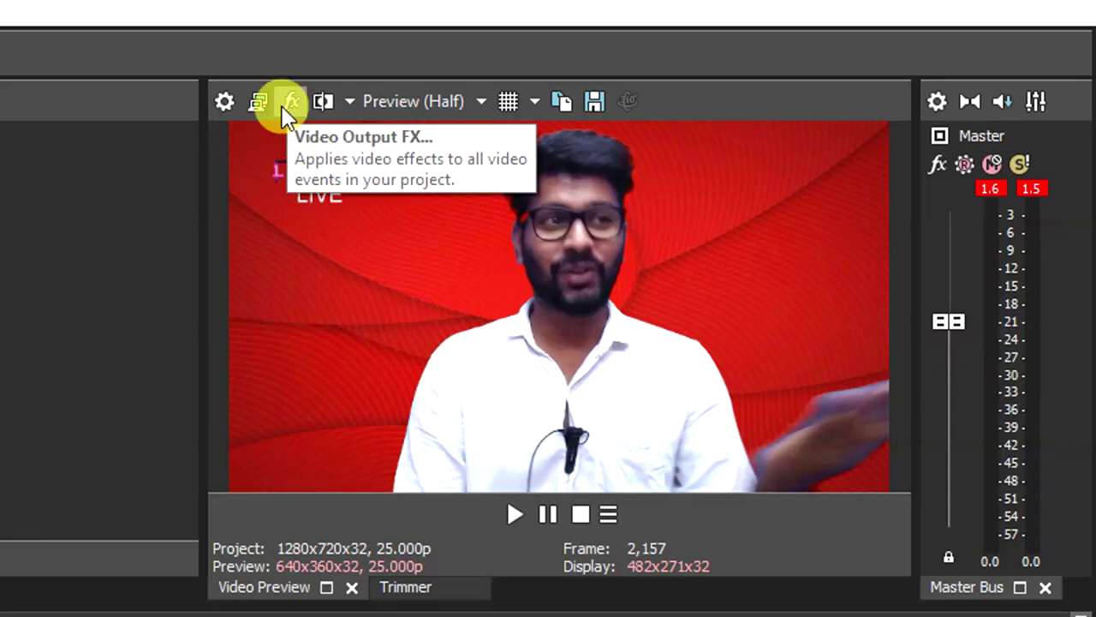
{"action": "left_click", "coordinate": [348, 103]}
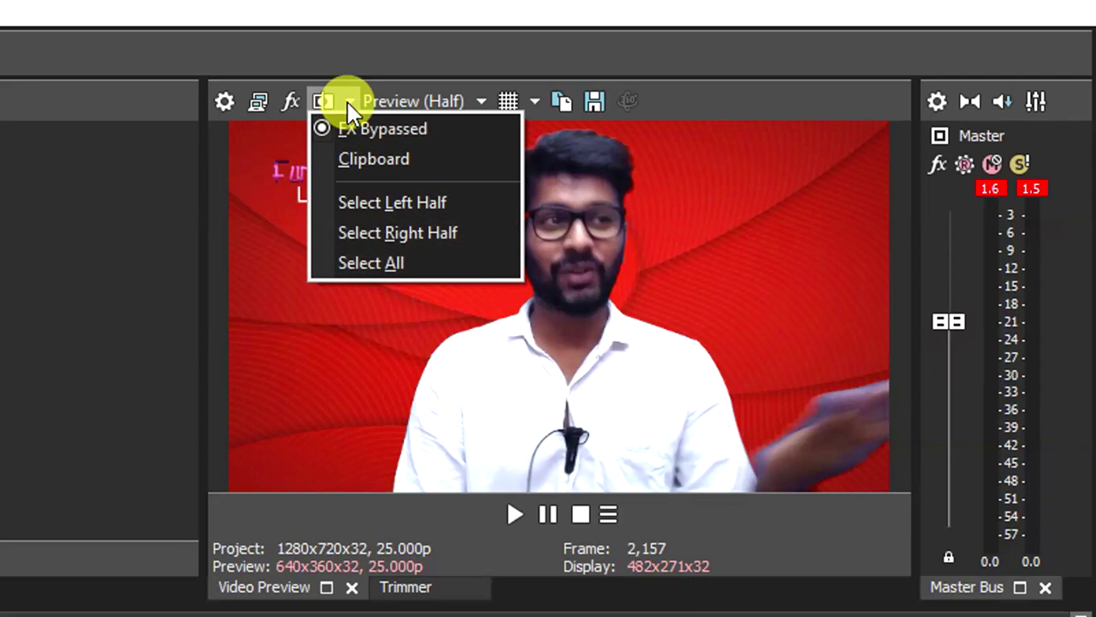
{"action": "left_click", "coordinate": [378, 215]}
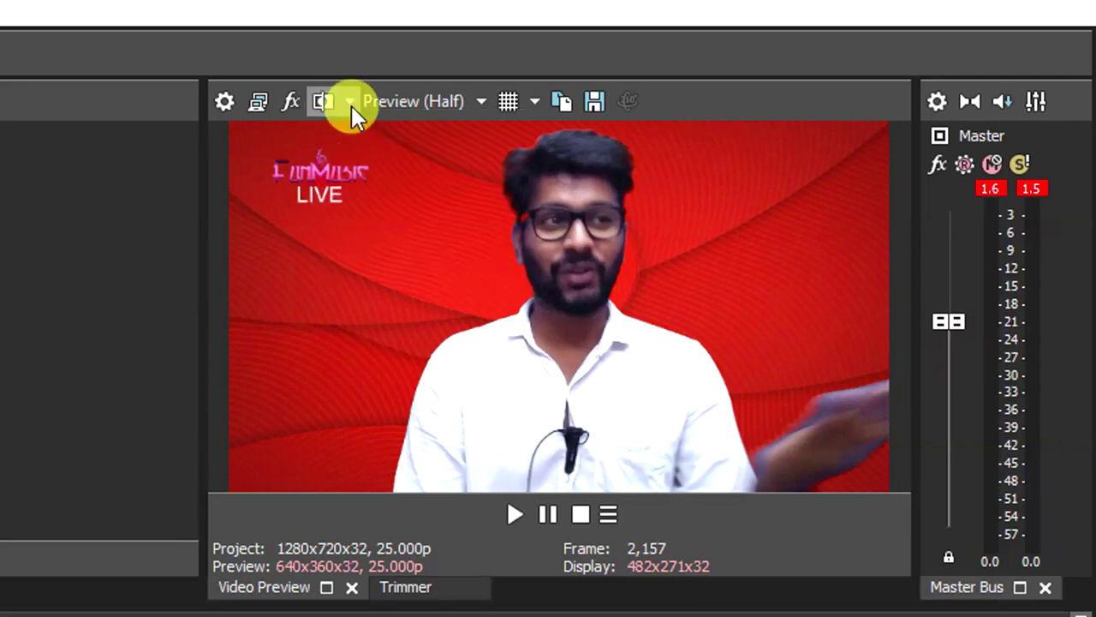
{"action": "left_click", "coordinate": [349, 102]}
{"action": "left_click", "coordinate": [368, 228]}
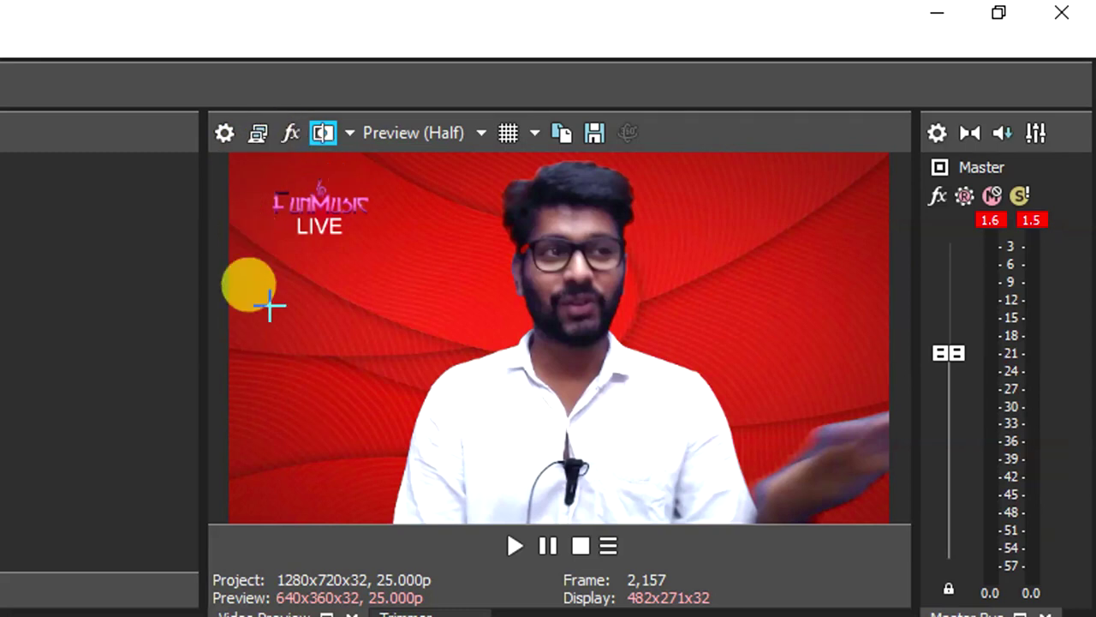
{"action": "left_click", "coordinate": [348, 137]}
{"action": "left_click", "coordinate": [335, 160]}
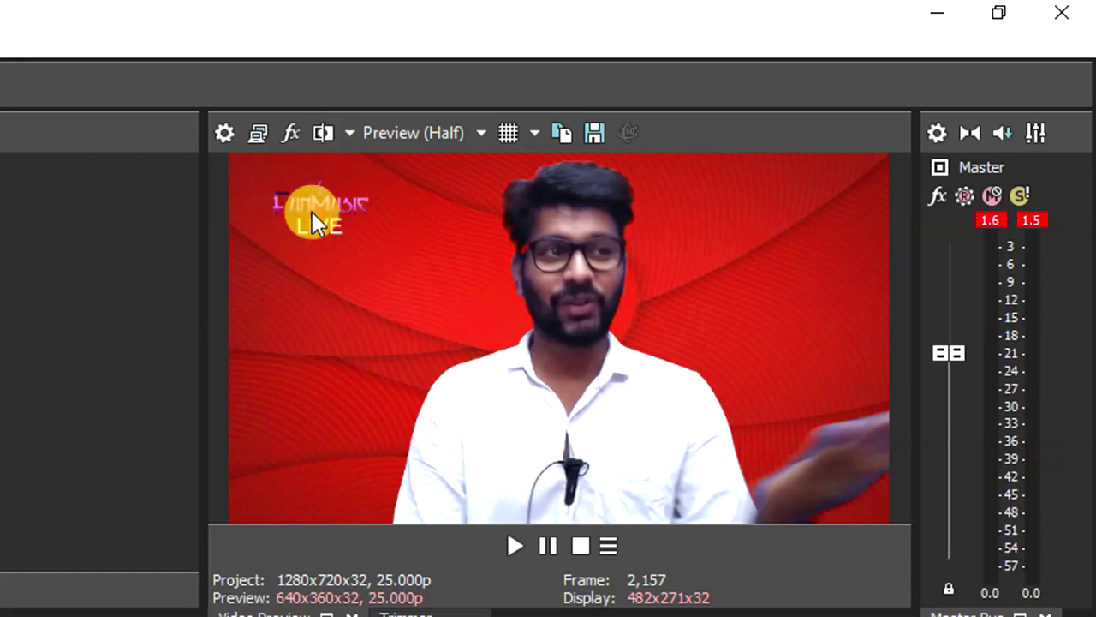
{"action": "left_click", "coordinate": [325, 134]}
{"action": "left_click", "coordinate": [324, 134]}
Step: Look through the preview quality levels and set the video preview quality to Best (Full)
{"action": "left_click", "coordinate": [432, 139]}
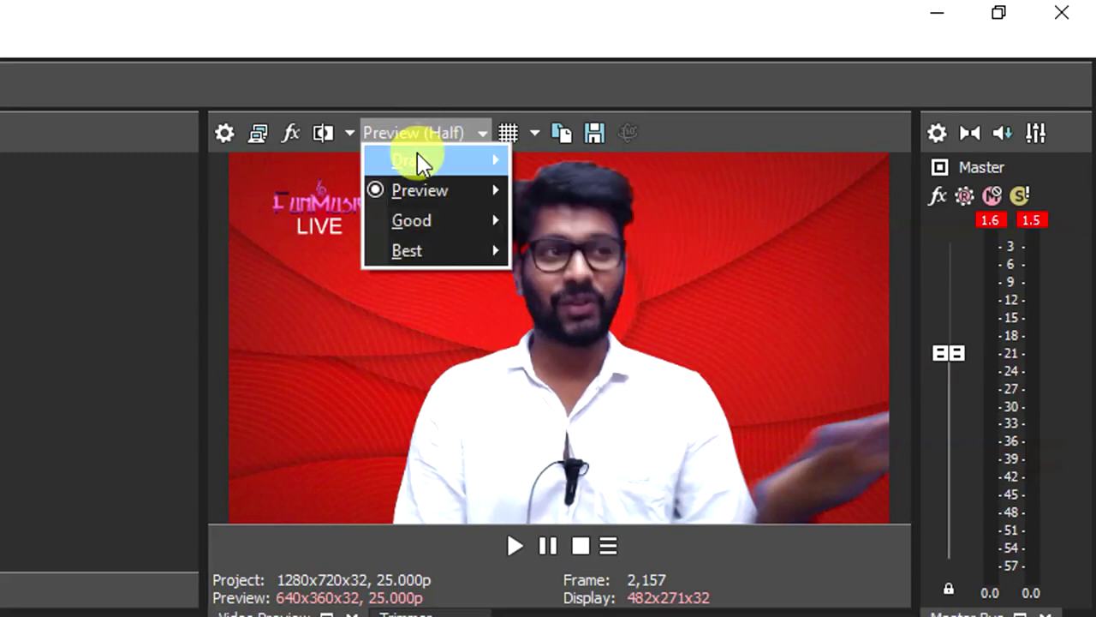
{"action": "left_click", "coordinate": [419, 135]}
{"action": "left_click", "coordinate": [419, 142]}
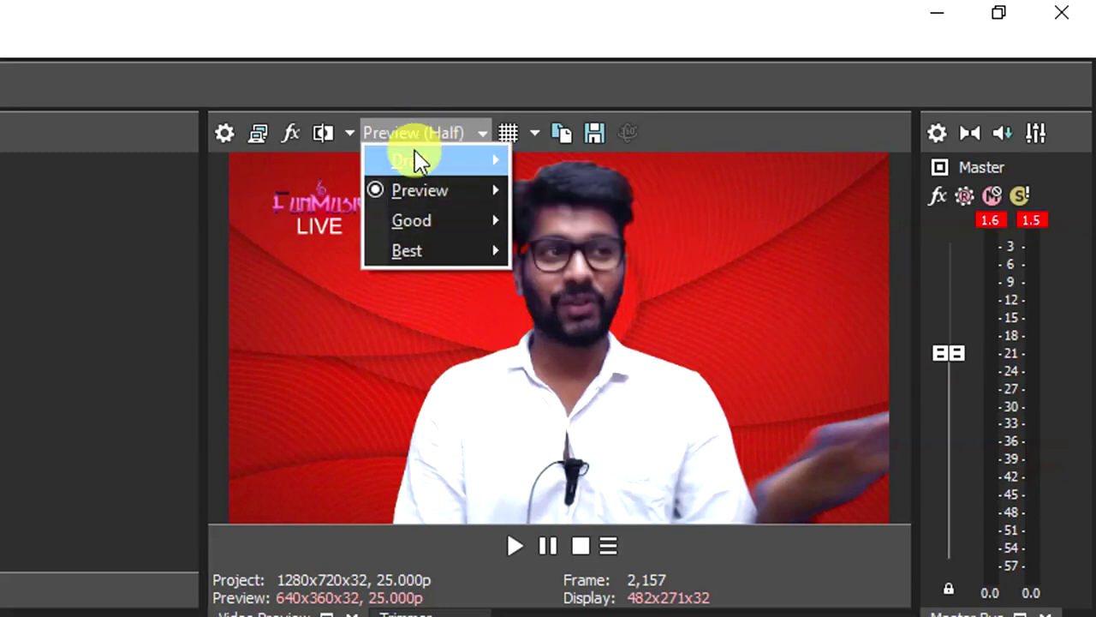
{"action": "mouse_move", "coordinate": [428, 233]}
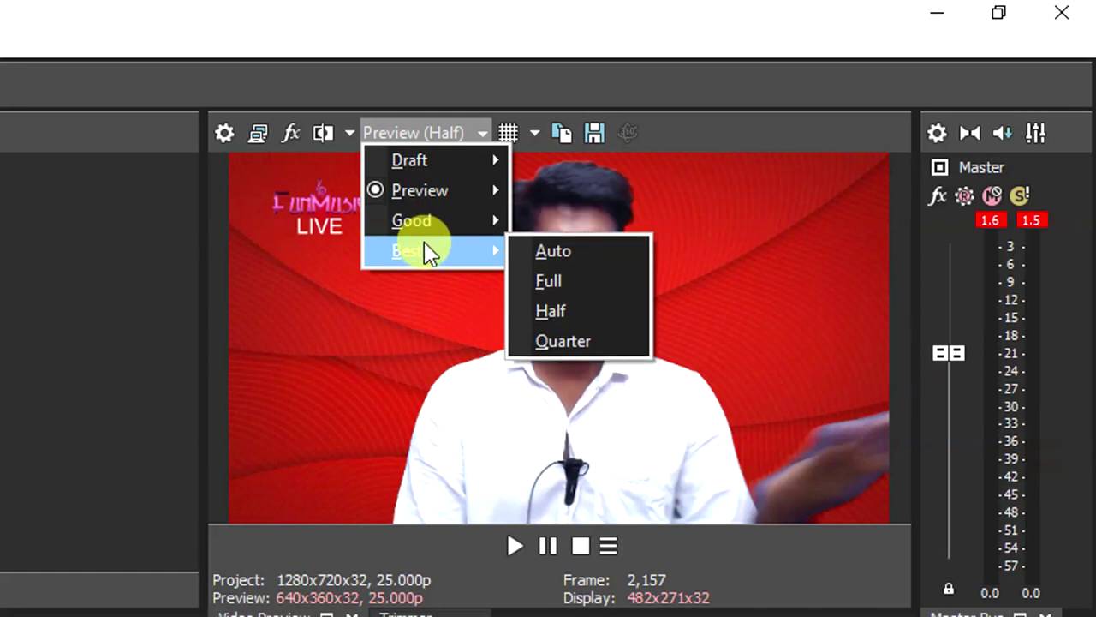
{"action": "left_click", "coordinate": [336, 358]}
{"action": "left_click", "coordinate": [416, 134]}
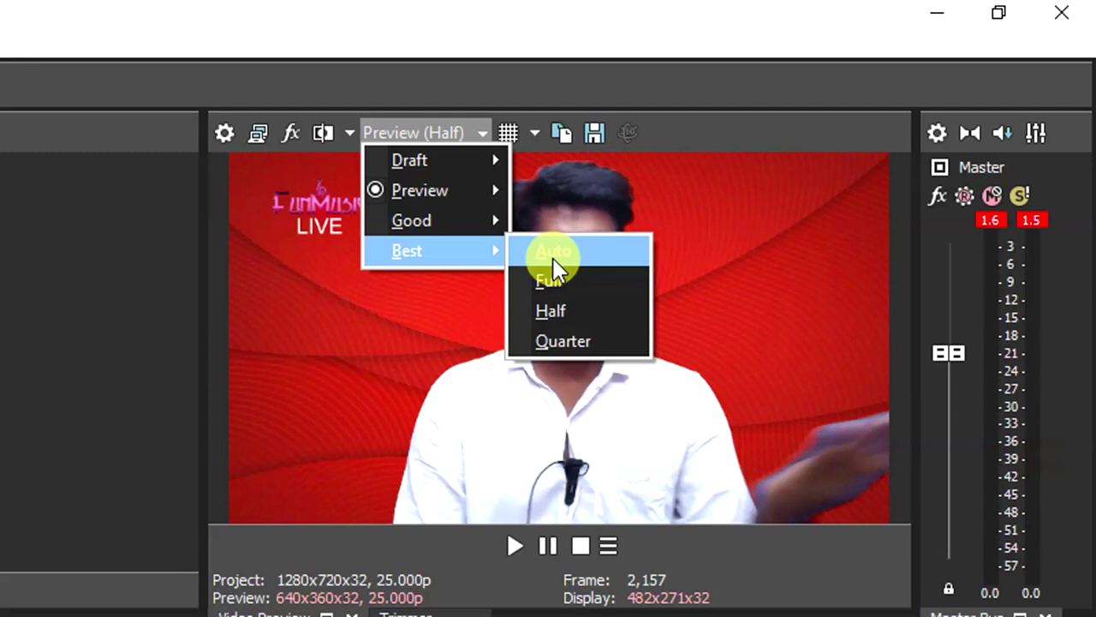
{"action": "left_click", "coordinate": [561, 283]}
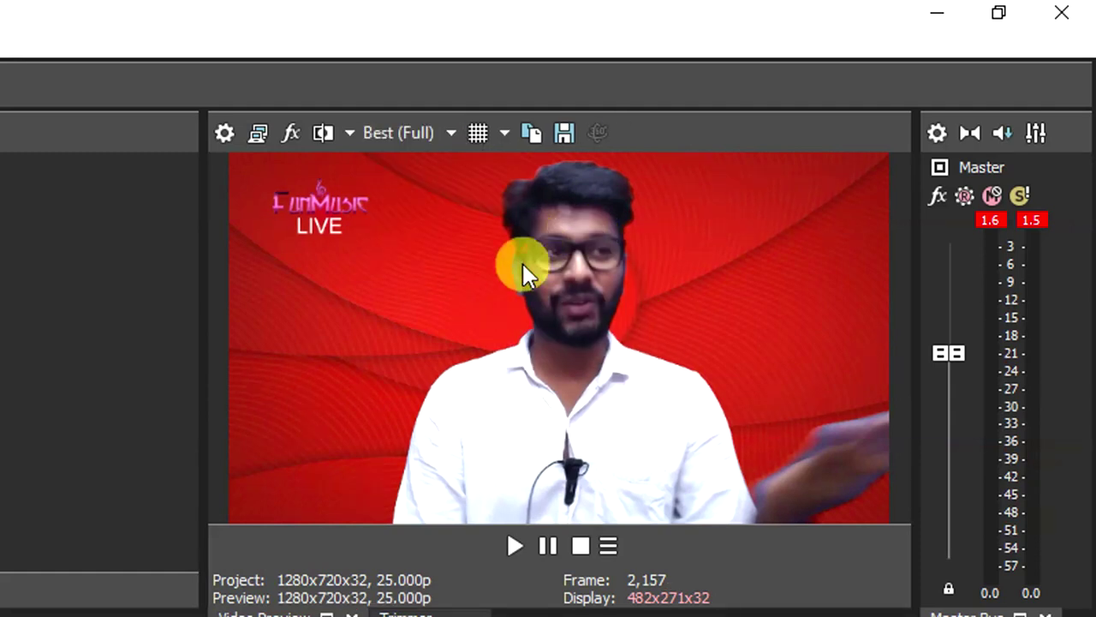
Step: Reselect the video preview quality Best (Full), and try the Best (Half) setting
{"action": "left_click", "coordinate": [394, 137]}
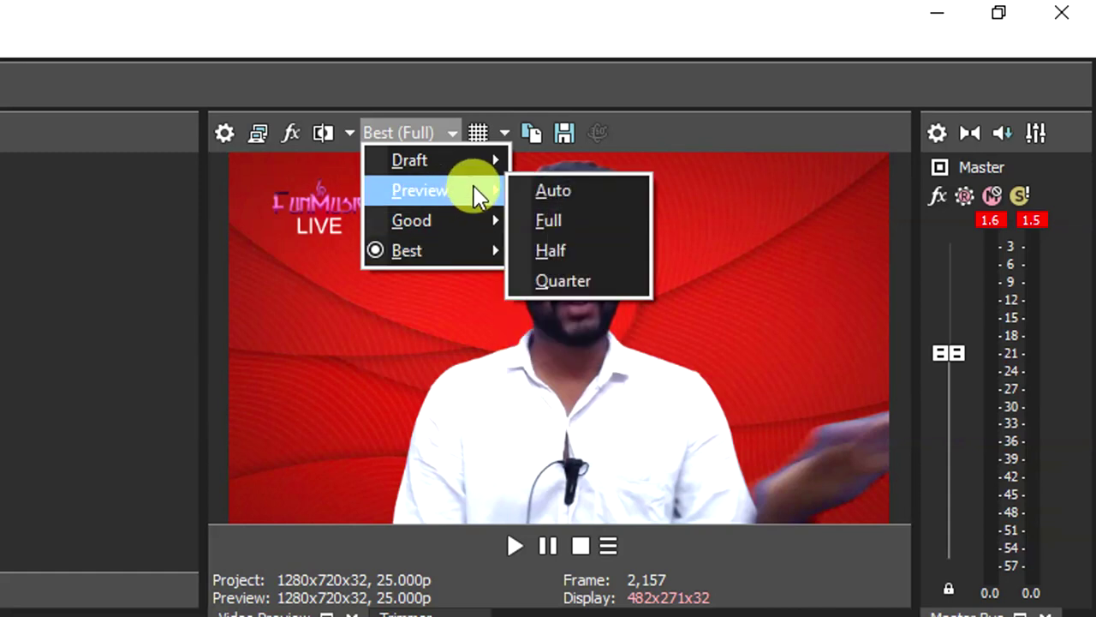
{"action": "mouse_move", "coordinate": [475, 220]}
{"action": "mouse_move", "coordinate": [485, 249]}
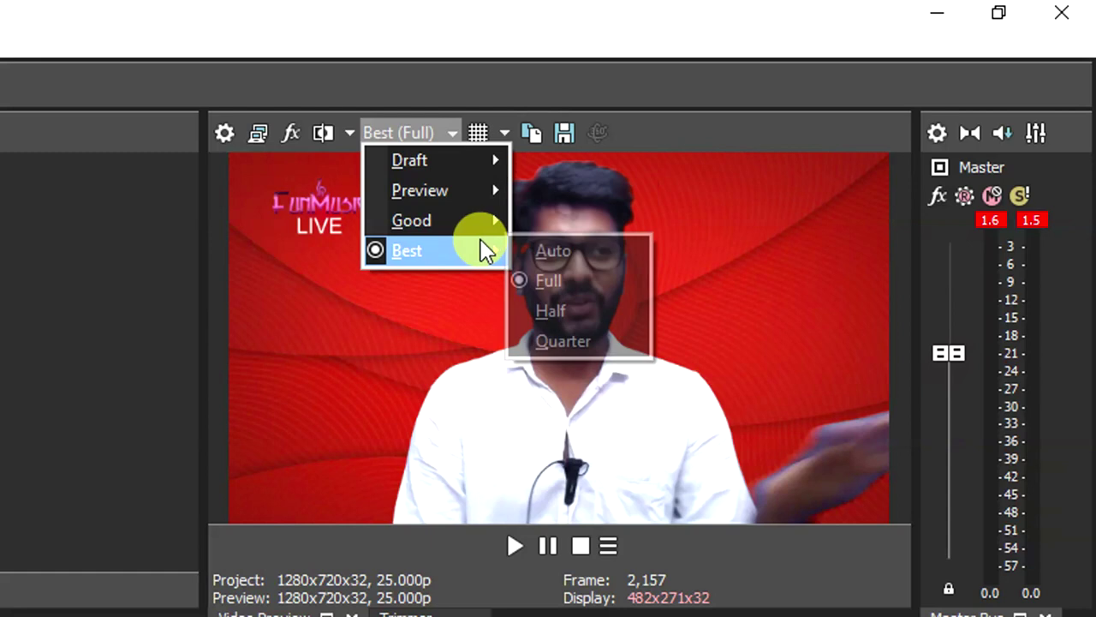
{"action": "left_click", "coordinate": [550, 294]}
{"action": "mouse_move", "coordinate": [437, 248]}
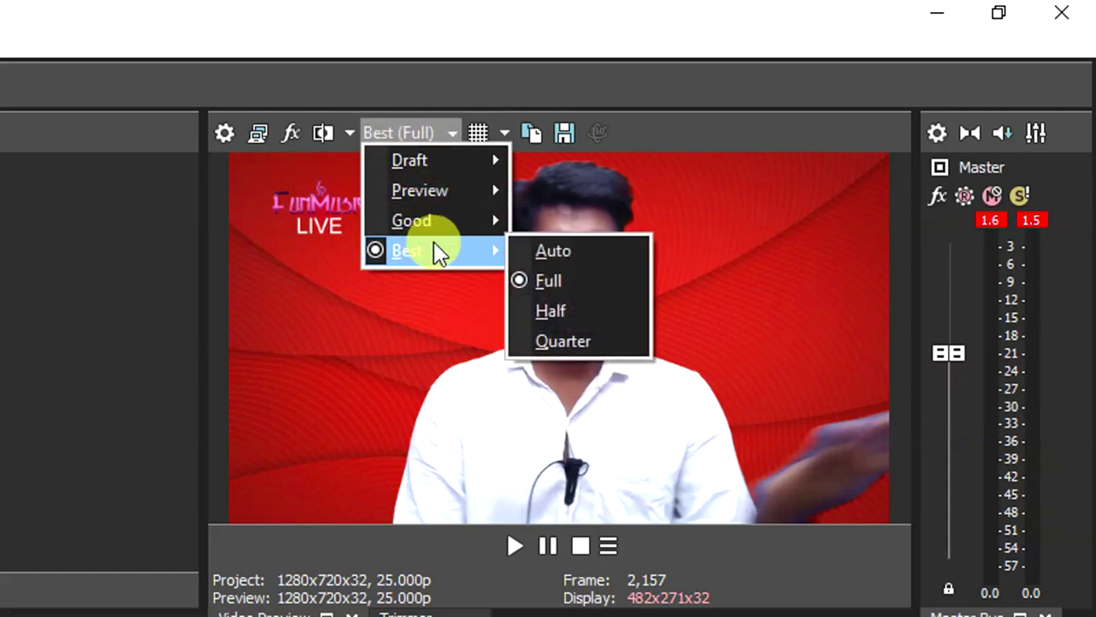
{"action": "left_click", "coordinate": [543, 306]}
Step: Look through the Best, Preview and Draft quality options and try the video preview at Draft (Quarter)
{"action": "left_click", "coordinate": [433, 141]}
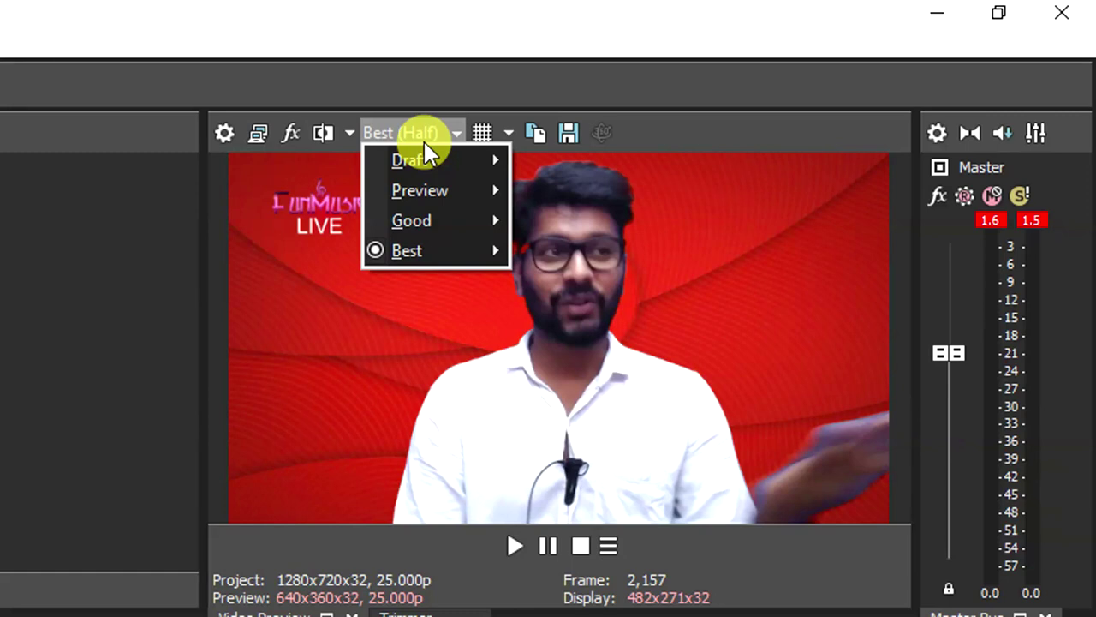
{"action": "mouse_move", "coordinate": [439, 259]}
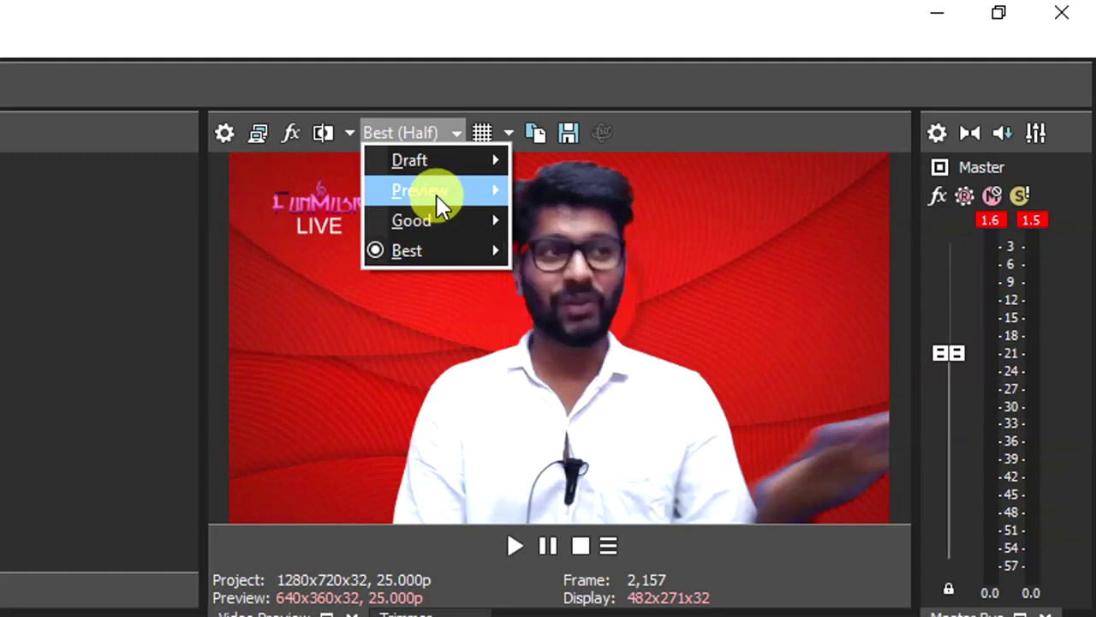
{"action": "mouse_move", "coordinate": [438, 199]}
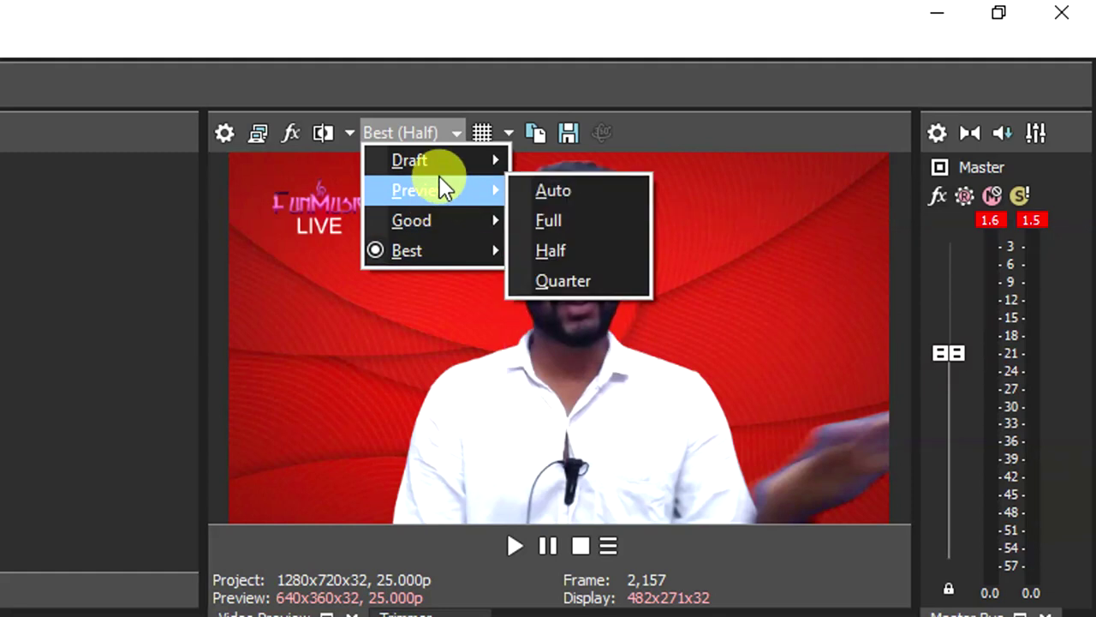
{"action": "mouse_move", "coordinate": [453, 161]}
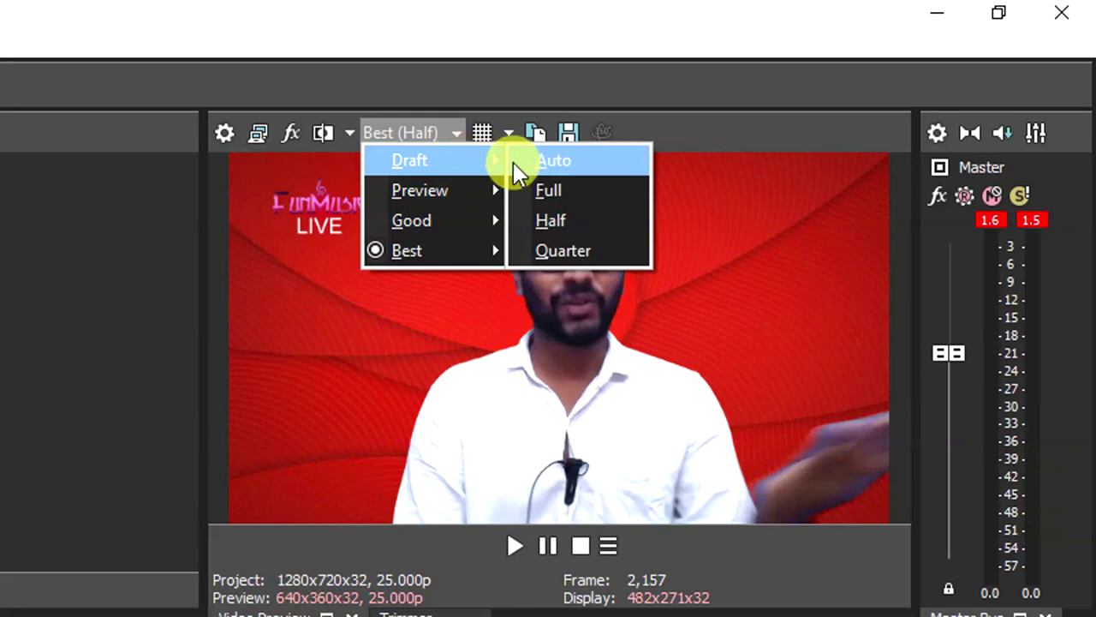
{"action": "mouse_move", "coordinate": [486, 163]}
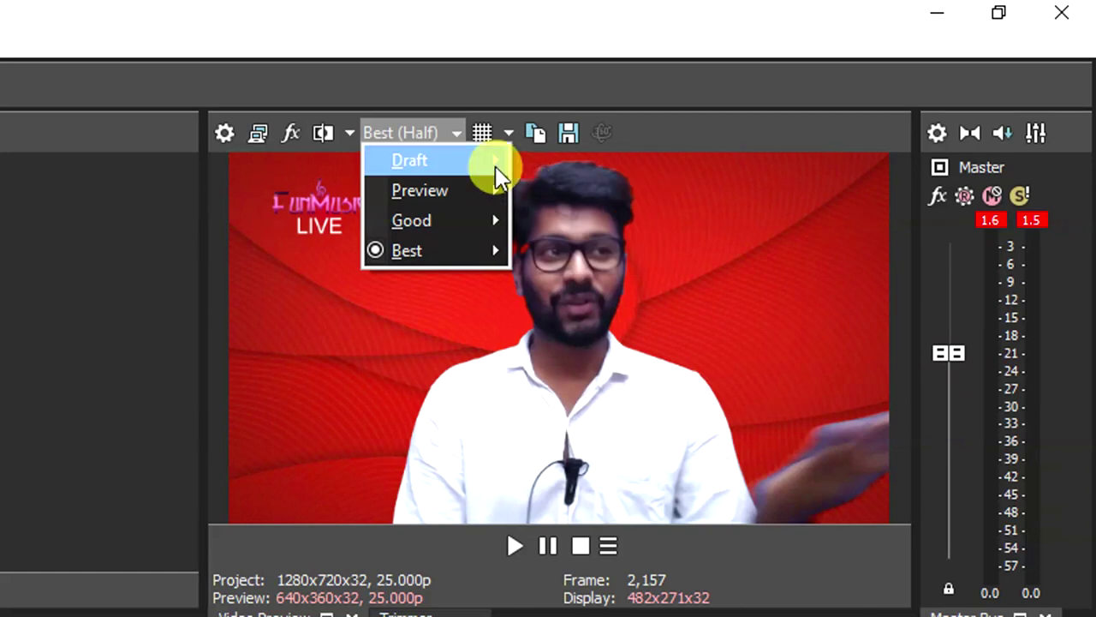
{"action": "left_click", "coordinate": [555, 247]}
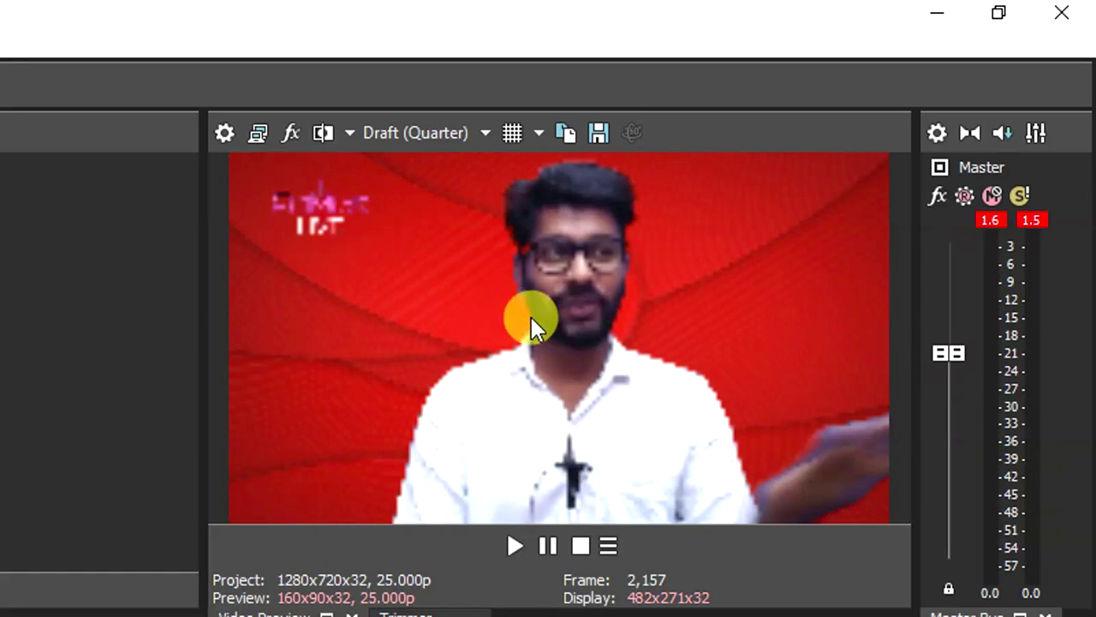
Step: Try the video preview at Draft (Half) and at Draft (Full) quality
{"action": "left_click", "coordinate": [439, 134]}
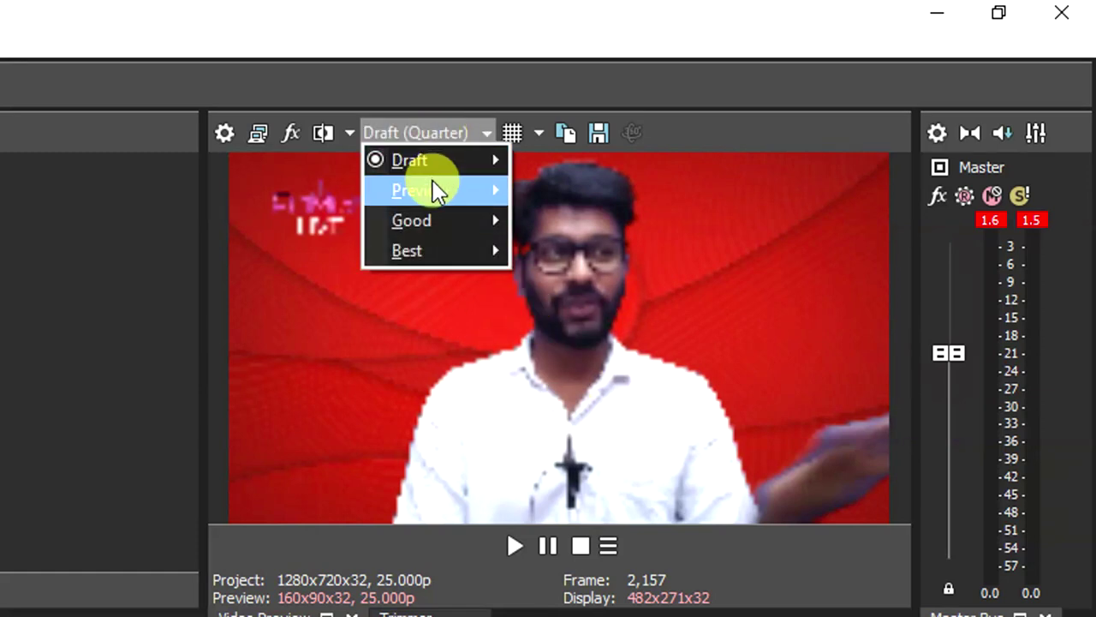
{"action": "left_click", "coordinate": [555, 221]}
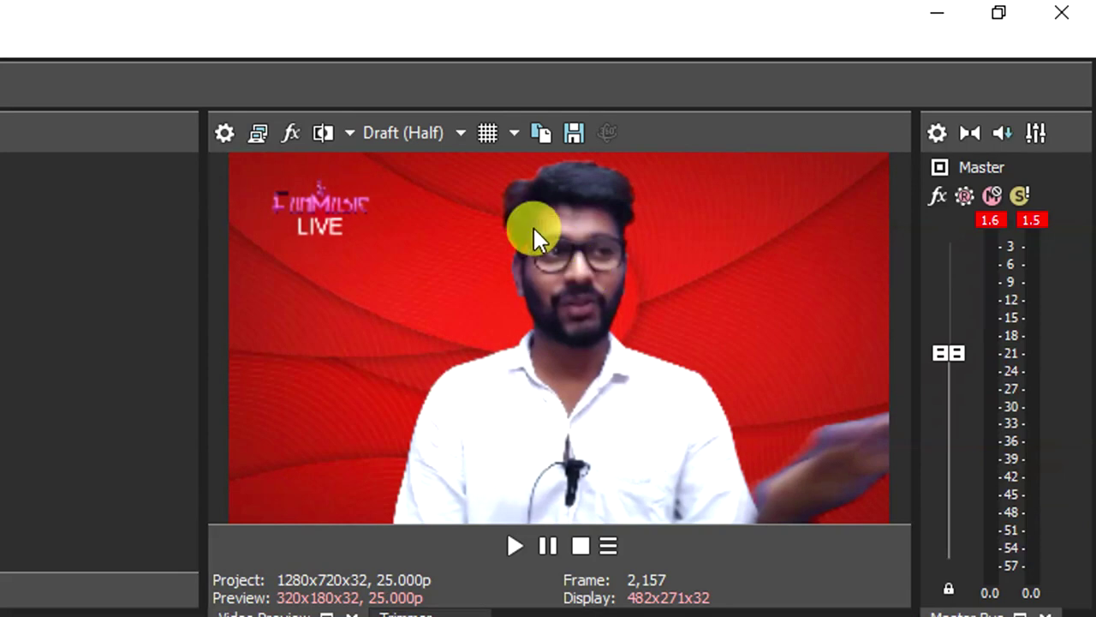
{"action": "left_click", "coordinate": [427, 136]}
{"action": "mouse_move", "coordinate": [439, 162]}
{"action": "left_click", "coordinate": [531, 190]}
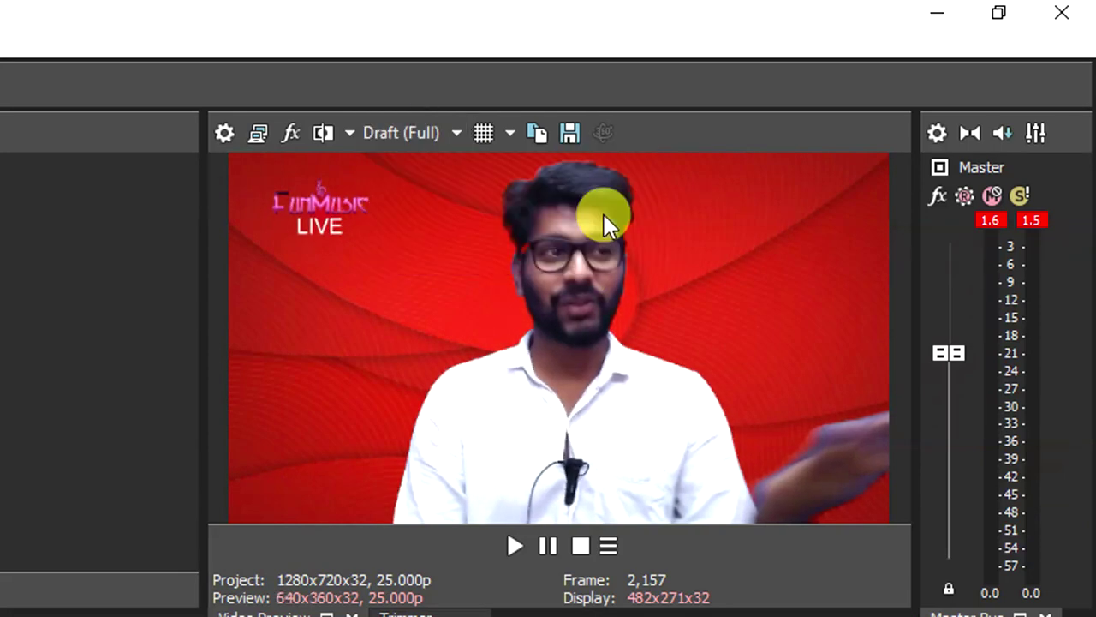
Step: Set the video preview quality to Good (Half)
{"action": "left_click", "coordinate": [420, 137]}
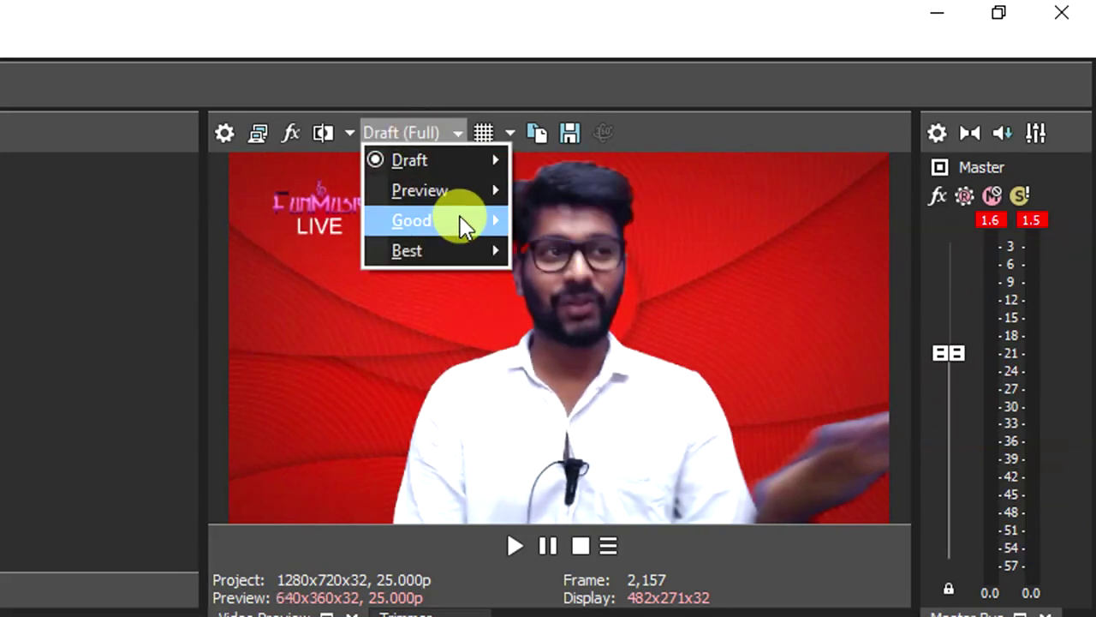
{"action": "mouse_move", "coordinate": [460, 225]}
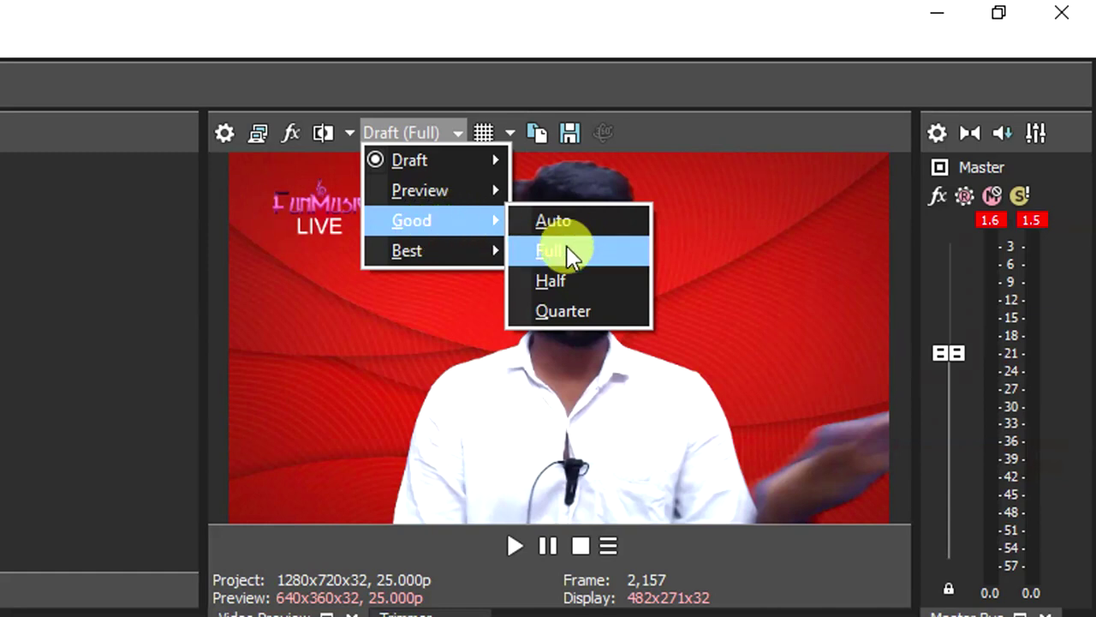
{"action": "left_click", "coordinate": [548, 281]}
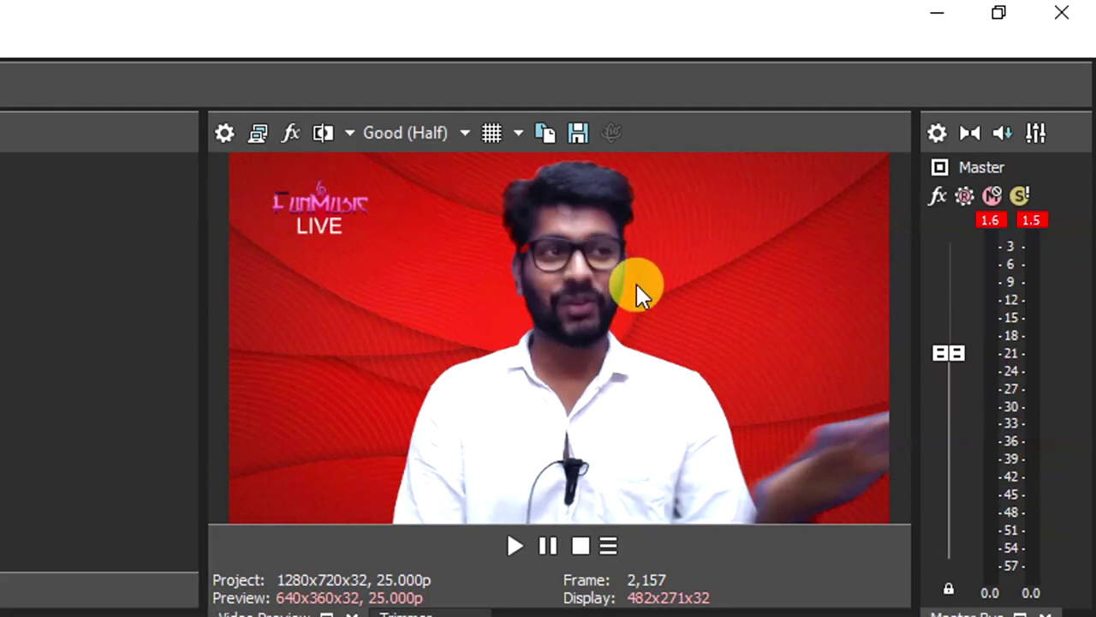
Step: Try the Grid and Safe Areas overlays on the video preview, and turn the overlay off again
{"action": "left_click", "coordinate": [518, 134]}
{"action": "left_click", "coordinate": [520, 159]}
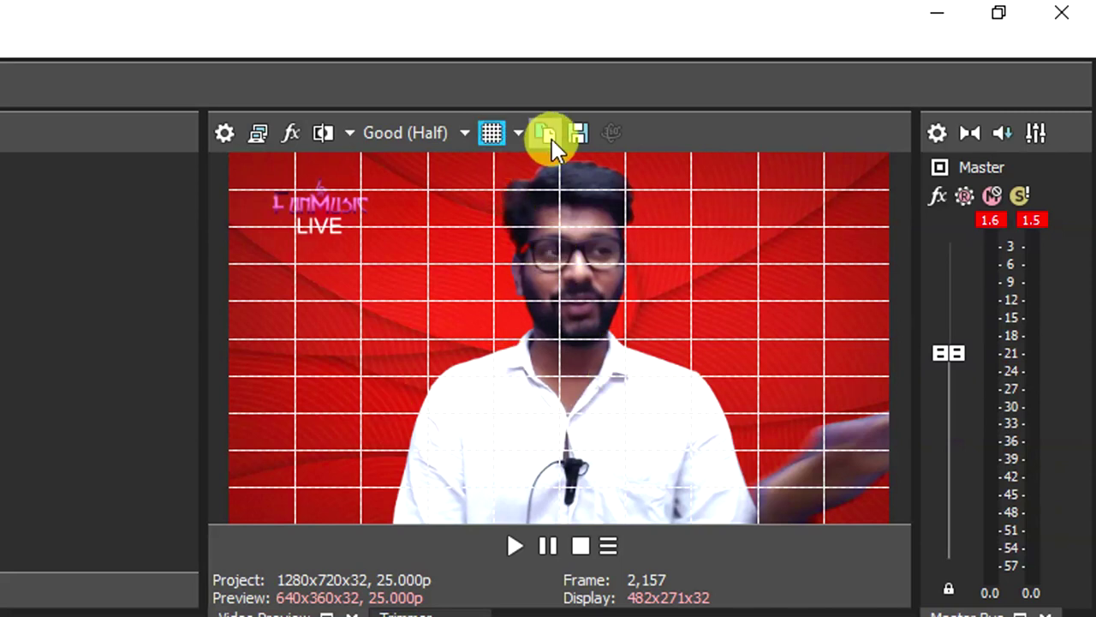
{"action": "left_click", "coordinate": [516, 135]}
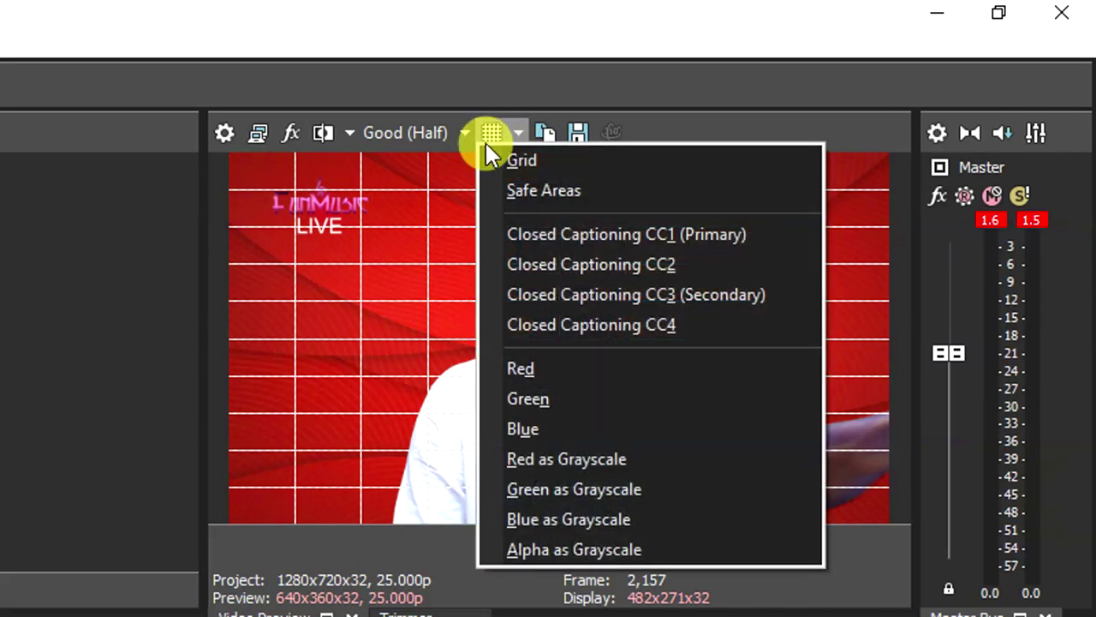
{"action": "left_click", "coordinate": [545, 191]}
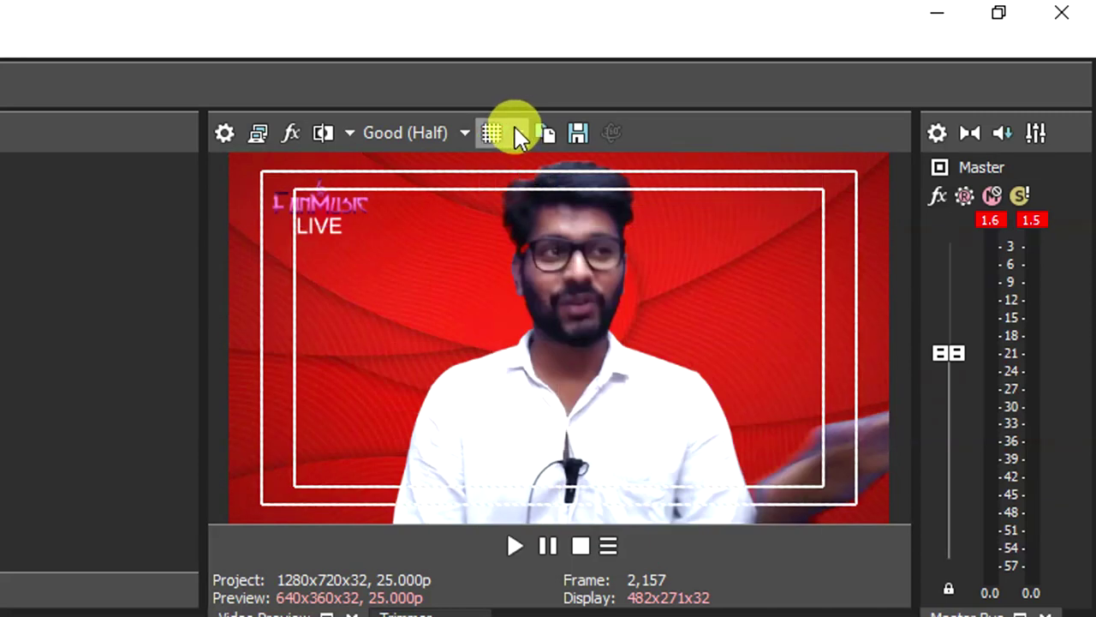
{"action": "left_click", "coordinate": [517, 134]}
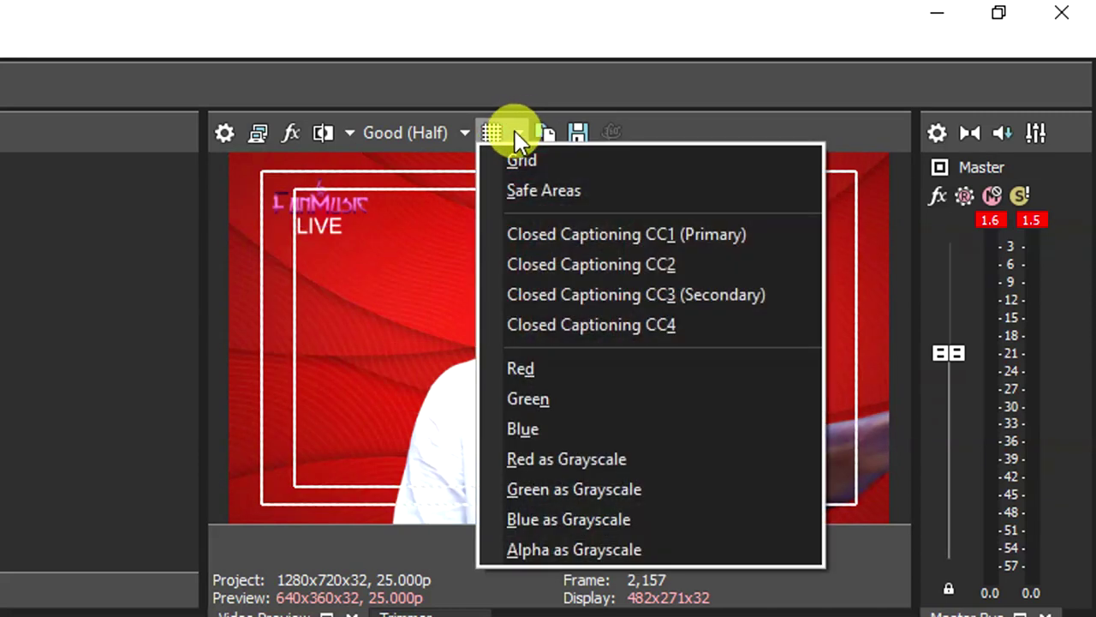
{"action": "left_click", "coordinate": [541, 192]}
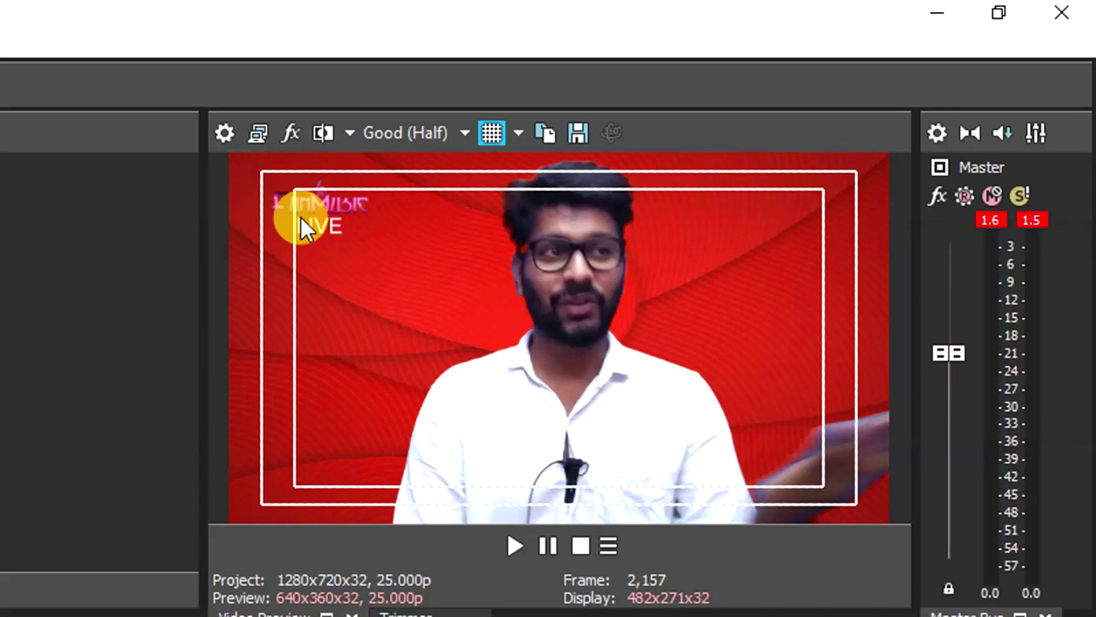
{"action": "left_click", "coordinate": [492, 134]}
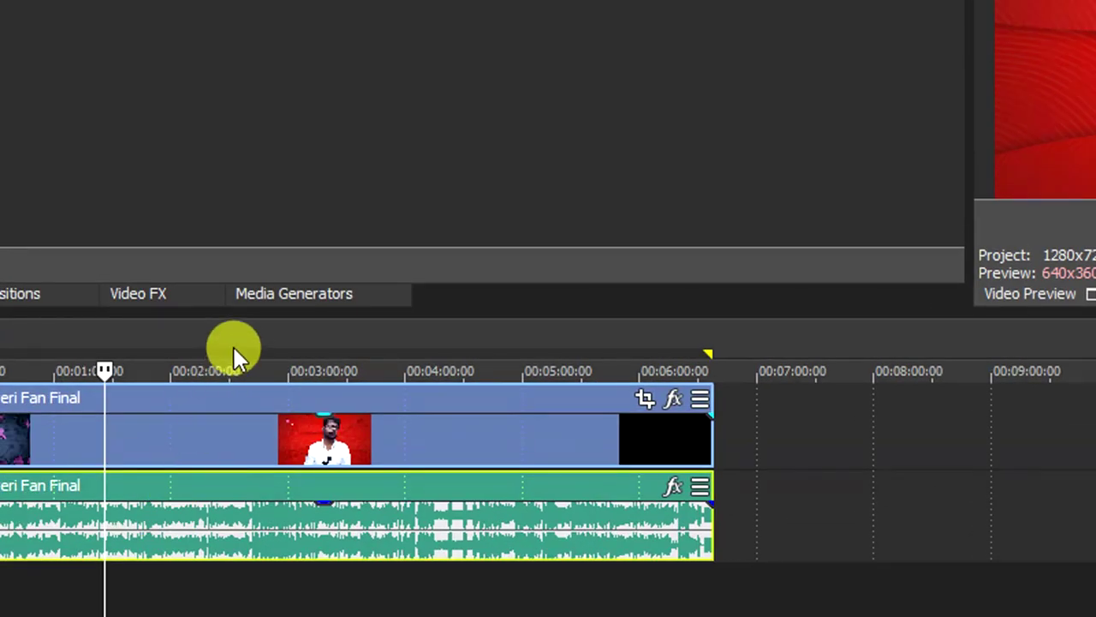
Step: Place the playhead at 00:03:01:00 and save a snapshot of that frame as the JPEG Image3 in the Pictures folder
{"action": "left_click", "coordinate": [291, 342]}
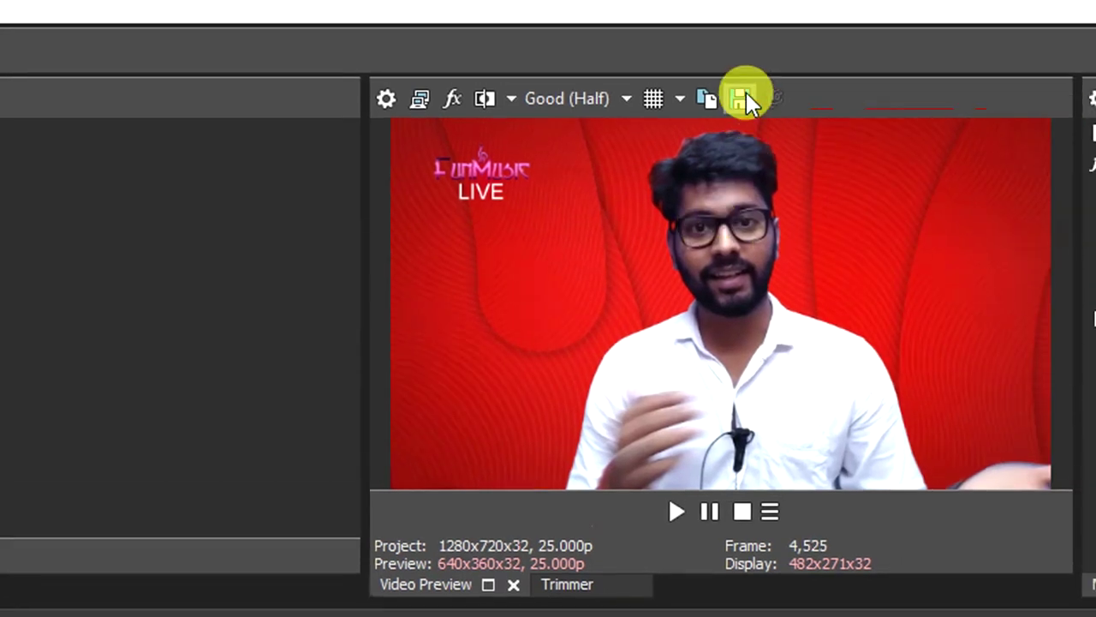
{"action": "left_click", "coordinate": [742, 67]}
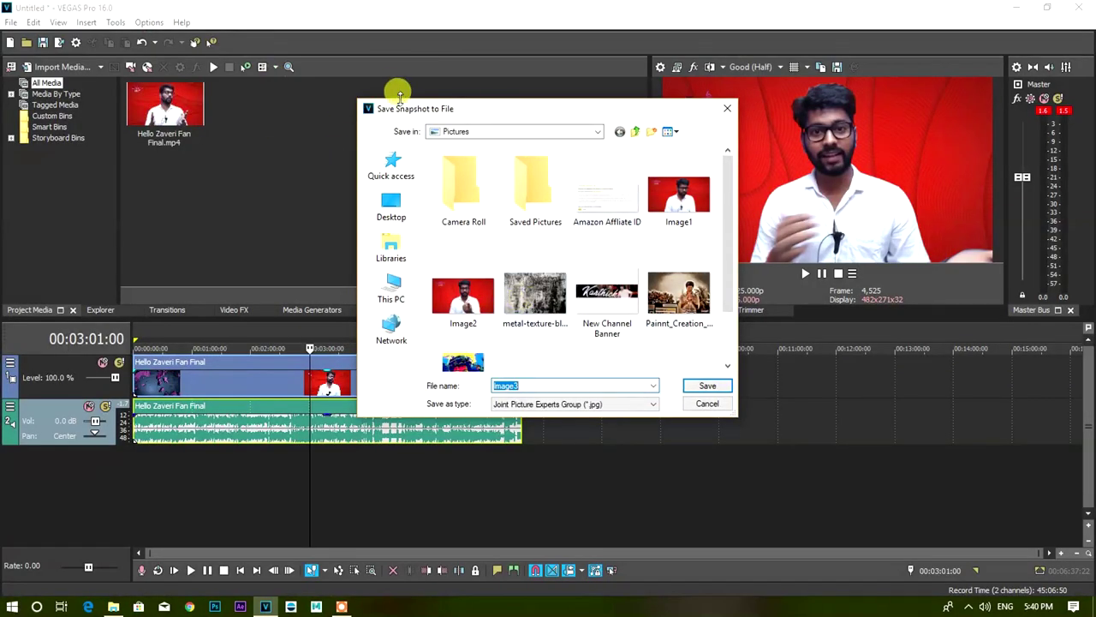
{"action": "left_click", "coordinate": [692, 386]}
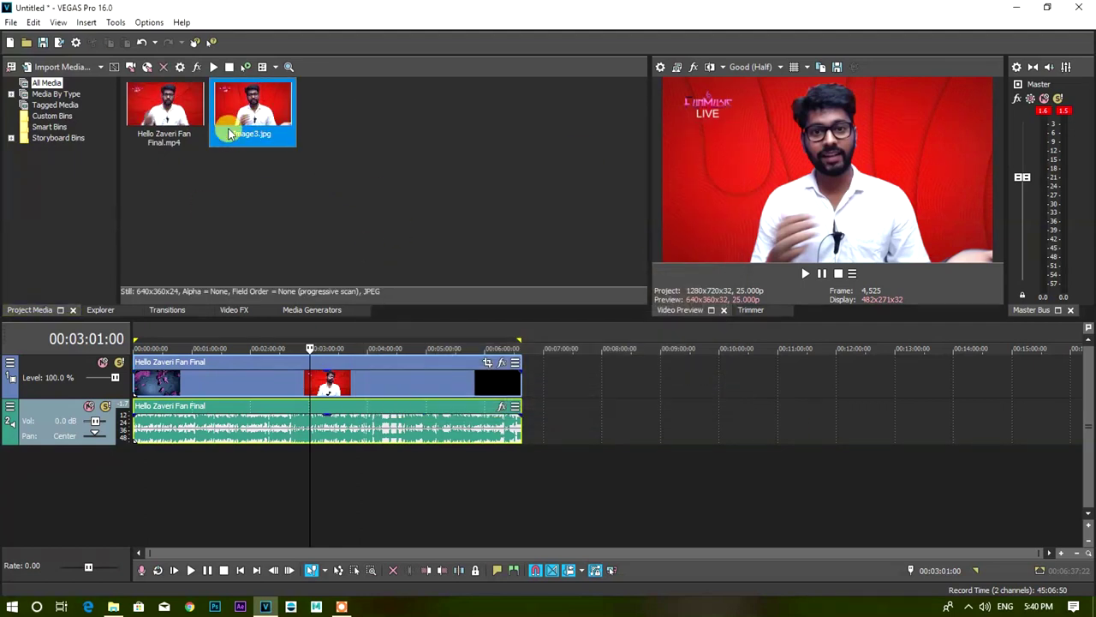
Step: Try the Image3 snapshot on the video track after the clip, and delete it from the timeline again
{"action": "left_click", "coordinate": [249, 176]}
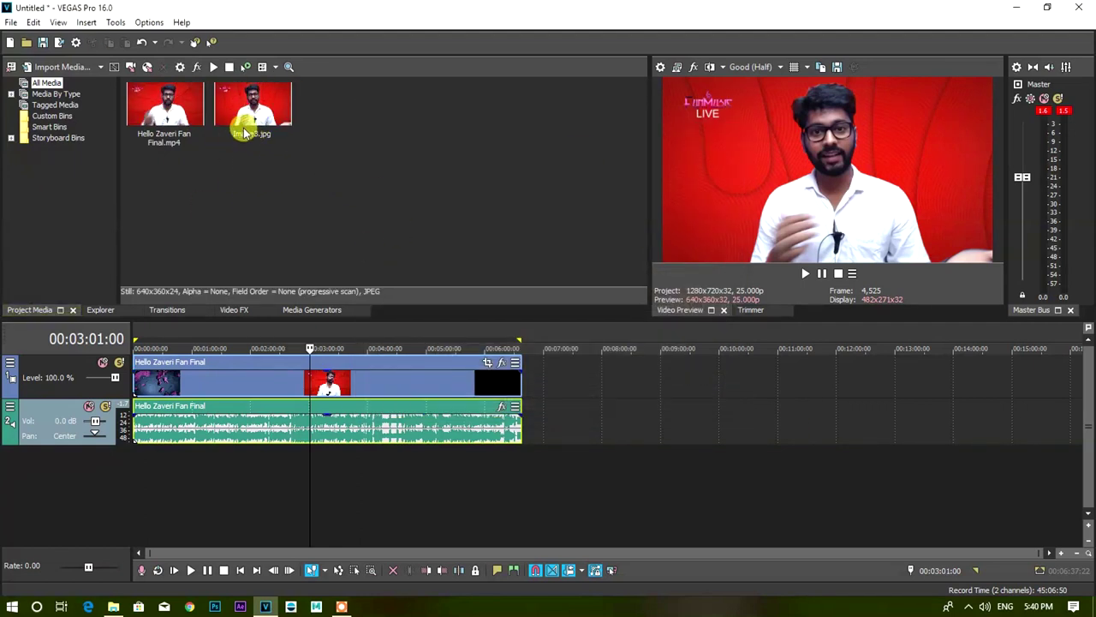
{"action": "left_click_drag", "start_coordinate": [244, 99], "coordinate": [553, 372]}
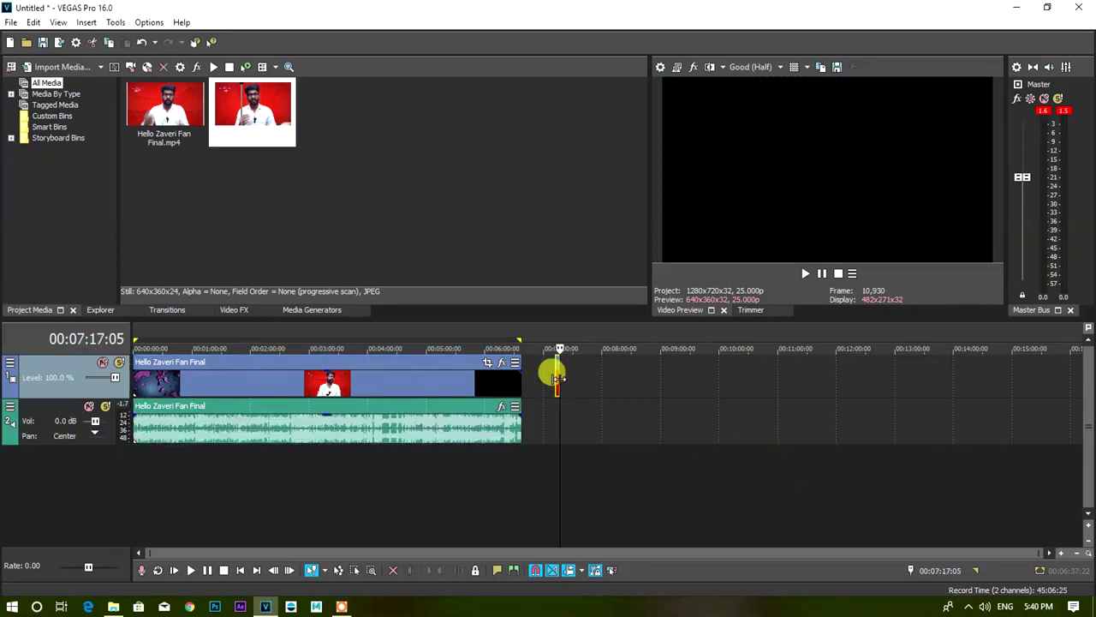
{"action": "left_click", "coordinate": [456, 341]}
{"action": "left_click", "coordinate": [555, 373]}
{"action": "key", "text": "Delete"}
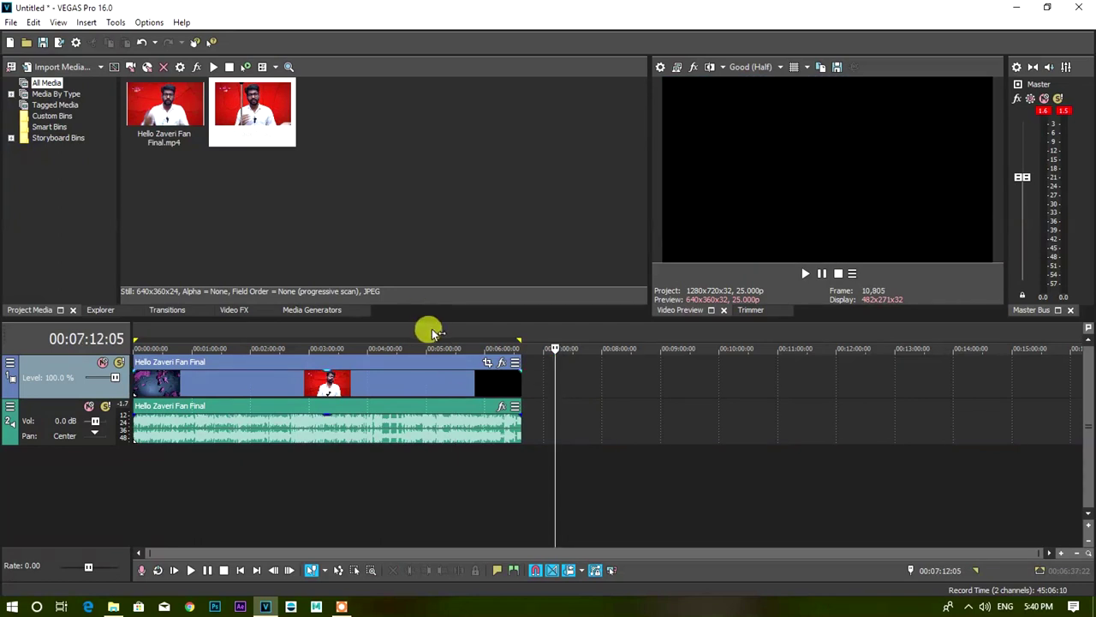
Step: Place the playhead at 00:05:05:23 and remove the Image3 snapshot from the project media
{"action": "left_click", "coordinate": [432, 341]}
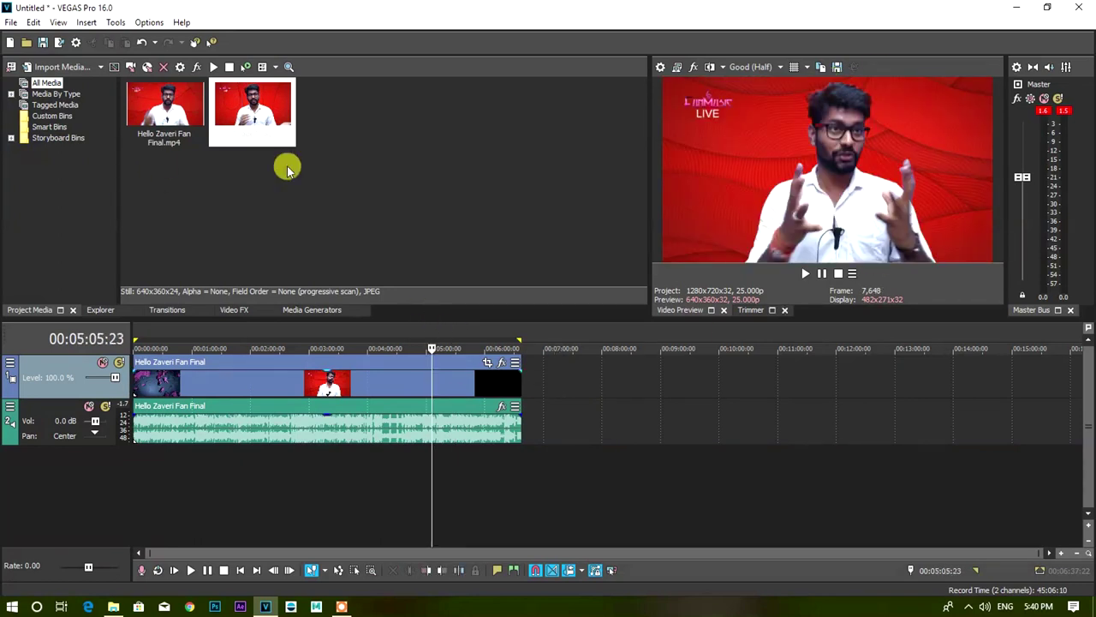
{"action": "left_click", "coordinate": [265, 144]}
{"action": "key", "text": "Delete"}
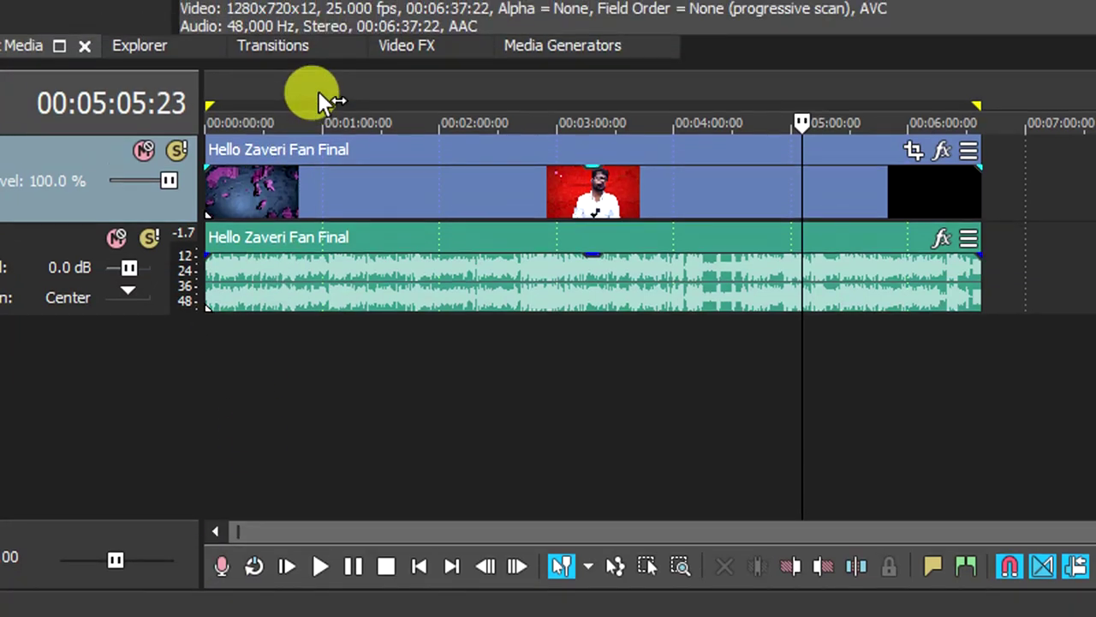
Step: Record audio from 00:00:58:06 to a new track, keeping Documents as the recorded files folder, and mute the original audio track
{"action": "left_click", "coordinate": [318, 92]}
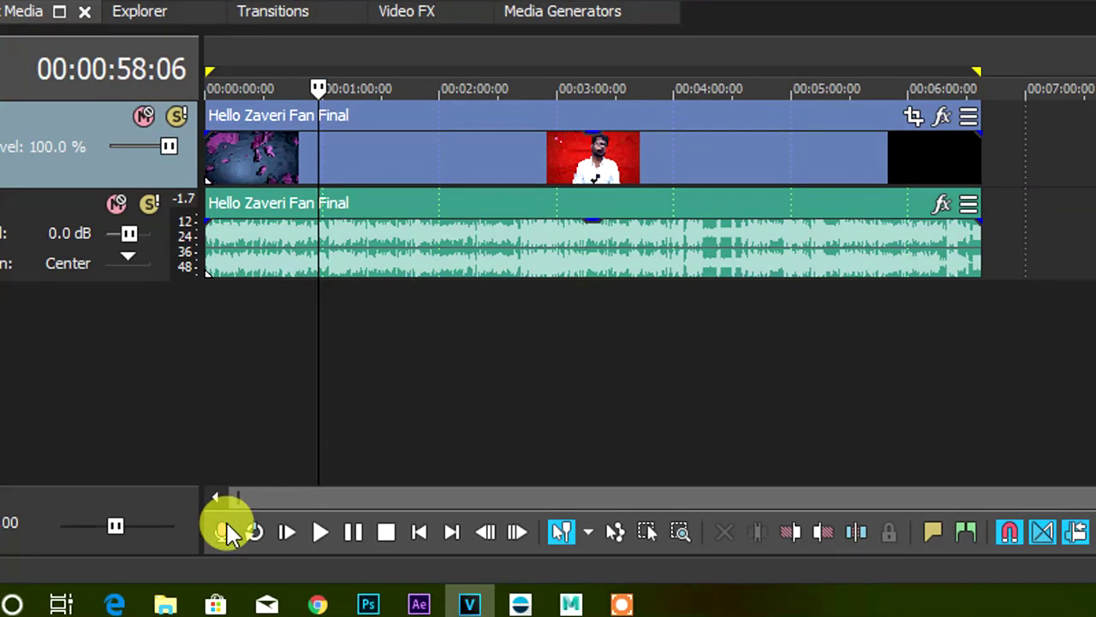
{"action": "left_click", "coordinate": [224, 529]}
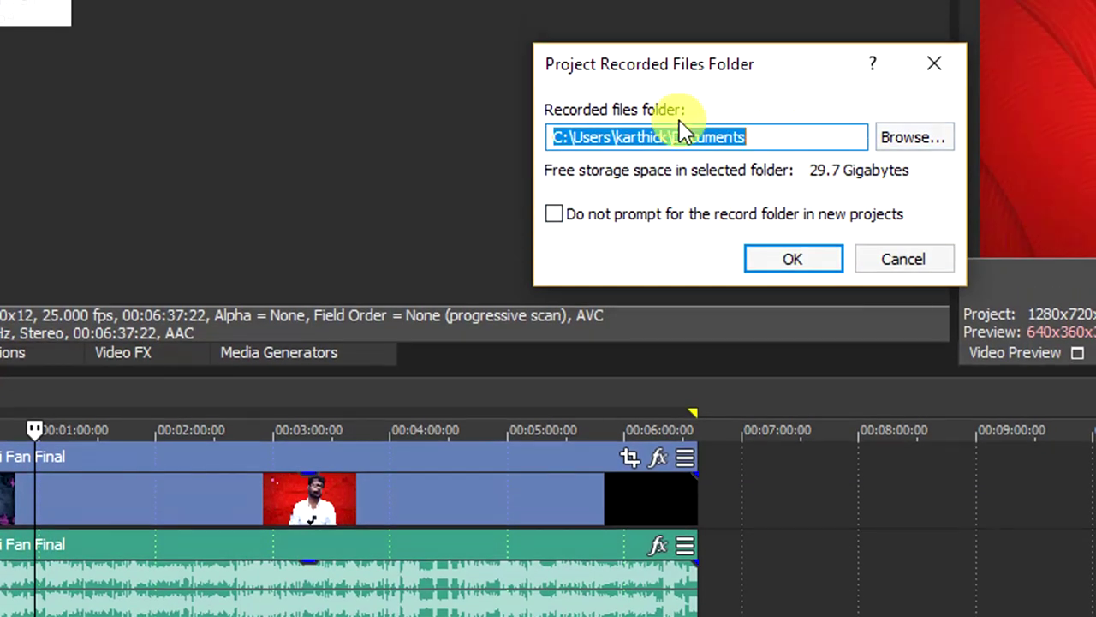
{"action": "left_click", "coordinate": [910, 137]}
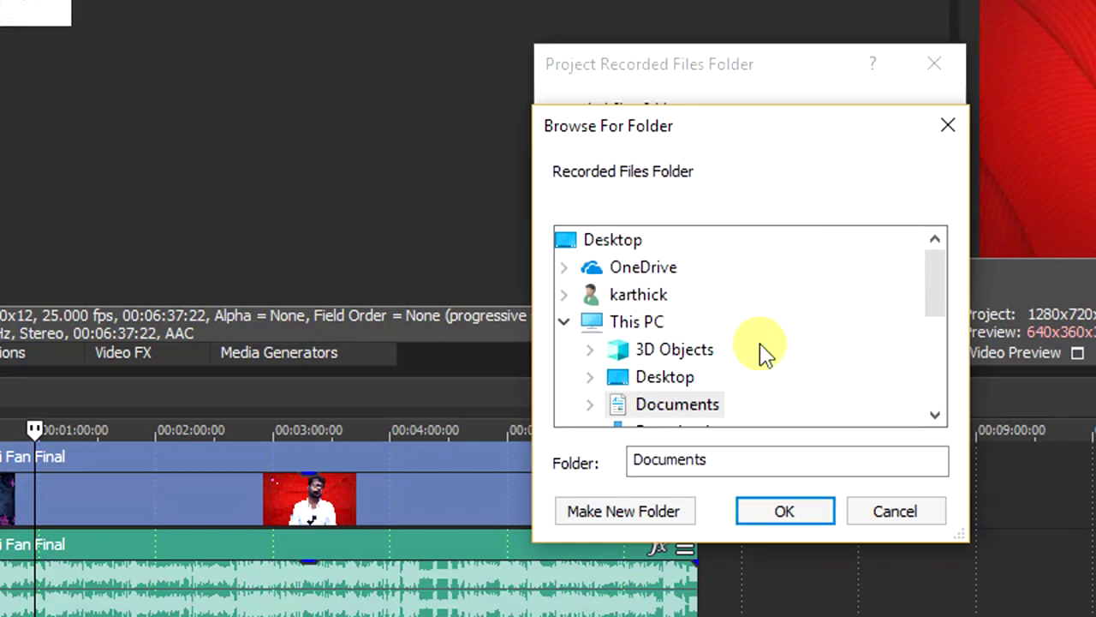
{"action": "left_click", "coordinate": [948, 125]}
{"action": "left_click", "coordinate": [781, 261]}
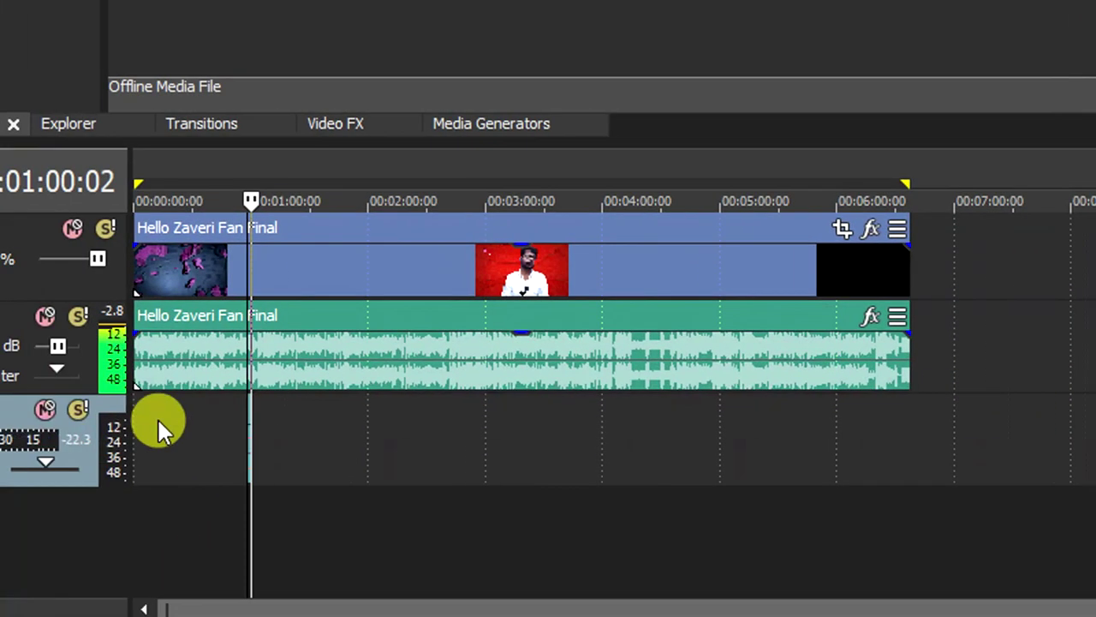
{"action": "left_click", "coordinate": [149, 318]}
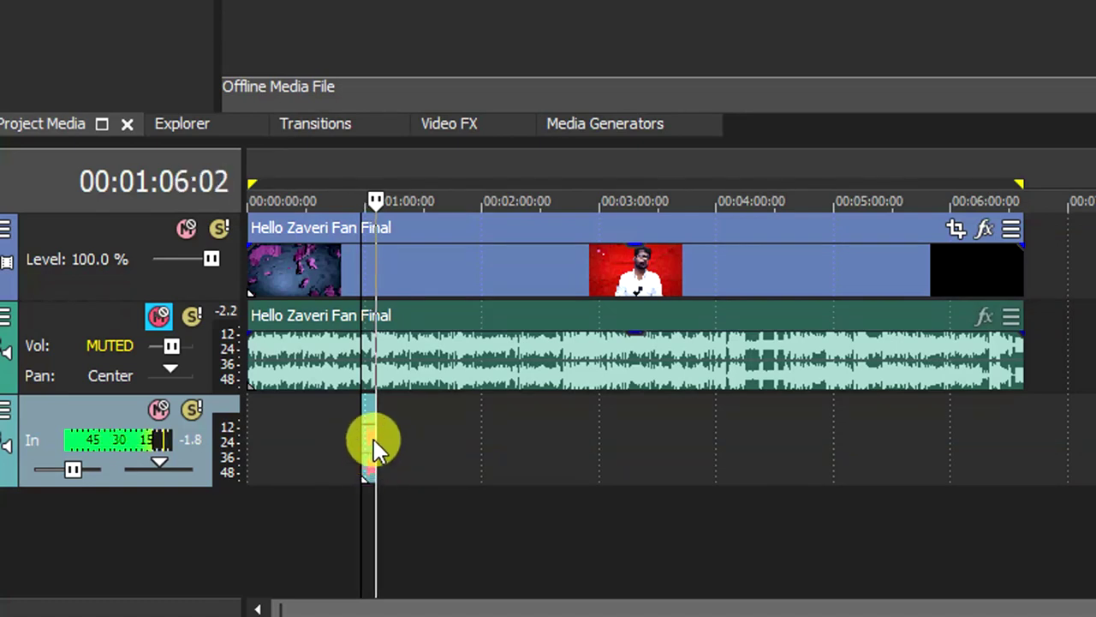
{"action": "scroll", "coordinate": [381, 445], "scroll_direction": "up", "scroll_amount": 5}
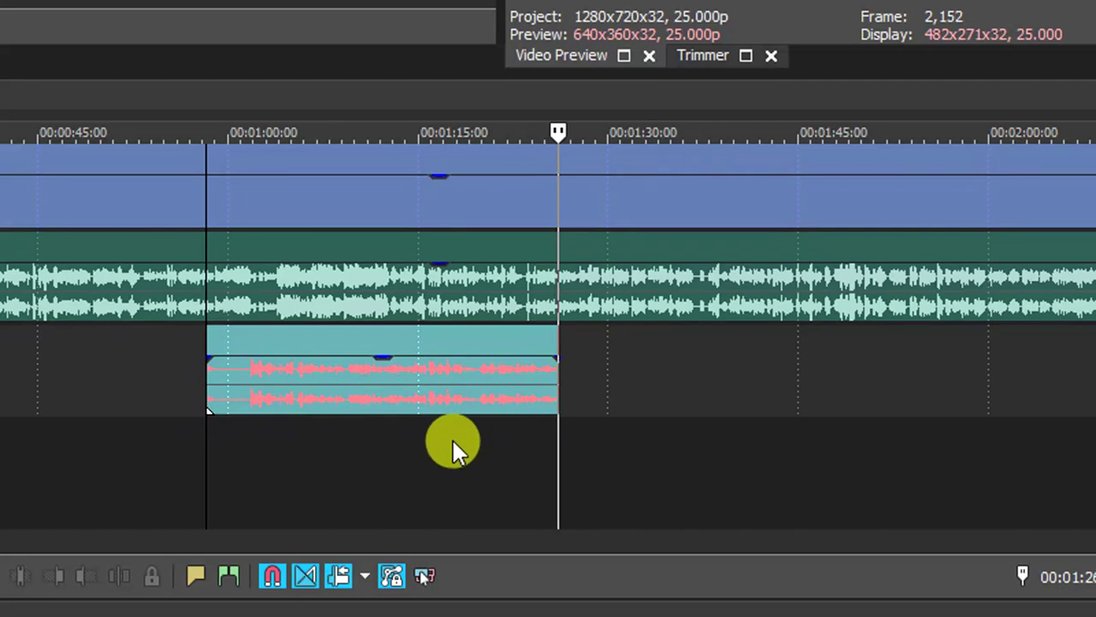
Step: Stop the recording and delete its Track 3 - 1.wav file along with the empty third track
{"action": "left_click", "coordinate": [444, 411]}
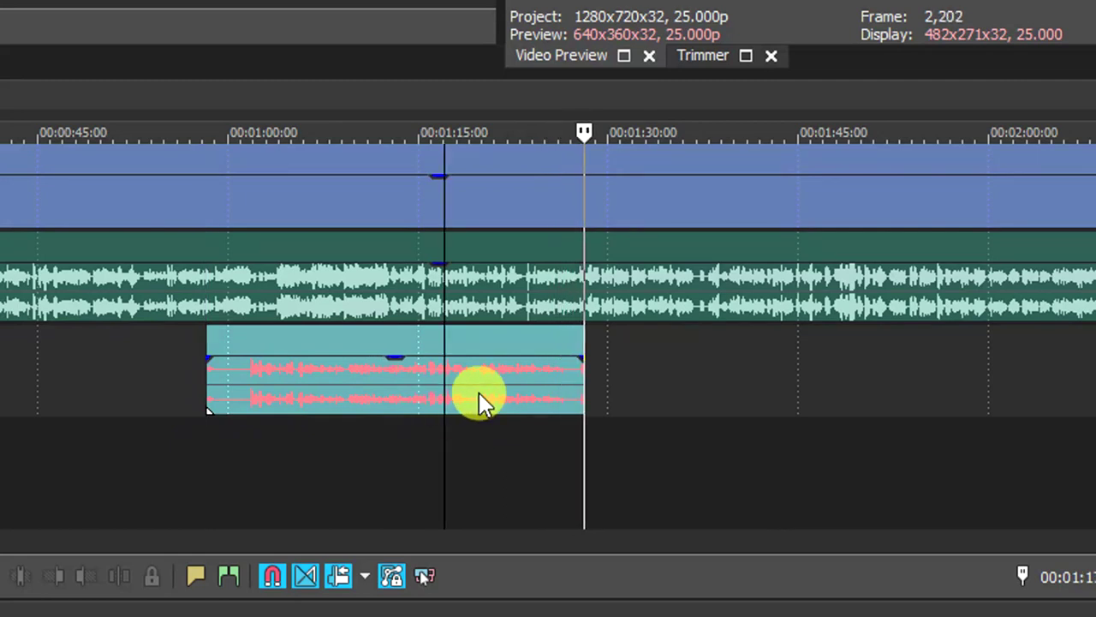
{"action": "key", "text": "space"}
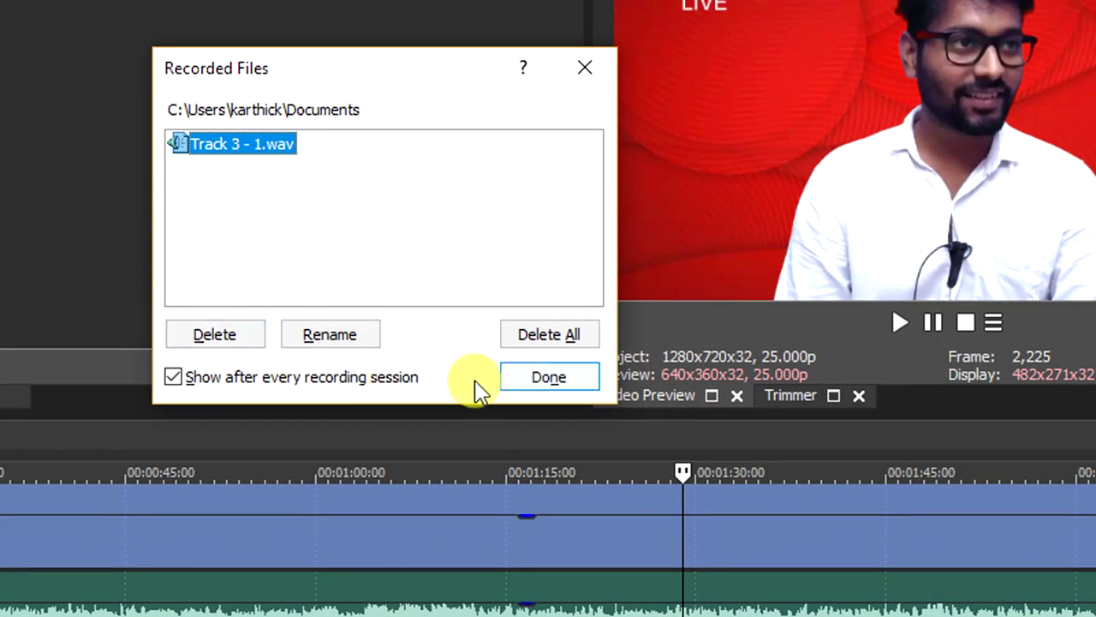
{"action": "left_click", "coordinate": [240, 339]}
{"action": "left_click", "coordinate": [459, 275]}
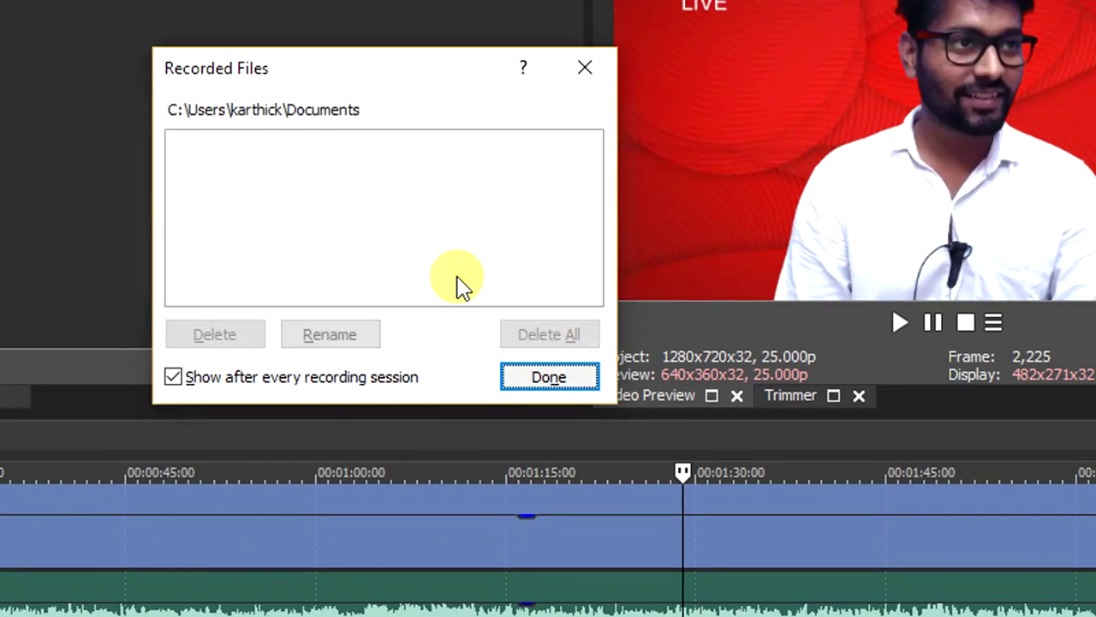
{"action": "left_click", "coordinate": [535, 377]}
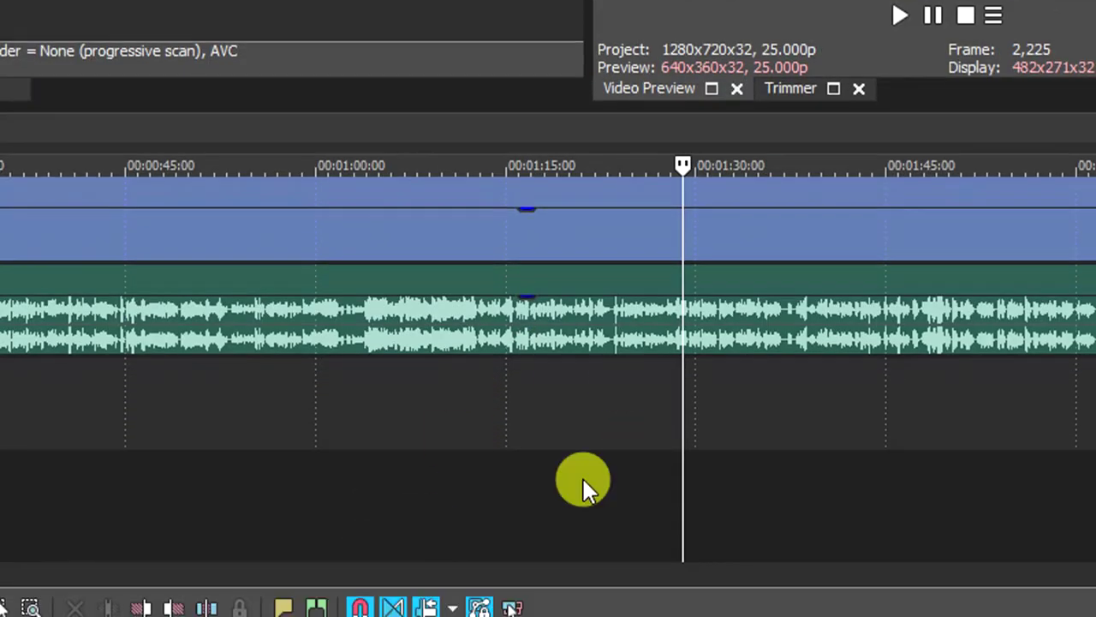
{"action": "scroll", "coordinate": [456, 372], "scroll_direction": "down", "scroll_amount": 8}
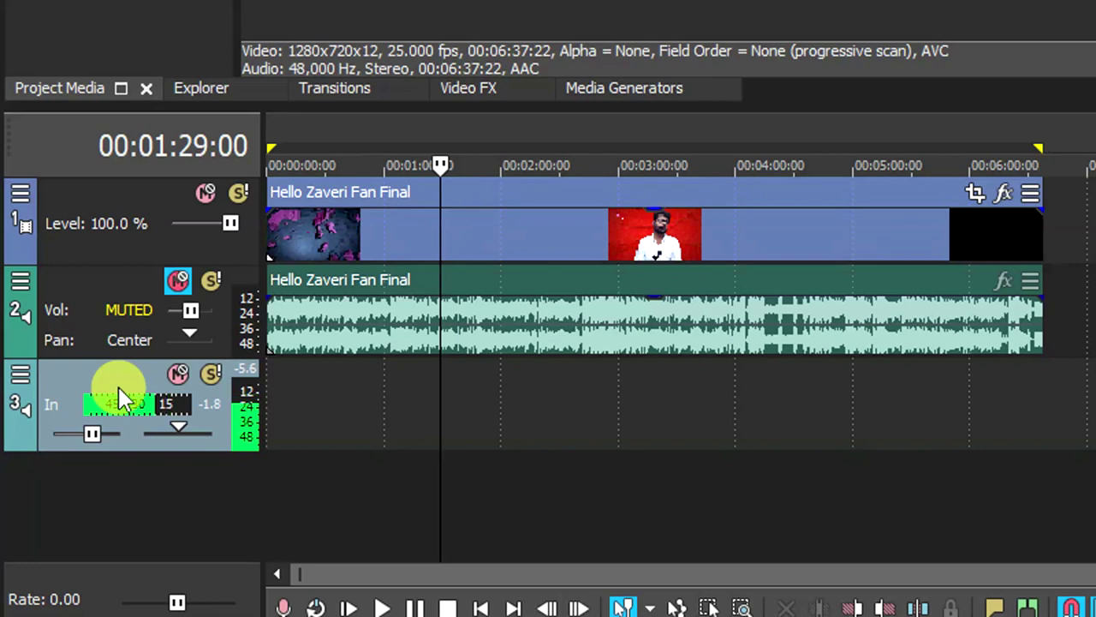
{"action": "key", "text": "Delete"}
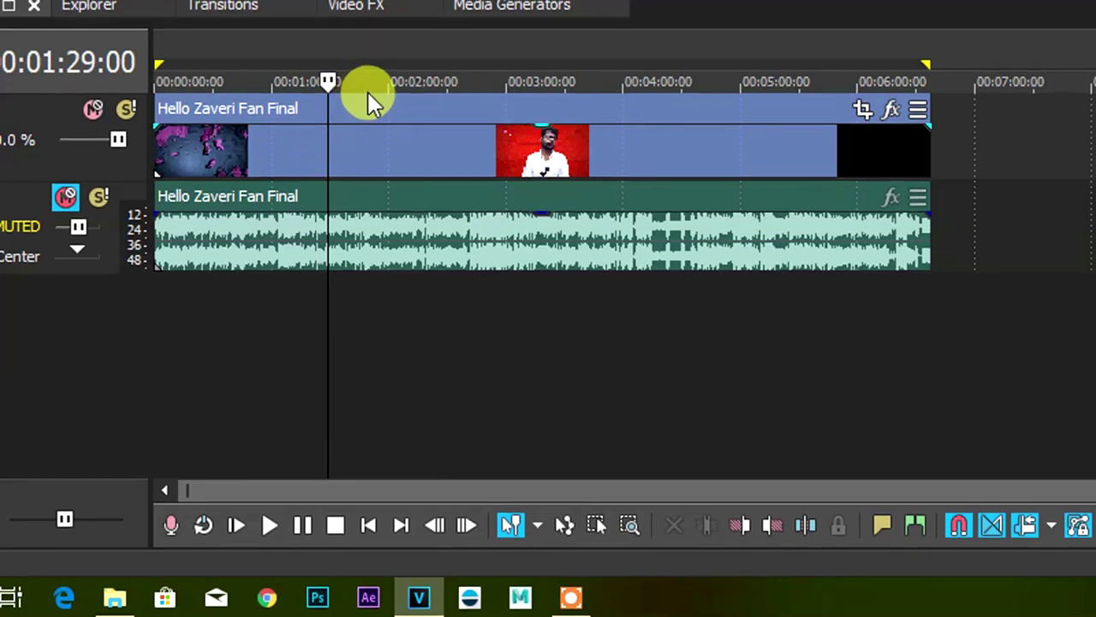
Step: Play the timeline briefly from about 00:01:29 and stop playback at 00:01:29:17
{"action": "scroll", "coordinate": [367, 96], "scroll_direction": "up", "scroll_amount": 3}
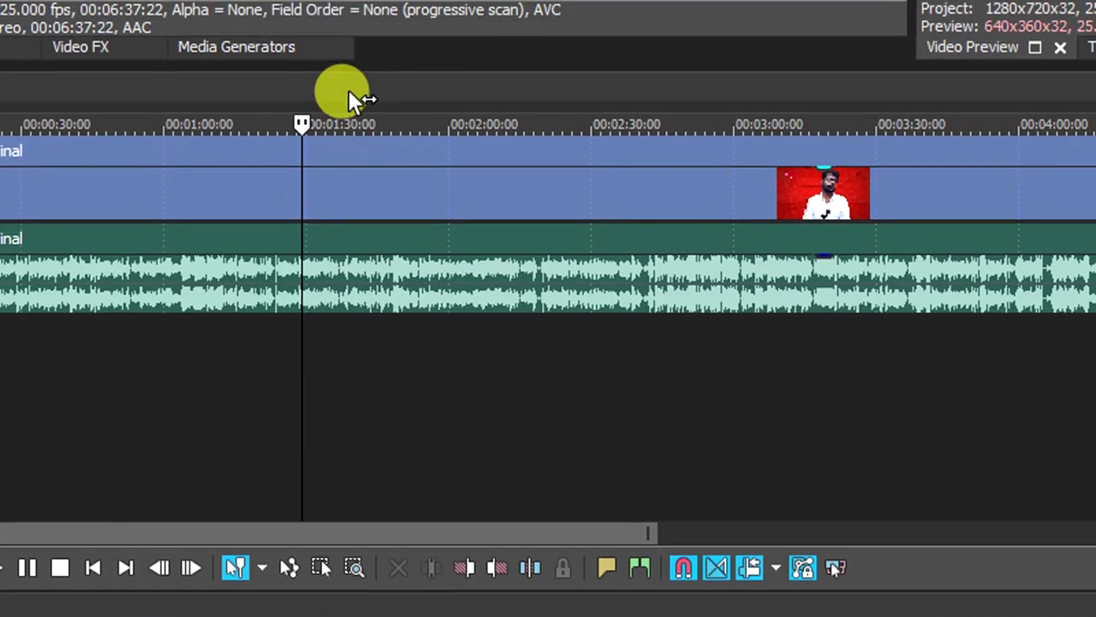
{"action": "left_click", "coordinate": [347, 90]}
{"action": "left_click", "coordinate": [305, 80]}
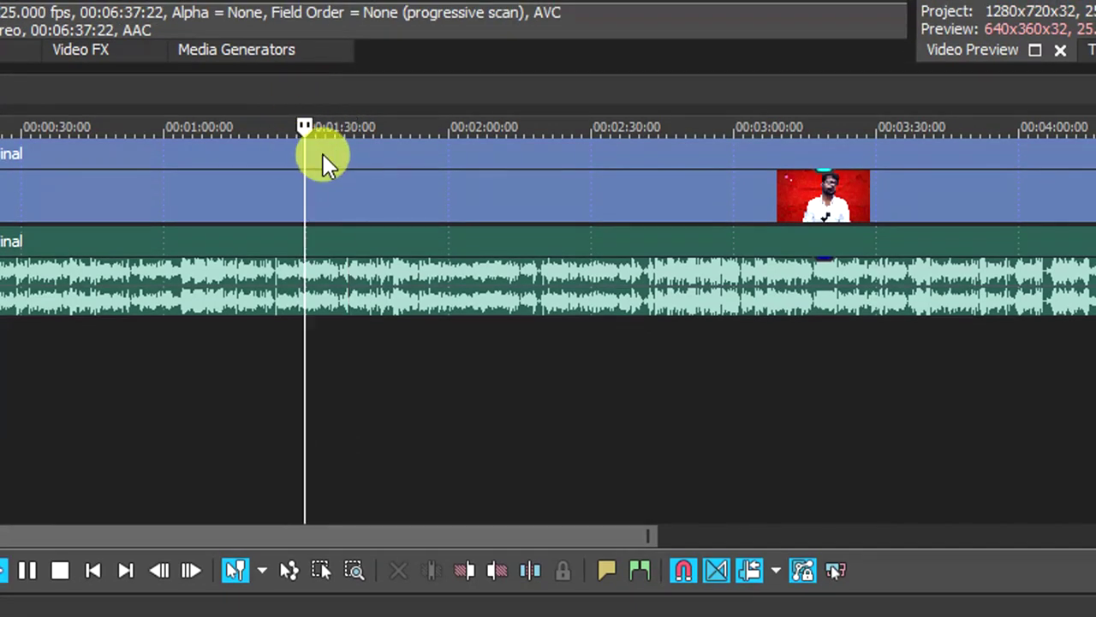
{"action": "key", "text": "space"}
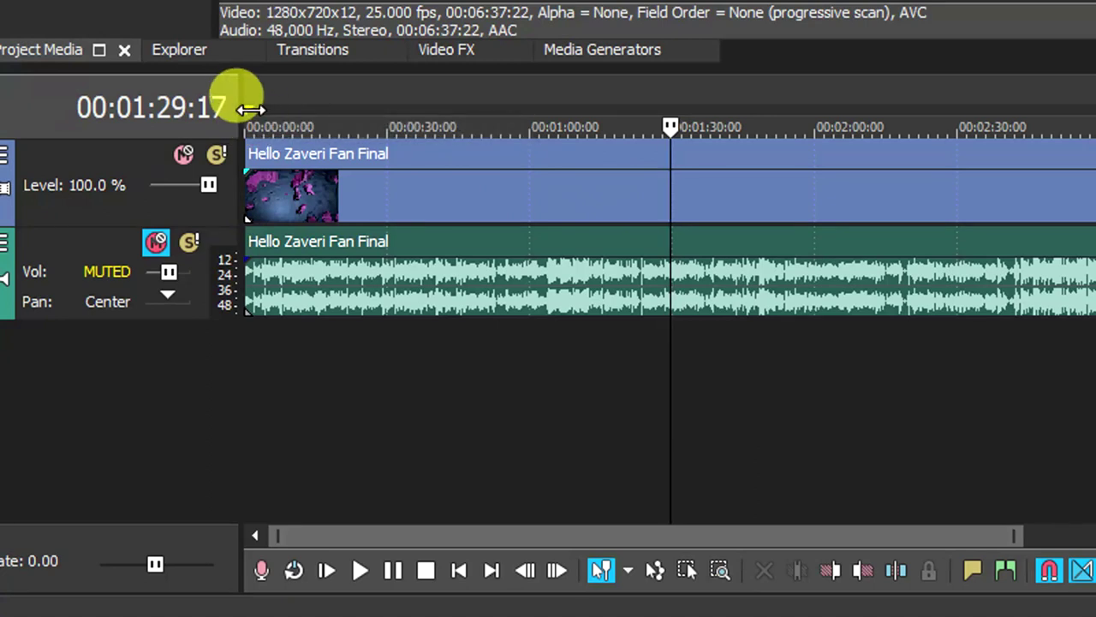
Step: Move the start of the loop region to the playhead at 00:01:29:17
{"action": "scroll", "coordinate": [602, 230], "scroll_direction": "down", "scroll_amount": 5}
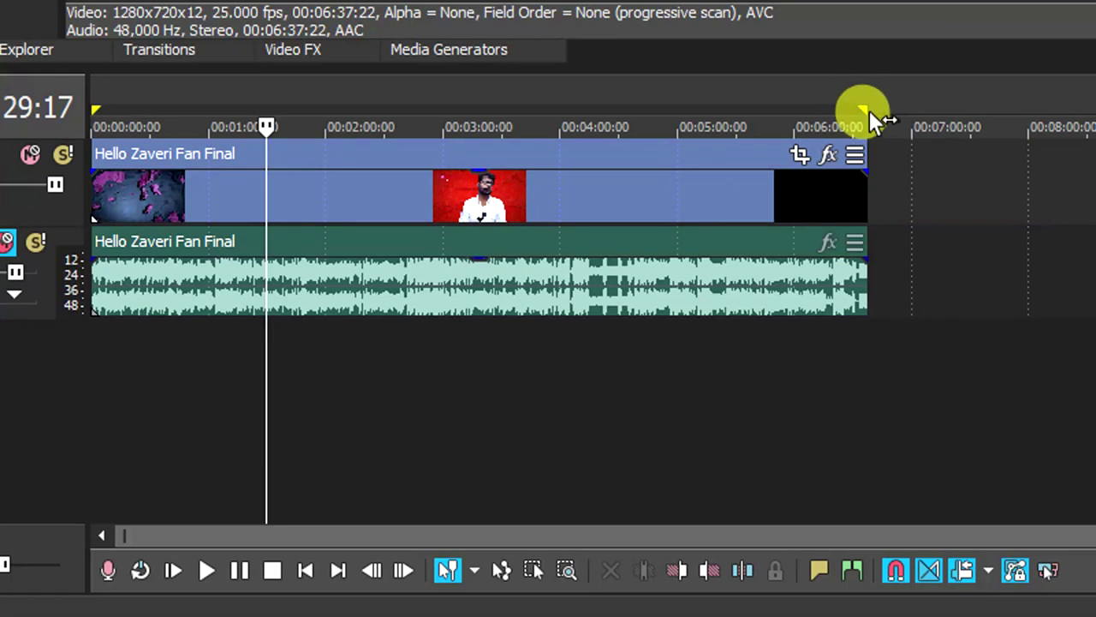
{"action": "double_click", "coordinate": [862, 109]}
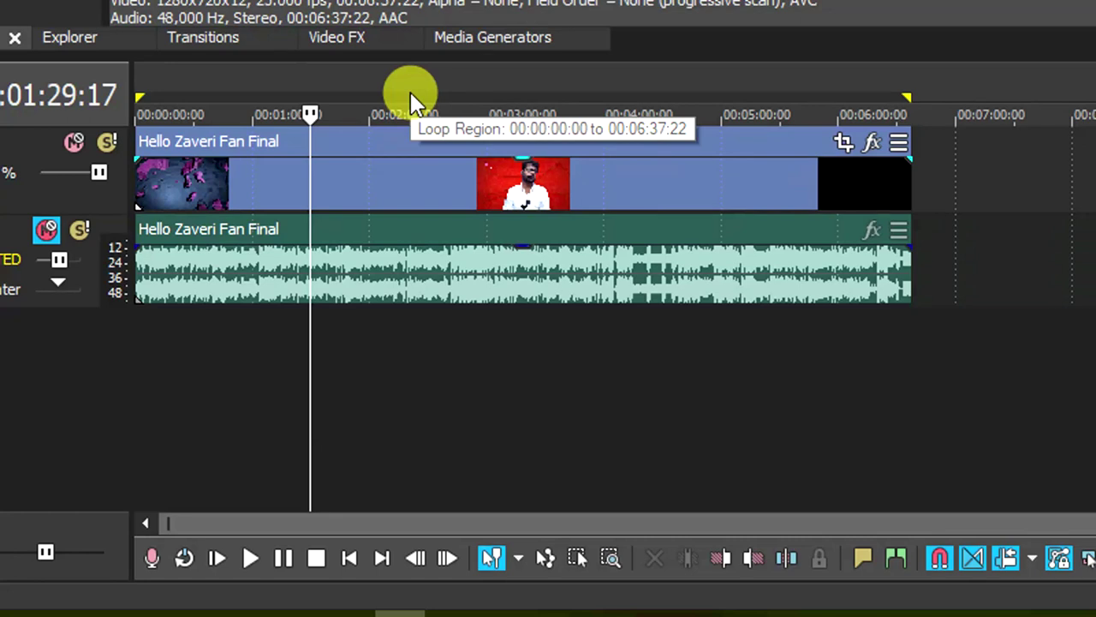
{"action": "scroll", "coordinate": [443, 112], "scroll_direction": "up", "scroll_amount": 4}
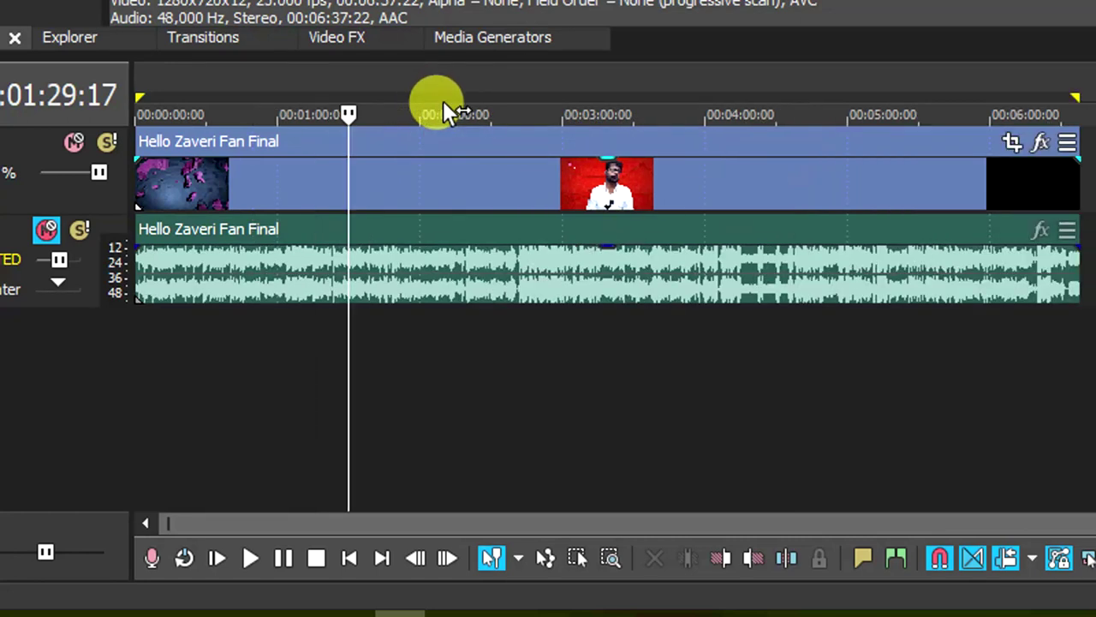
{"action": "scroll", "coordinate": [296, 195], "scroll_direction": "down", "scroll_amount": 3}
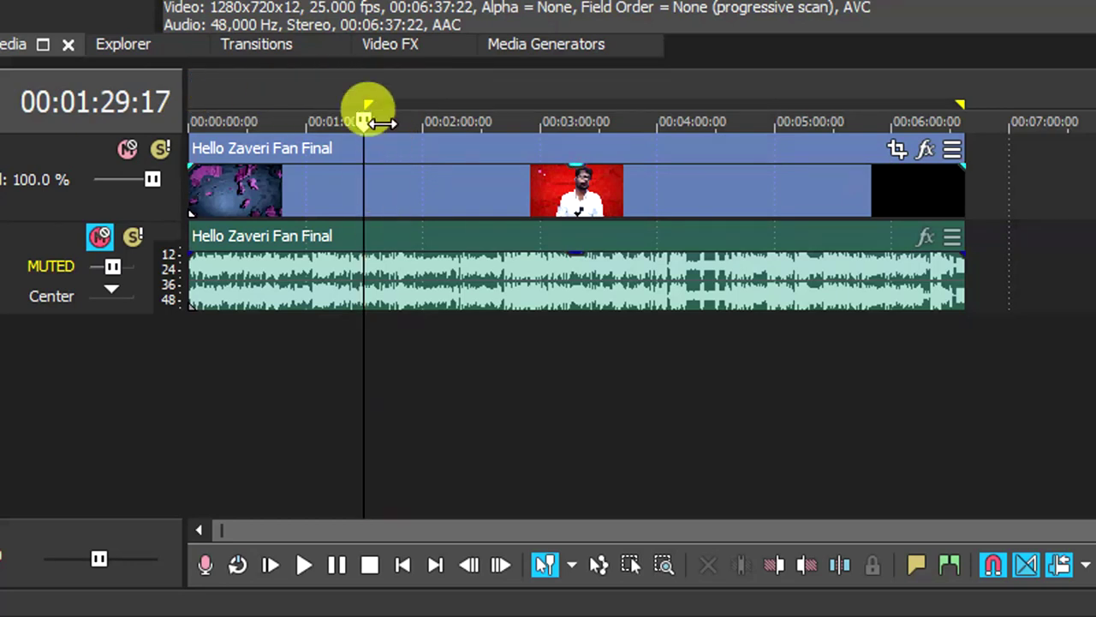
{"action": "scroll", "coordinate": [372, 111], "scroll_direction": "up", "scroll_amount": 4}
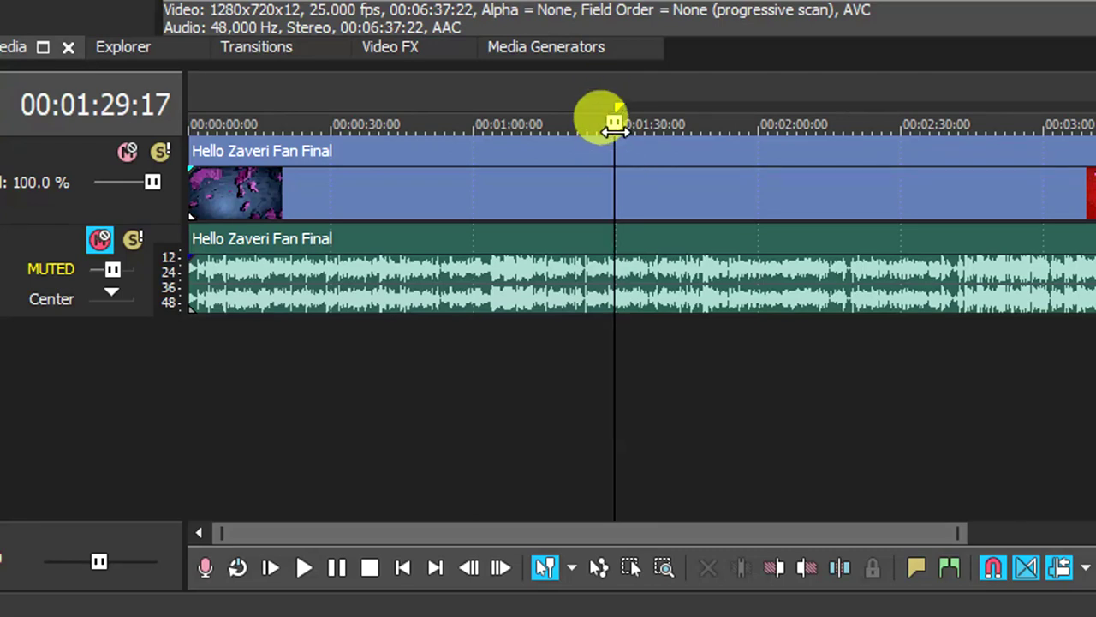
Step: Play up to 00:01:31:22 and bring the end of the loop region to that point
{"action": "key", "text": "space"}
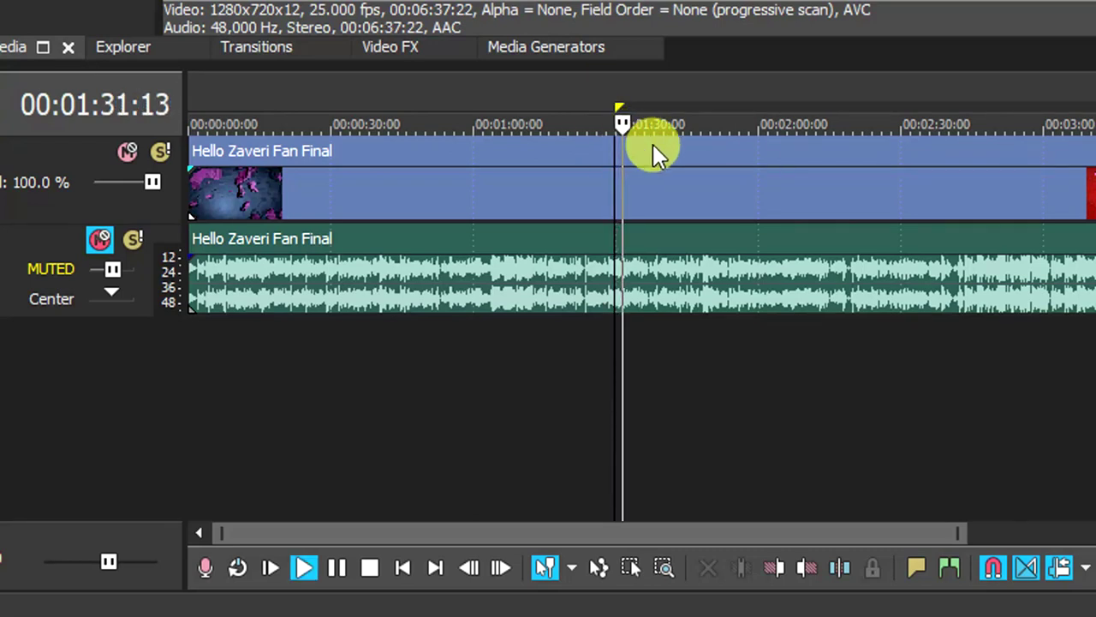
{"action": "key", "text": "space"}
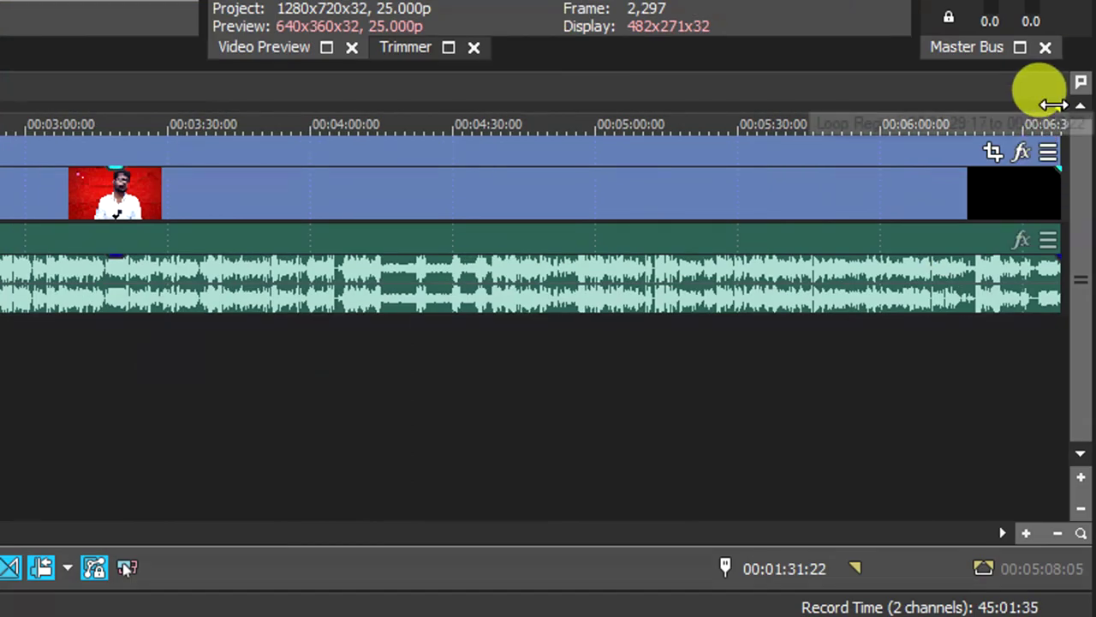
{"action": "mouse_move", "coordinate": [1031, 106]}
{"action": "left_mouse_down"}
{"action": "mouse_move", "coordinate": [484, 111]}
{"action": "mouse_move", "coordinate": [0, 143]}
{"action": "left_mouse_up"}
{"action": "left_click_drag", "start_coordinate": [123, 143], "coordinate": [0, 143]}
{"action": "scroll", "coordinate": [177, 152], "scroll_direction": "up", "scroll_amount": 2}
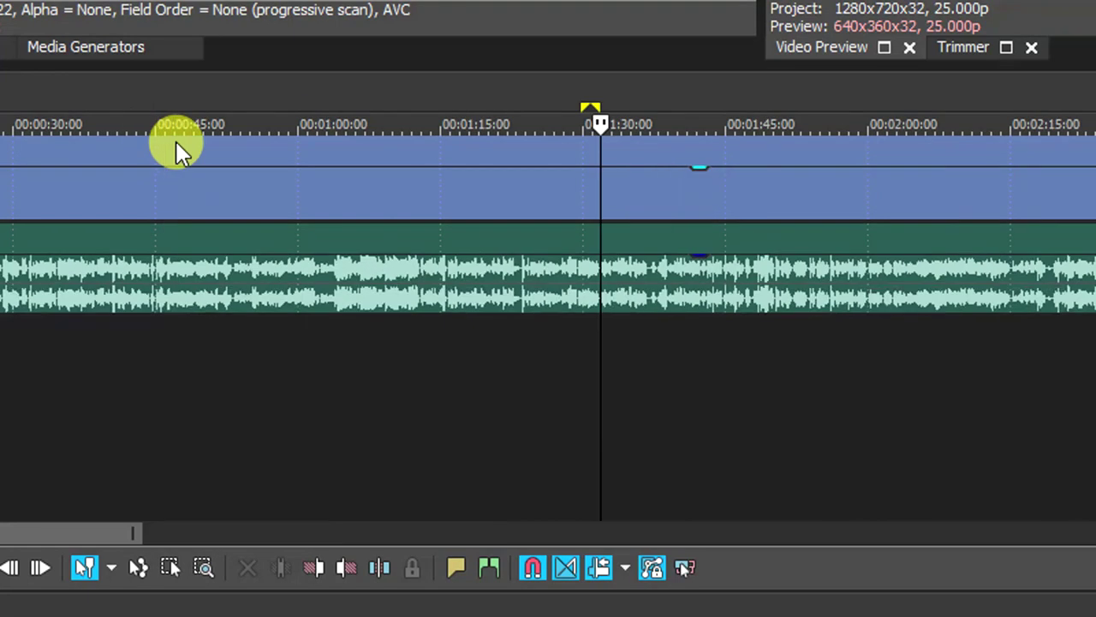
{"action": "scroll", "coordinate": [541, 203], "scroll_direction": "up", "scroll_amount": 2}
{"action": "scroll", "coordinate": [604, 101], "scroll_direction": "up", "scroll_amount": 2}
{"action": "scroll", "coordinate": [603, 116], "scroll_direction": "up", "scroll_amount": 1}
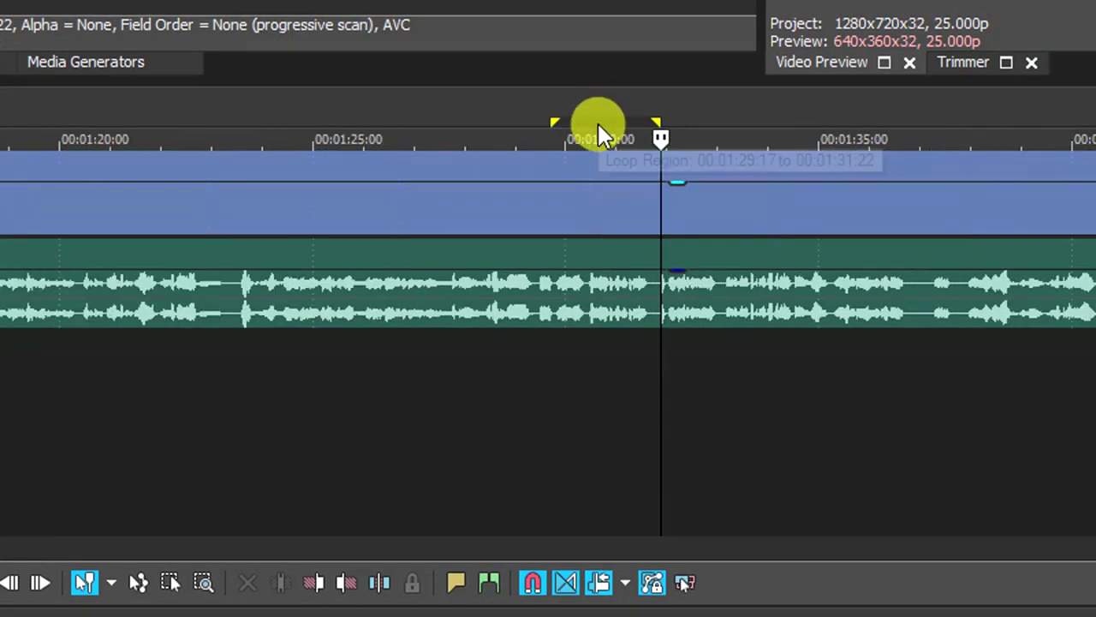
Step: Enable Loop Playback and play the short loop region from its start at 00:01:29:17
{"action": "left_click", "coordinate": [552, 100]}
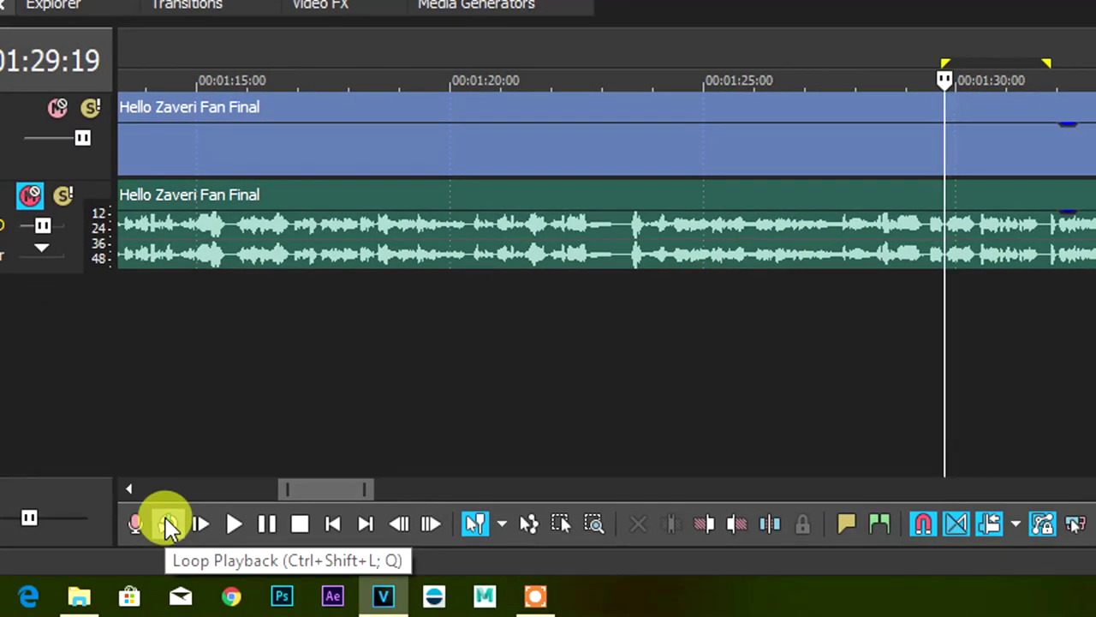
{"action": "left_click", "coordinate": [169, 525]}
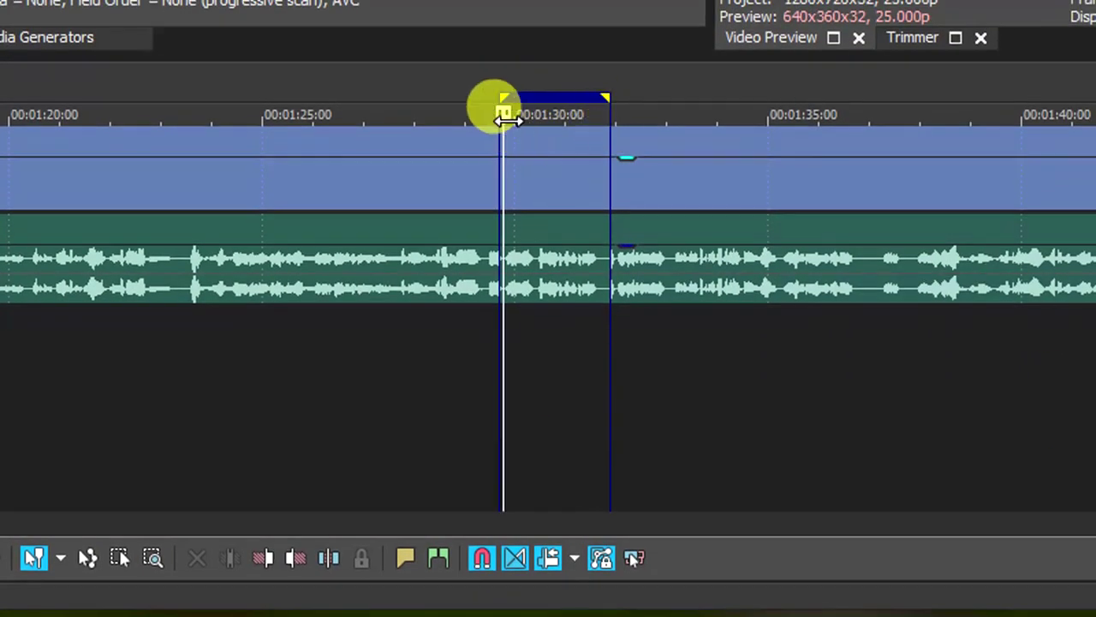
{"action": "left_click_drag", "start_coordinate": [498, 109], "coordinate": [463, 115]}
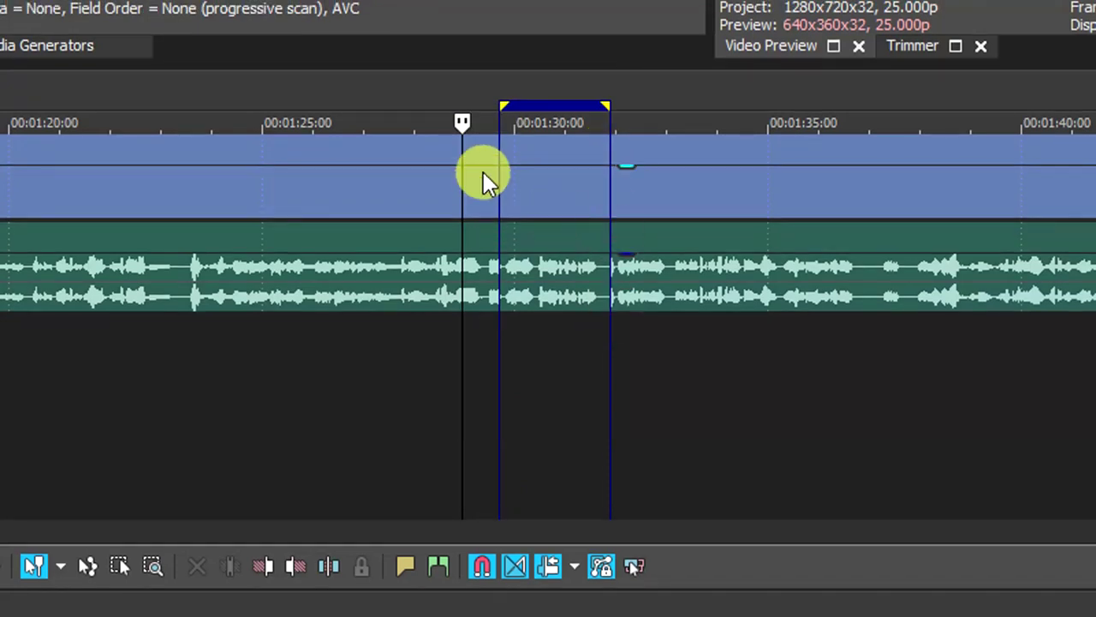
{"action": "left_click_drag", "start_coordinate": [462, 121], "coordinate": [499, 120]}
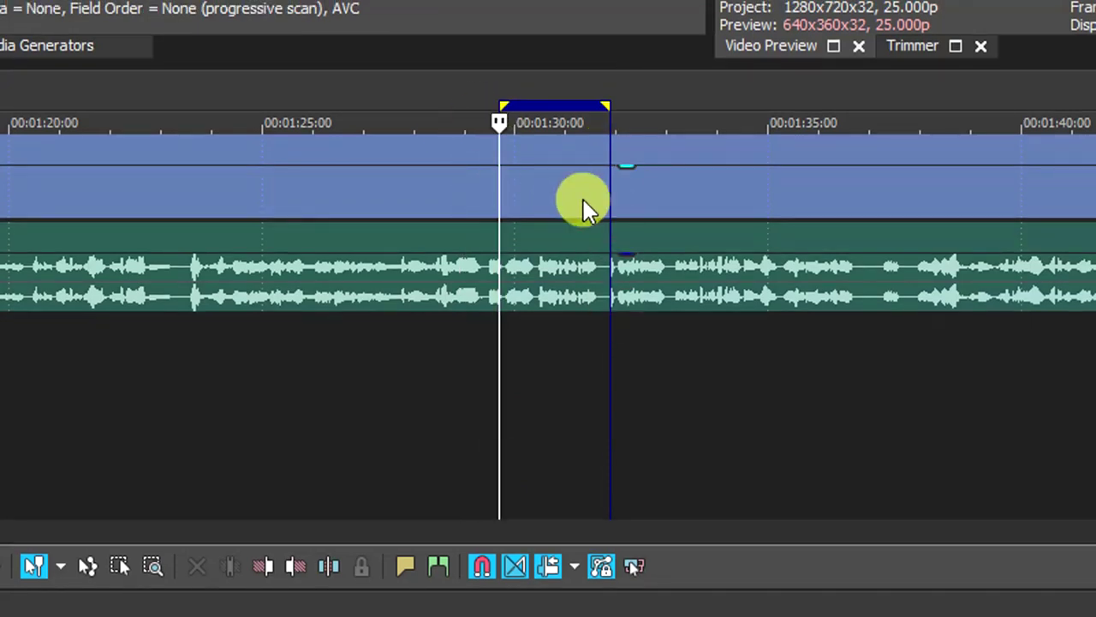
{"action": "key", "text": "space"}
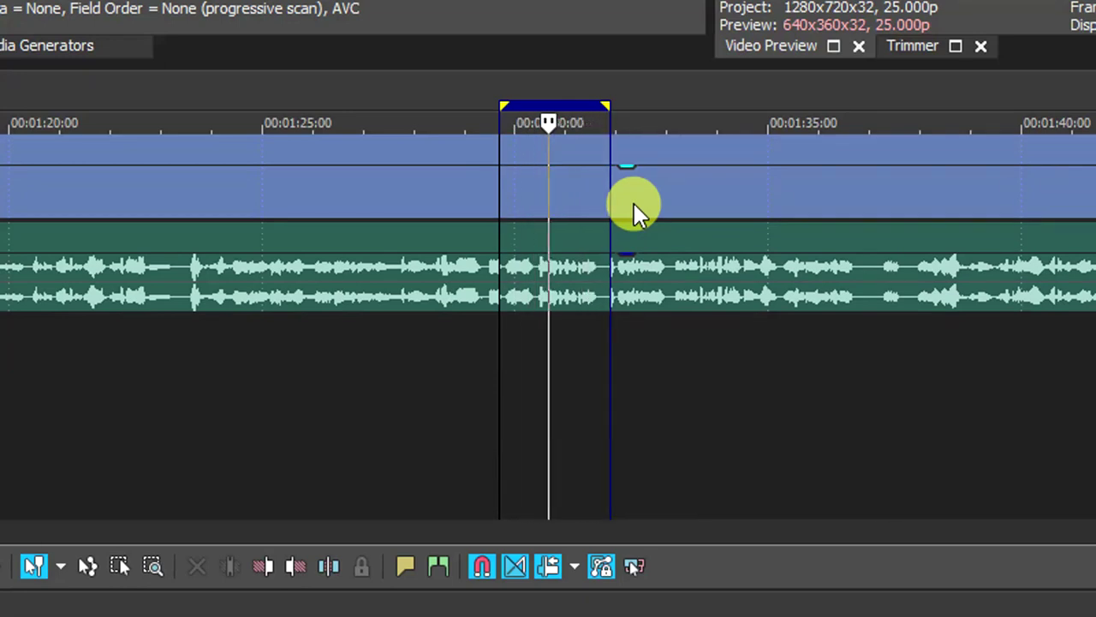
{"action": "key", "text": "space"}
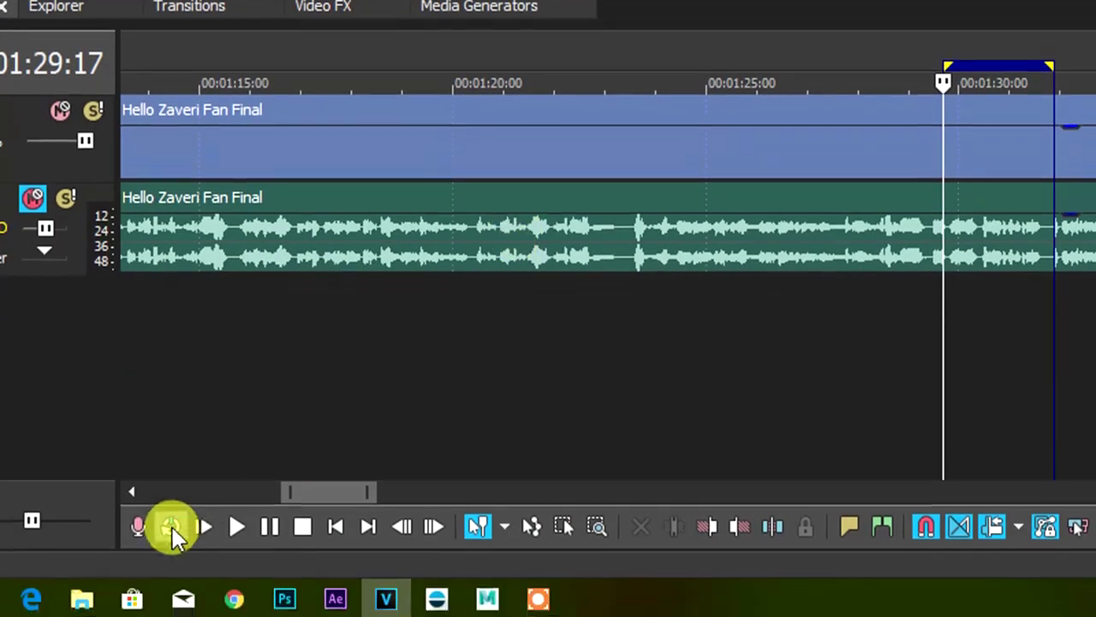
Step: Turn off Loop Playback and widen the loop region, first to about 00:00:30 and finally to the full length of the clip
{"action": "left_click", "coordinate": [172, 524]}
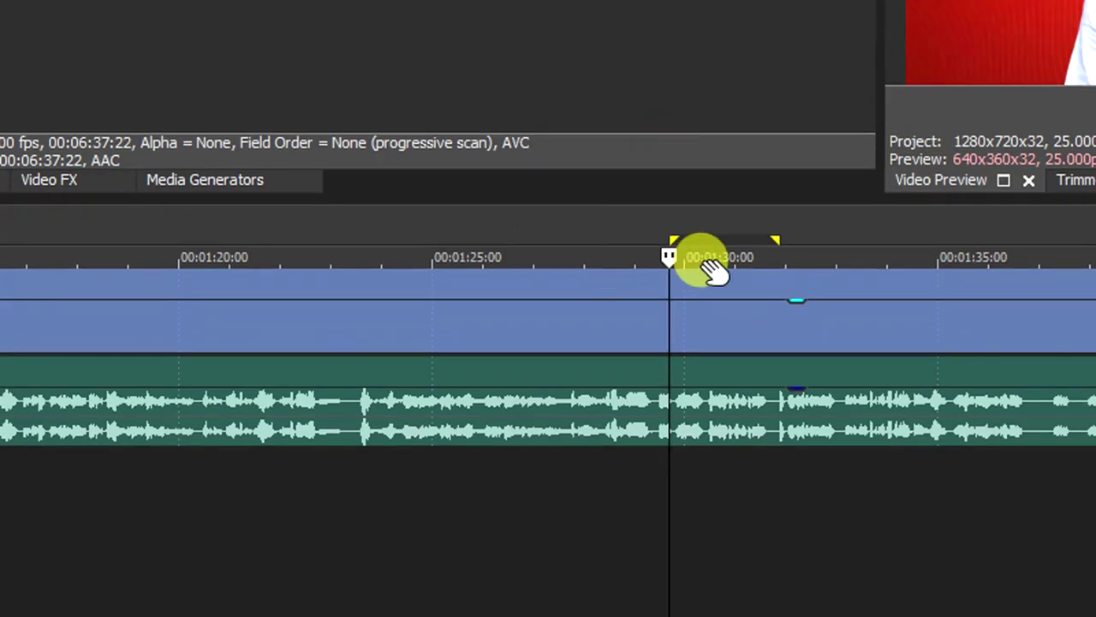
{"action": "scroll", "coordinate": [672, 261], "scroll_direction": "down", "scroll_amount": 10}
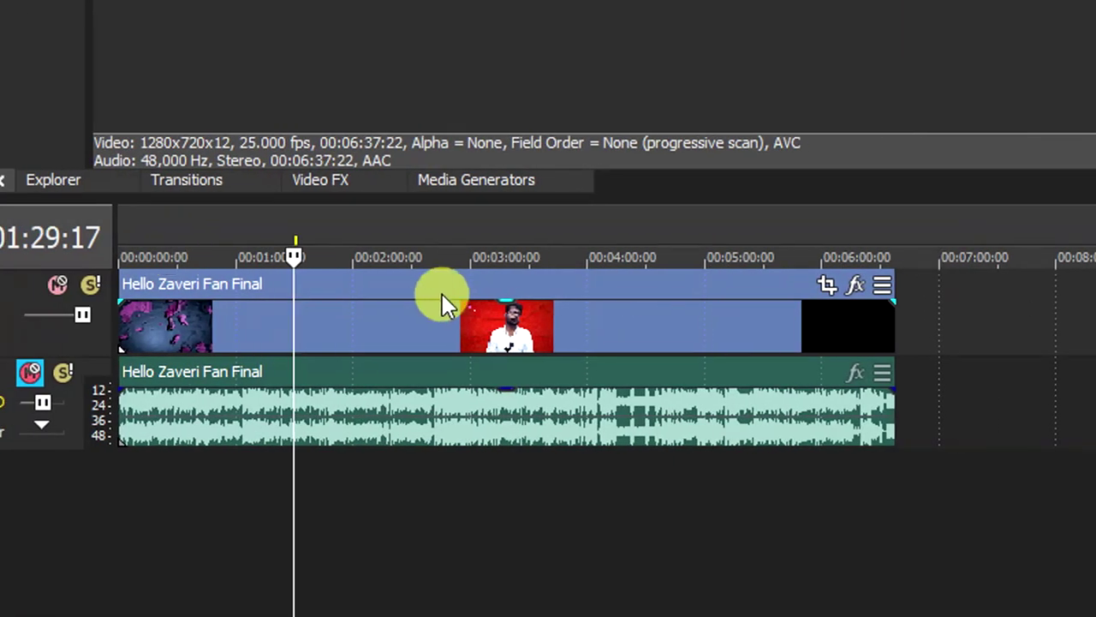
{"action": "scroll", "coordinate": [317, 257], "scroll_direction": "up", "scroll_amount": 5}
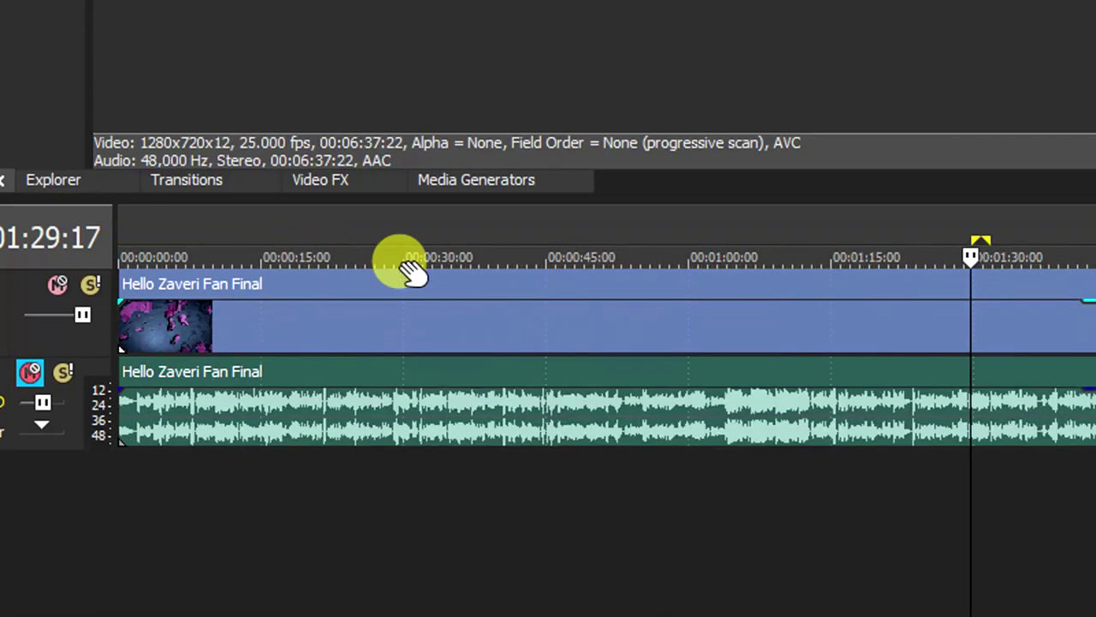
{"action": "left_click_drag", "start_coordinate": [904, 242], "coordinate": [354, 257]}
{"action": "scroll", "coordinate": [355, 266], "scroll_direction": "down", "scroll_amount": 4}
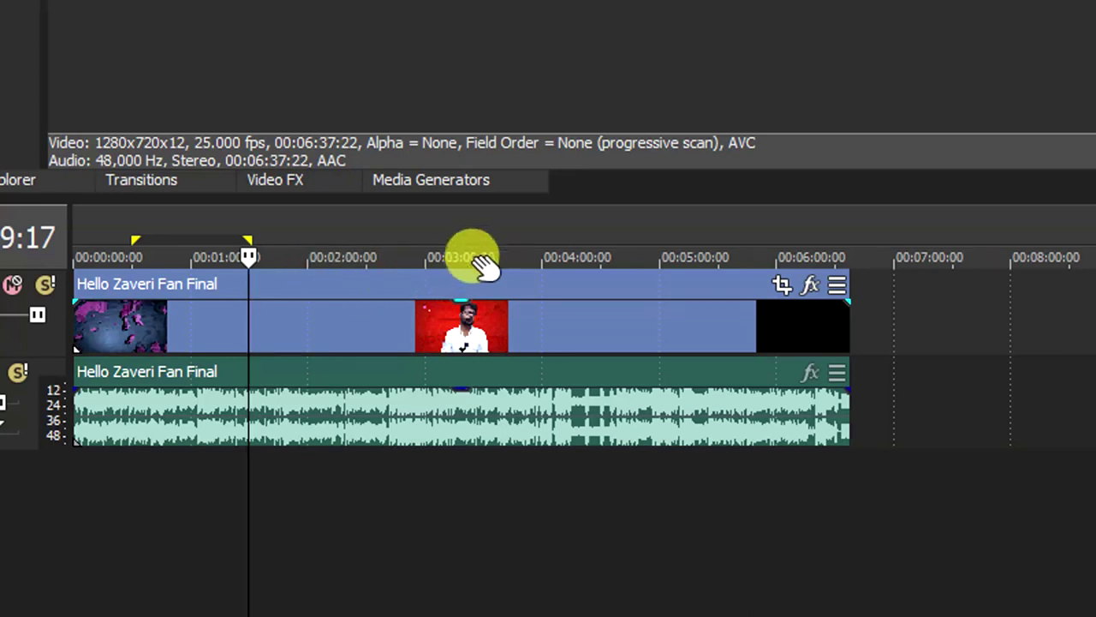
{"action": "double_click", "coordinate": [324, 237]}
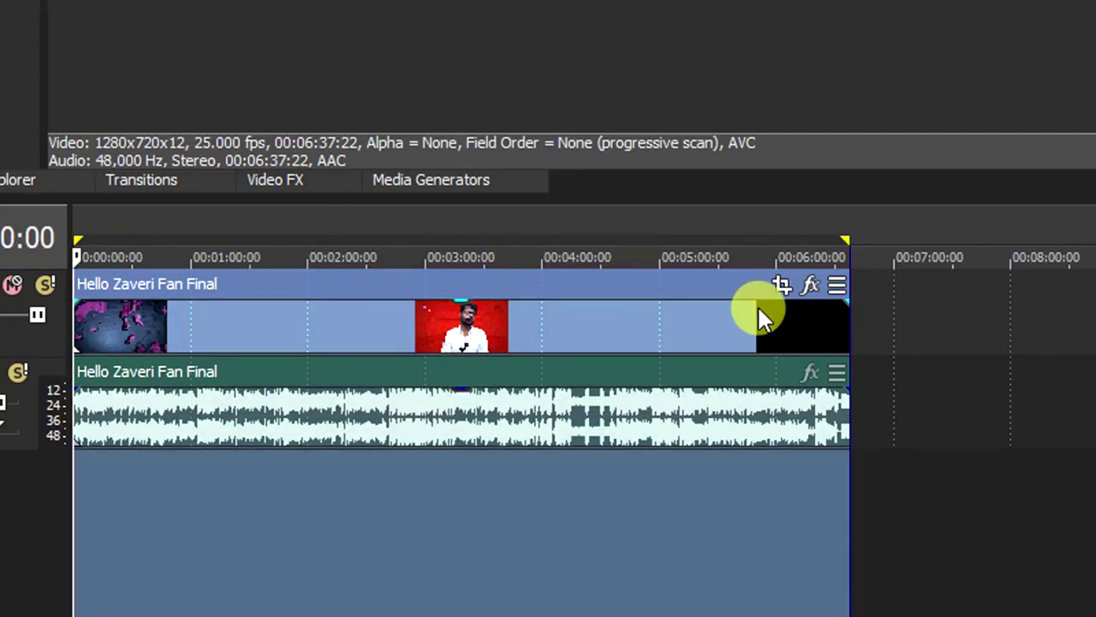
Step: Place the playhead near 00:05:00:00 and try the jumps to the project's start and end
{"action": "left_click", "coordinate": [660, 224]}
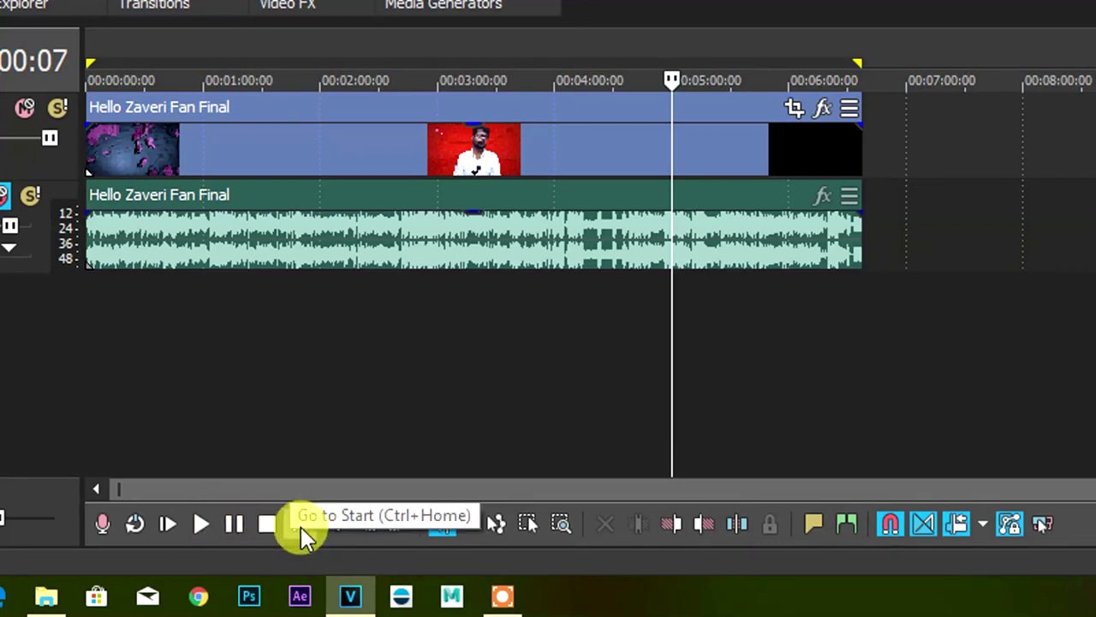
{"action": "left_click", "coordinate": [302, 525]}
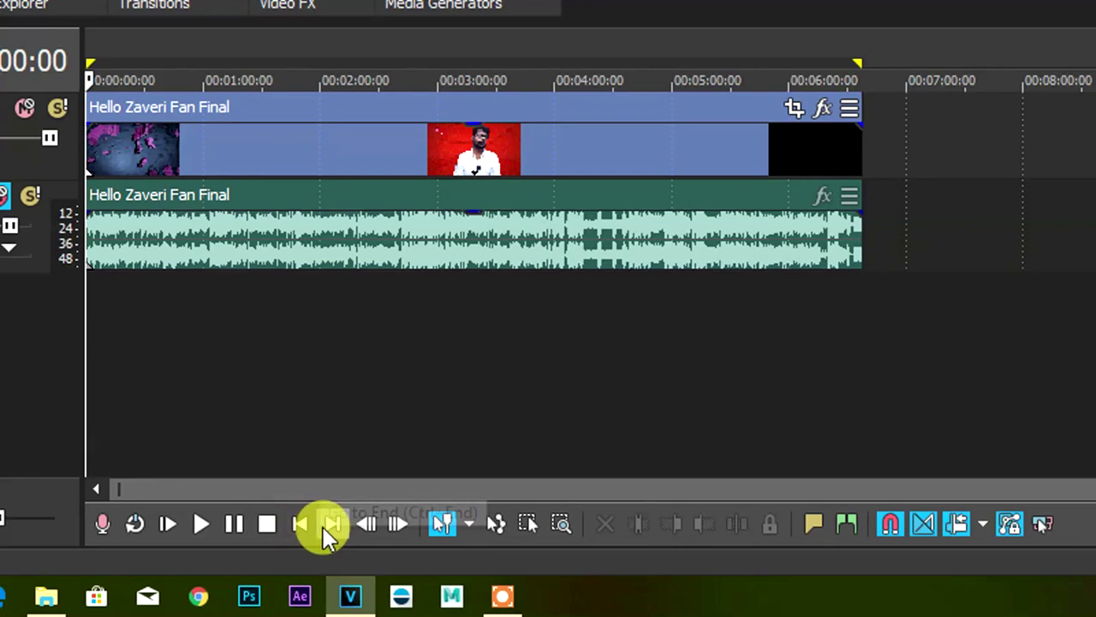
{"action": "left_click", "coordinate": [331, 526]}
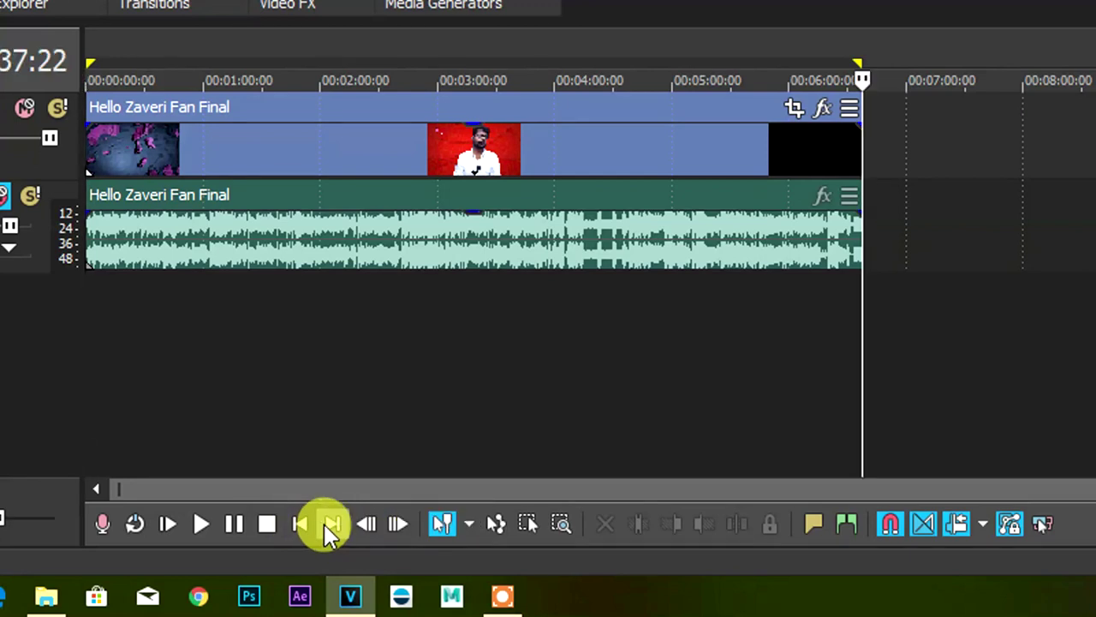
Step: Step the playhead back one frame from the project's end, and place it at 00:01:53:17 and advance one frame
{"action": "left_click", "coordinate": [370, 525]}
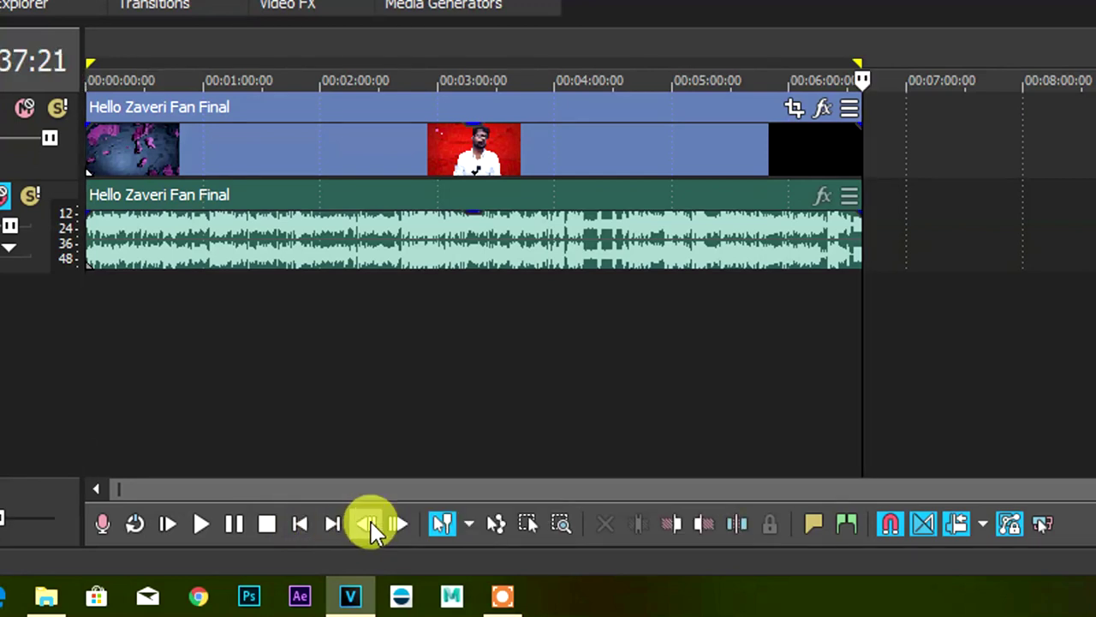
{"action": "left_click", "coordinate": [307, 75]}
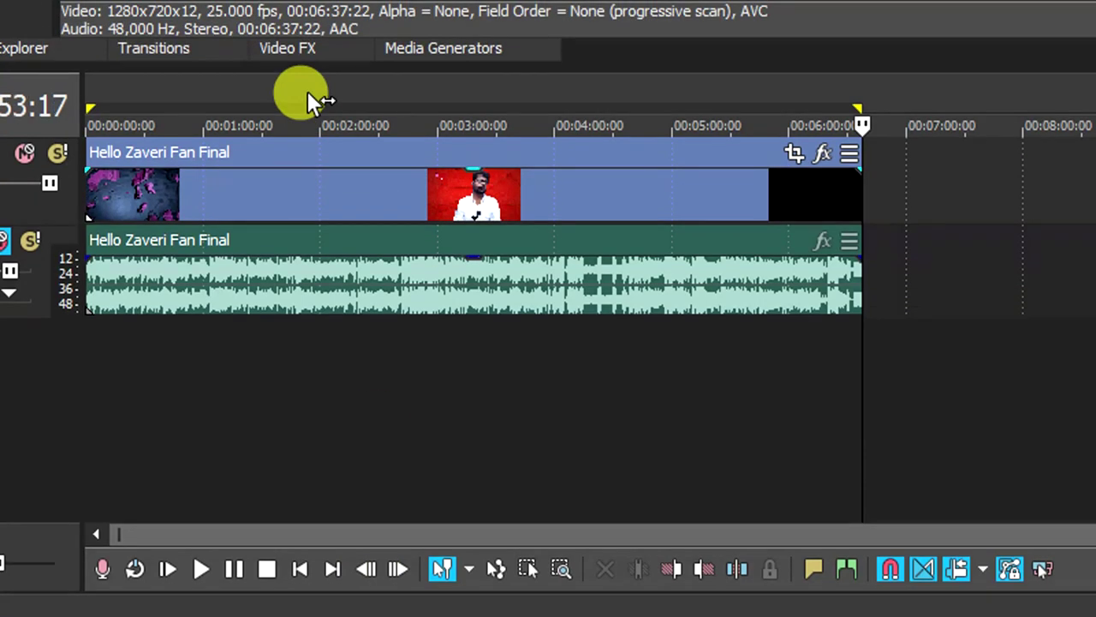
{"action": "left_click", "coordinate": [399, 527]}
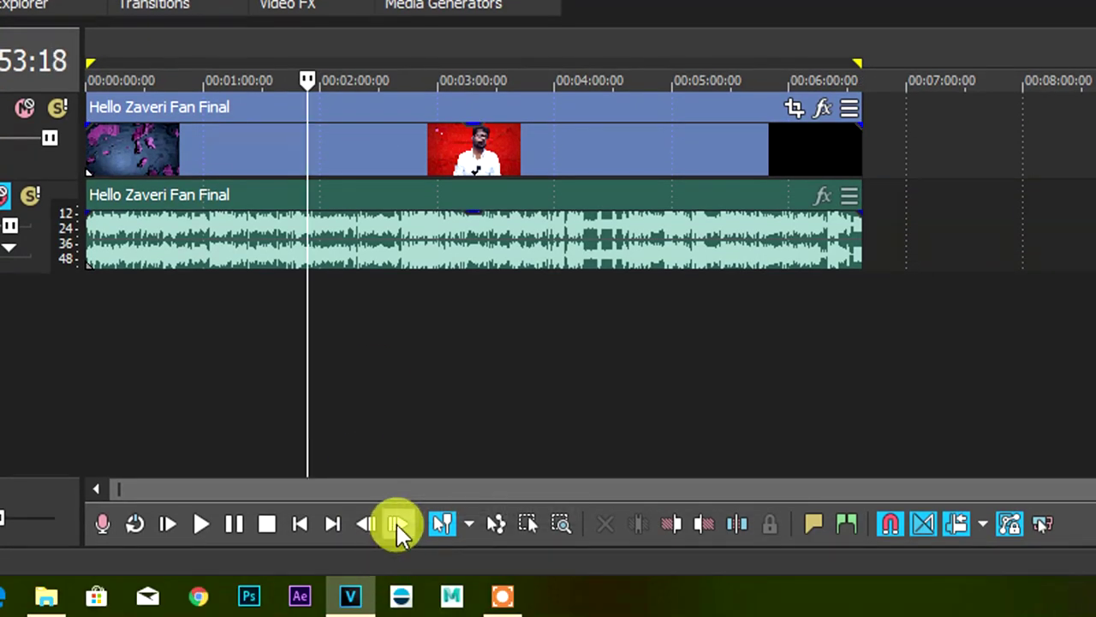
Step: Advance the playhead frame by frame from 00:01:53:18 to 00:01:55:01
{"action": "left_click", "coordinate": [400, 527]}
{"action": "left_click", "coordinate": [399, 527]}
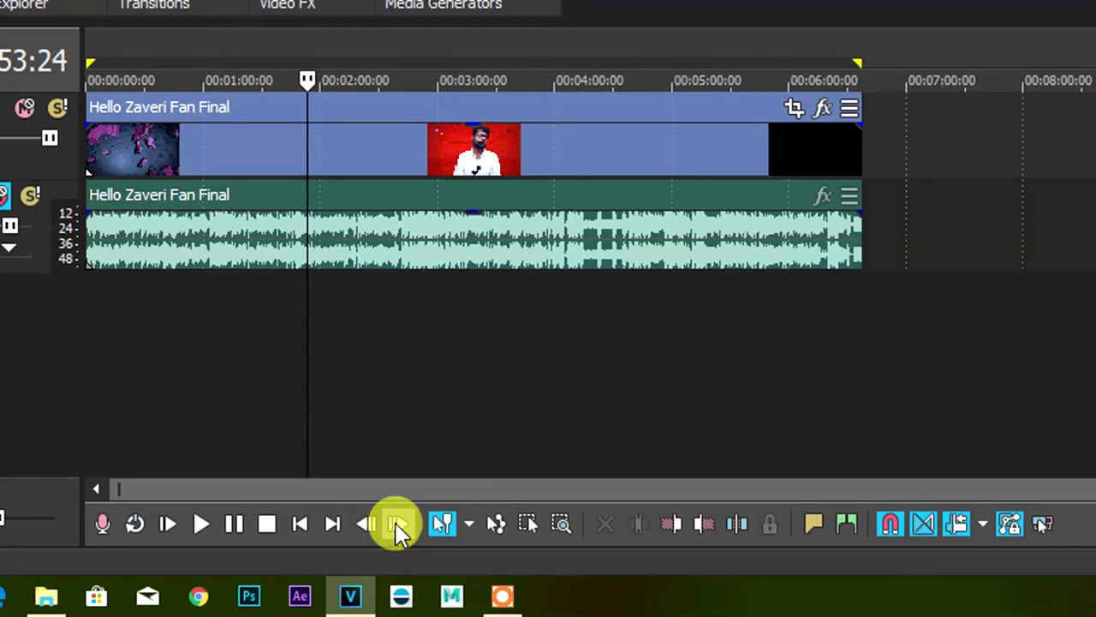
{"action": "left_click", "coordinate": [399, 526]}
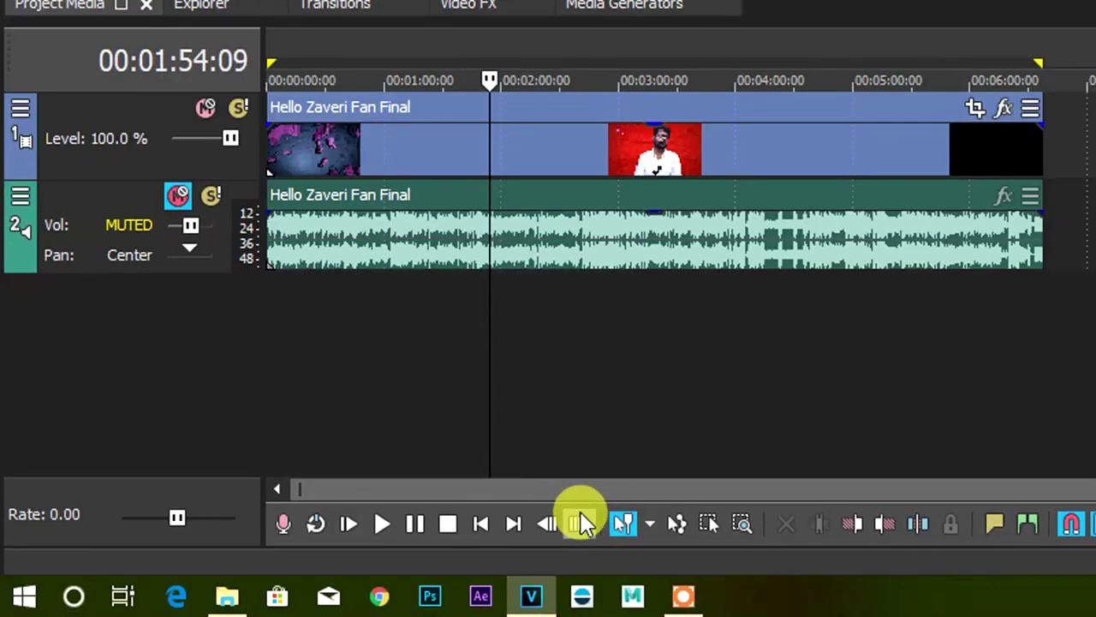
{"action": "left_click", "coordinate": [581, 516]}
{"action": "left_click", "coordinate": [581, 517]}
{"action": "left_click", "coordinate": [580, 517]}
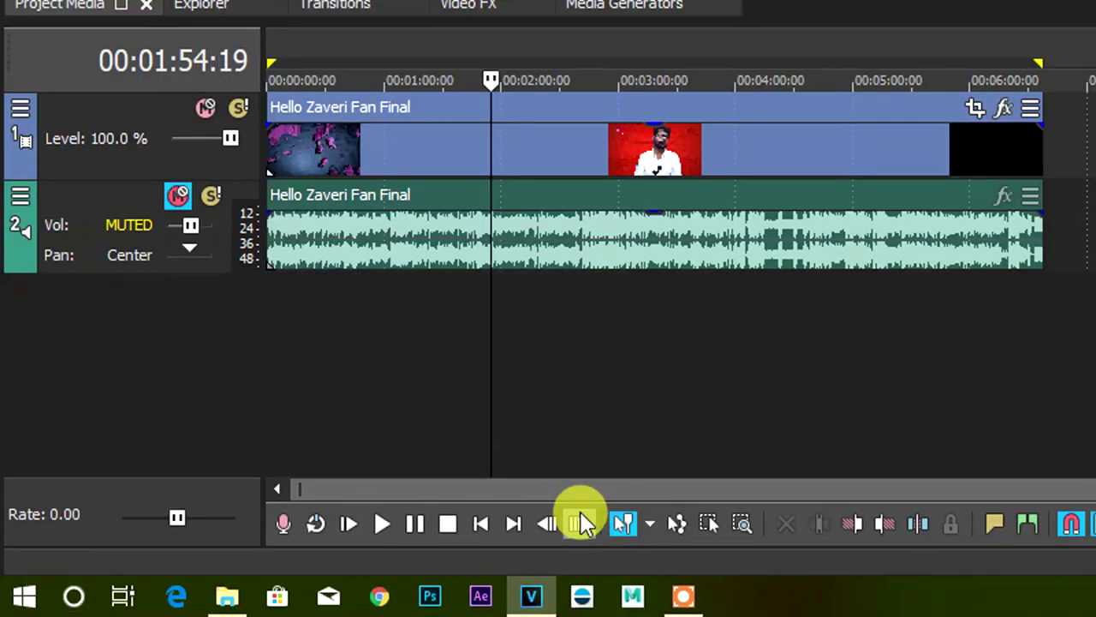
{"action": "left_click", "coordinate": [581, 514]}
{"action": "left_click", "coordinate": [581, 514]}
{"action": "left_click", "coordinate": [581, 514]}
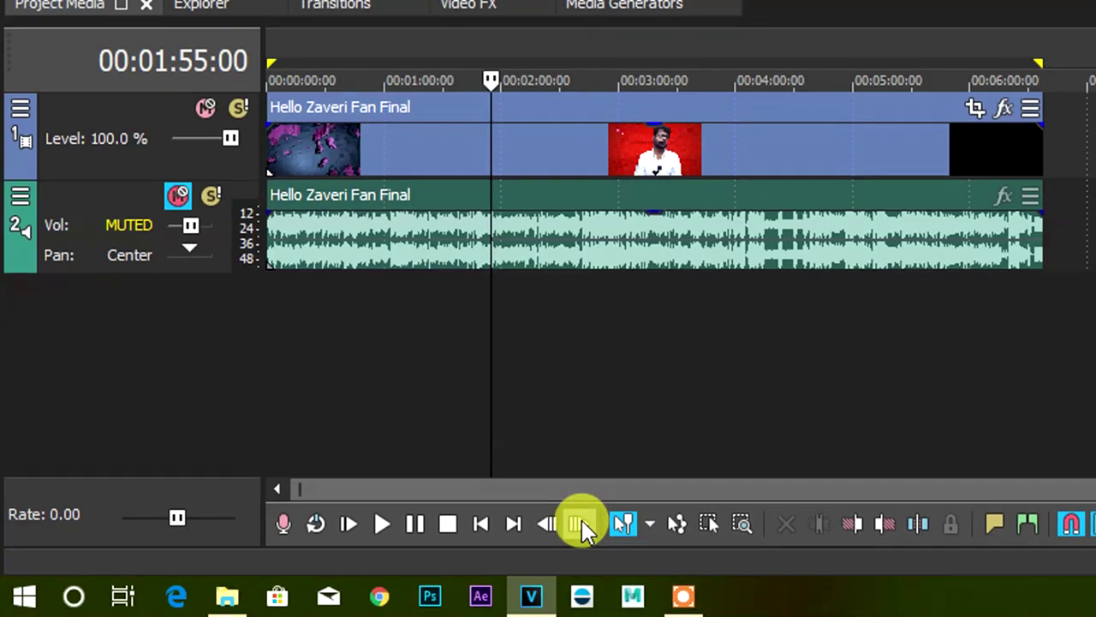
{"action": "left_click", "coordinate": [581, 524]}
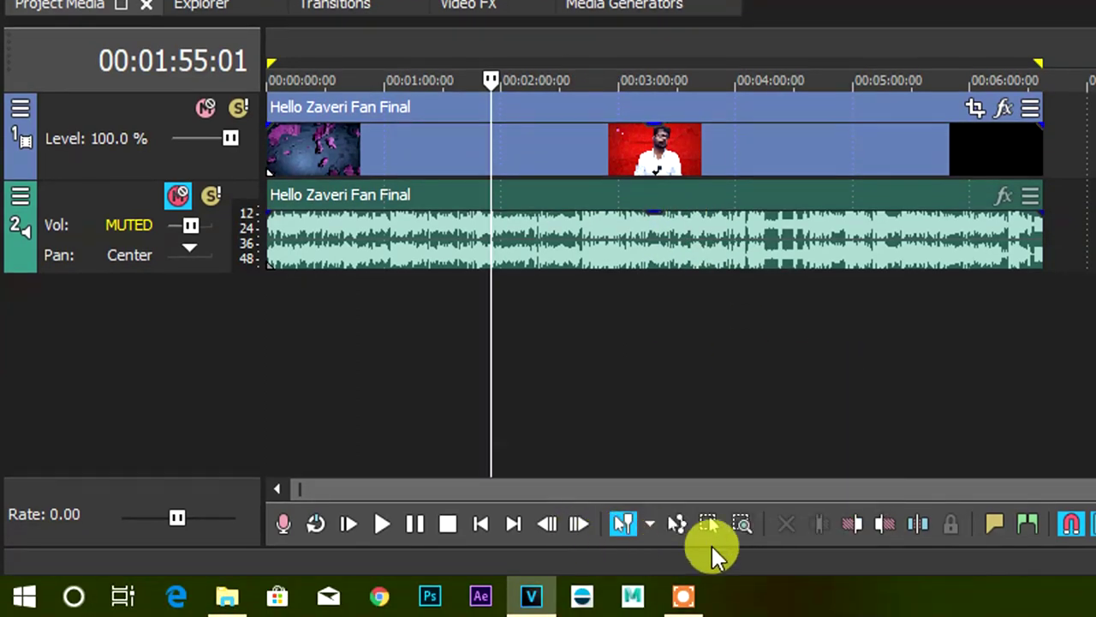
Step: With the Normal Edit Tool, try the opacity handle on the video event and the gain handle on the audio event
{"action": "left_click", "coordinate": [628, 530]}
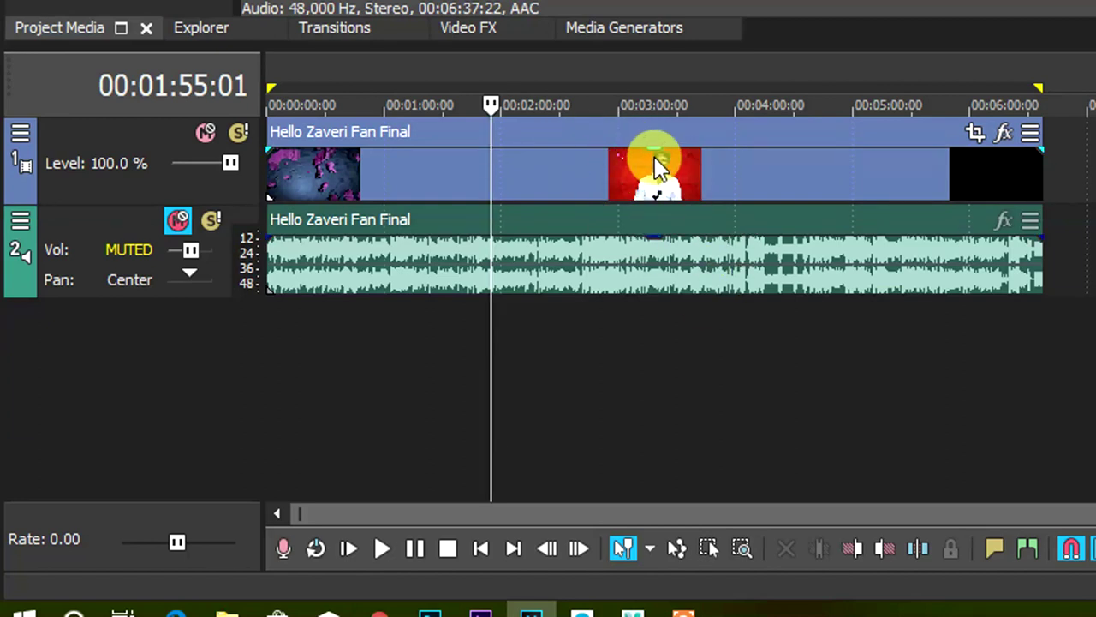
{"action": "mouse_move", "coordinate": [656, 161]}
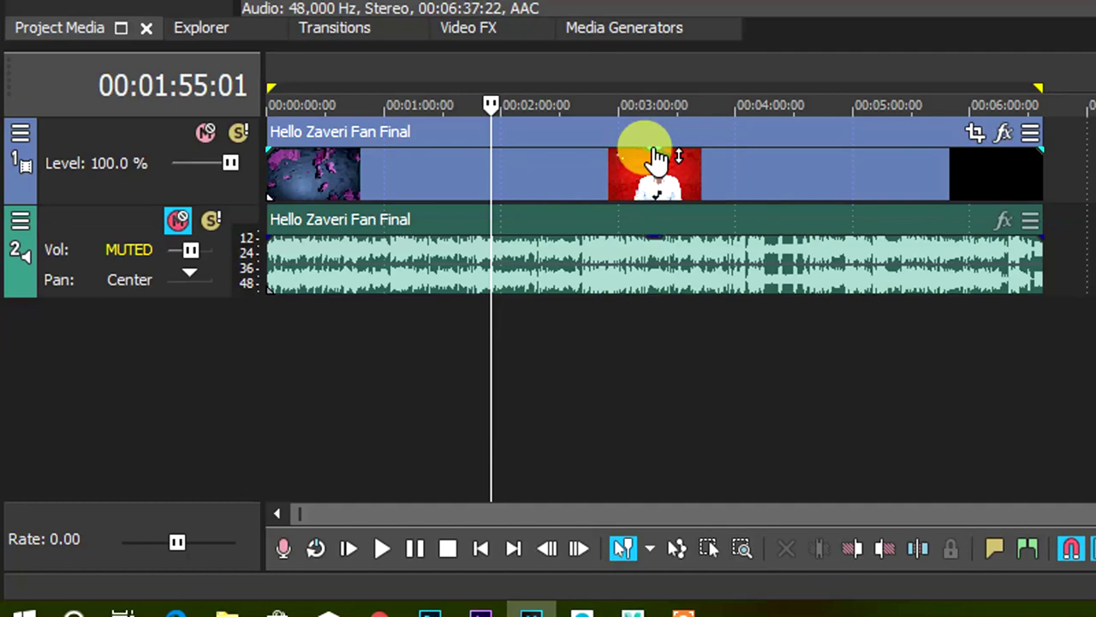
{"action": "mouse_move", "coordinate": [660, 158]}
{"action": "left_mouse_down"}
{"action": "mouse_move", "coordinate": [659, 209]}
{"action": "mouse_move", "coordinate": [657, 141]}
{"action": "mouse_move", "coordinate": [655, 157]}
{"action": "left_mouse_up"}
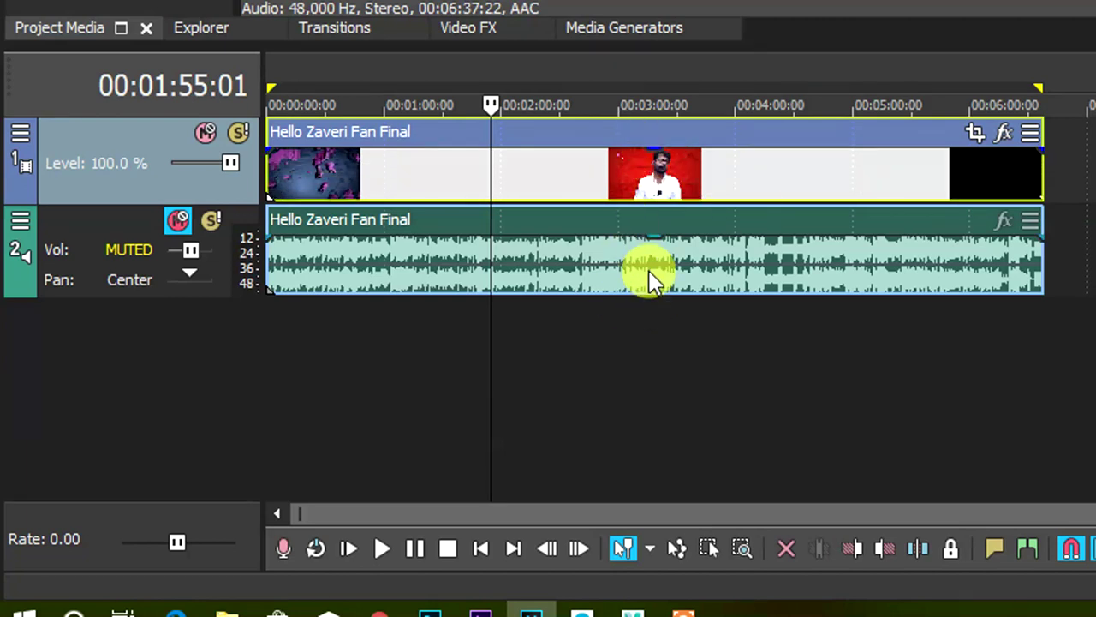
{"action": "left_click", "coordinate": [657, 247]}
{"action": "mouse_move", "coordinate": [657, 246]}
{"action": "left_mouse_down"}
{"action": "mouse_move", "coordinate": [659, 293]}
{"action": "mouse_move", "coordinate": [659, 229]}
{"action": "left_mouse_up"}
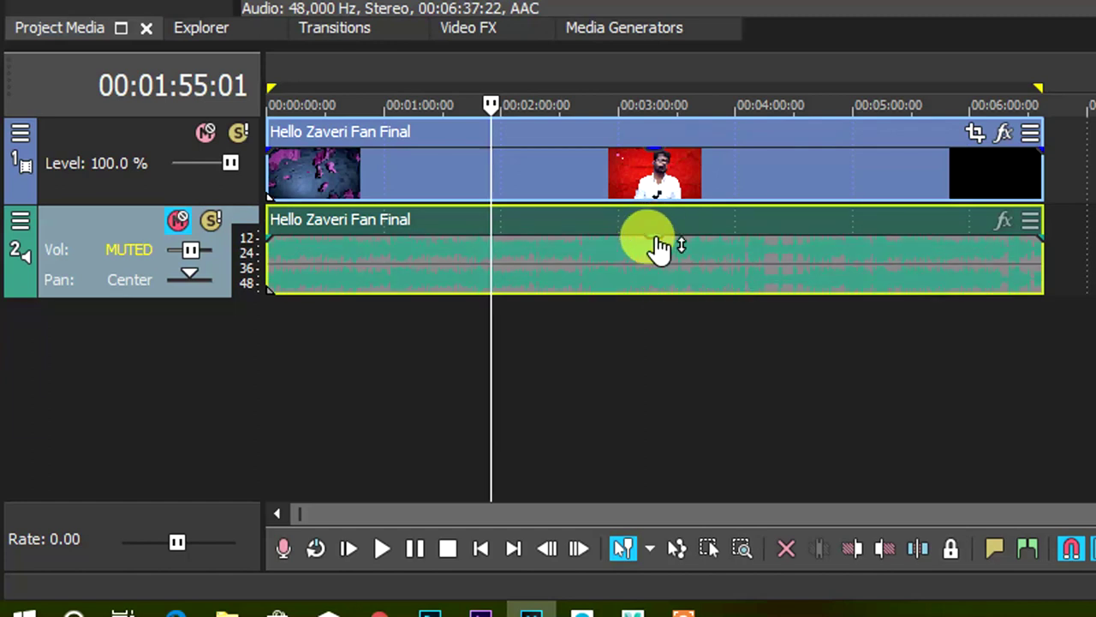
{"action": "mouse_move", "coordinate": [661, 245]}
{"action": "left_mouse_down"}
{"action": "mouse_move", "coordinate": [660, 265]}
{"action": "mouse_move", "coordinate": [661, 230]}
{"action": "left_mouse_up"}
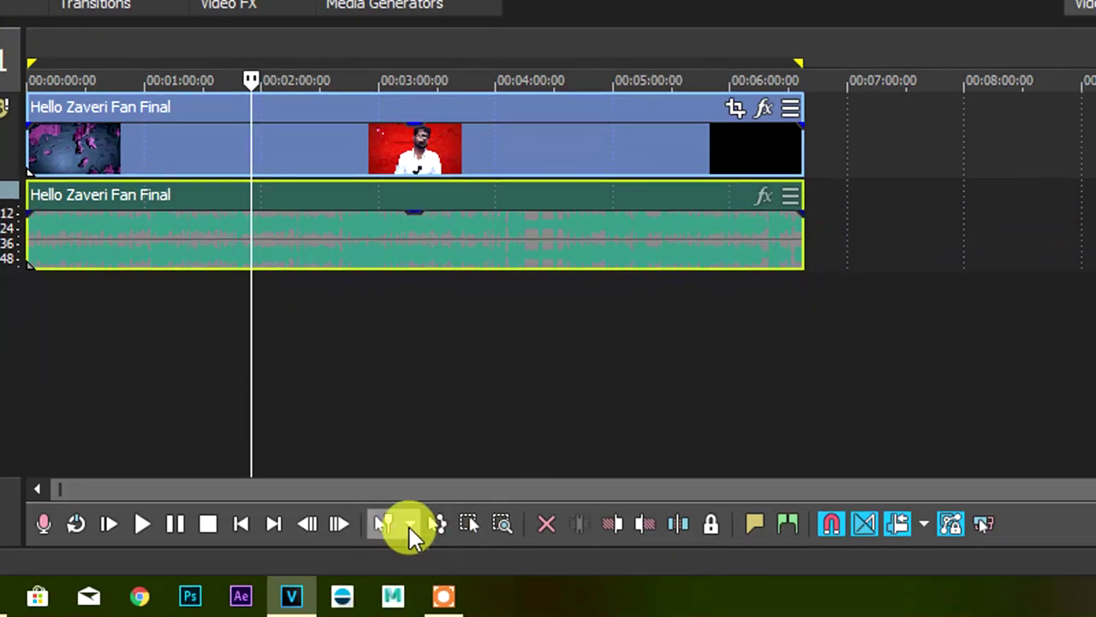
Step: Look through the Normal Edit Tool's variants, such as Shuffle, Slip, Slide and Split Trim, and keep the Normal Edit Tool
{"action": "left_click", "coordinate": [411, 525]}
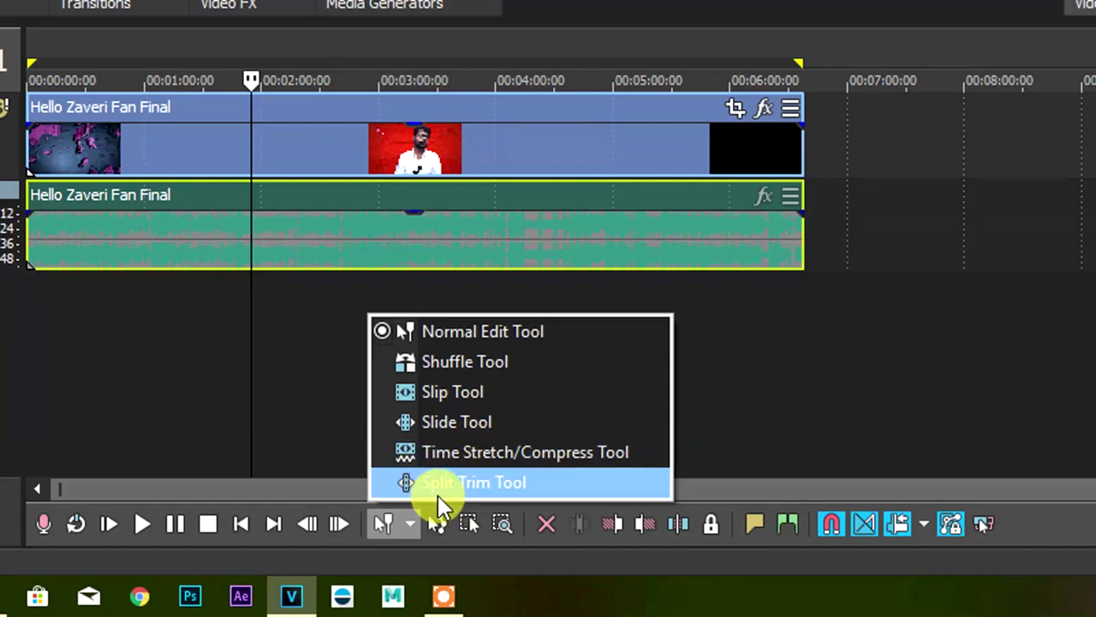
{"action": "left_click", "coordinate": [430, 542]}
{"action": "left_click", "coordinate": [396, 531]}
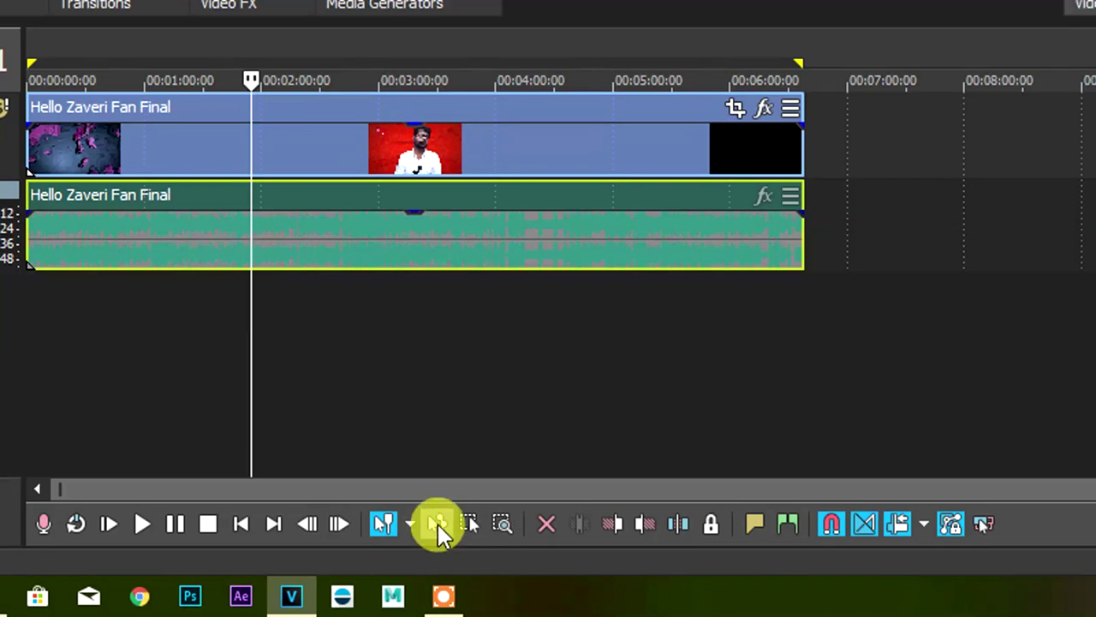
Step: Activate the Envelope Edit Tool and mark time ranges over the video event, ending with about 00:02:52 to 00:03:48
{"action": "left_click", "coordinate": [437, 524]}
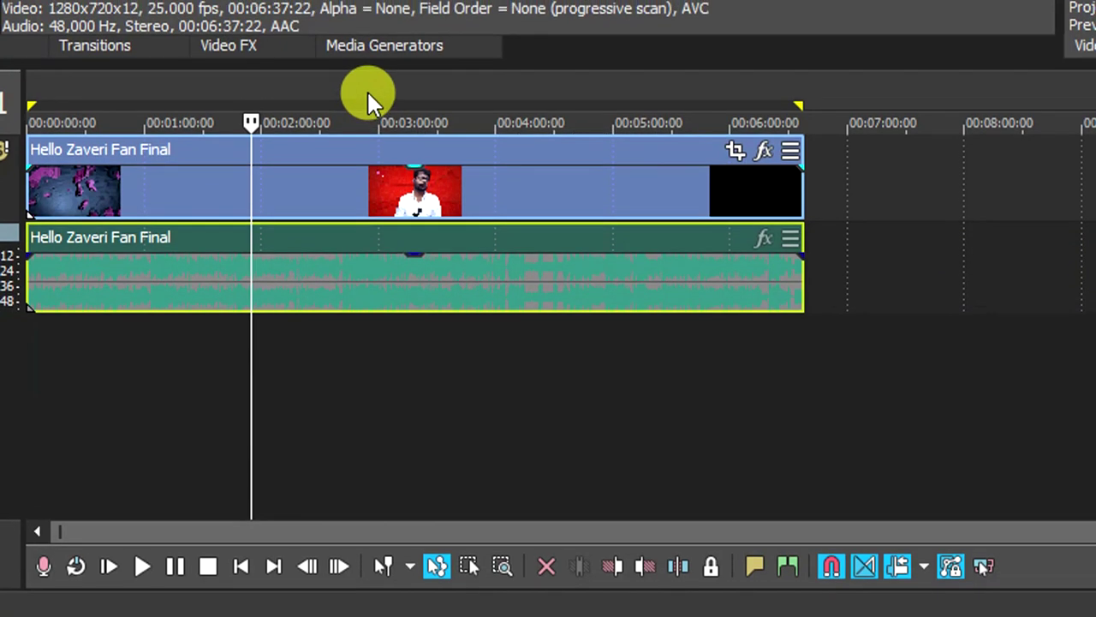
{"action": "left_click_drag", "start_coordinate": [367, 89], "coordinate": [343, 94]}
{"action": "left_click", "coordinate": [453, 97]}
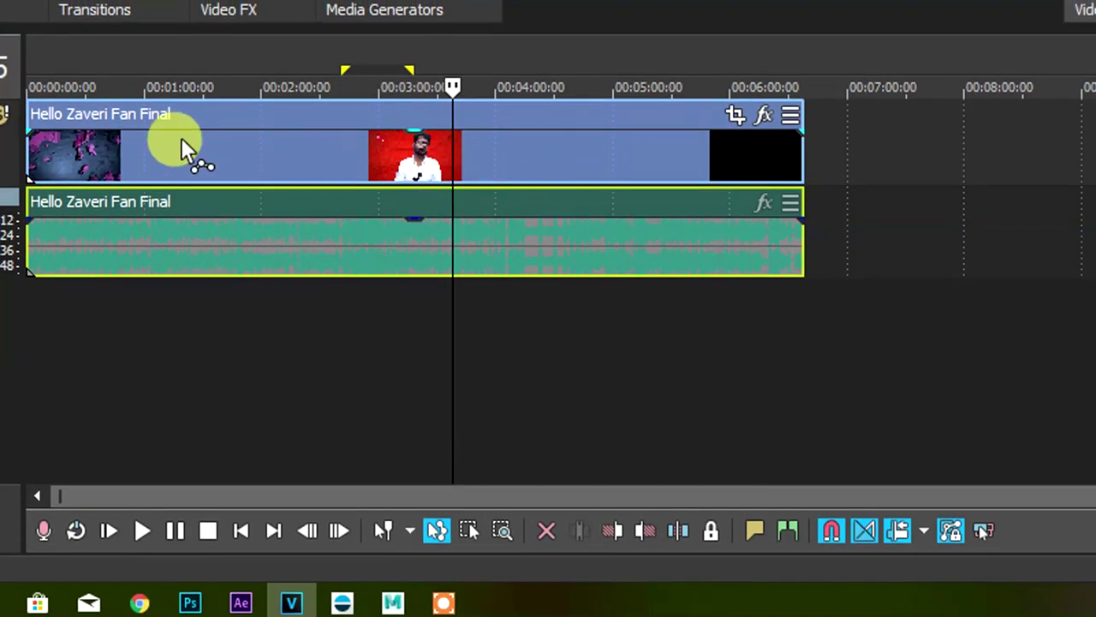
{"action": "left_click_drag", "start_coordinate": [164, 145], "coordinate": [676, 155]}
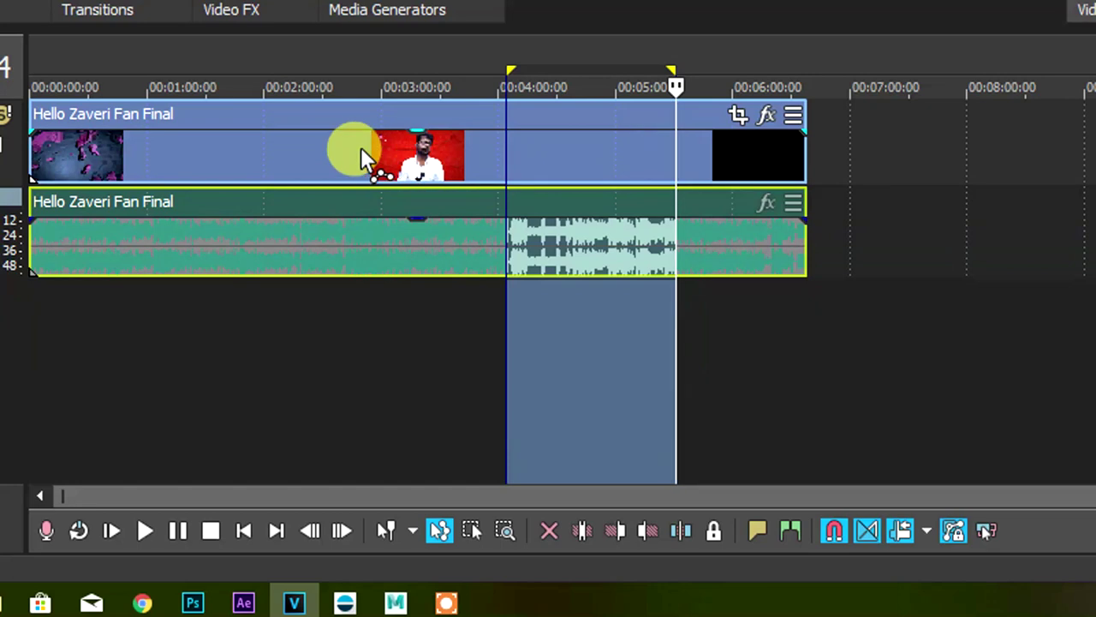
{"action": "left_click_drag", "start_coordinate": [362, 152], "coordinate": [476, 154]}
Step: Move the clip along the timeline with the Normal Edit Tool and undo the move
{"action": "left_click", "coordinate": [387, 524]}
{"action": "left_click_drag", "start_coordinate": [304, 167], "coordinate": [715, 154]}
{"action": "key", "text": "ctrl+z"}
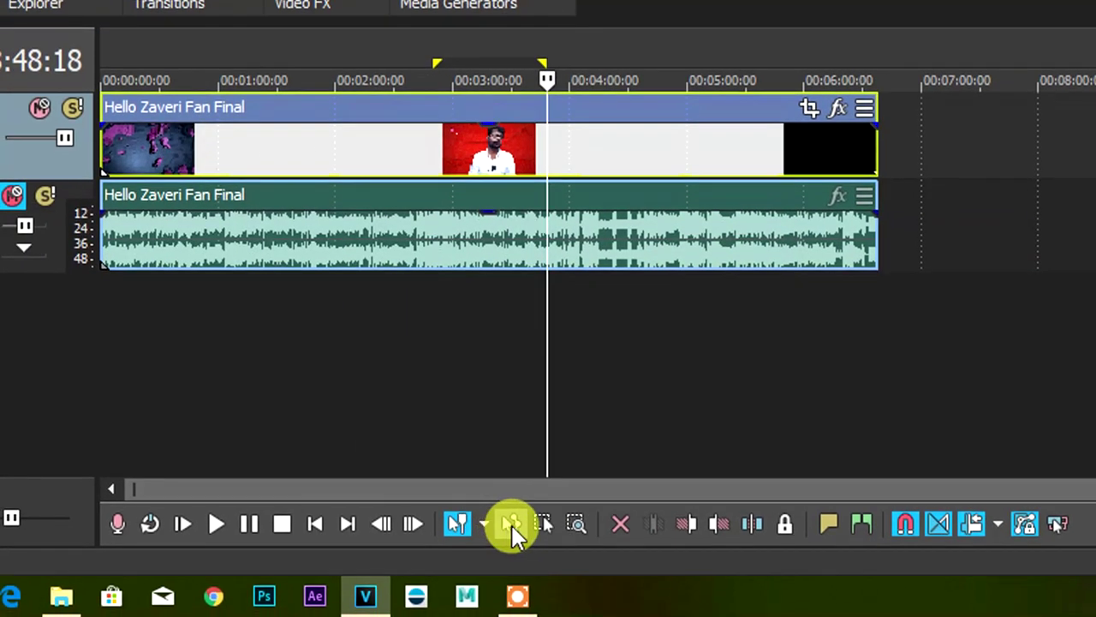
Step: Mark the range 00:01:56:12 to 00:04:28:18 with the Envelope Edit Tool, place the playhead near 00:04:58, and return to the Normal Edit Tool
{"action": "left_click", "coordinate": [511, 527]}
{"action": "left_click_drag", "start_coordinate": [328, 161], "coordinate": [603, 160]}
{"action": "left_click", "coordinate": [683, 368]}
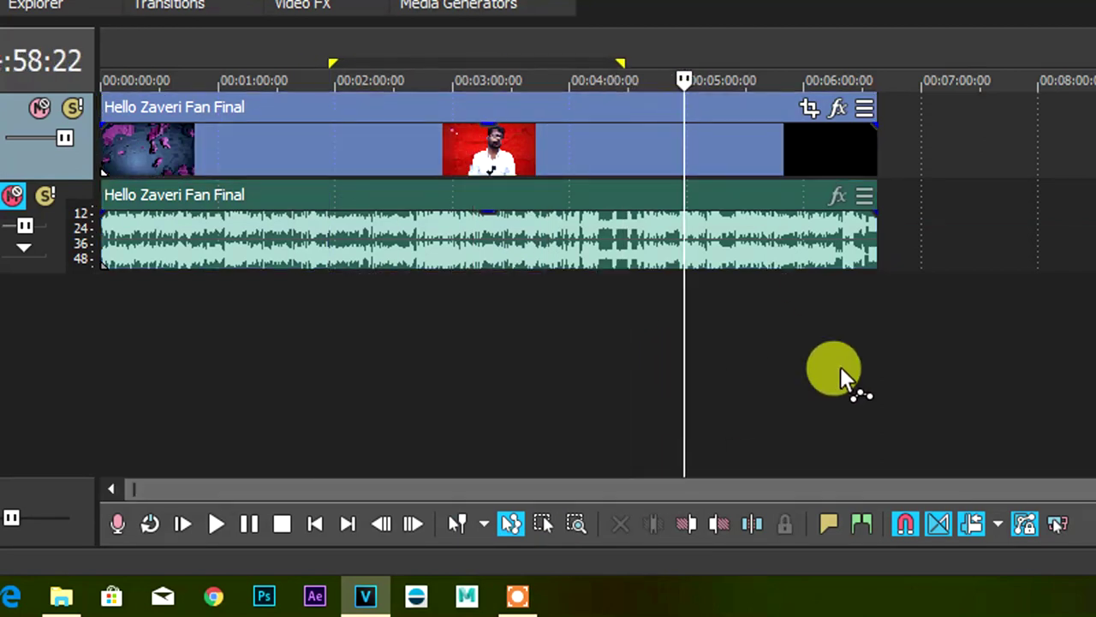
{"action": "left_click", "coordinate": [462, 524]}
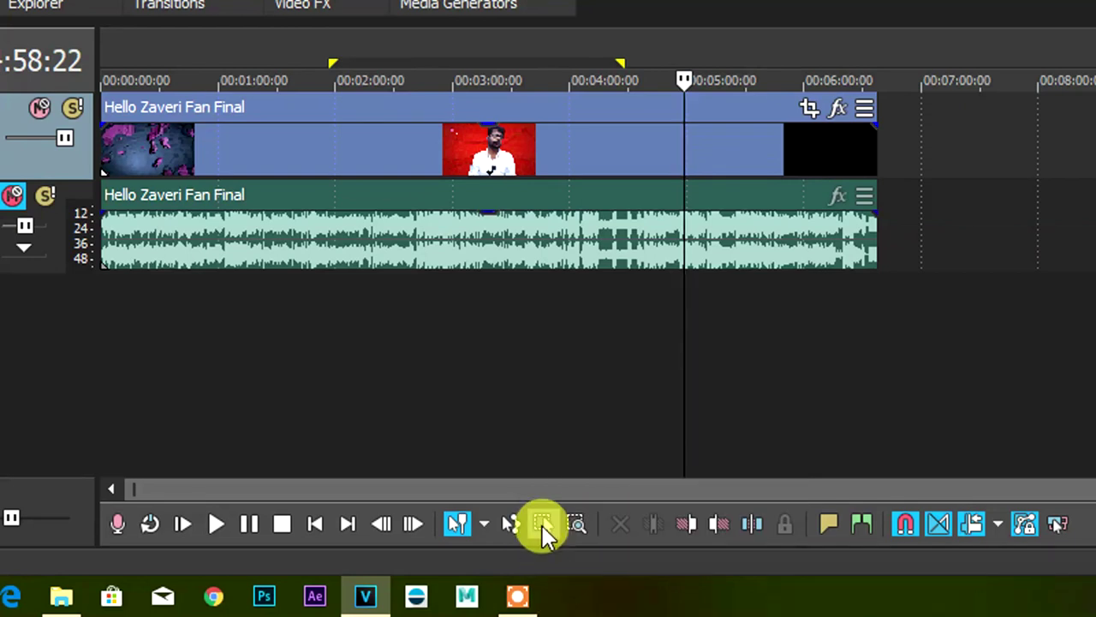
Step: Try the Selection Edit Tool by drawing a marquee over the video and audio events, and clear the selection
{"action": "left_click", "coordinate": [543, 525]}
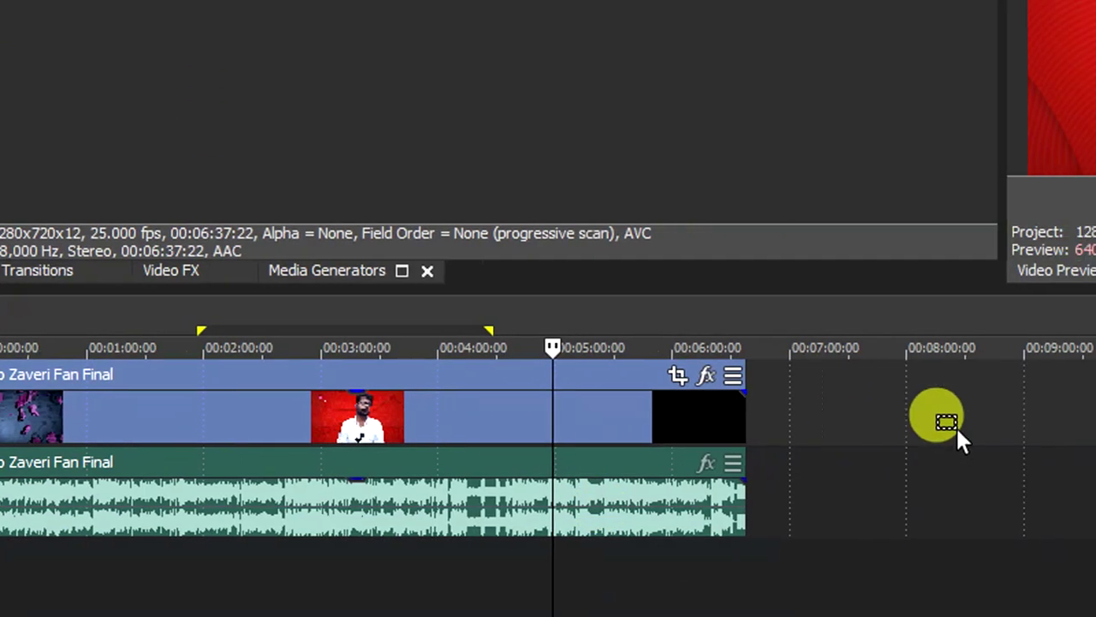
{"action": "left_click_drag", "start_coordinate": [695, 465], "coordinate": [282, 386]}
{"action": "left_click", "coordinate": [591, 588]}
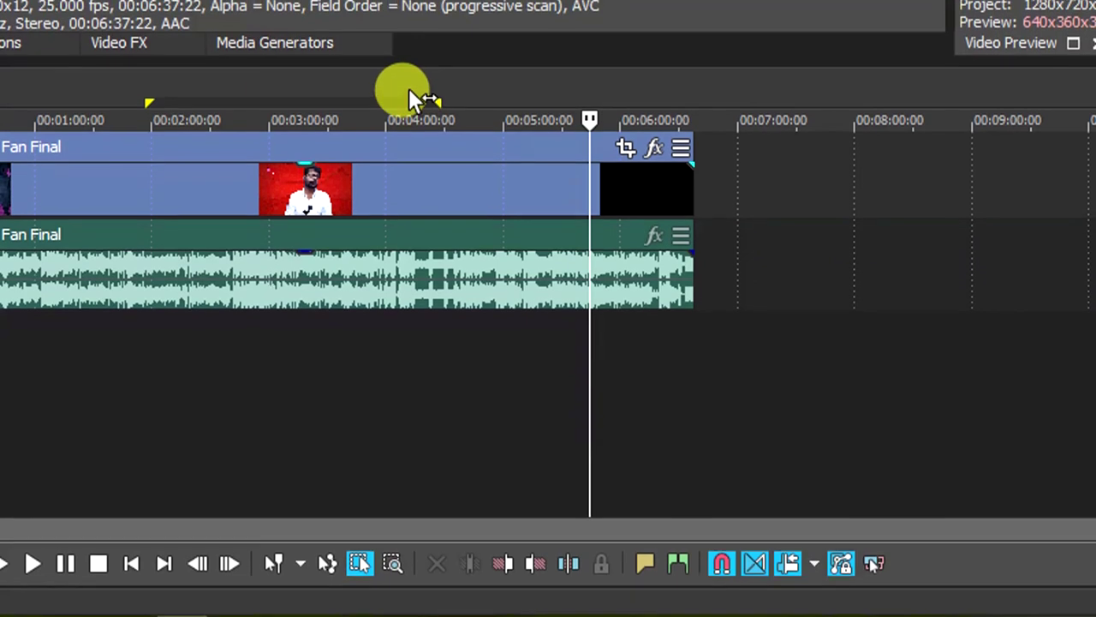
Step: Extend the loop region to the full length of the clip and place the playhead near 00:03:38
{"action": "left_click", "coordinate": [409, 57]}
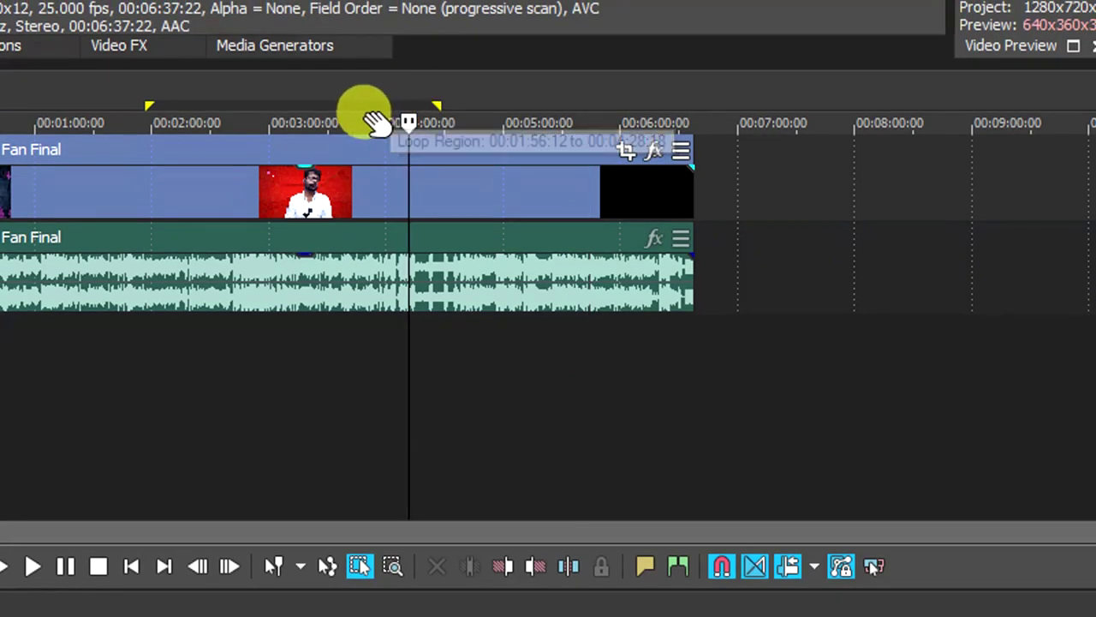
{"action": "double_click", "coordinate": [451, 103]}
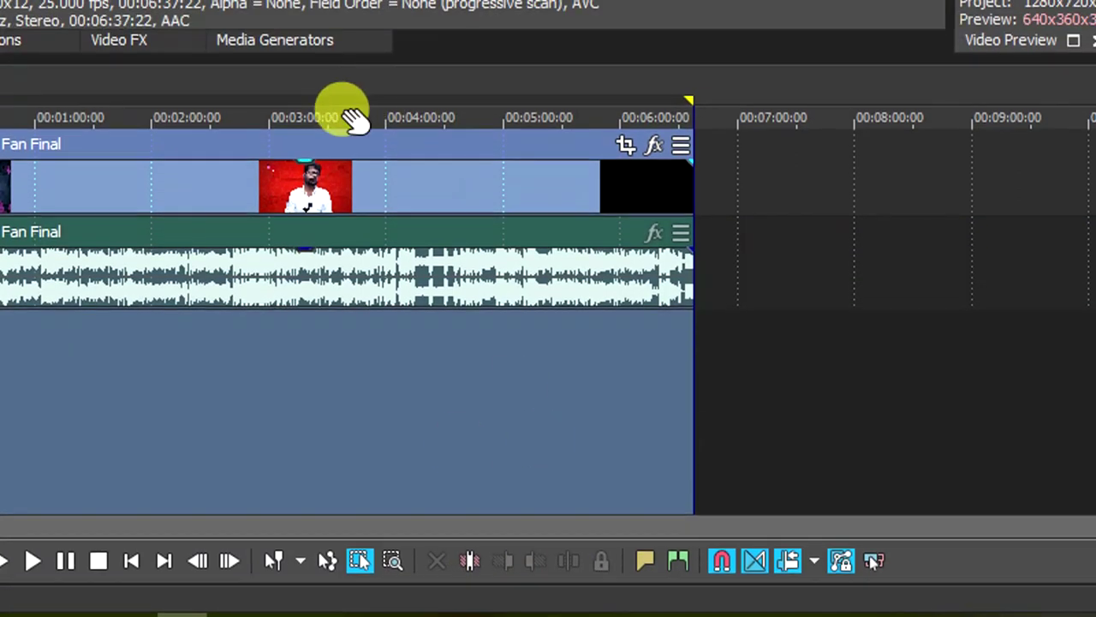
{"action": "left_click", "coordinate": [343, 77]}
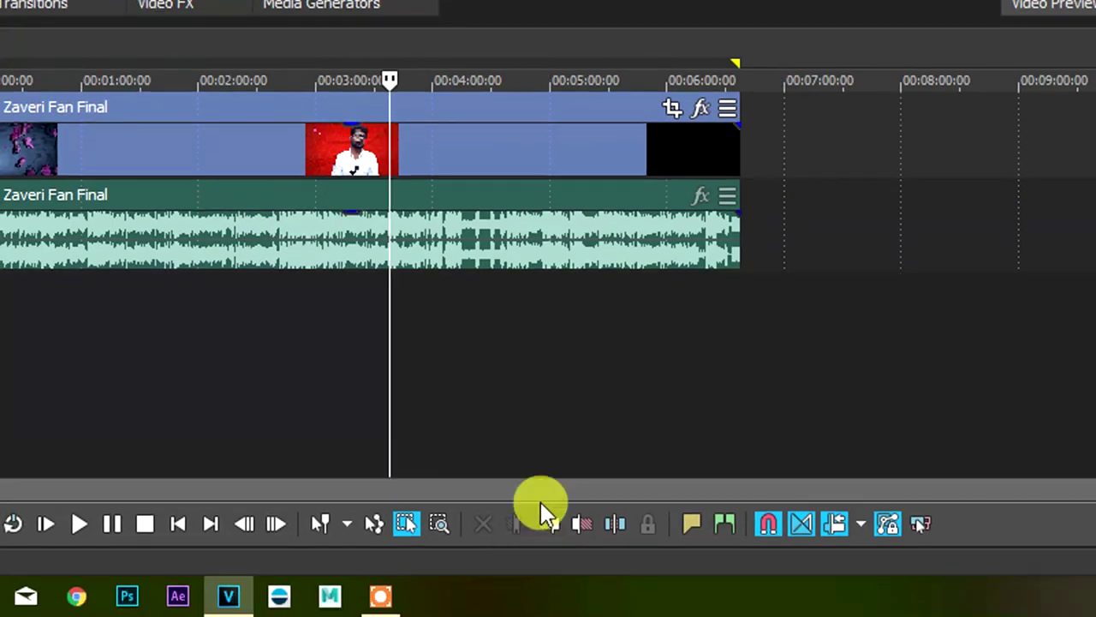
Step: Try trimming the clip's start, and undo the removal and split of its first part to restore the full clip
{"action": "left_click", "coordinate": [549, 524]}
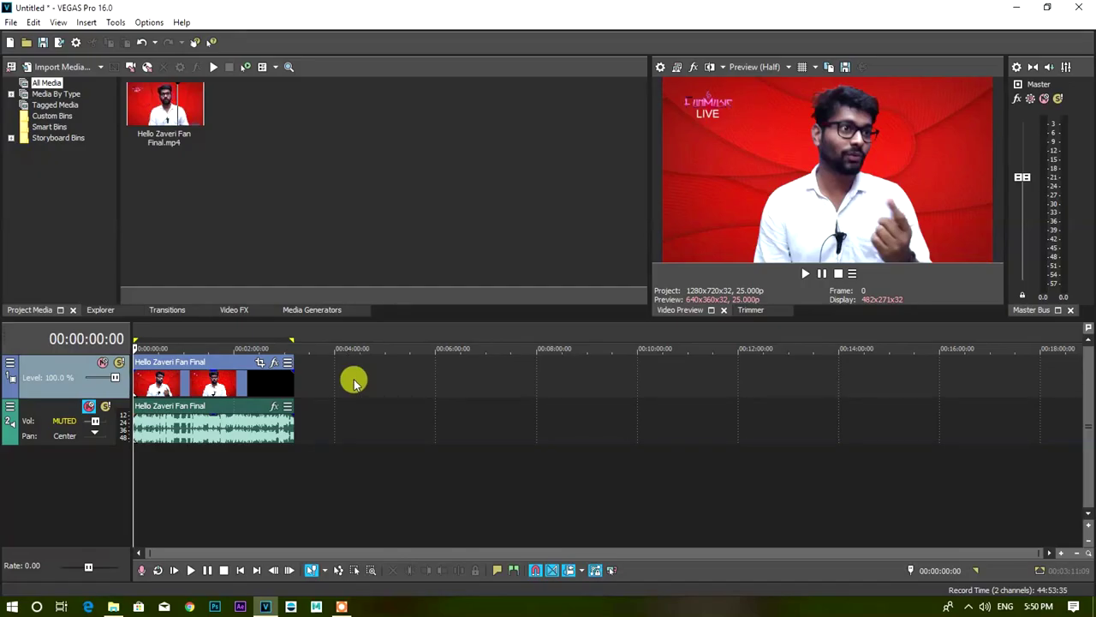
{"action": "key", "text": "ctrl+z"}
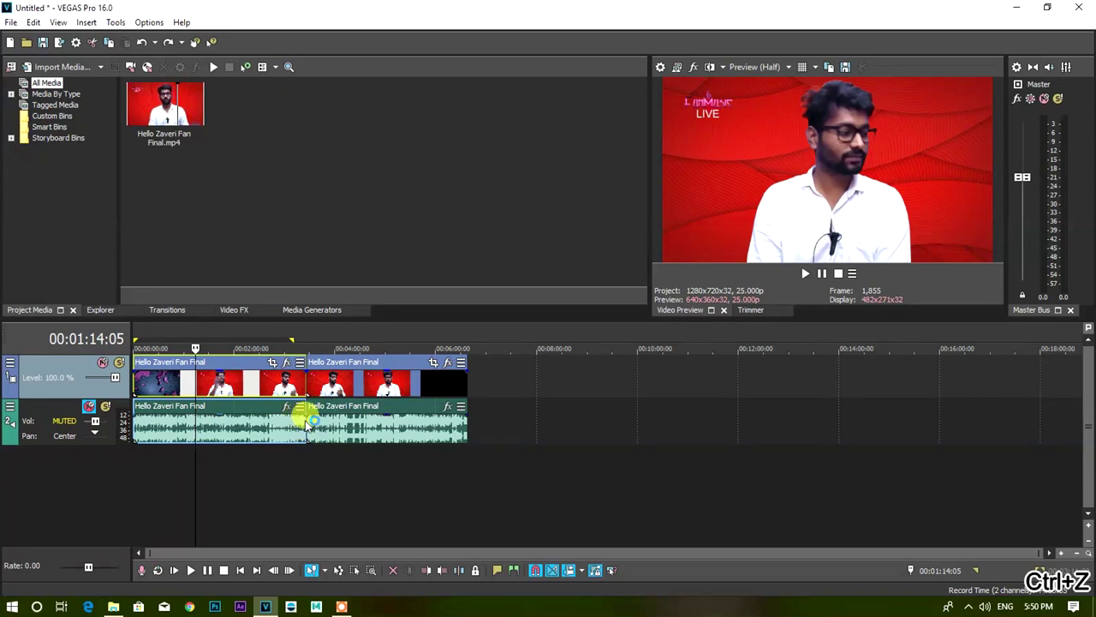
{"action": "key", "text": "ctrl+z"}
Step: Place the playhead near 00:03:14 and try Trim End and Split on the clip there, undoing each edit
{"action": "left_click", "coordinate": [295, 334]}
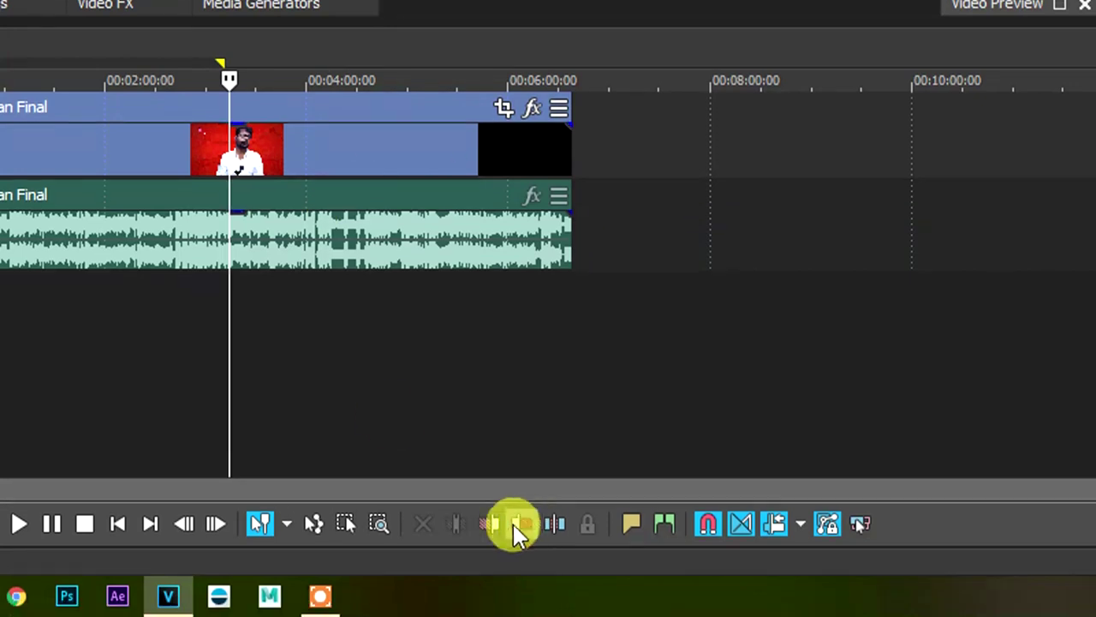
{"action": "left_click", "coordinate": [524, 523]}
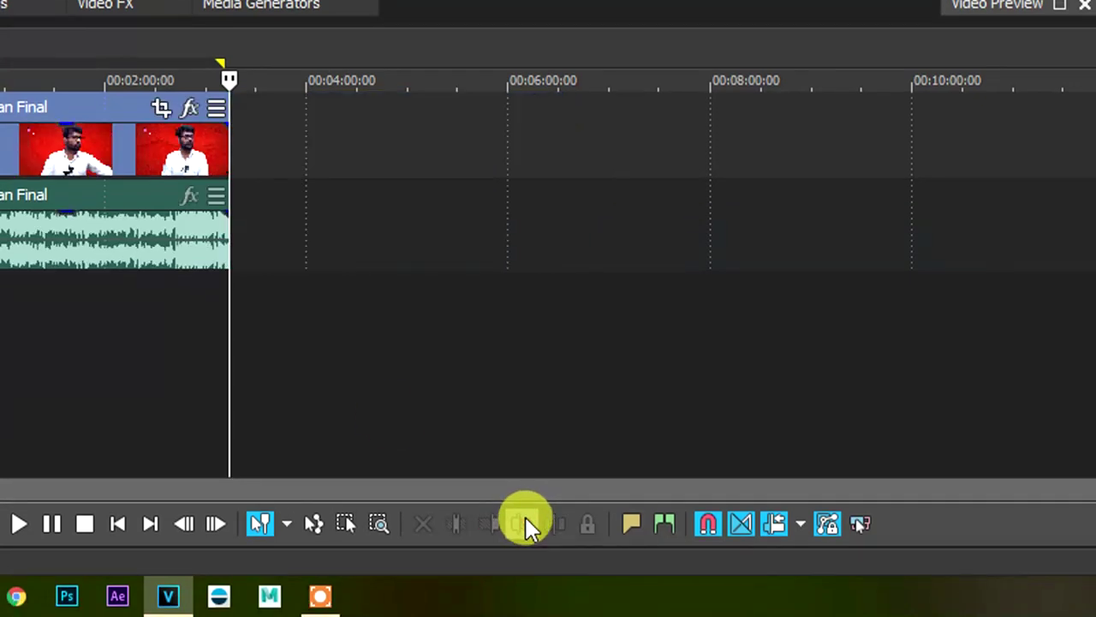
{"action": "key", "text": "ctrl+z"}
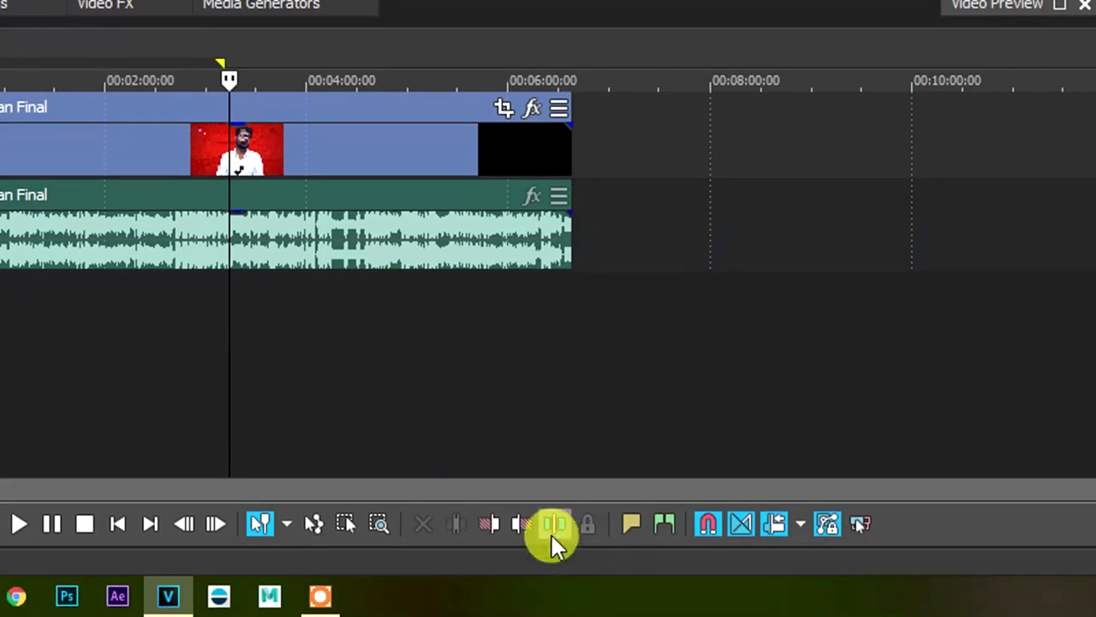
{"action": "left_click", "coordinate": [553, 540]}
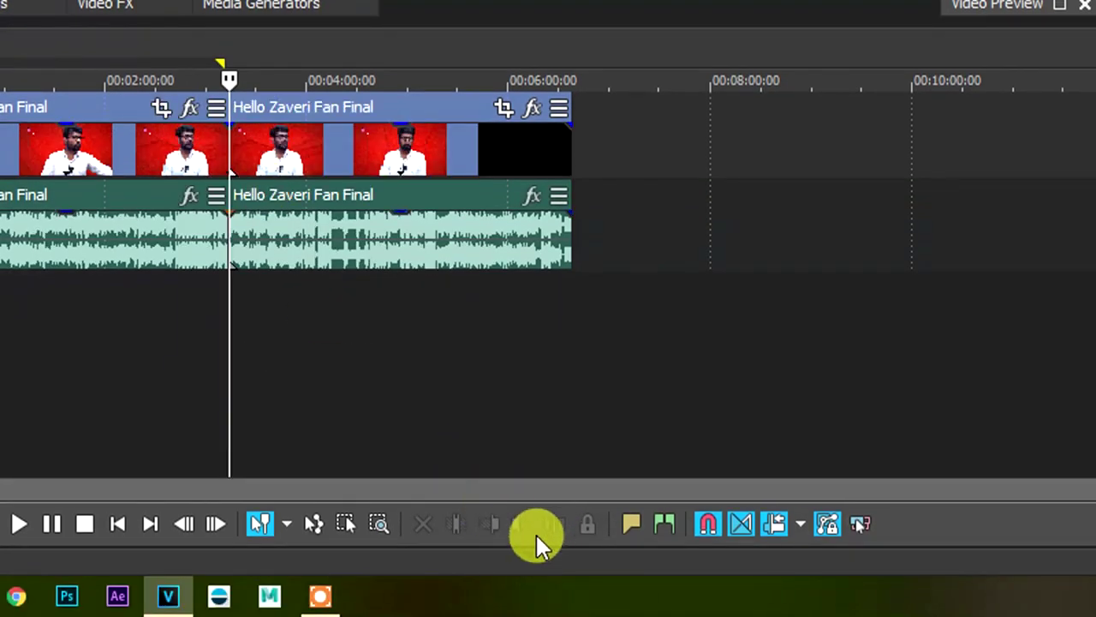
{"action": "key", "text": "ctrl+z"}
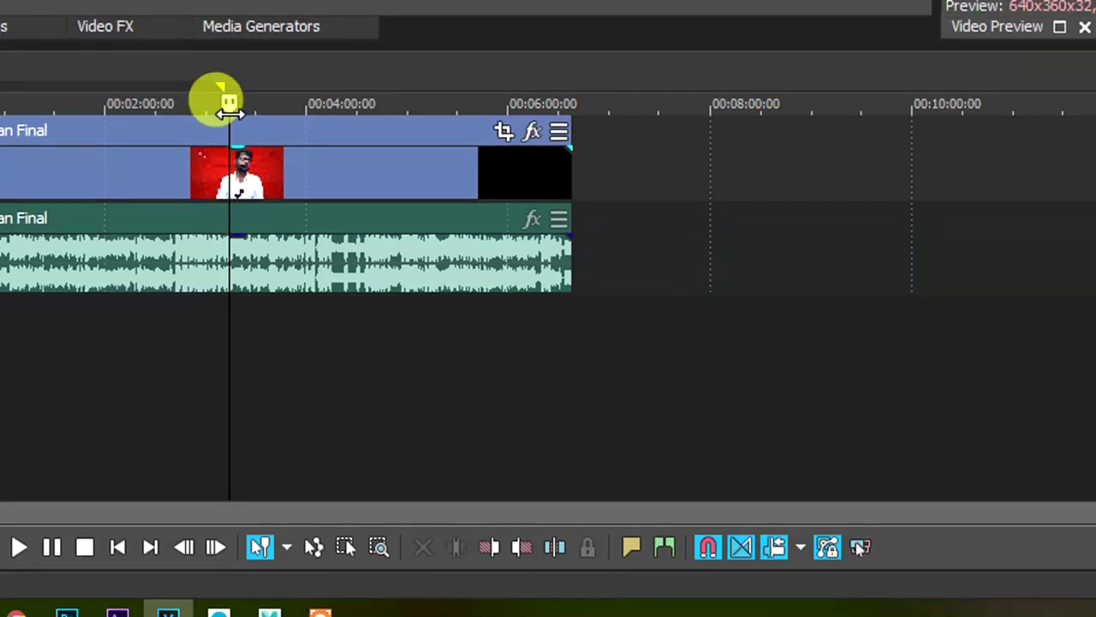
Step: Reset the loop region to the full clip, place the playhead near 00:03:26, and split the clip there and undo the split
{"action": "double_click", "coordinate": [177, 89]}
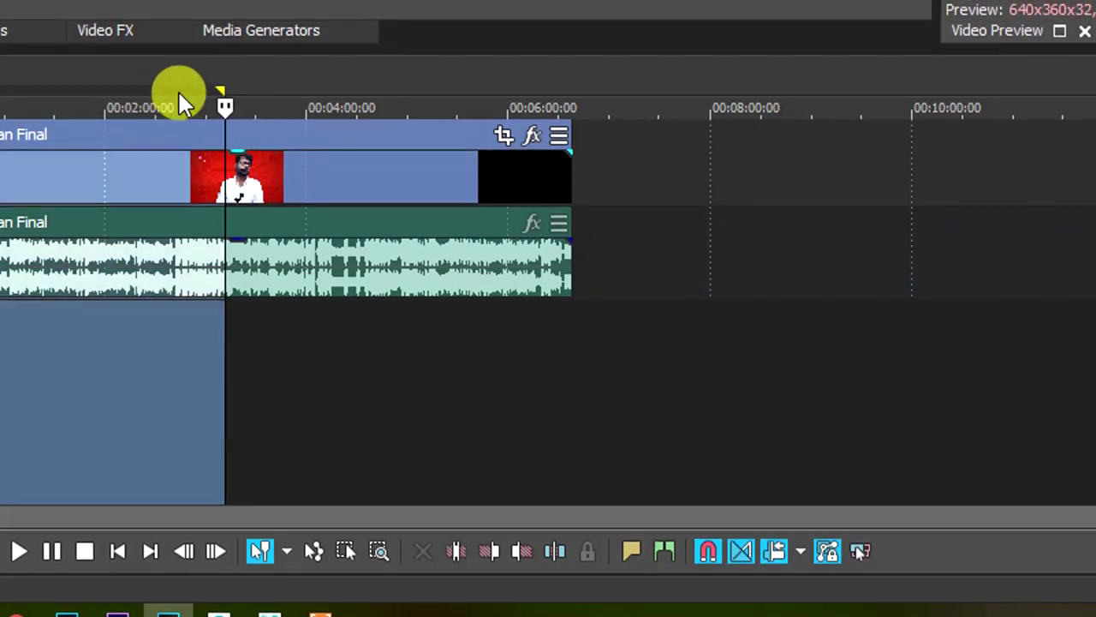
{"action": "double_click", "coordinate": [181, 86]}
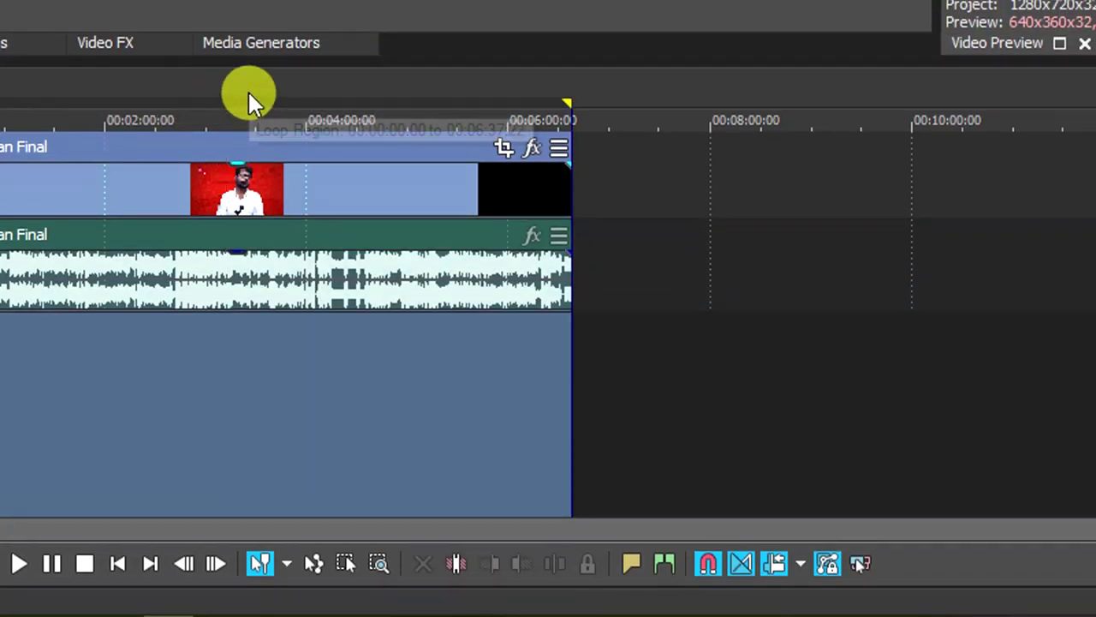
{"action": "left_click", "coordinate": [249, 90]}
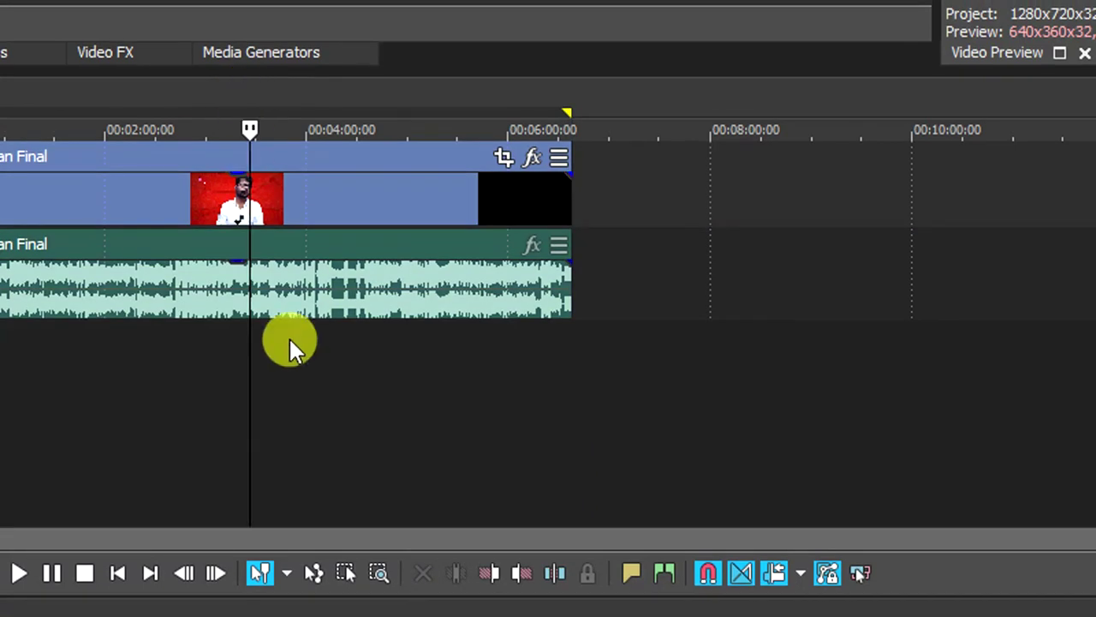
{"action": "key", "text": "s"}
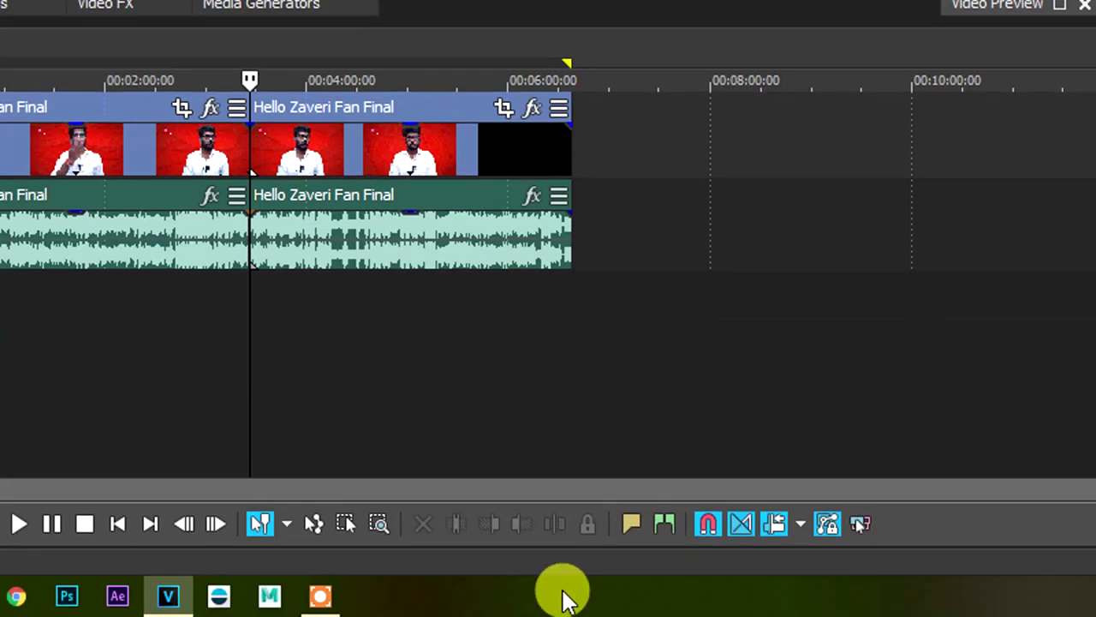
{"action": "key", "text": "ctrl+z"}
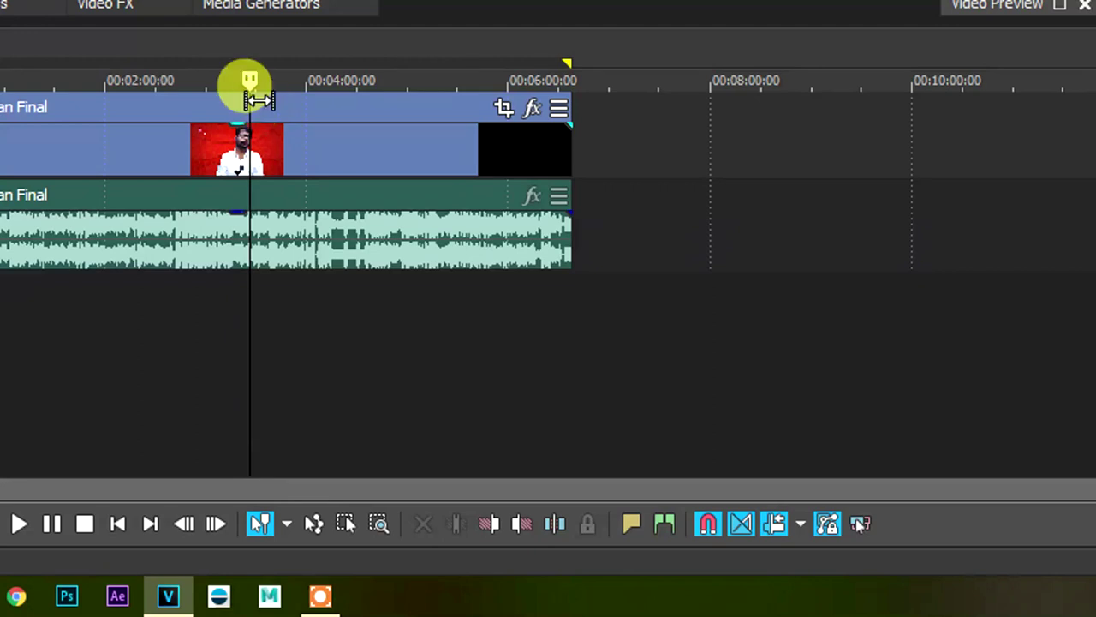
Step: Try trimming the clip's start at the playhead near 00:03:26 and undo the trim
{"action": "key", "text": "alt+bracketleft"}
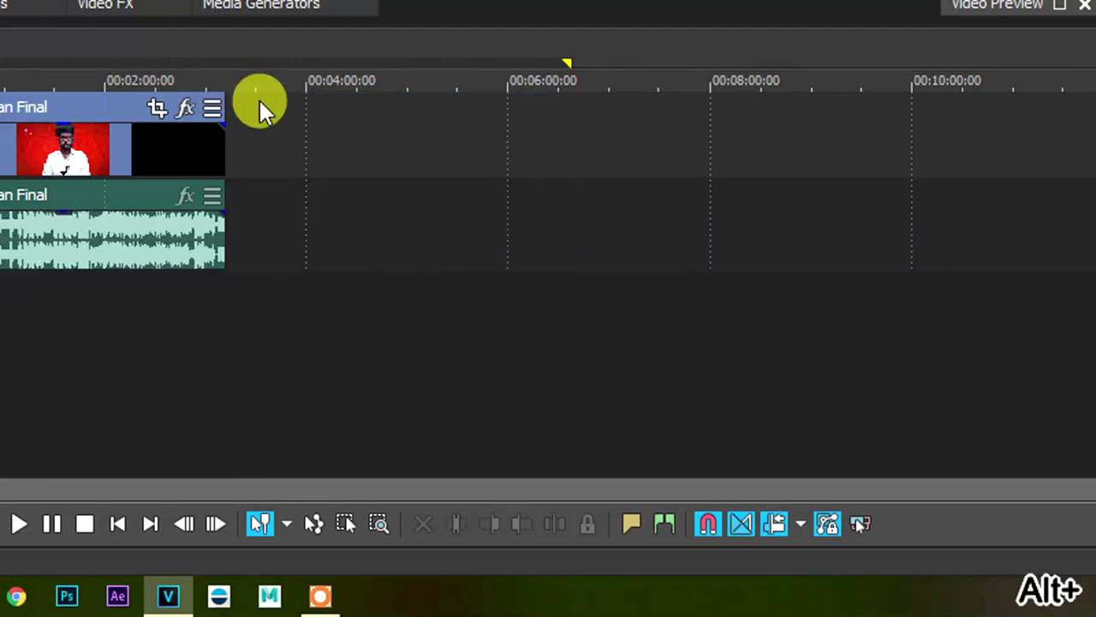
{"action": "key", "text": "ctrl+z"}
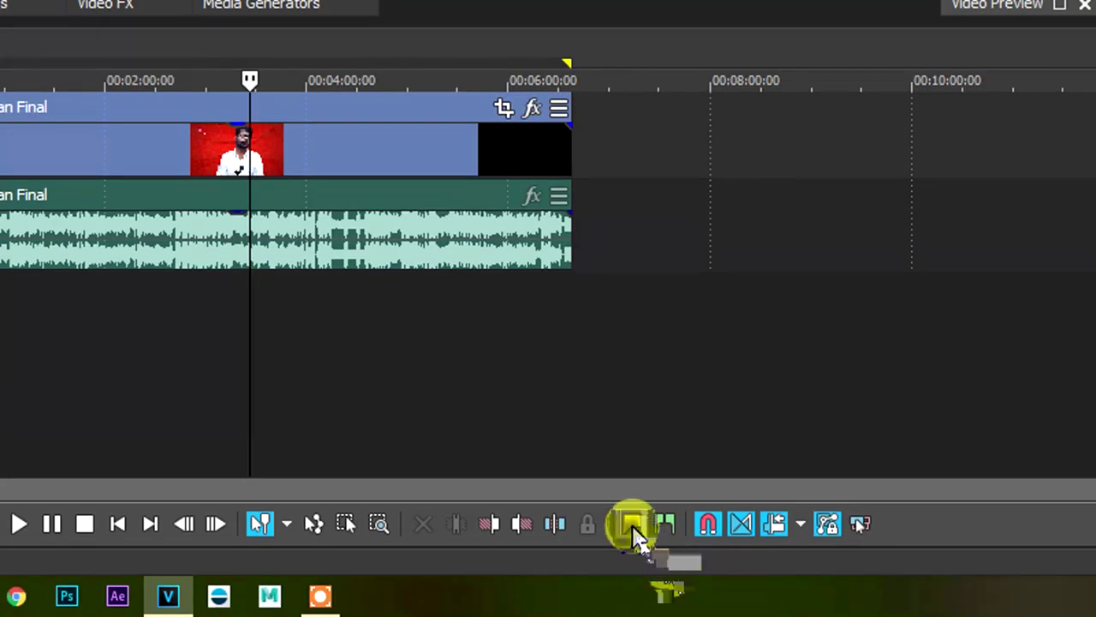
Step: Place the playhead near 00:02:53 and insert a marker named "ghfghf" there
{"action": "left_click", "coordinate": [634, 531]}
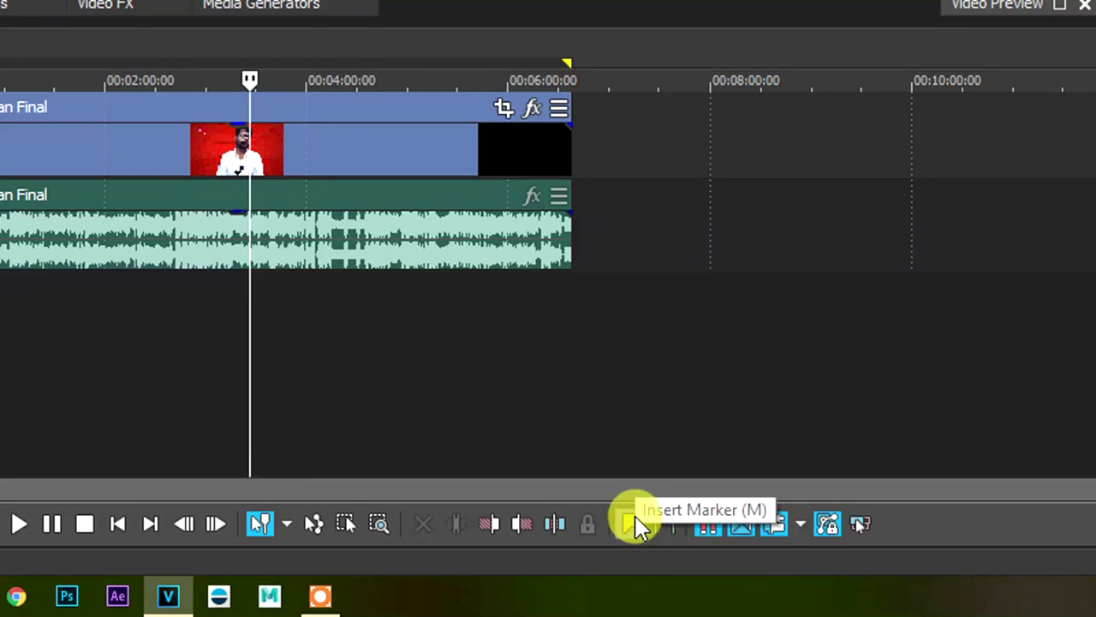
{"action": "scroll", "coordinate": [421, 262], "scroll_direction": "up", "scroll_amount": 5}
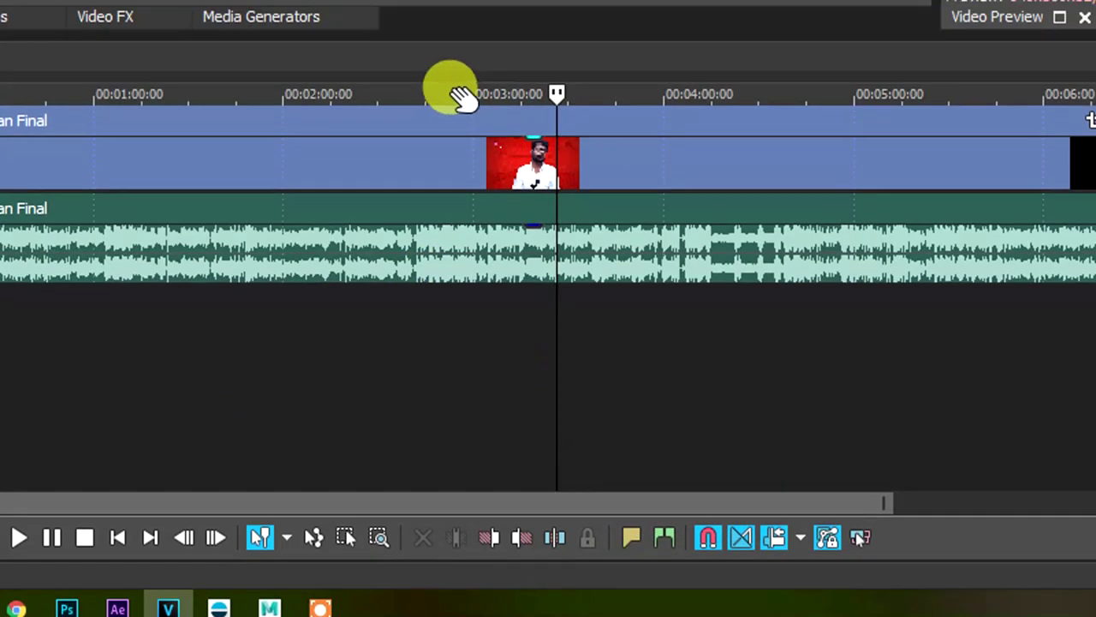
{"action": "left_click", "coordinate": [455, 85]}
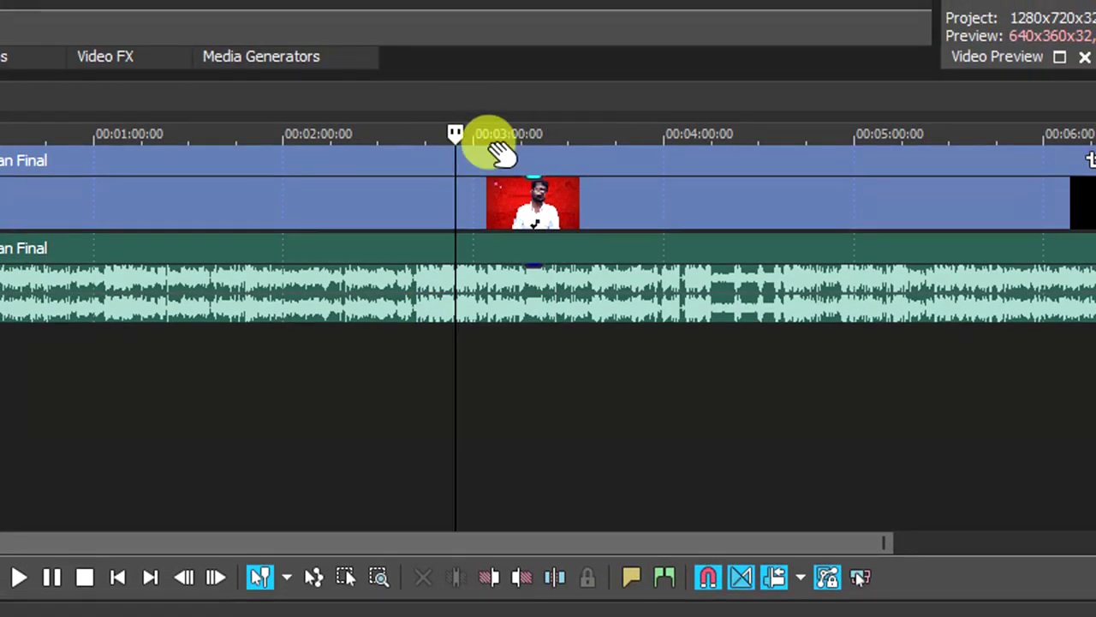
{"action": "left_click", "coordinate": [807, 96]}
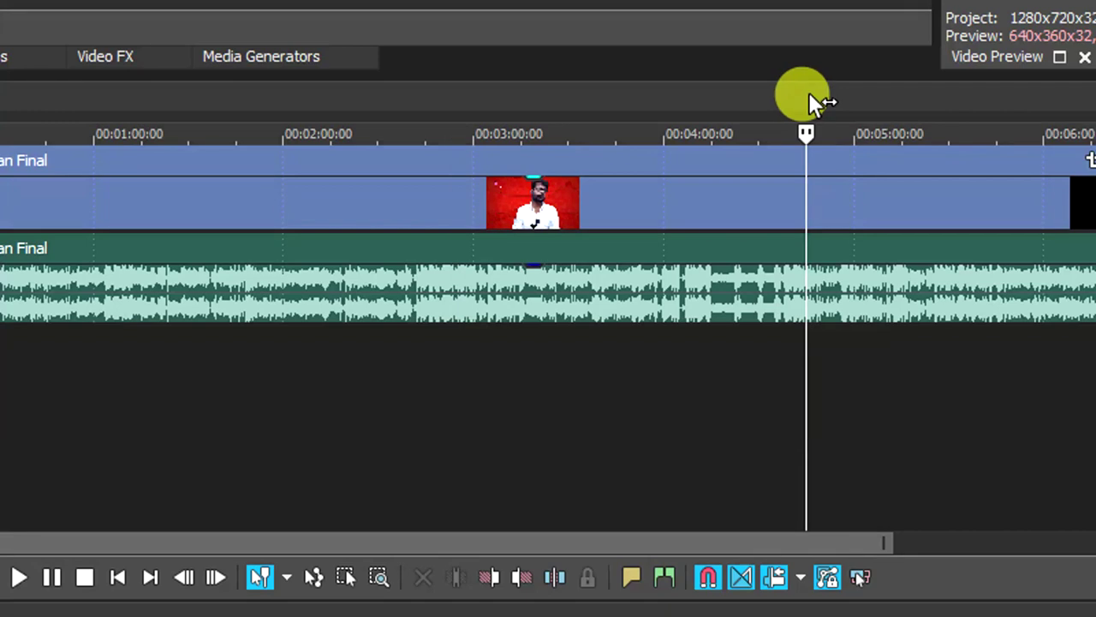
{"action": "left_click", "coordinate": [899, 97]}
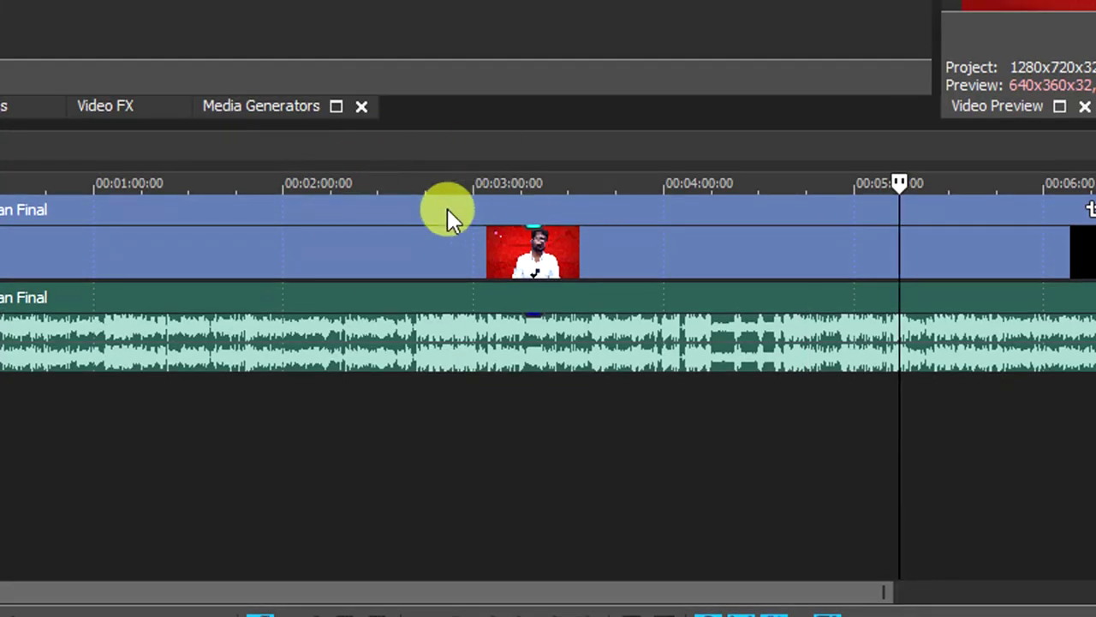
{"action": "left_click", "coordinate": [452, 150]}
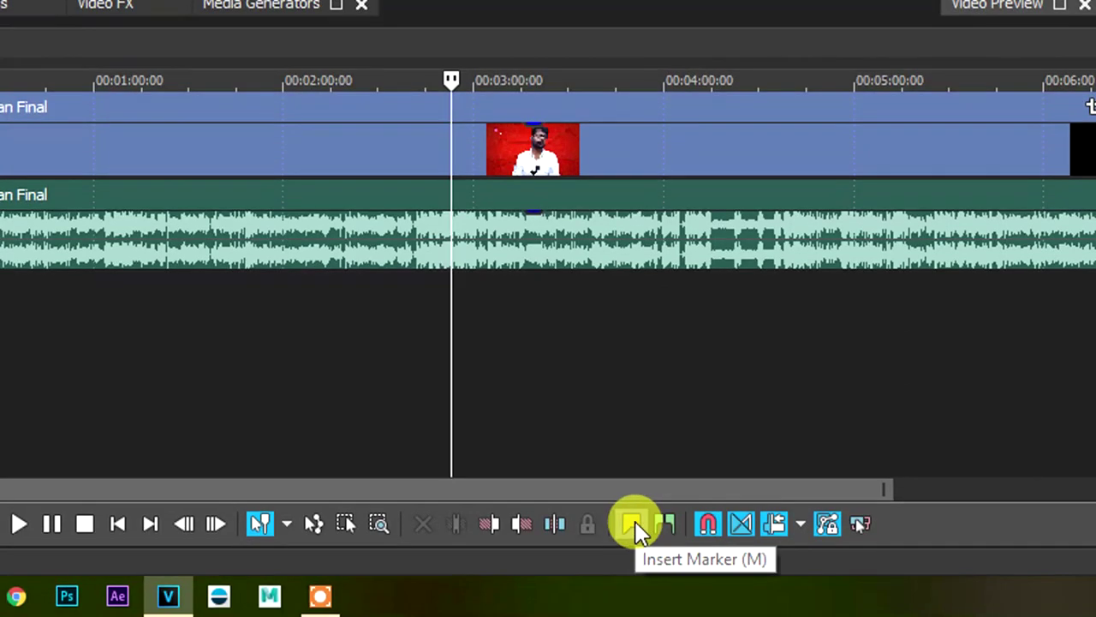
{"action": "left_click", "coordinate": [634, 524]}
{"action": "type", "text": "ghfghf"}
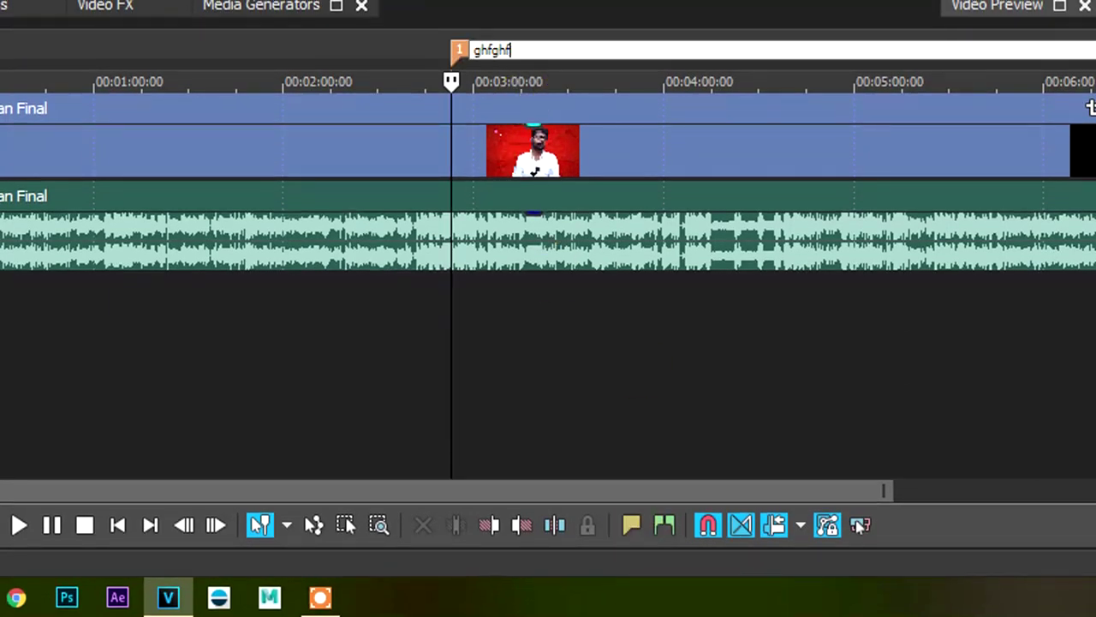
{"action": "key", "text": "Return"}
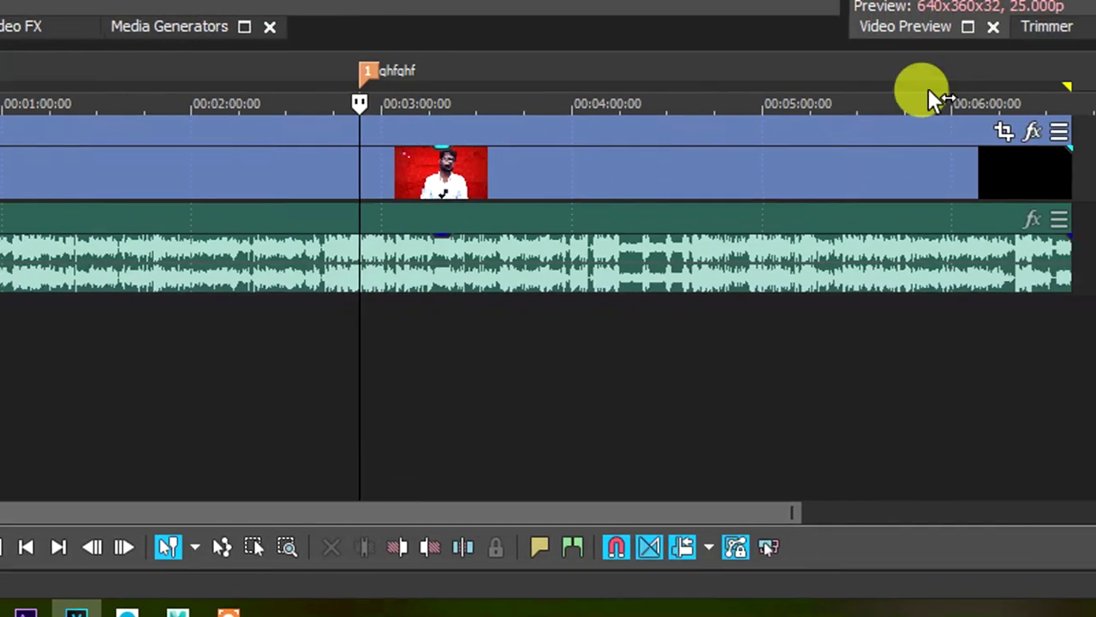
Step: Move the playhead to other points on the timeline, jump back to the marker, and delete the marker
{"action": "left_click", "coordinate": [996, 47]}
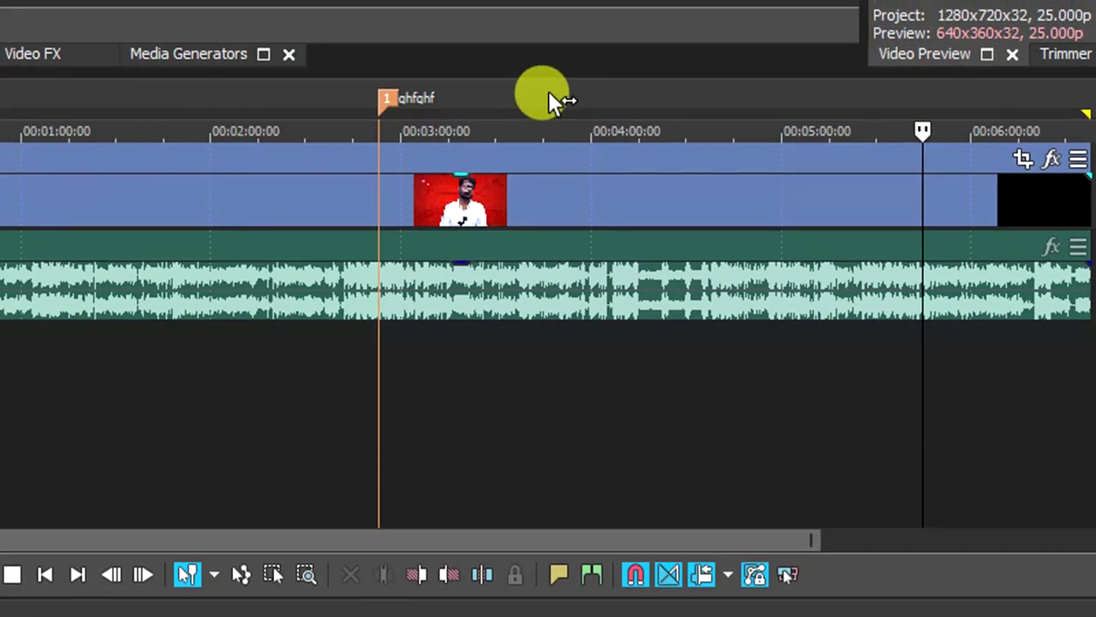
{"action": "left_click", "coordinate": [530, 93]}
{"action": "left_click", "coordinate": [199, 92]}
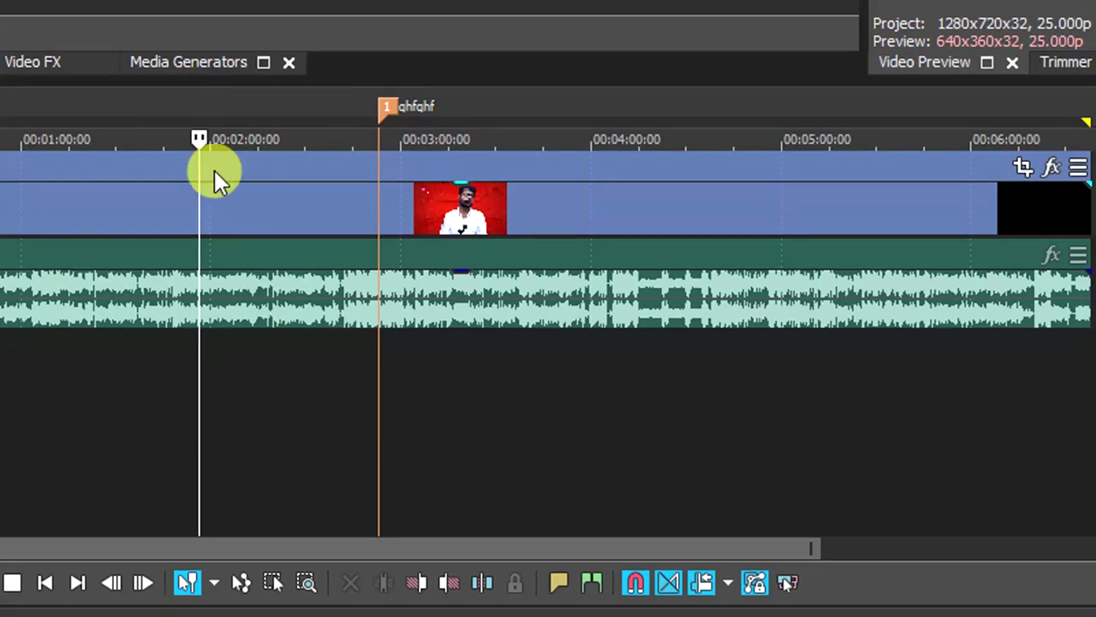
{"action": "left_click", "coordinate": [386, 104]}
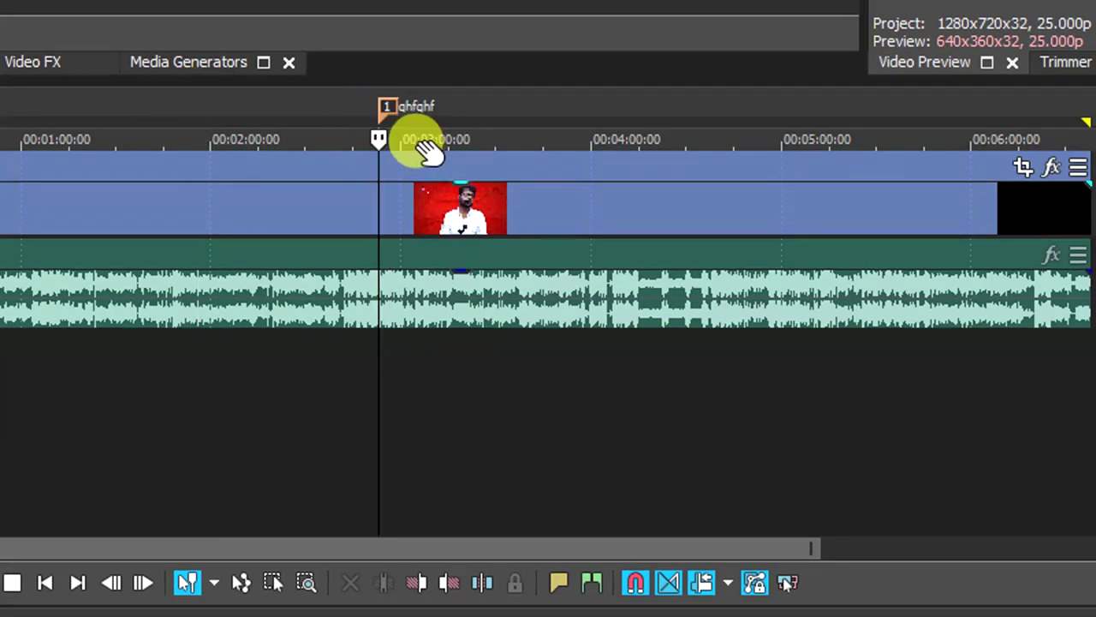
{"action": "right_click", "coordinate": [383, 108]}
{"action": "left_click", "coordinate": [445, 202]}
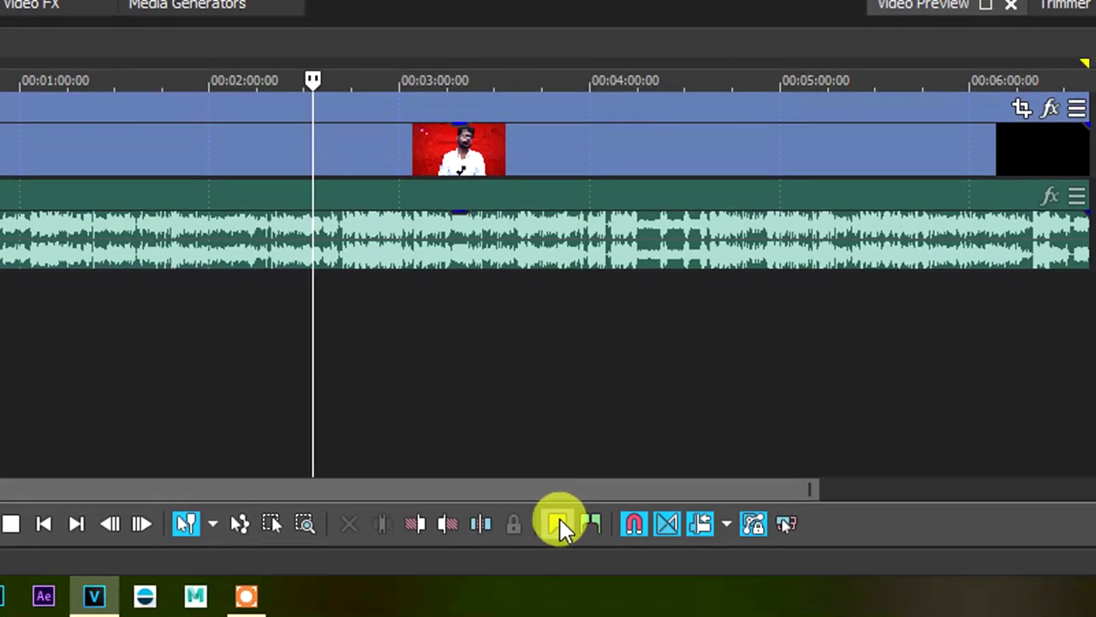
Step: Insert a region over the full clip and name it "gfghfgh"
{"action": "left_click", "coordinate": [592, 524]}
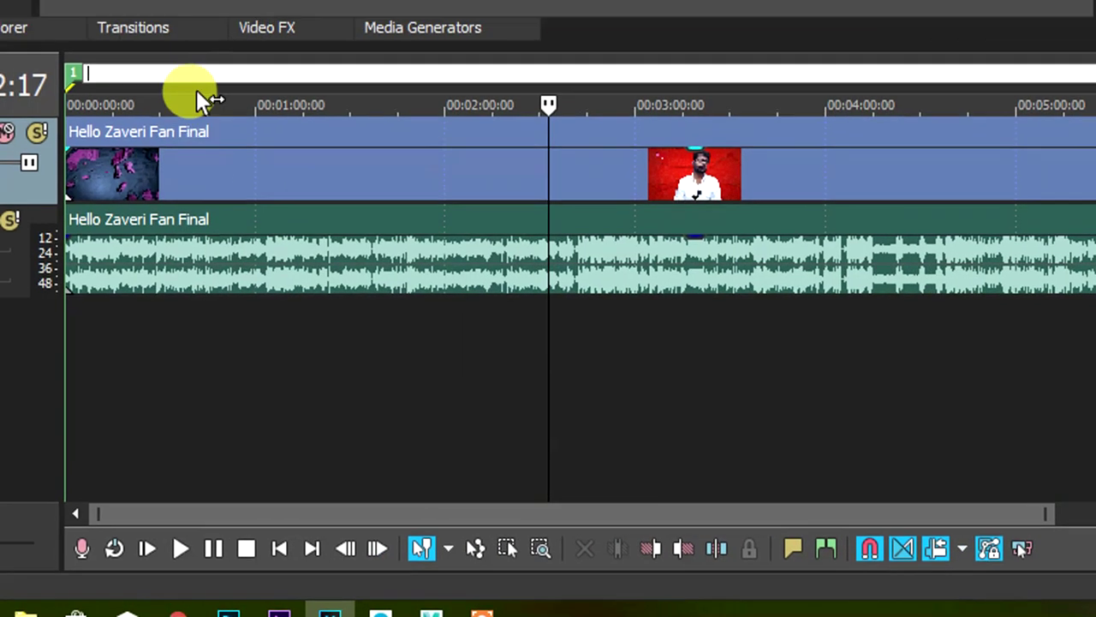
{"action": "type", "text": "gfgh"}
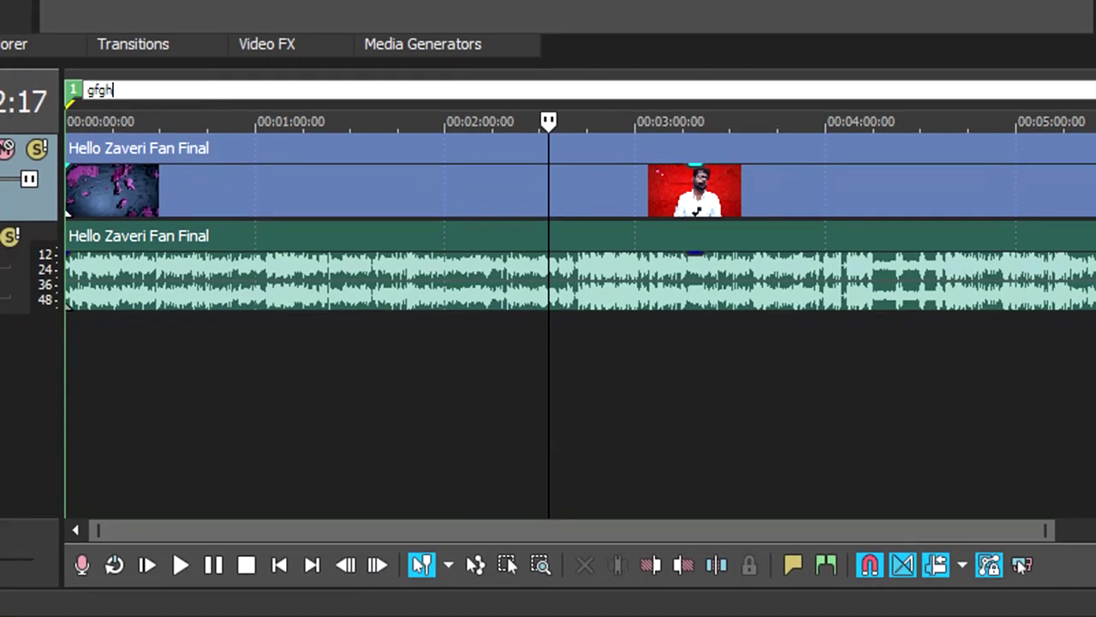
{"action": "type", "text": "fgh"}
{"action": "key", "text": "Return"}
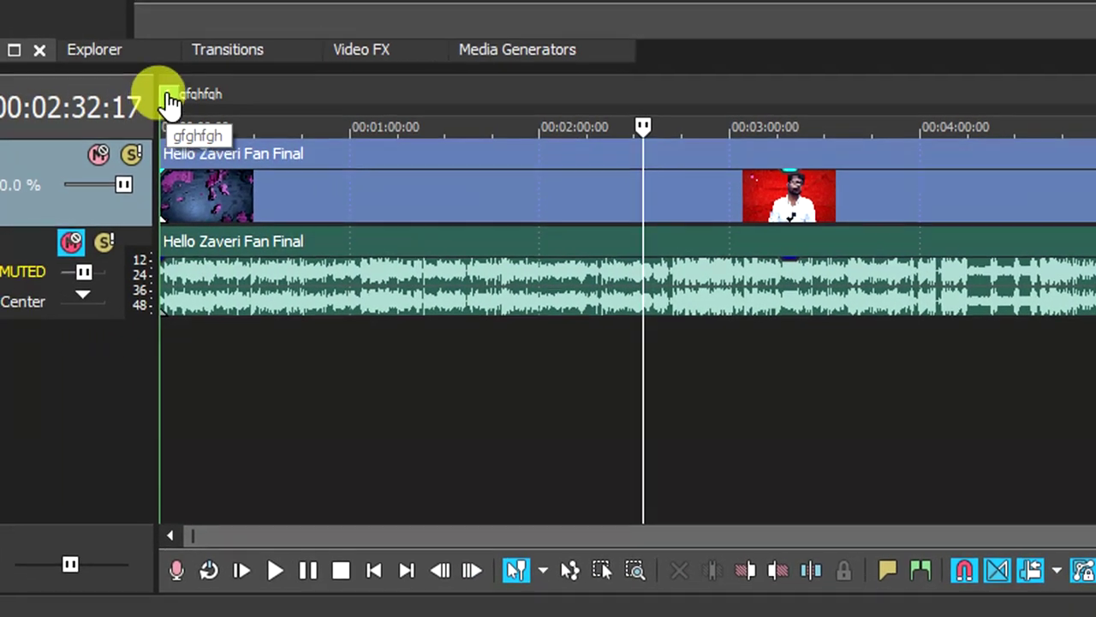
Step: Narrow the region to span about 00:02:32 to 00:02:47 and delete it
{"action": "mouse_move", "coordinate": [169, 101]}
{"action": "left_mouse_down"}
{"action": "mouse_move", "coordinate": [633, 147]}
{"action": "mouse_move", "coordinate": [645, 128]}
{"action": "left_mouse_up"}
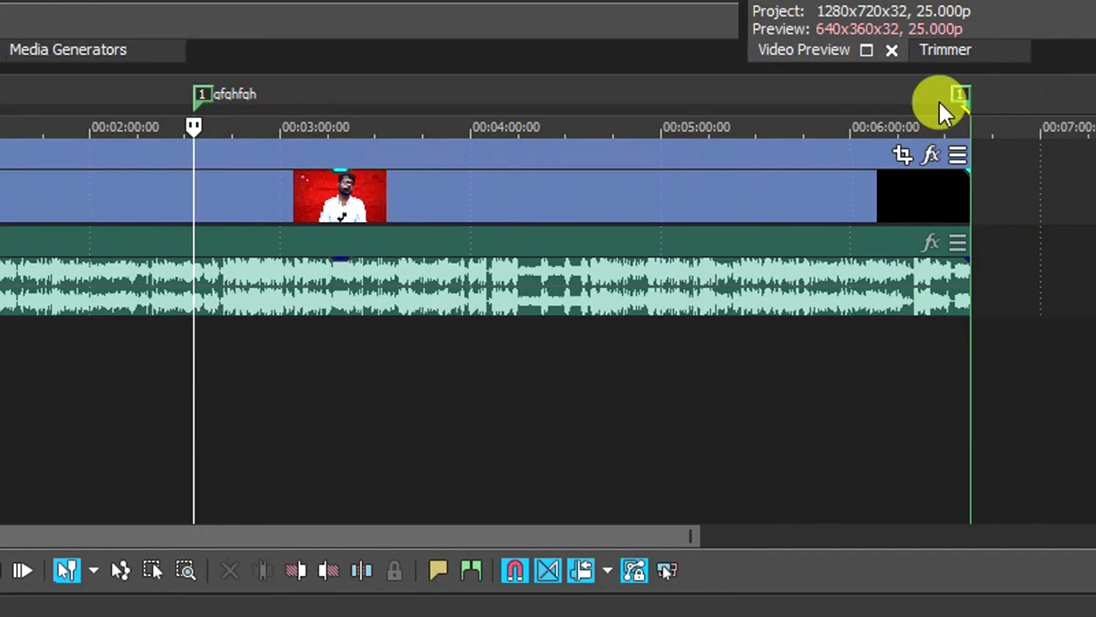
{"action": "left_click_drag", "start_coordinate": [934, 101], "coordinate": [190, 115]}
{"action": "left_click", "coordinate": [189, 163]}
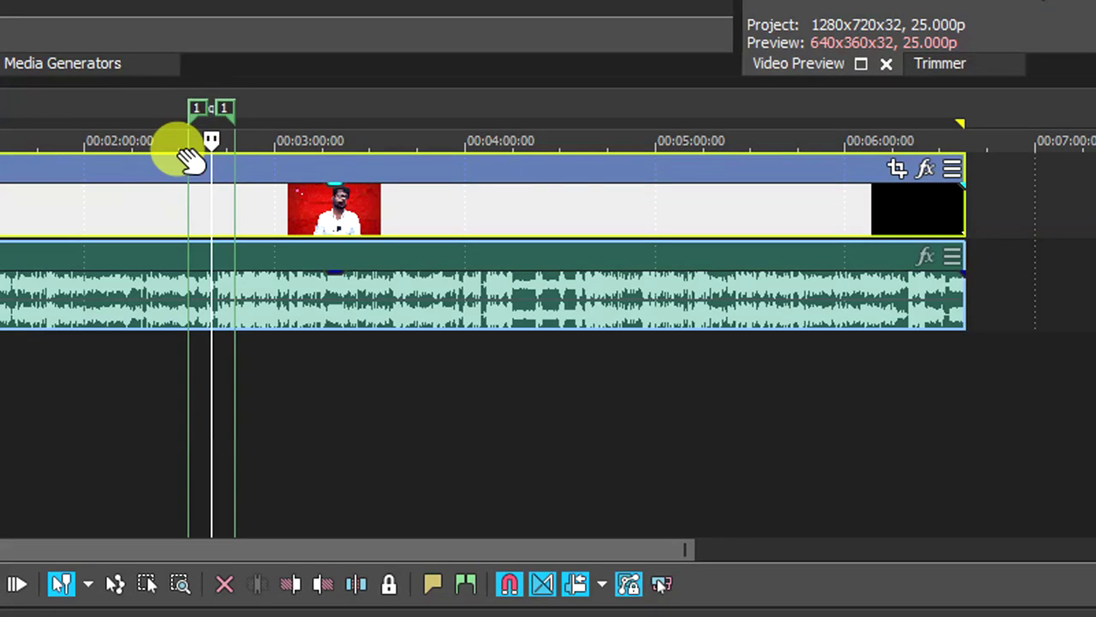
{"action": "right_click", "coordinate": [195, 108]}
{"action": "left_click", "coordinate": [246, 260]}
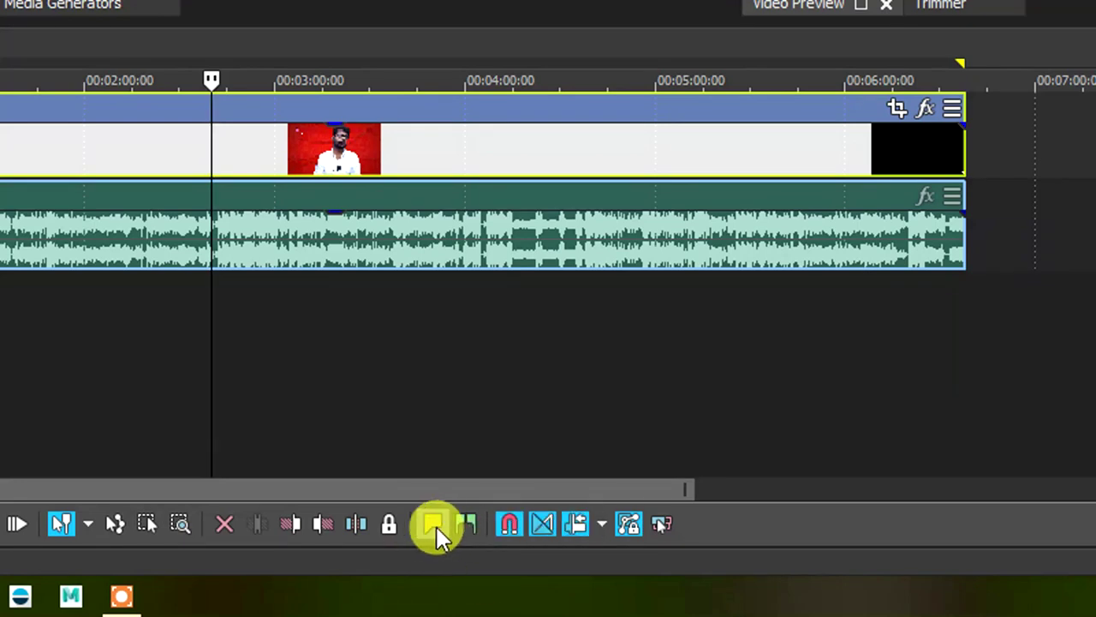
Step: Split the clip near 00:02:40 and, with snapping on, move the second part away and back against the first
{"action": "left_click", "coordinate": [509, 524]}
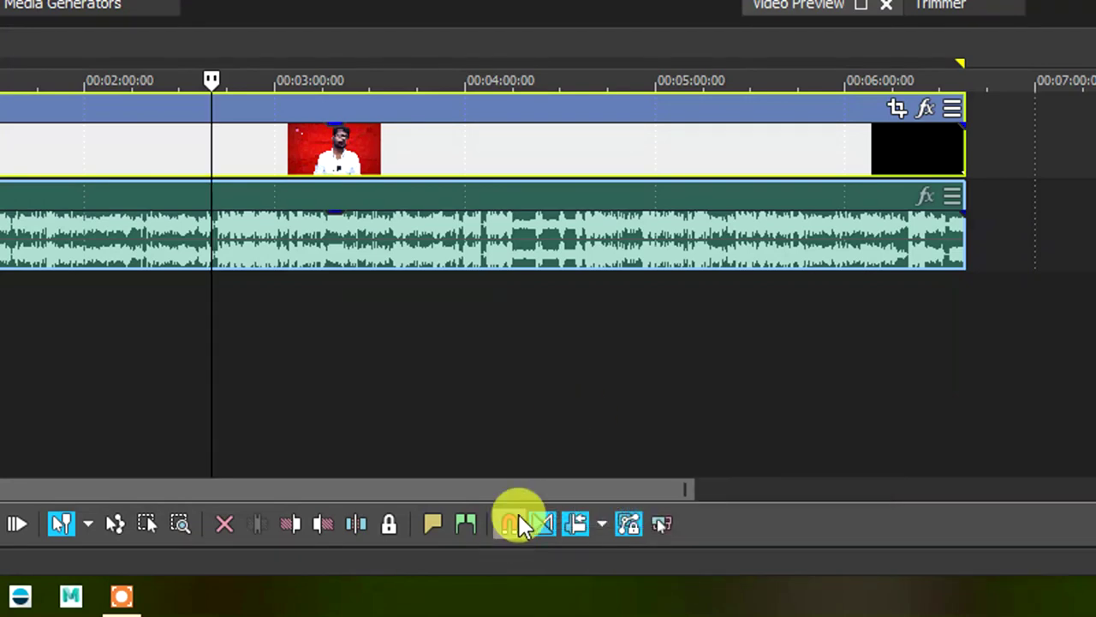
{"action": "key", "text": "s"}
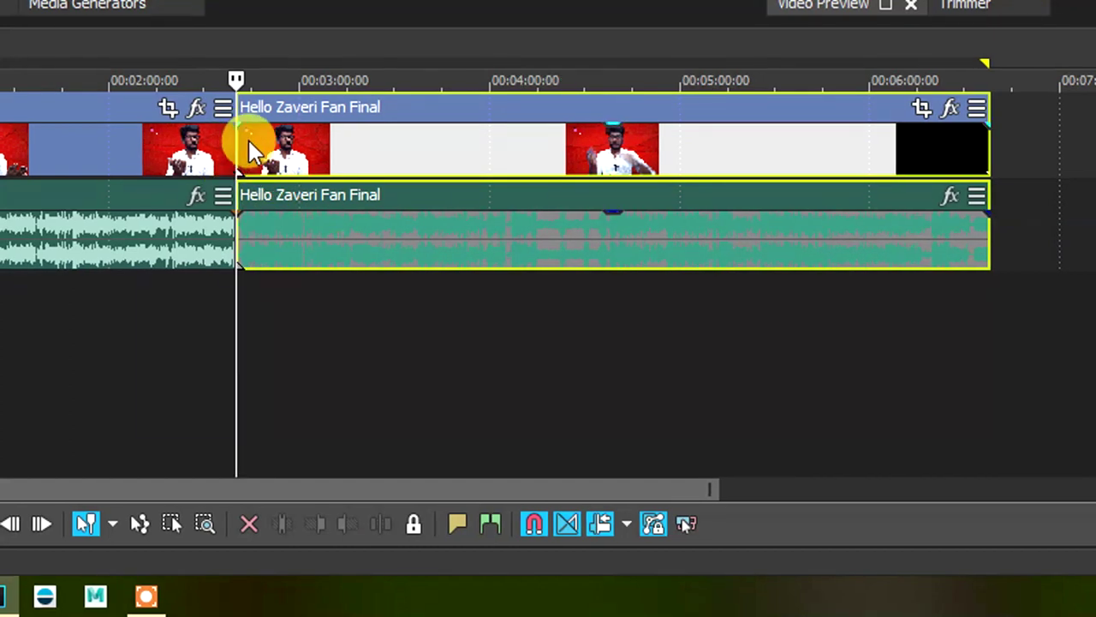
{"action": "left_click_drag", "start_coordinate": [373, 152], "coordinate": [449, 163]}
{"action": "left_click_drag", "start_coordinate": [472, 215], "coordinate": [387, 205]}
{"action": "scroll", "coordinate": [387, 205], "scroll_direction": "up", "scroll_amount": 3}
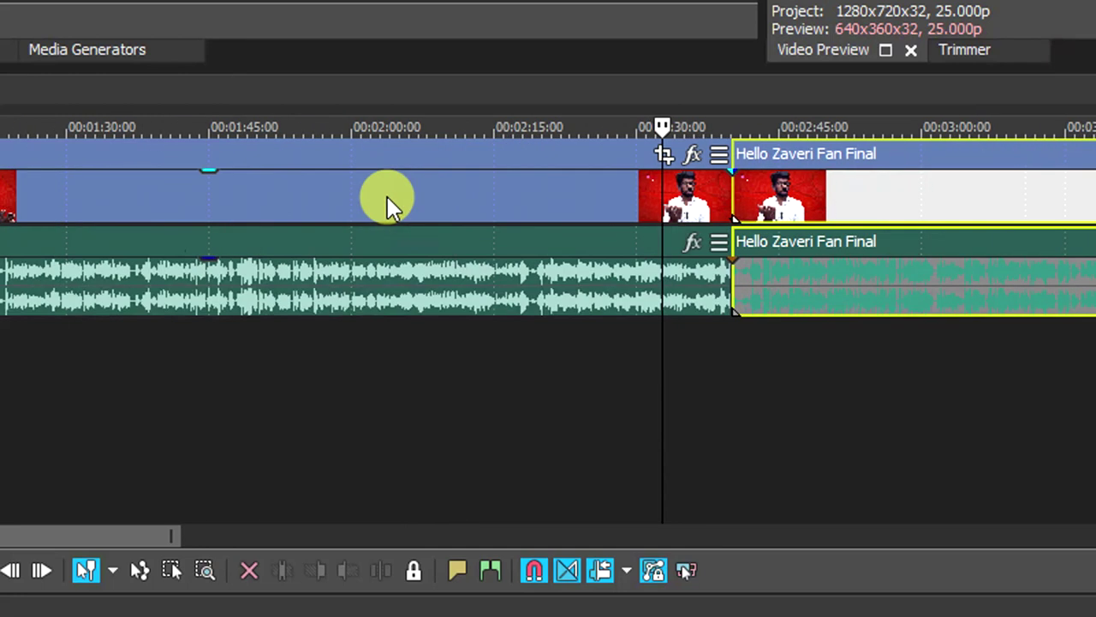
{"action": "scroll", "coordinate": [729, 205], "scroll_direction": "up", "scroll_amount": 1}
{"action": "mouse_move", "coordinate": [844, 209]}
{"action": "left_mouse_down"}
{"action": "mouse_move", "coordinate": [898, 194]}
{"action": "mouse_move", "coordinate": [856, 187]}
{"action": "mouse_move", "coordinate": [886, 196]}
{"action": "mouse_move", "coordinate": [841, 211]}
{"action": "left_mouse_up"}
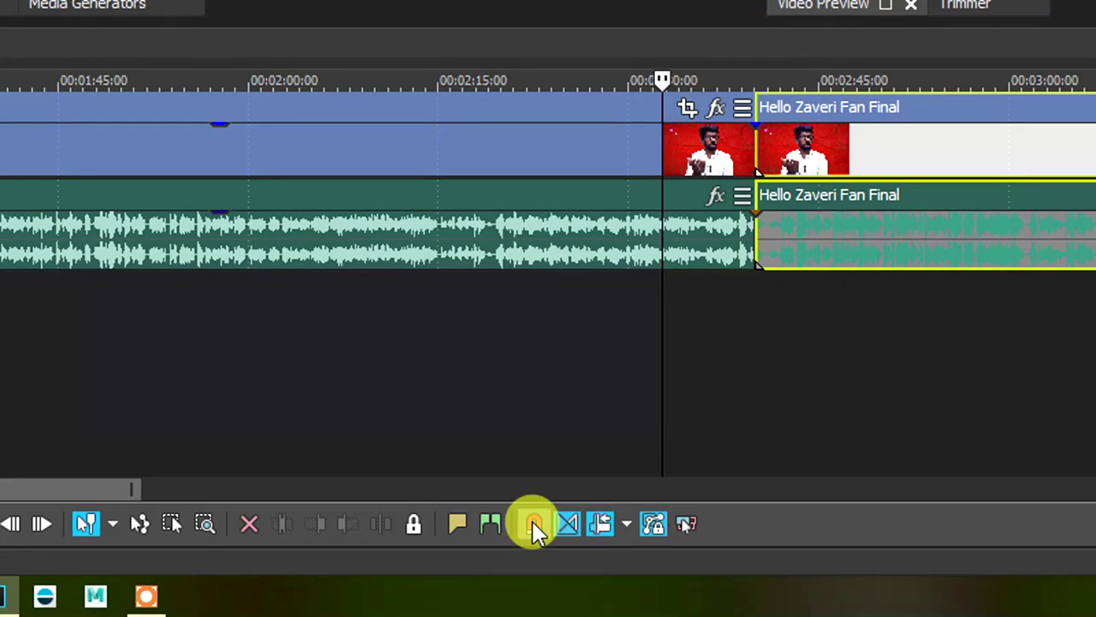
Step: Turn snapping off, move the second clip part away from and back to the first part, and turn snapping on again
{"action": "left_click", "coordinate": [533, 524]}
{"action": "left_click_drag", "start_coordinate": [867, 167], "coordinate": [880, 190]}
{"action": "left_click_drag", "start_coordinate": [793, 182], "coordinate": [768, 172]}
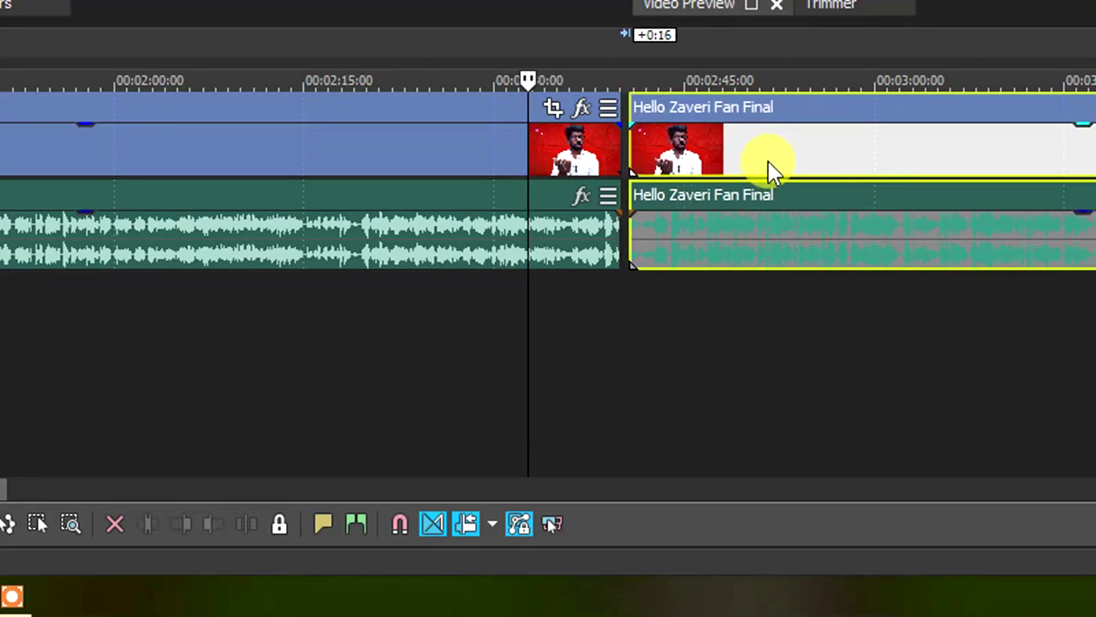
{"action": "left_click_drag", "start_coordinate": [765, 172], "coordinate": [796, 171]}
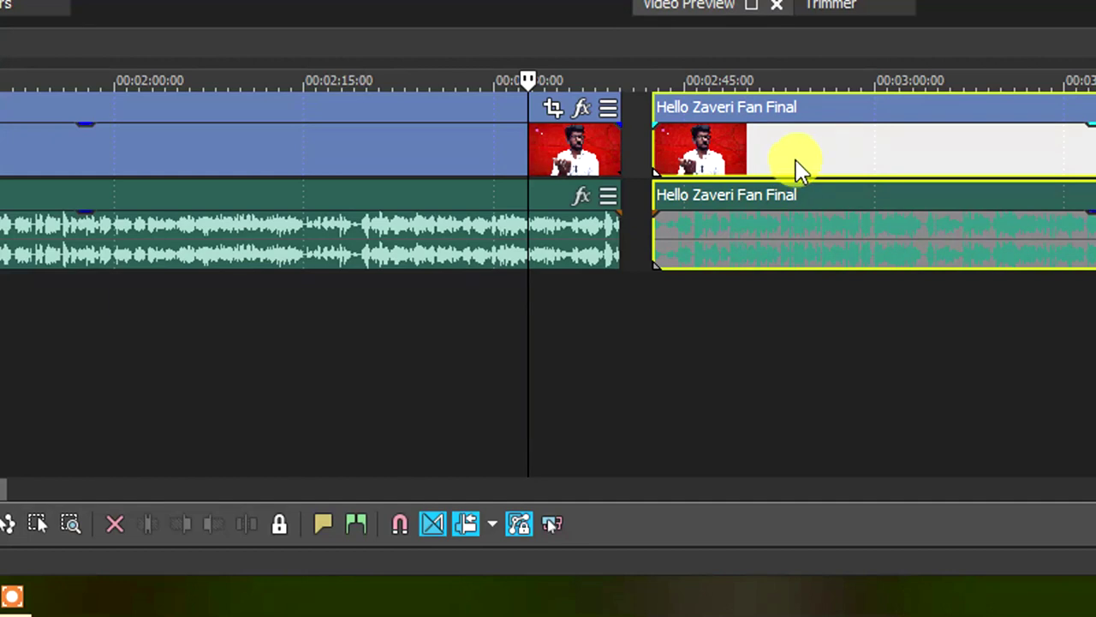
{"action": "left_click_drag", "start_coordinate": [805, 158], "coordinate": [765, 169]}
{"action": "left_click", "coordinate": [400, 524]}
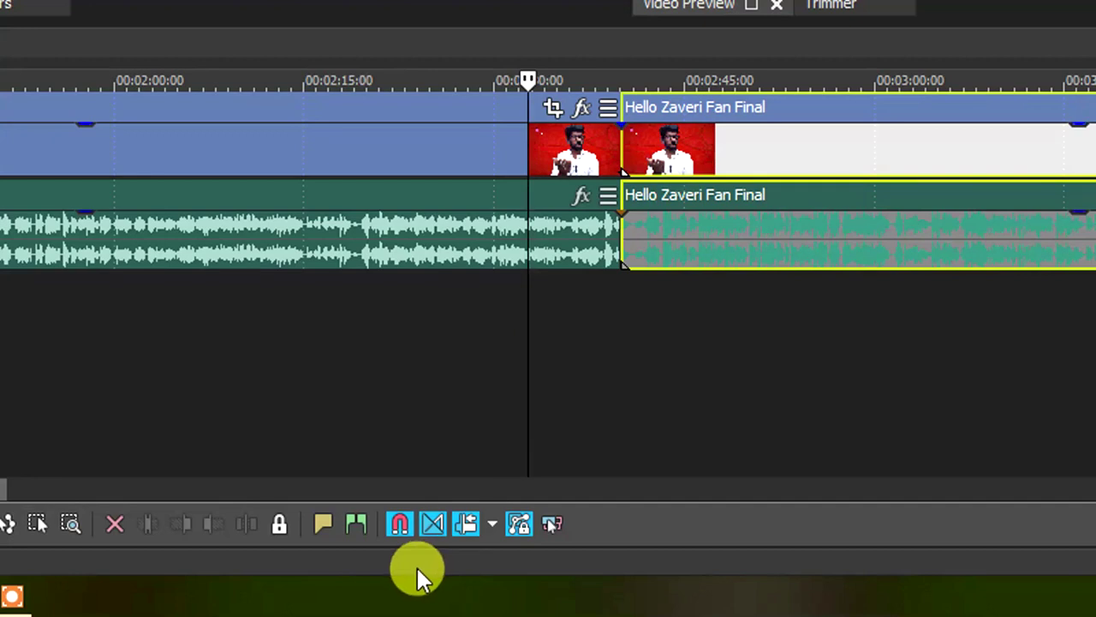
{"action": "mouse_move", "coordinate": [647, 227]}
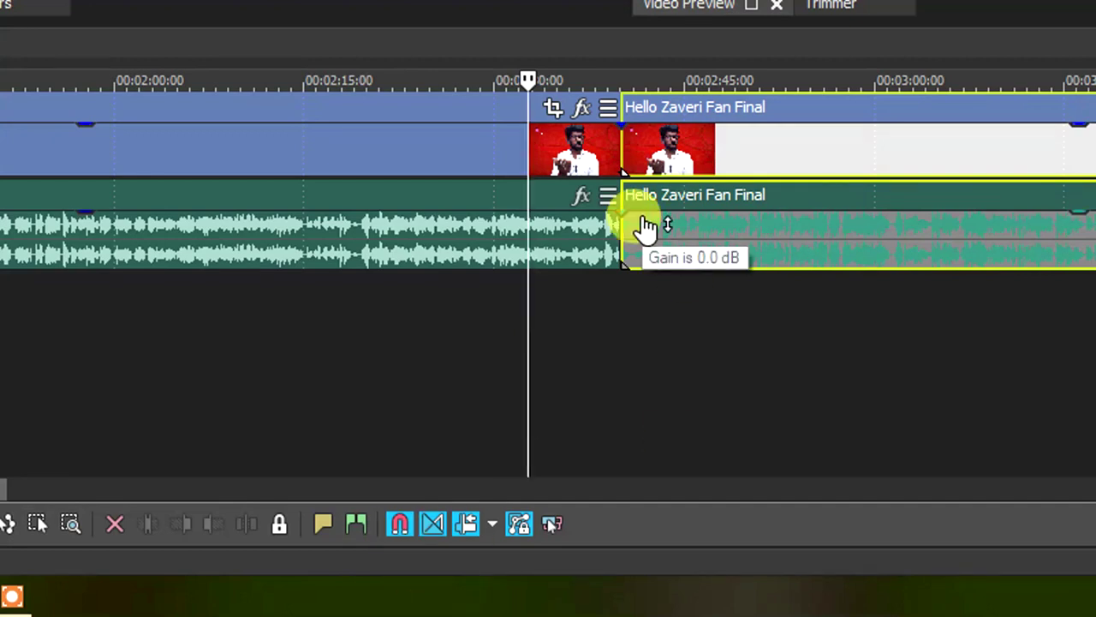
{"action": "left_click", "coordinate": [396, 525]}
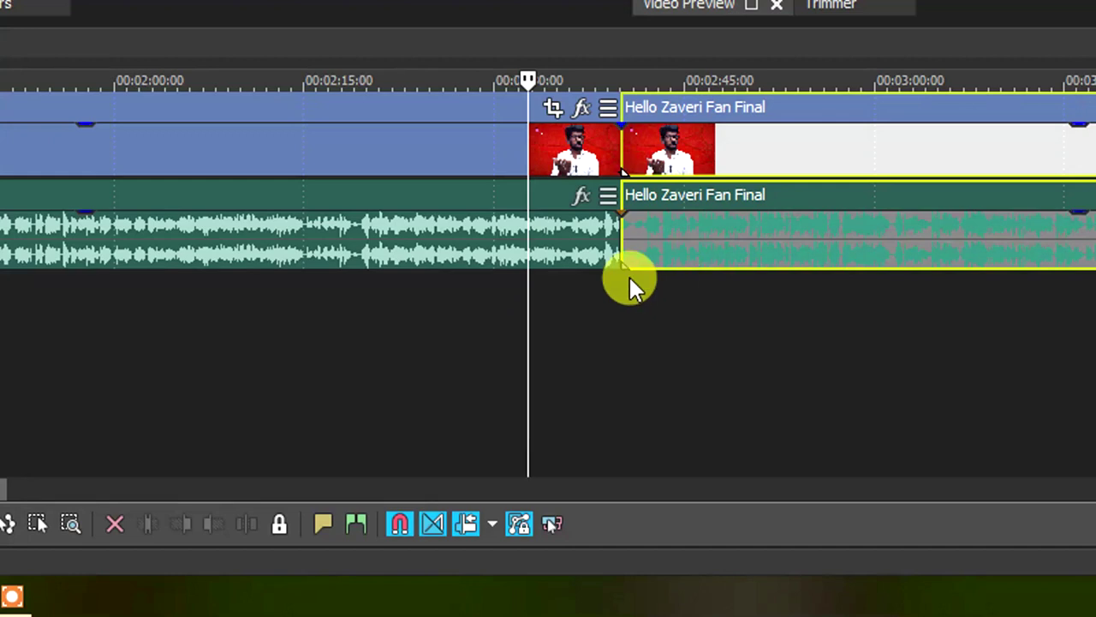
Step: Undo the moves of the second part and the split to restore the single clip
{"action": "key", "text": "ctrl+z"}
{"action": "key", "text": "ctrl+z"}
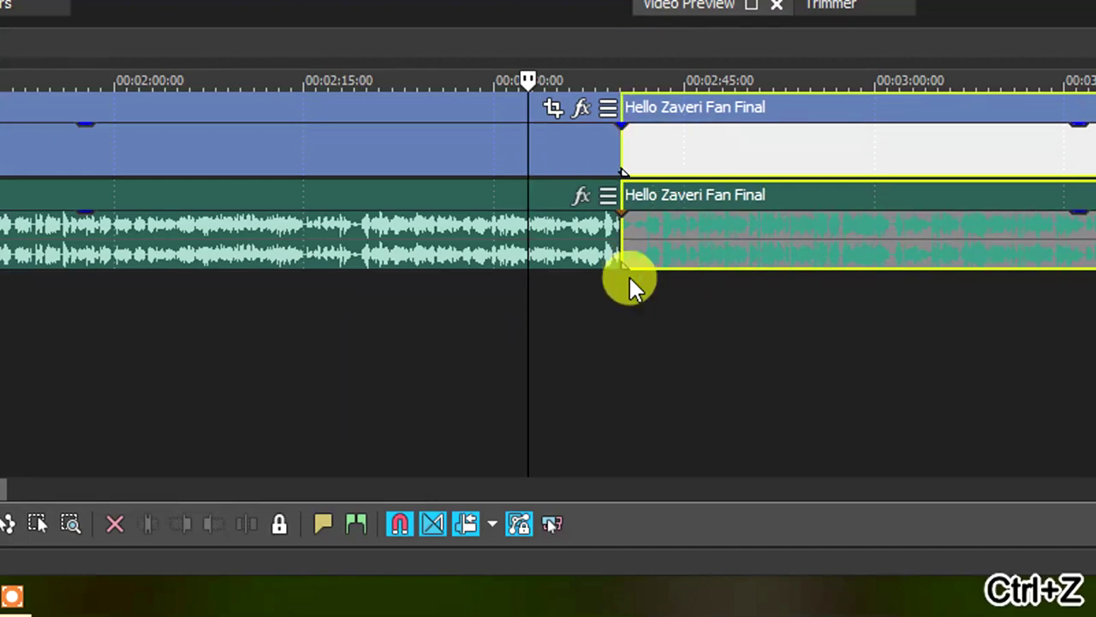
{"action": "key", "text": "ctrl+z"}
{"action": "key", "text": "ctrl+z"}
{"action": "key", "text": "ctrl+z"}
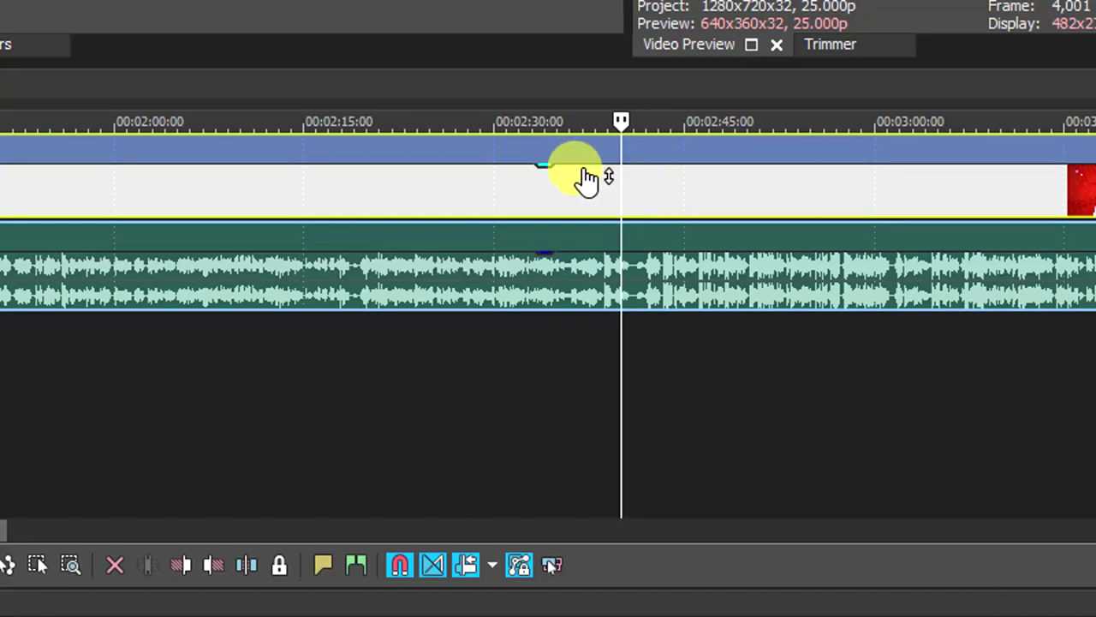
Step: Split the clip at the playhead near 00:02:40, keeping snapping on
{"action": "key", "text": "s"}
{"action": "mouse_move", "coordinate": [669, 191]}
{"action": "left_mouse_down"}
{"action": "mouse_move", "coordinate": [710, 191]}
{"action": "mouse_move", "coordinate": [669, 191]}
{"action": "left_mouse_up"}
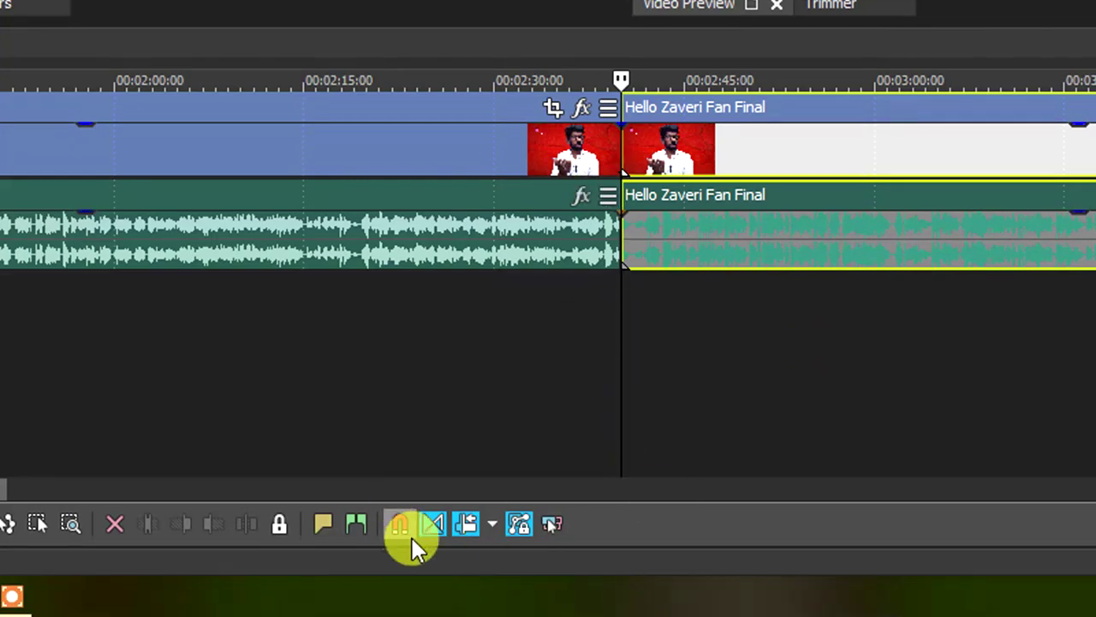
{"action": "left_click", "coordinate": [408, 536]}
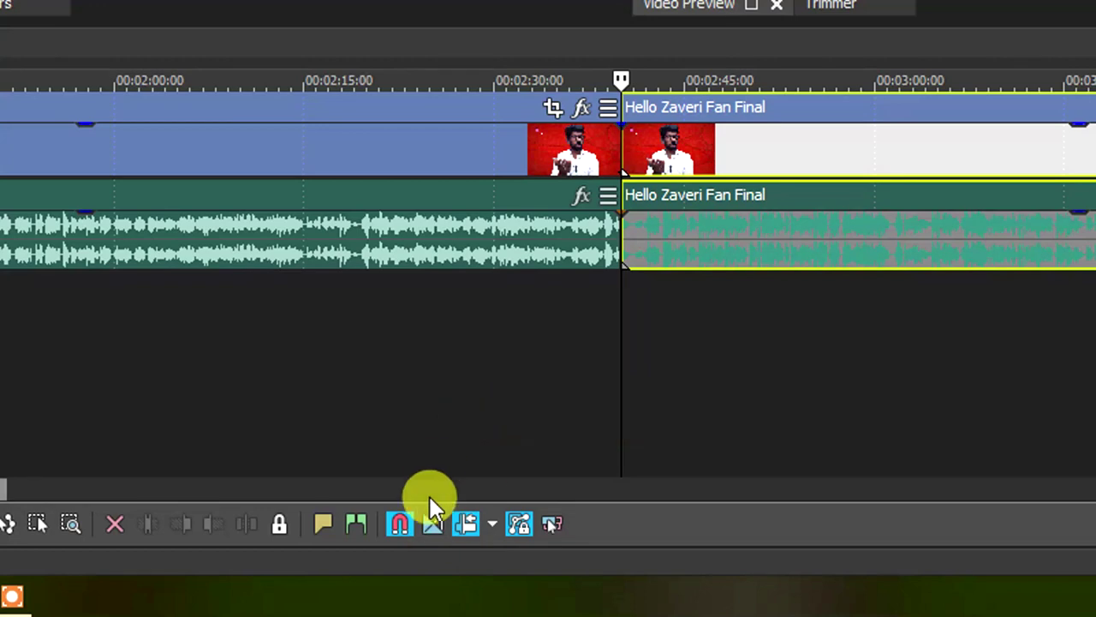
Step: With automatic crossfades on, overlap the second part onto the first by about 1:21 and place the playhead at the overlap's start
{"action": "left_click", "coordinate": [433, 523]}
{"action": "left_click_drag", "start_coordinate": [800, 151], "coordinate": [738, 161]}
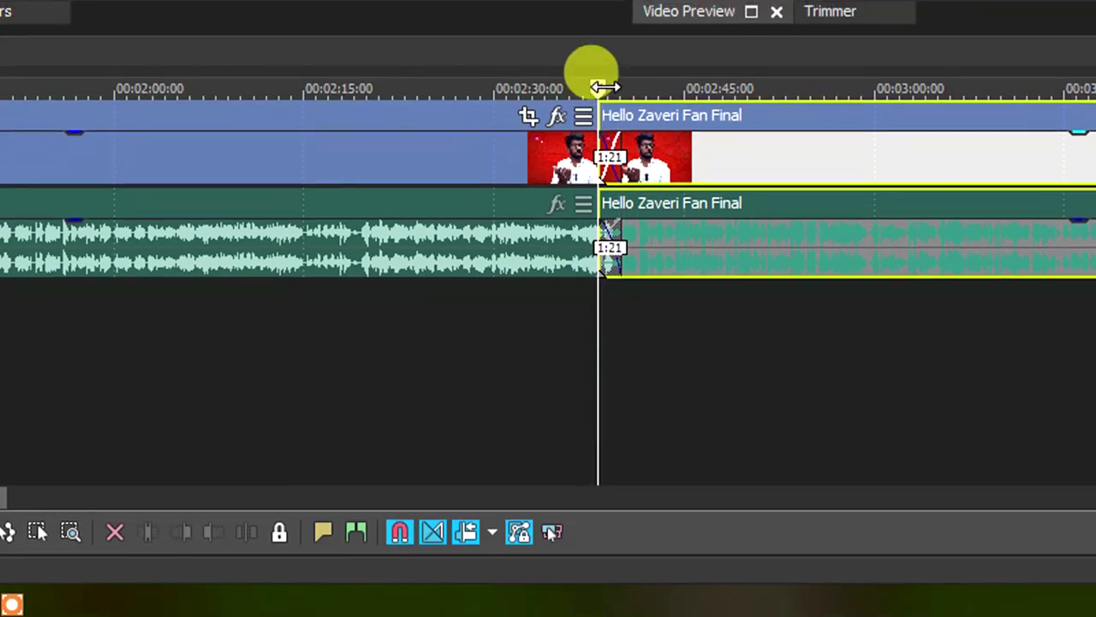
{"action": "left_click", "coordinate": [602, 85]}
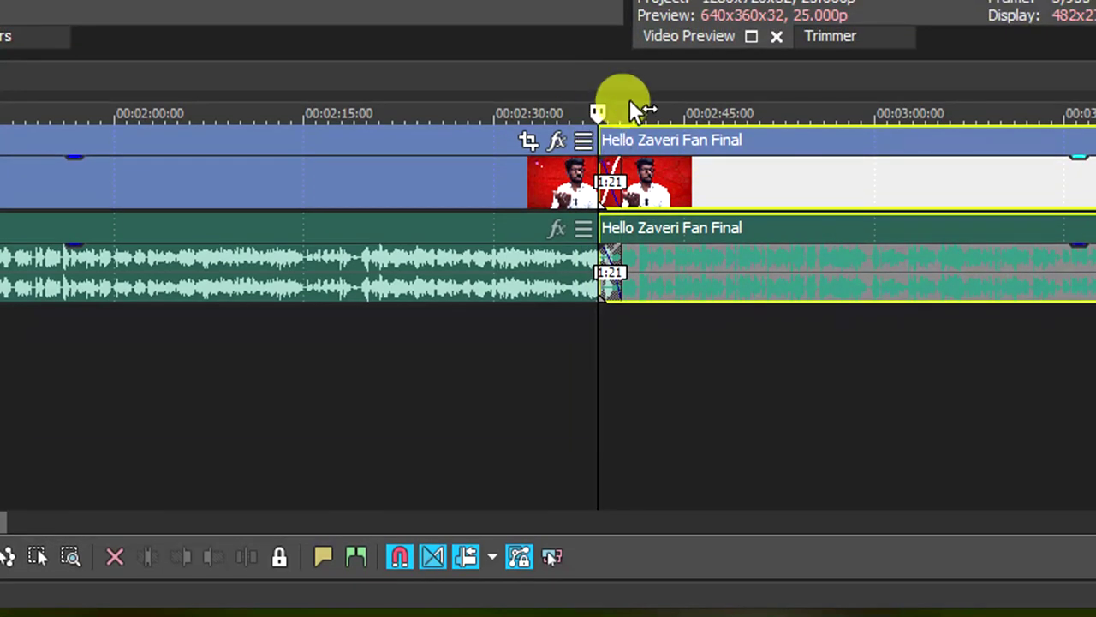
Step: Play the timeline over the 1:21 overlap to preview the automatic crossfade between the two parts
{"action": "key", "text": "space"}
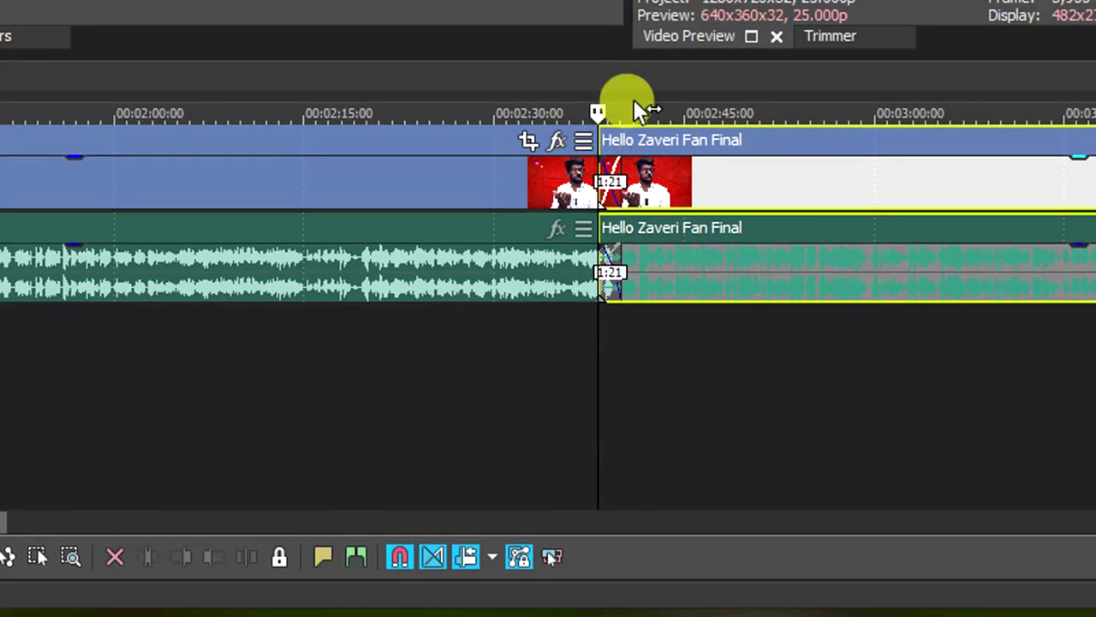
{"action": "key", "text": "space"}
{"action": "key", "text": "space"}
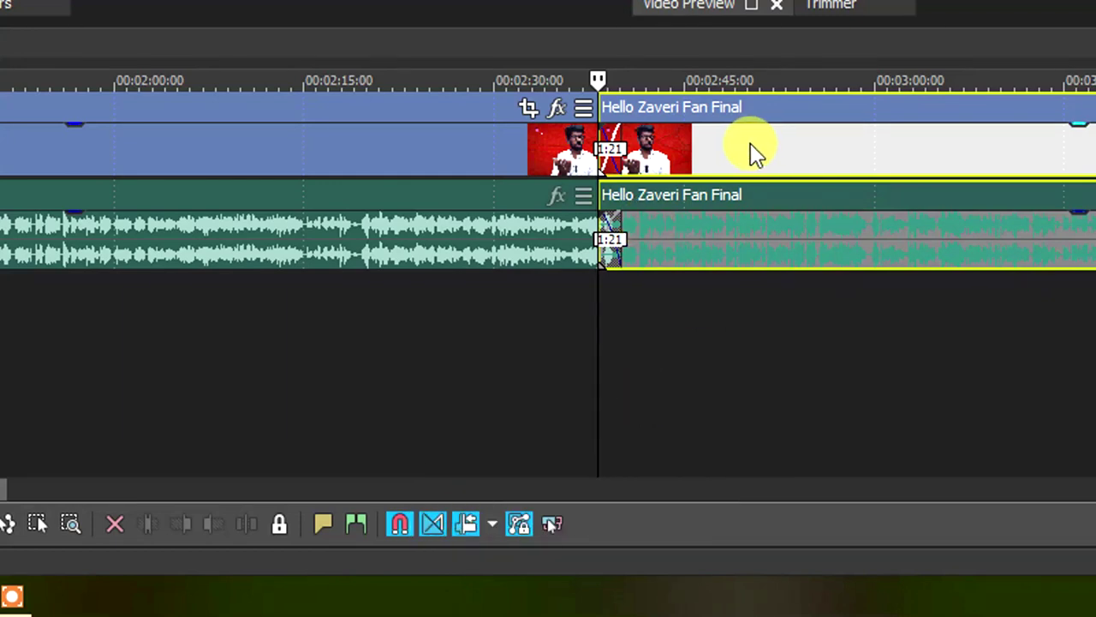
Step: Move the second part off the overlap until a small gap opens, and snap it back against the first part's end near 00:02:40
{"action": "scroll", "coordinate": [697, 148], "scroll_direction": "up", "scroll_amount": 5}
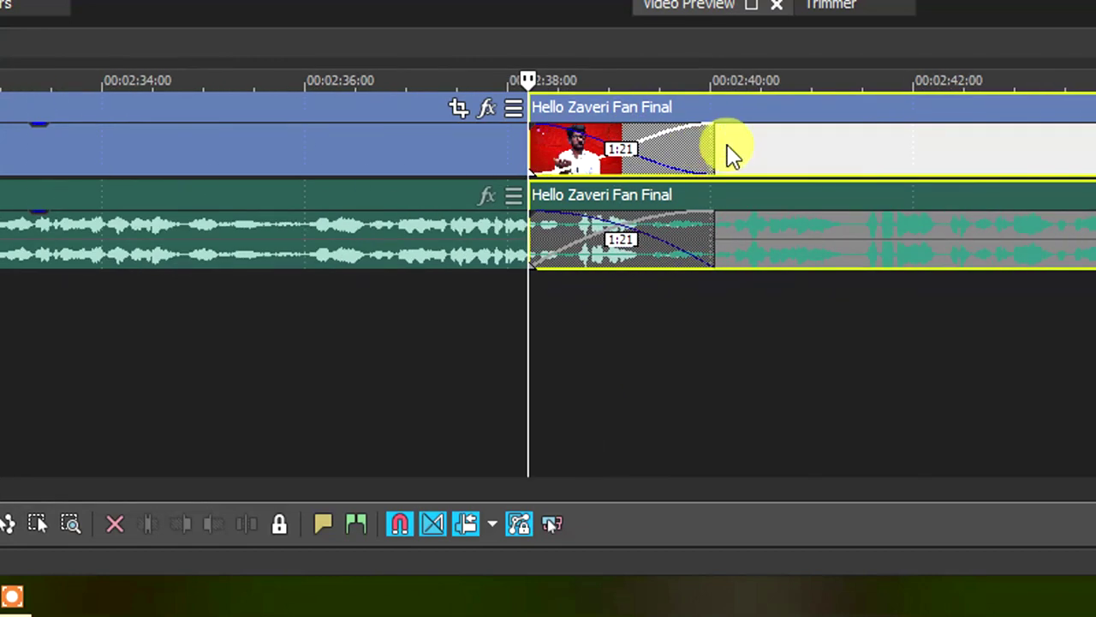
{"action": "left_click_drag", "start_coordinate": [697, 151], "coordinate": [727, 152]}
{"action": "left_click_drag", "start_coordinate": [797, 163], "coordinate": [859, 167]}
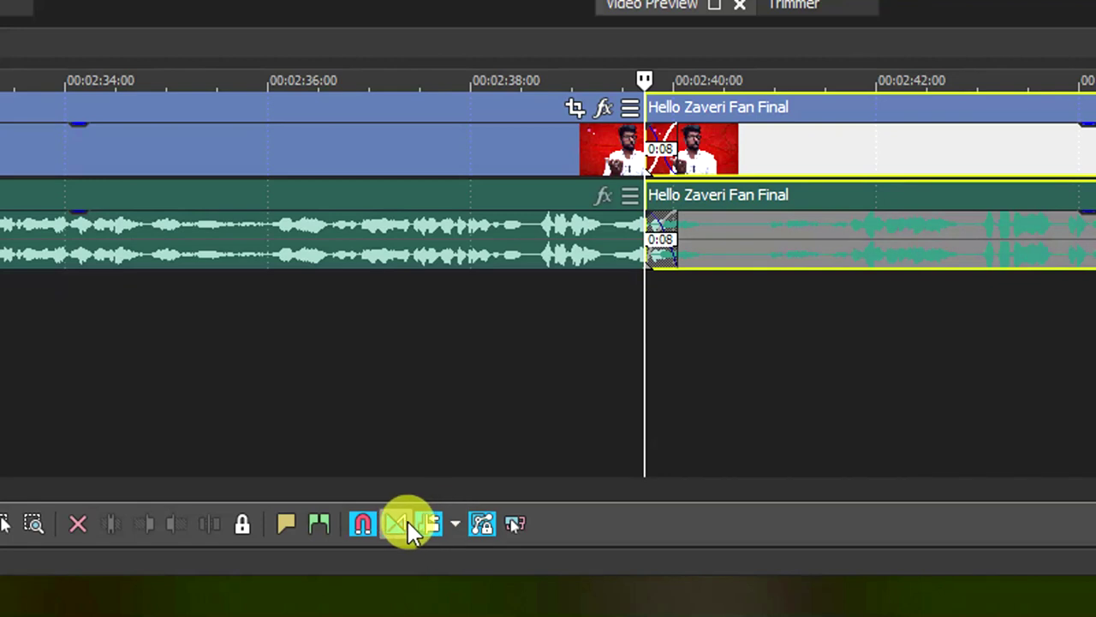
{"action": "left_click_drag", "start_coordinate": [773, 167], "coordinate": [840, 167]}
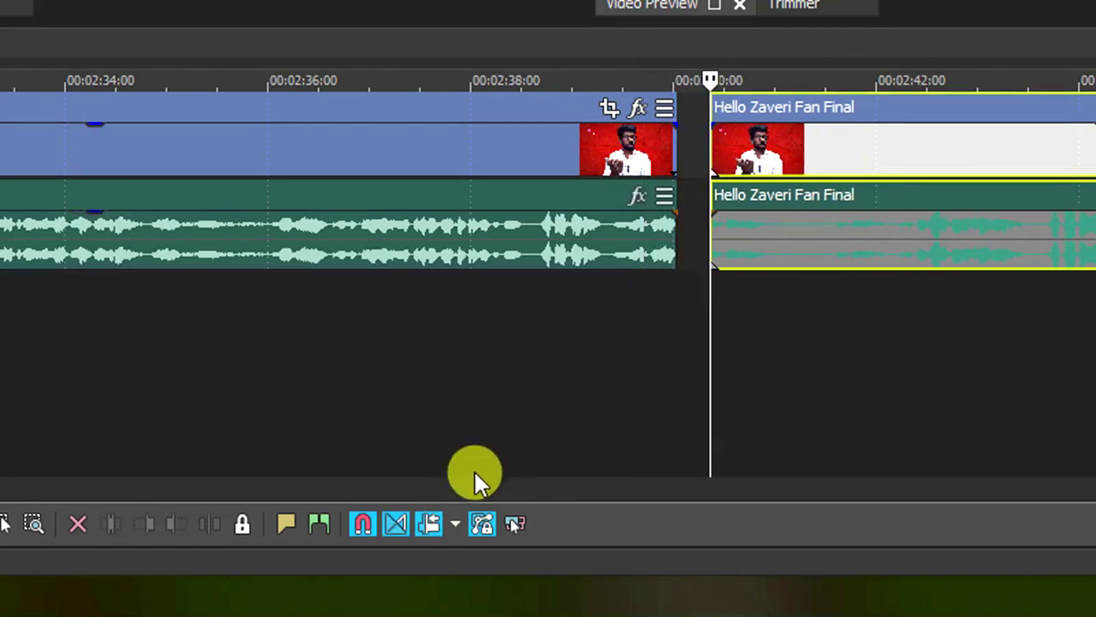
{"action": "left_click_drag", "start_coordinate": [877, 157], "coordinate": [837, 169]}
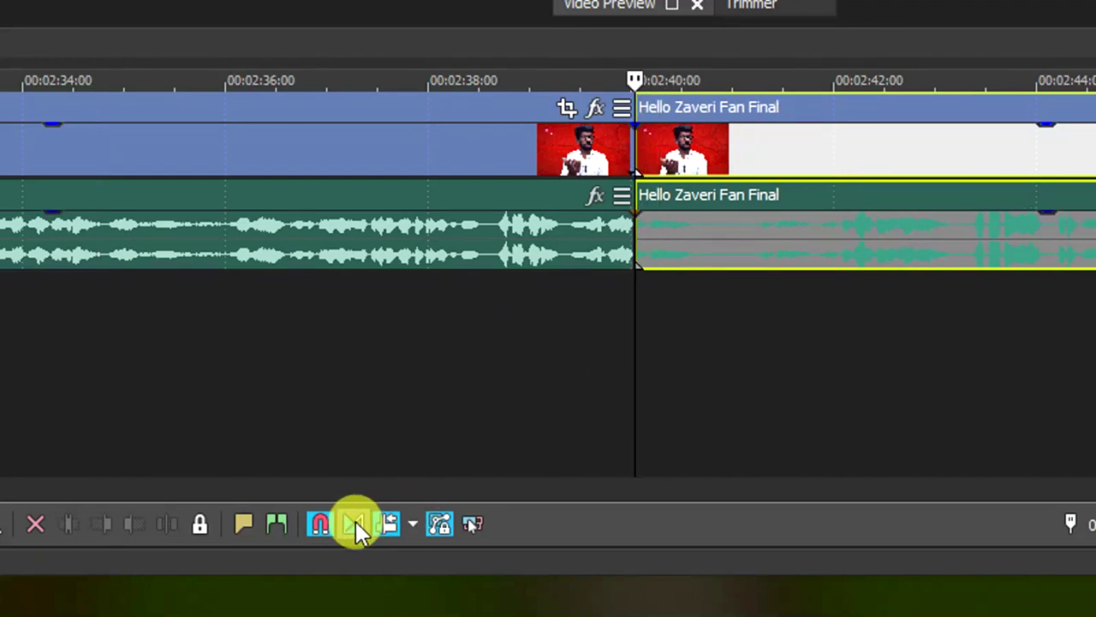
{"action": "left_click", "coordinate": [354, 525]}
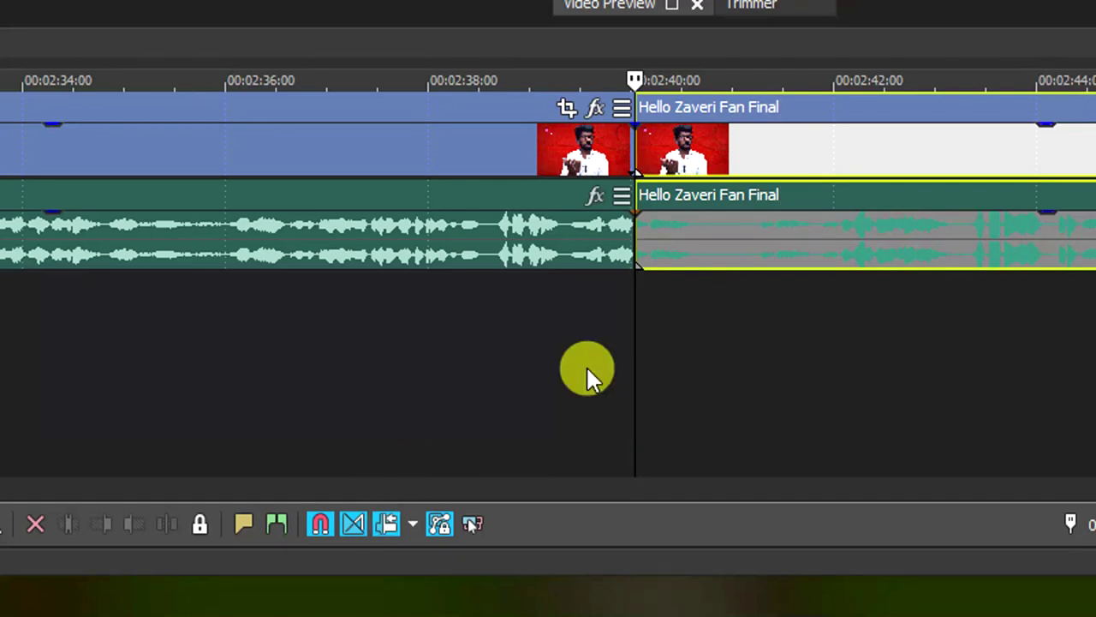
{"action": "left_click", "coordinate": [387, 533]}
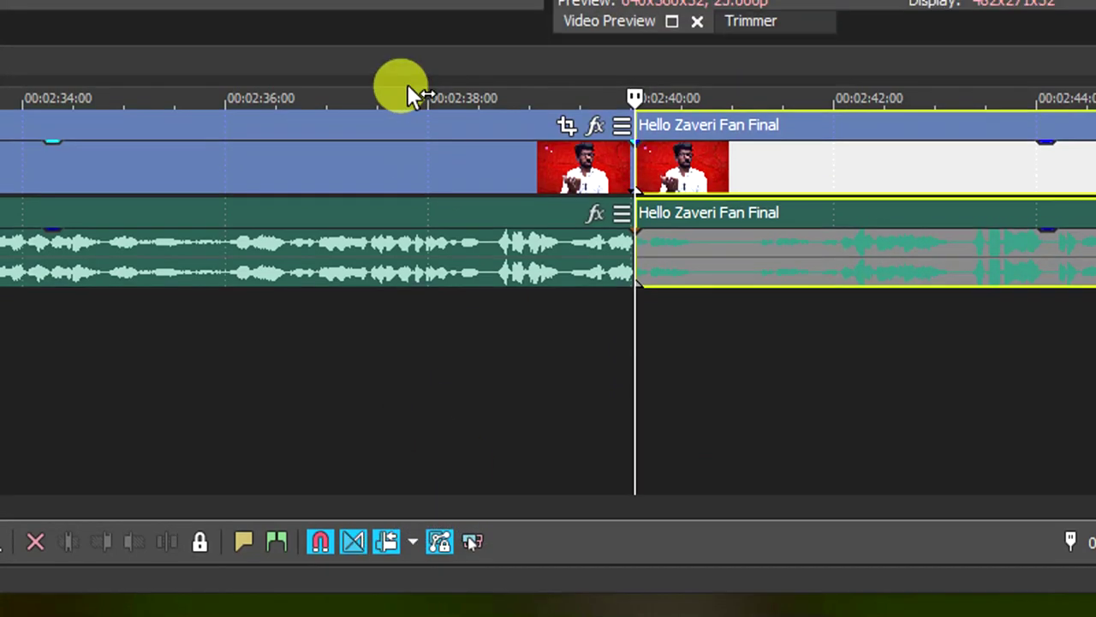
{"action": "left_click", "coordinate": [400, 47]}
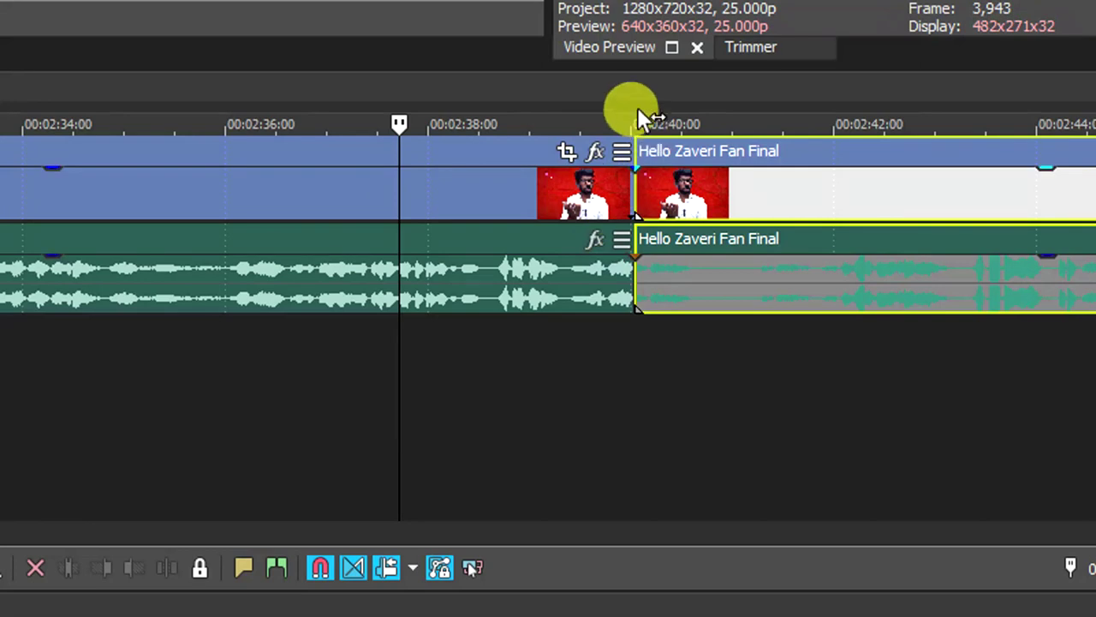
{"action": "left_click", "coordinate": [633, 90]}
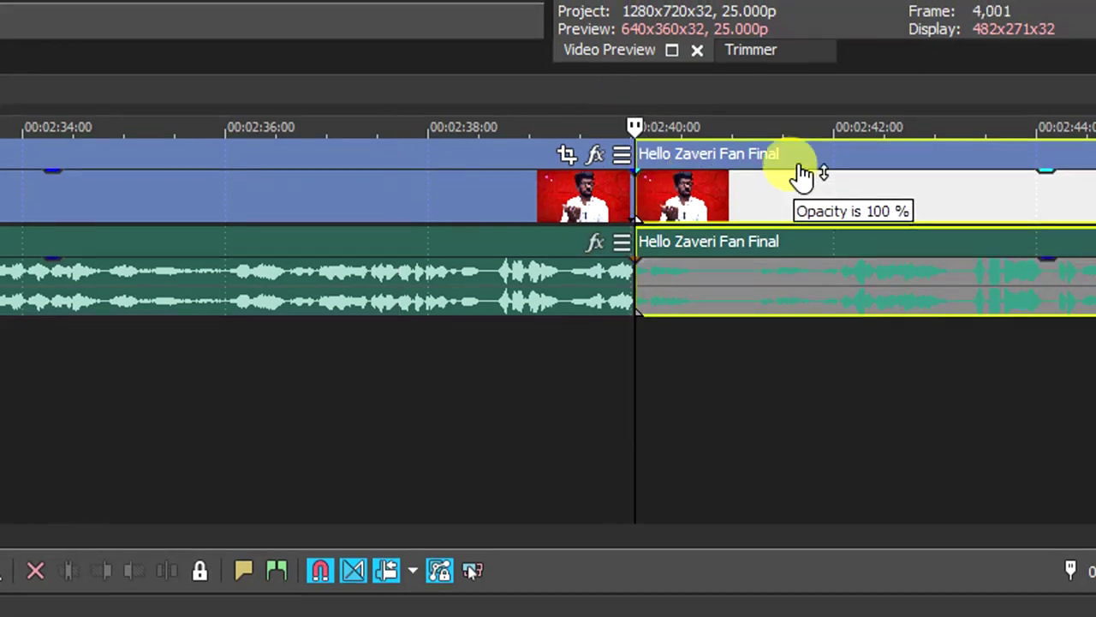
{"action": "mouse_move", "coordinate": [800, 193]}
{"action": "left_mouse_down"}
{"action": "mouse_move", "coordinate": [876, 189]}
{"action": "mouse_move", "coordinate": [808, 189]}
{"action": "left_mouse_up"}
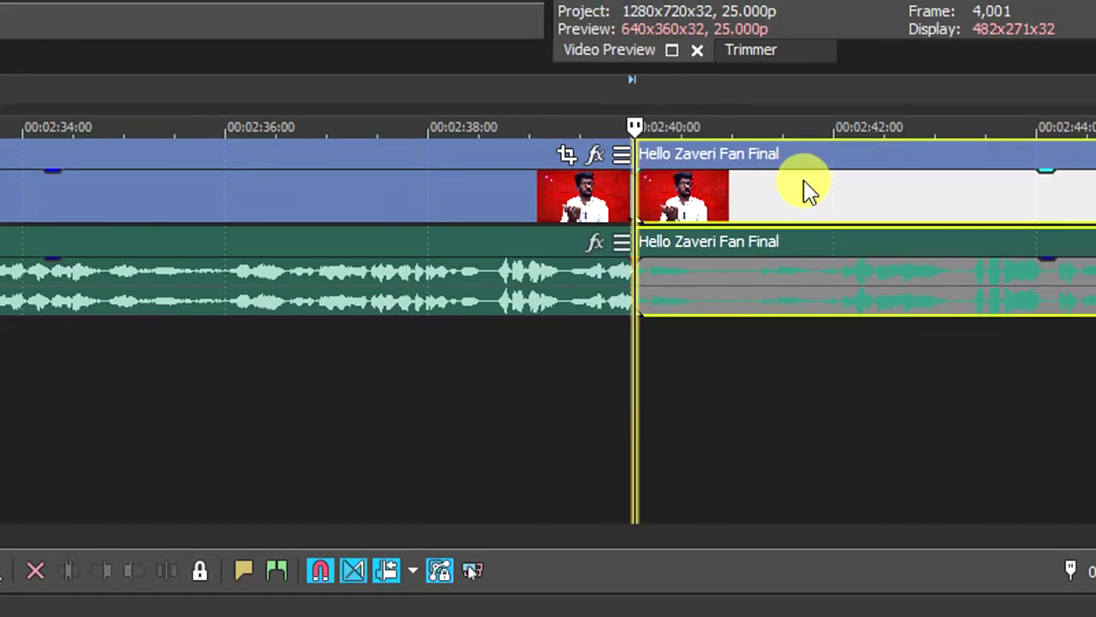
Step: Split the first part at frame 3,938, a little before 00:02:38, to create a short middle part
{"action": "left_click", "coordinate": [388, 101]}
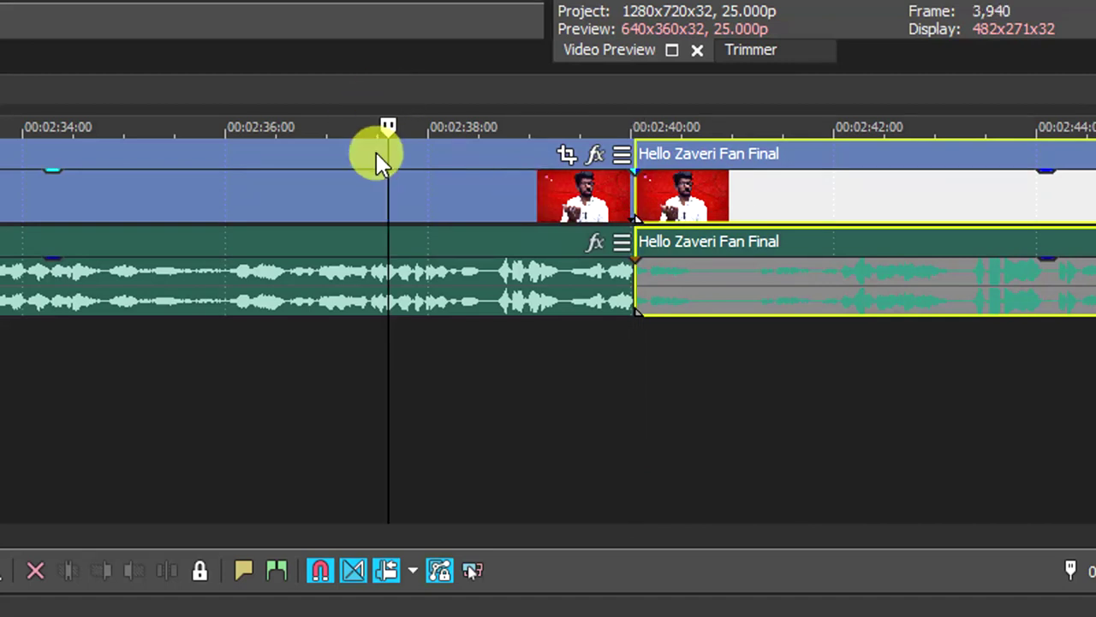
{"action": "left_click", "coordinate": [392, 101]}
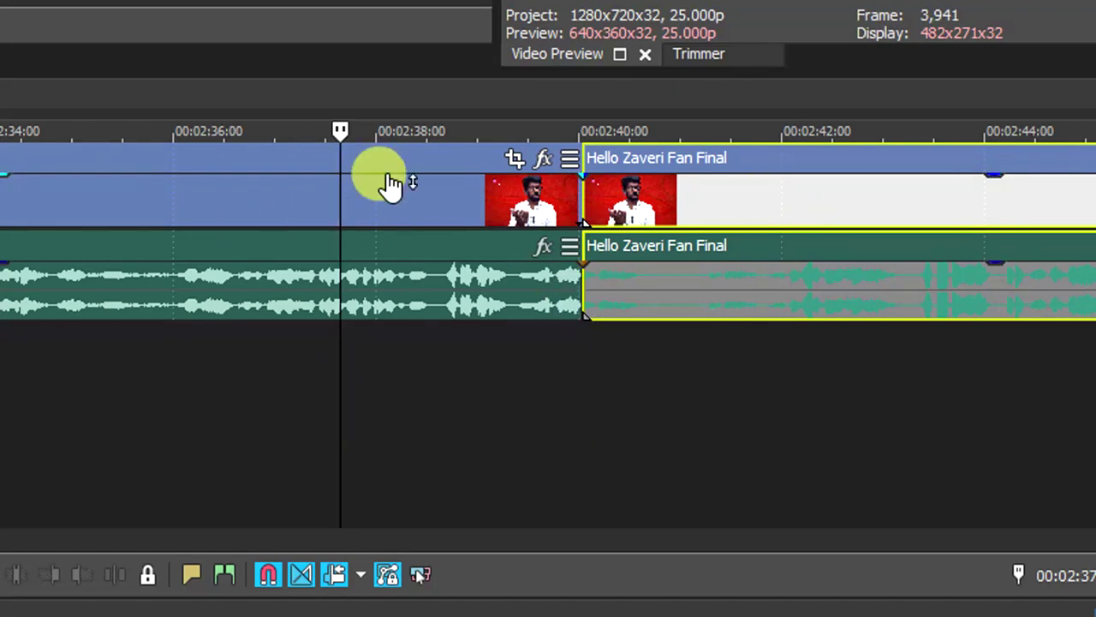
{"action": "left_click", "coordinate": [469, 427]}
{"action": "left_click", "coordinate": [329, 96]}
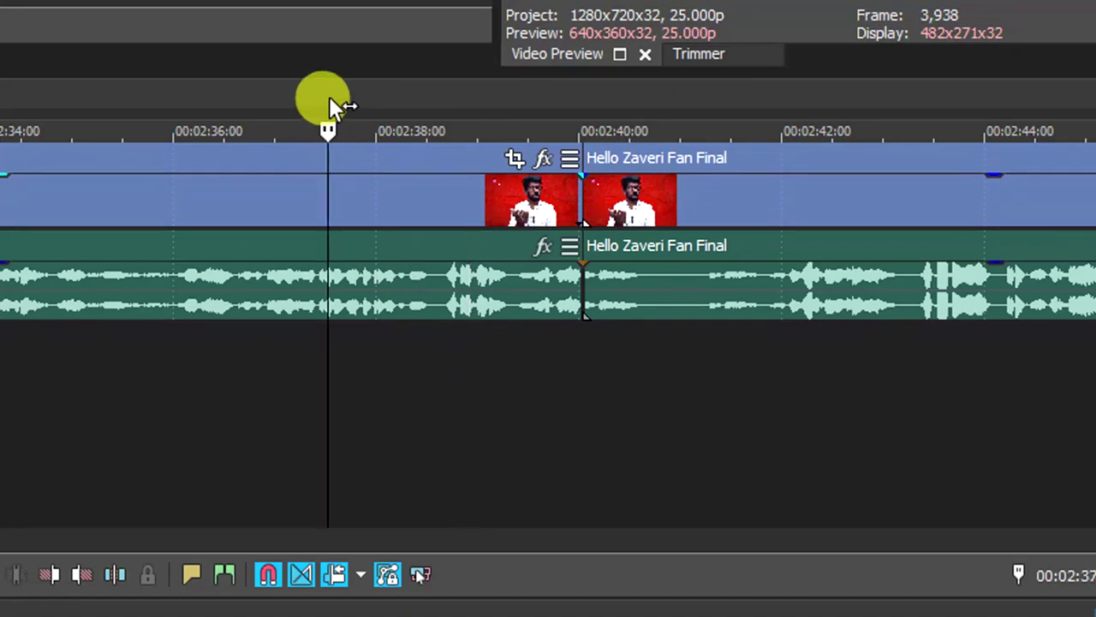
{"action": "key", "text": "s"}
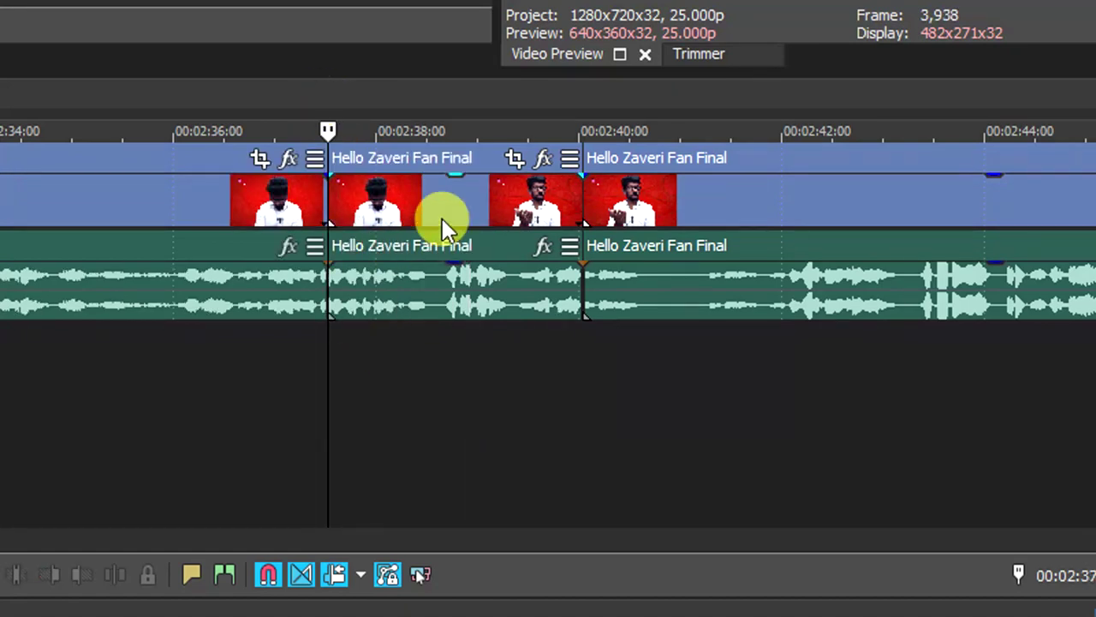
Step: With auto ripple on, delete the short middle part twice, undoing the deletion each time
{"action": "left_click", "coordinate": [681, 202]}
{"action": "left_click", "coordinate": [507, 201]}
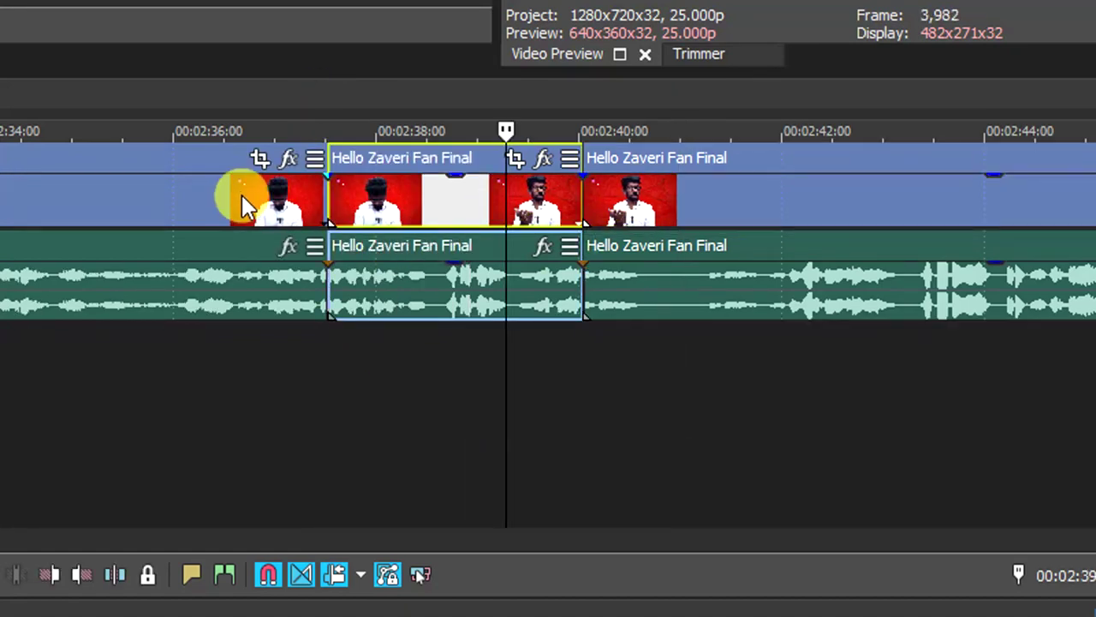
{"action": "left_click", "coordinate": [239, 248]}
{"action": "left_click", "coordinate": [412, 205]}
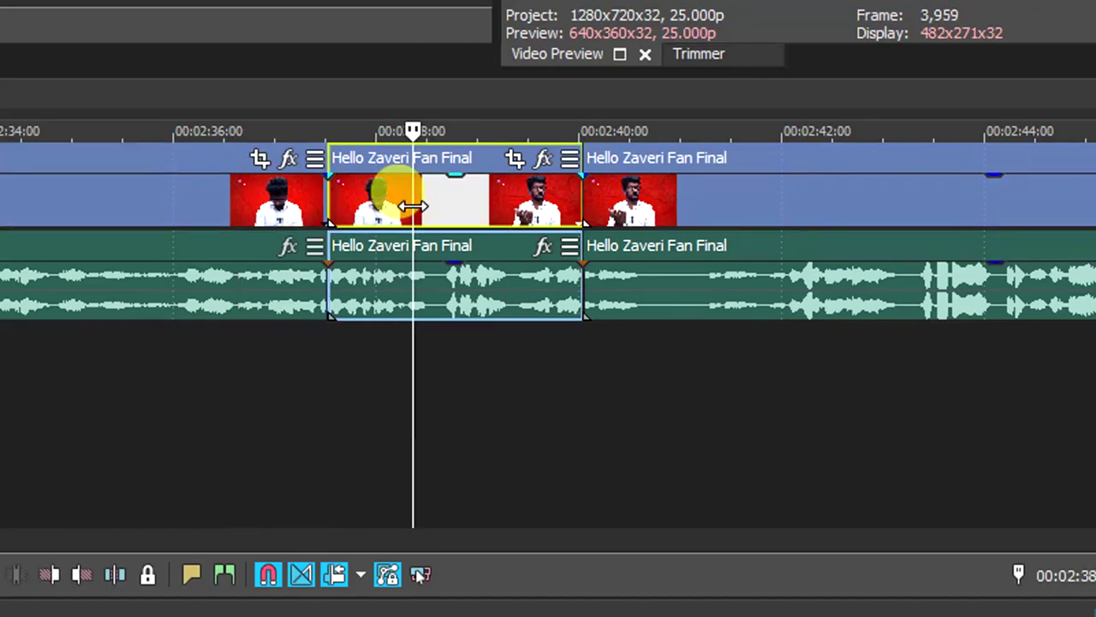
{"action": "key", "text": "Delete"}
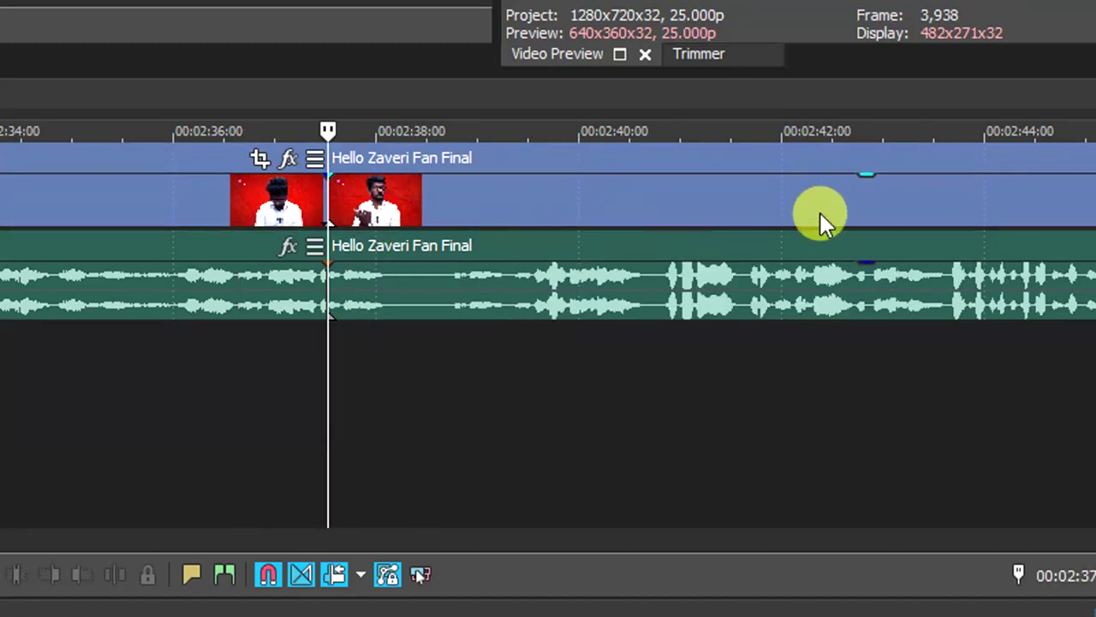
{"action": "key", "text": "ctrl+z"}
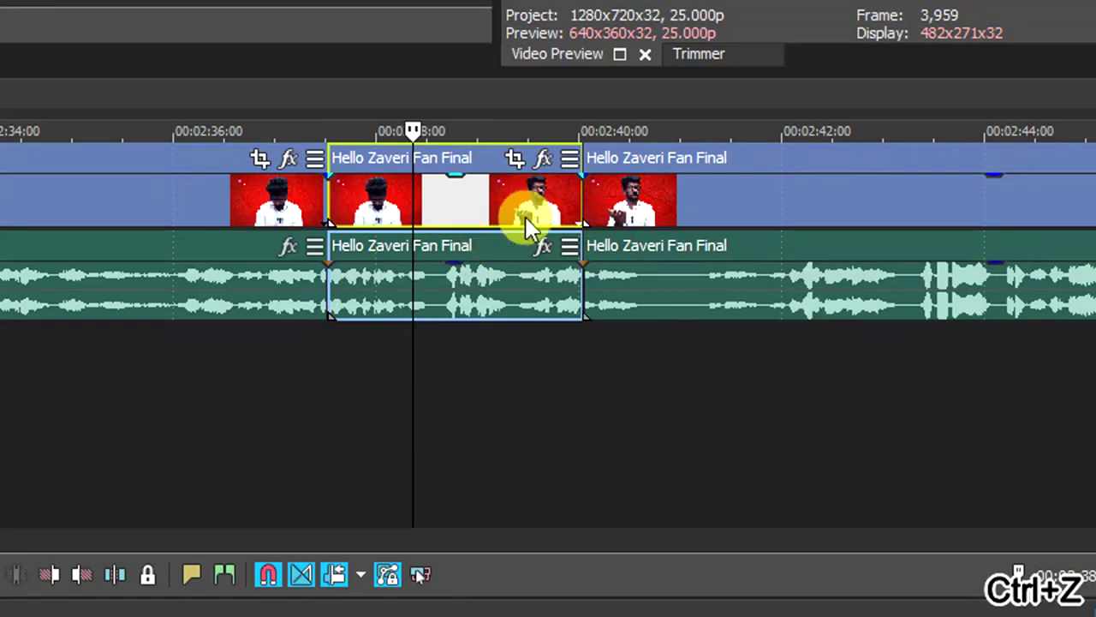
{"action": "left_click", "coordinate": [802, 208]}
{"action": "left_click", "coordinate": [245, 191]}
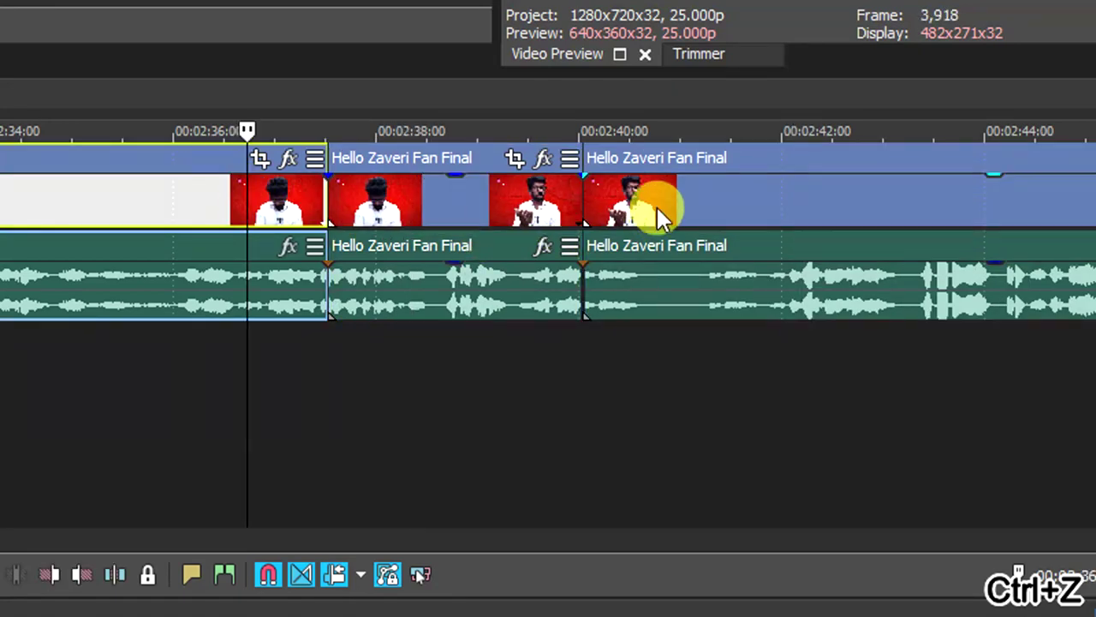
{"action": "left_click", "coordinate": [451, 206]}
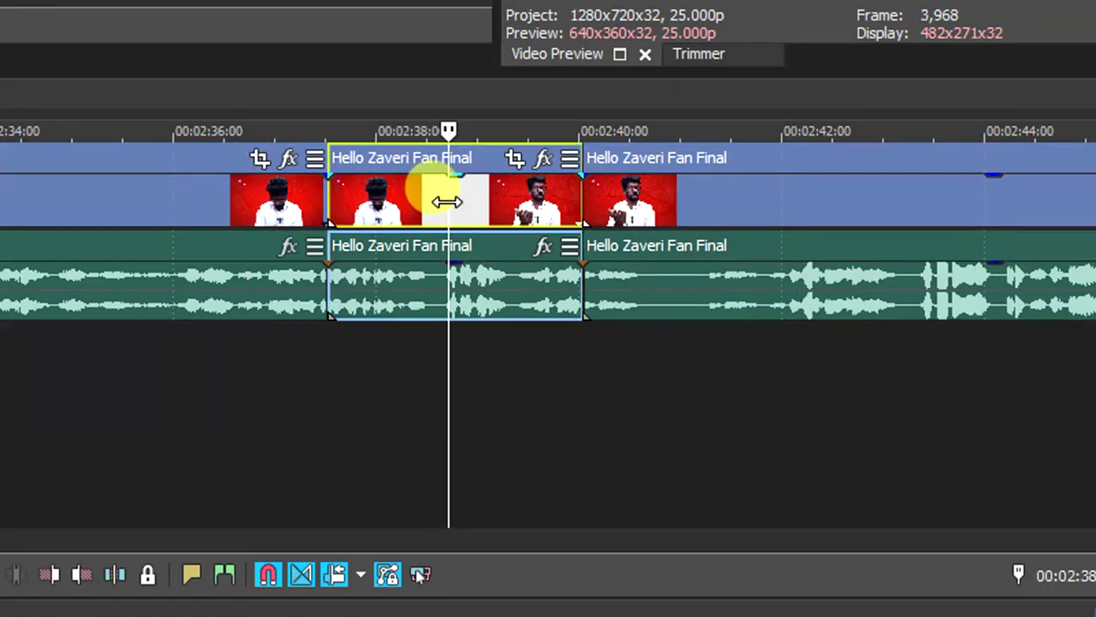
{"action": "key", "text": "Delete"}
{"action": "key", "text": "ctrl+z"}
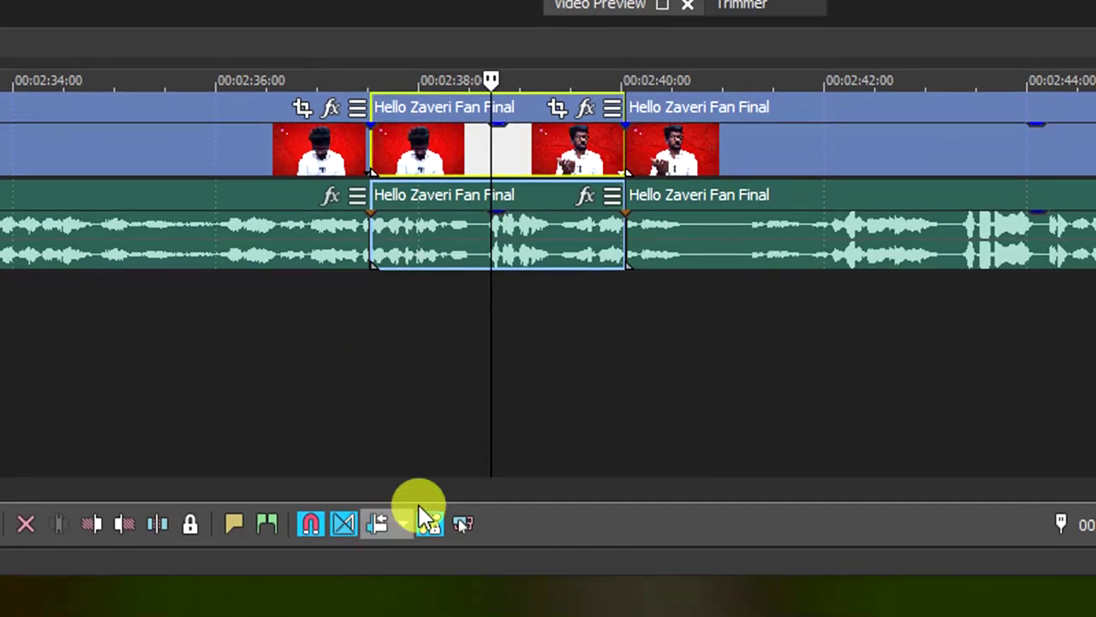
Step: Delete the short middle part with auto ripple off to leave a gap, and turn auto ripple back on
{"action": "left_click", "coordinate": [442, 154]}
{"action": "key", "text": "Delete"}
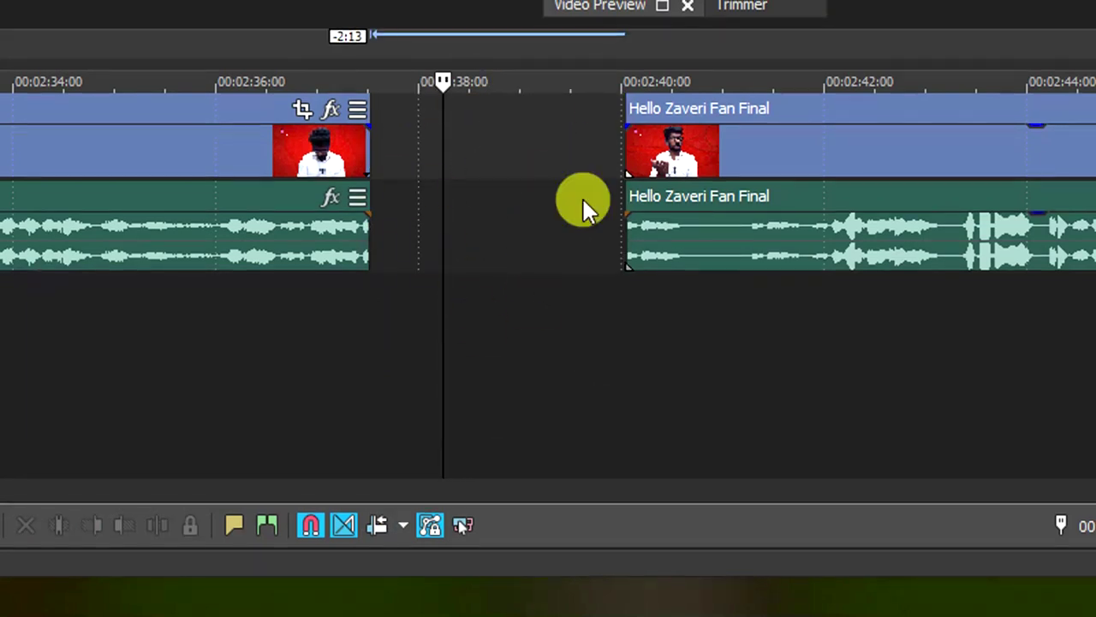
{"action": "left_click", "coordinate": [376, 525]}
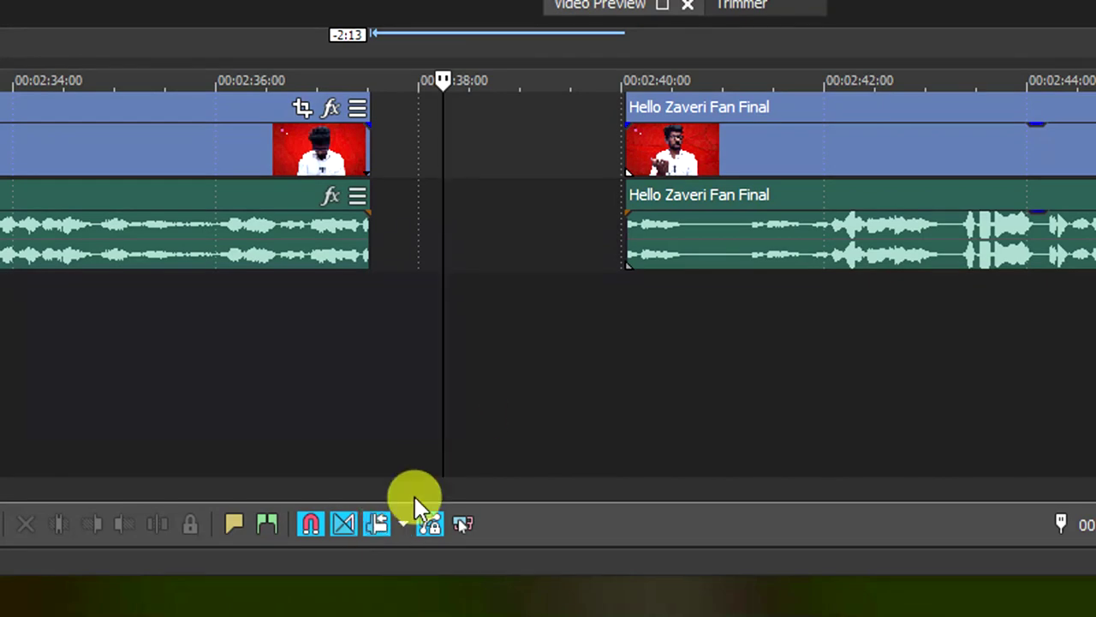
Step: With auto ripple on, move the first part later by about 2:11 so the second part shifts along with it
{"action": "left_click_drag", "start_coordinate": [18, 139], "coordinate": [100, 134]}
{"action": "left_click_drag", "start_coordinate": [246, 141], "coordinate": [158, 141]}
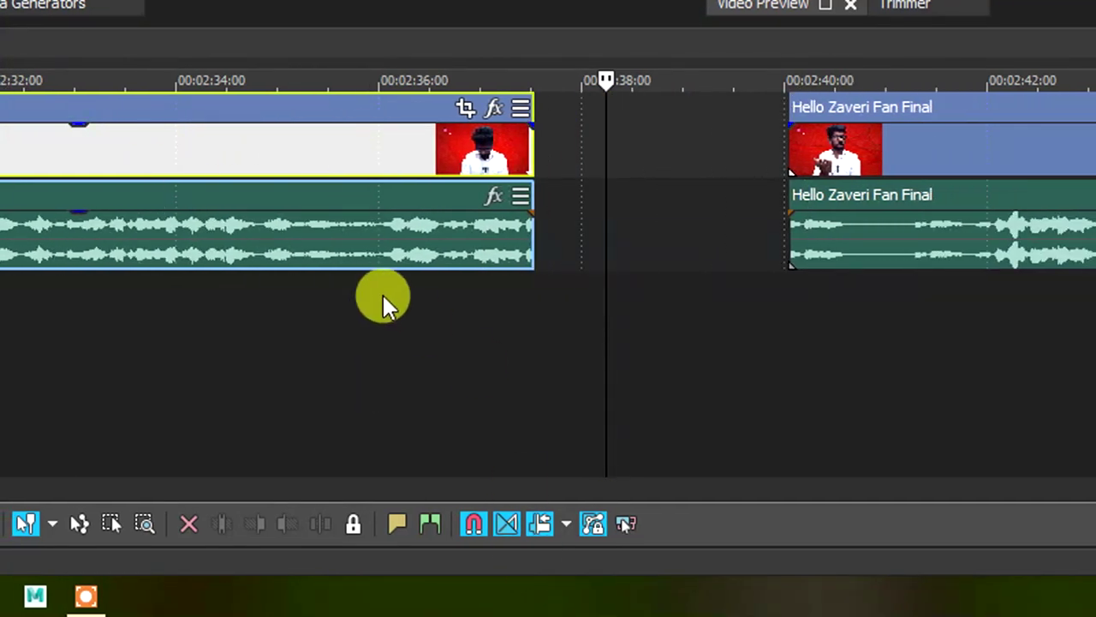
{"action": "scroll", "coordinate": [194, 188], "scroll_direction": "down", "scroll_amount": 8}
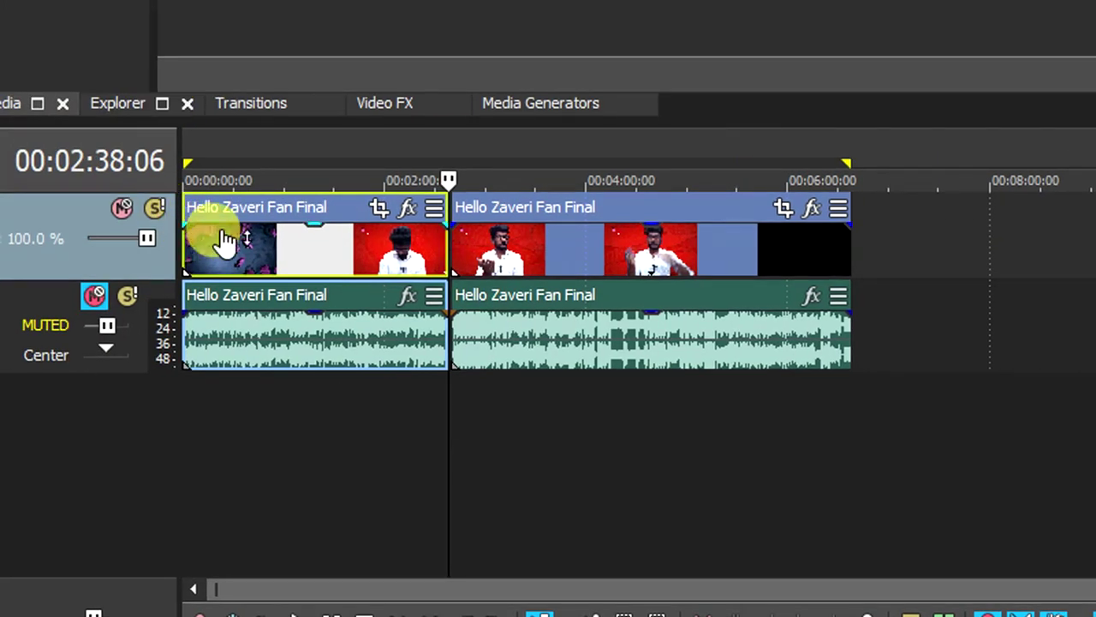
{"action": "left_click_drag", "start_coordinate": [384, 288], "coordinate": [612, 300]}
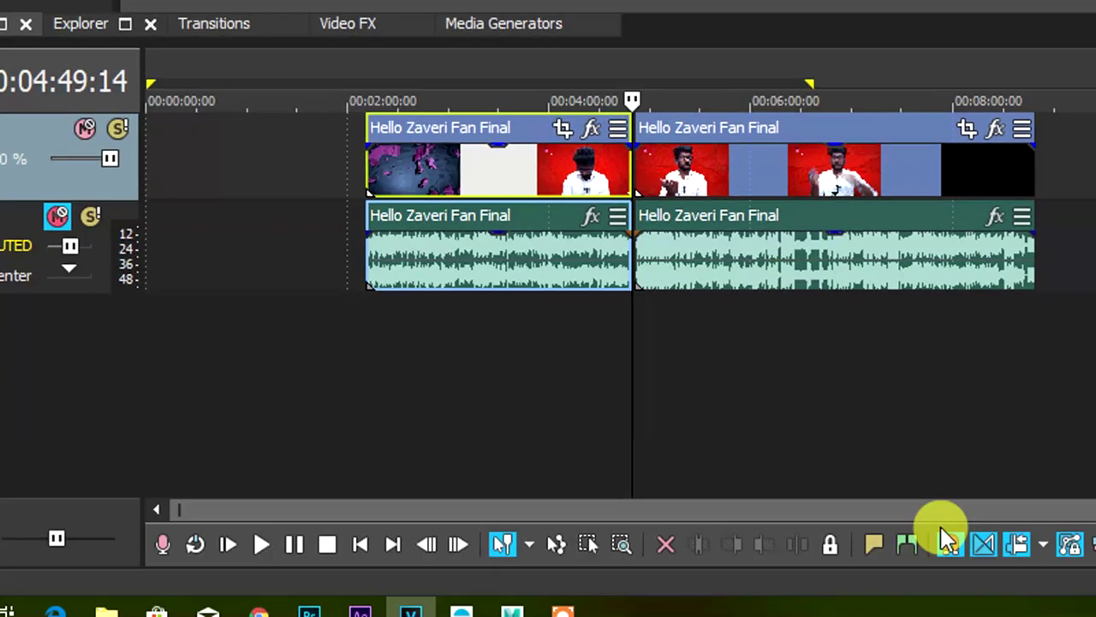
Step: With auto ripple off, move each part on its own, leaving the first starting near 00:02:48 and the second near 00:05:56
{"action": "left_click_drag", "start_coordinate": [520, 178], "coordinate": [588, 175]}
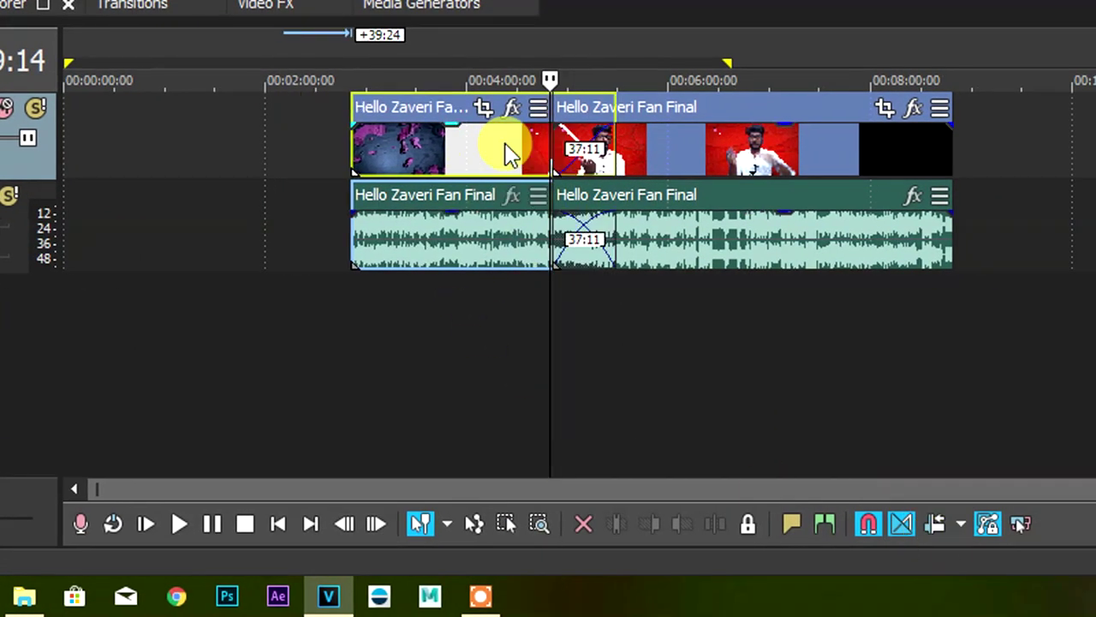
{"action": "left_click_drag", "start_coordinate": [509, 154], "coordinate": [394, 140]}
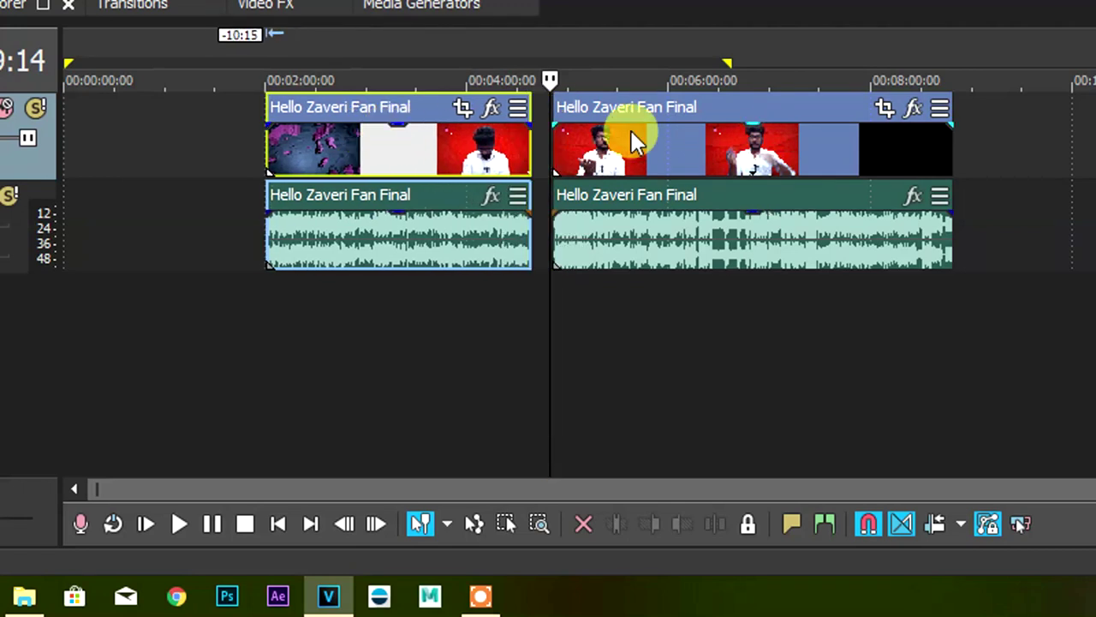
{"action": "left_click_drag", "start_coordinate": [680, 139], "coordinate": [790, 147]}
{"action": "left_click_drag", "start_coordinate": [477, 144], "coordinate": [550, 142]}
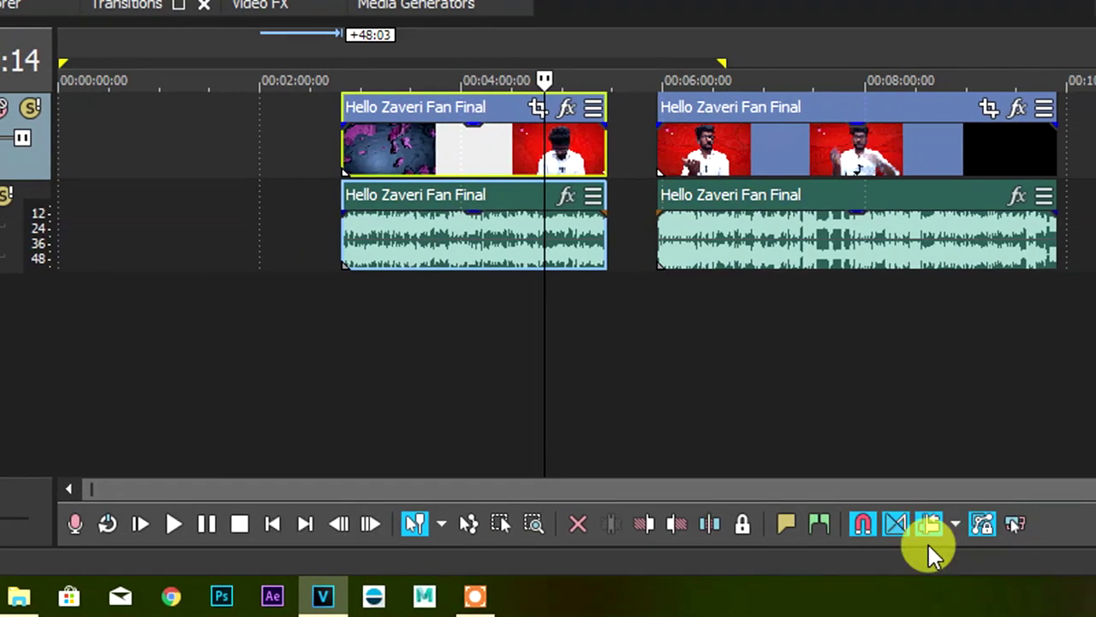
Step: With auto ripple on, move the first part to start near 00:06:10, carrying the second part along, and toggle auto ripple
{"action": "left_click_drag", "start_coordinate": [453, 163], "coordinate": [775, 167]}
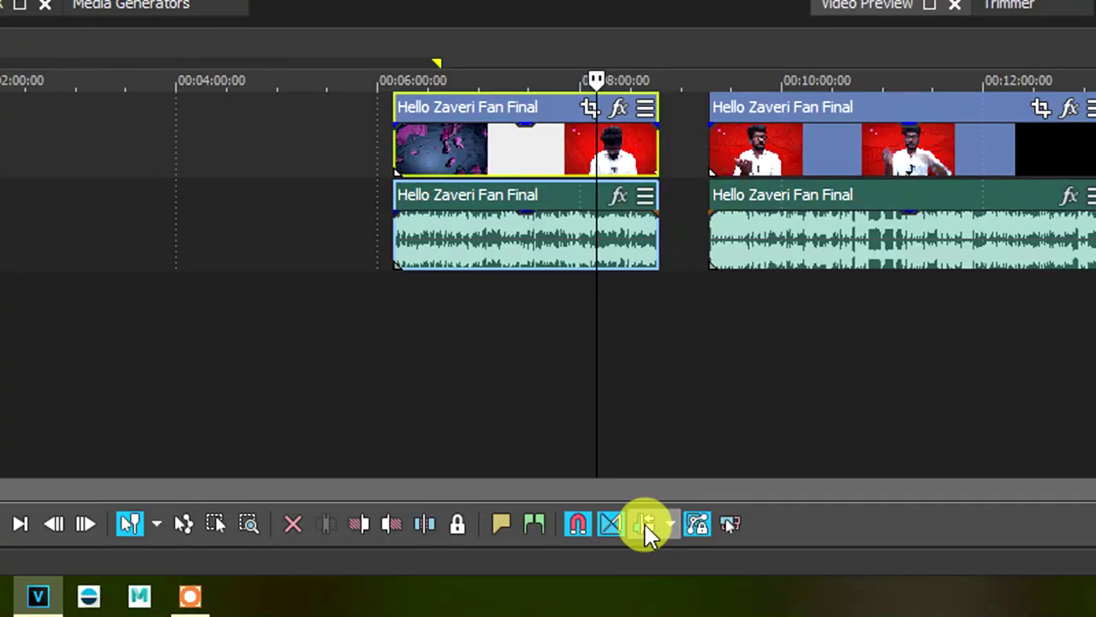
{"action": "left_click", "coordinate": [647, 529]}
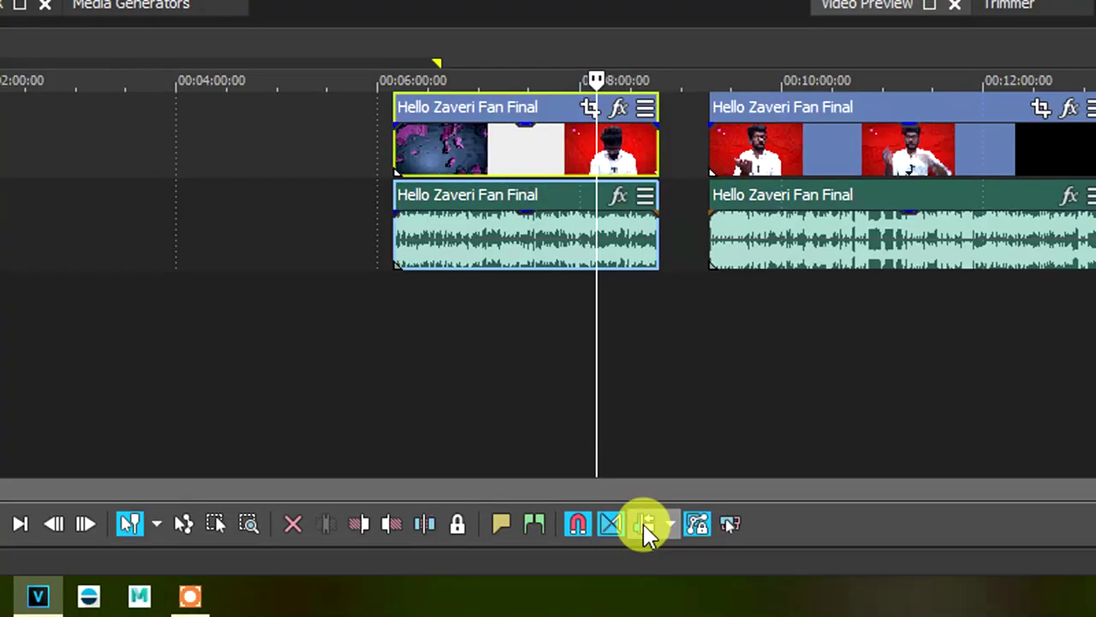